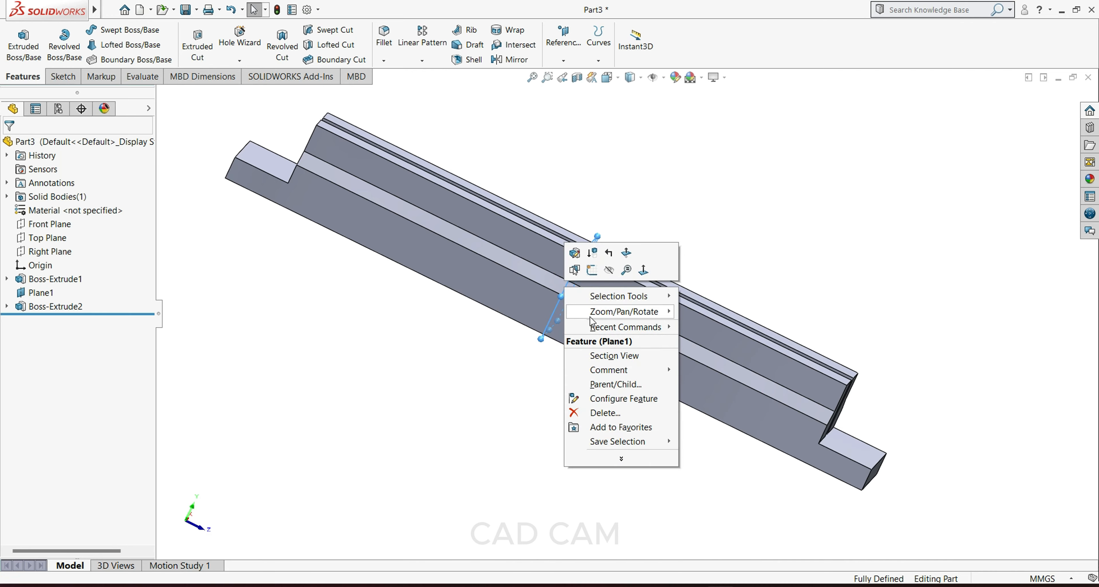
# Step: Hide Plane1 and start a sketch on the front end face of the left upright rail
pyautogui.click(609, 270)
pyautogui.scroll(2, 618, 299)
pyautogui.moveTo(754, 366)
pyautogui.mouseDown(button='middle')
pyautogui.moveTo(688, 357)
pyautogui.moveTo(624, 329)
pyautogui.mouseUp(button='middle')
pyautogui.scroll(-6, 706, 363)
pyautogui.click(624, 329)
pyautogui.click(673, 296)
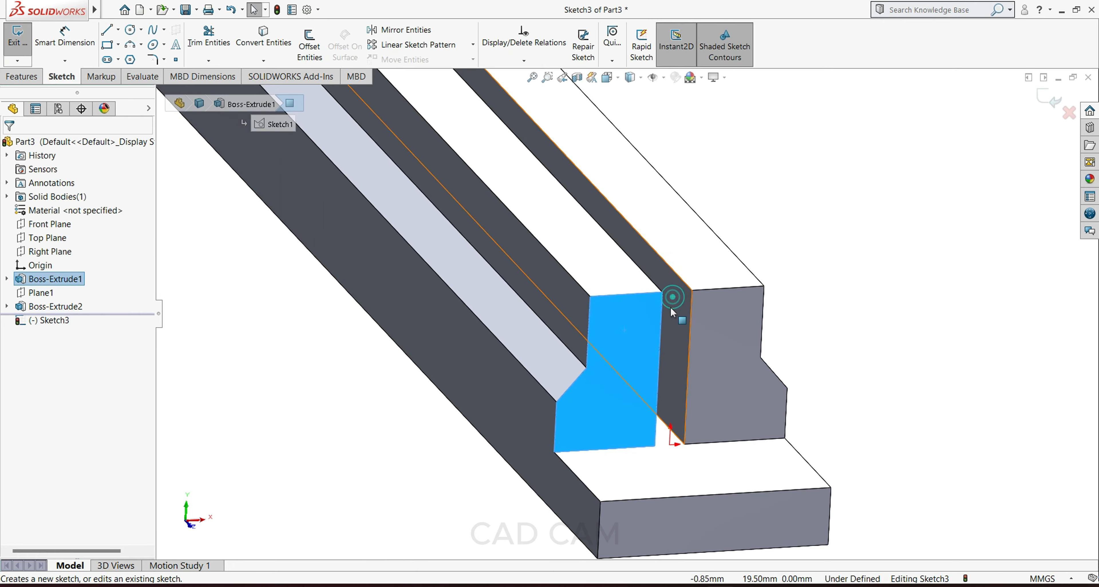
pyautogui.press('space')
pyautogui.click(356, 531)
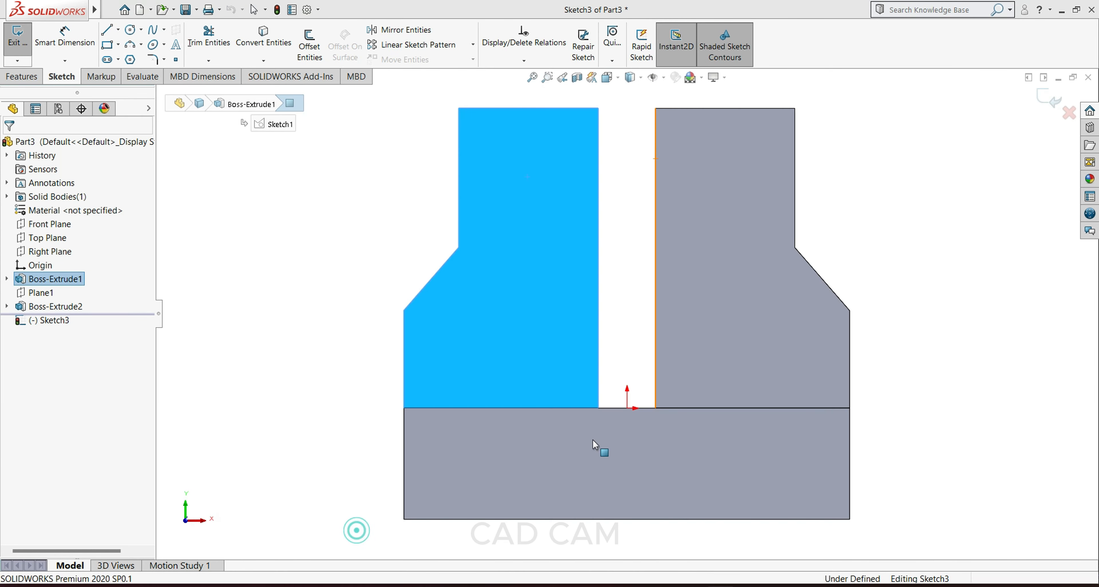
pyautogui.scroll(3, 606, 225)
pyautogui.scroll(-3, 604, 177)
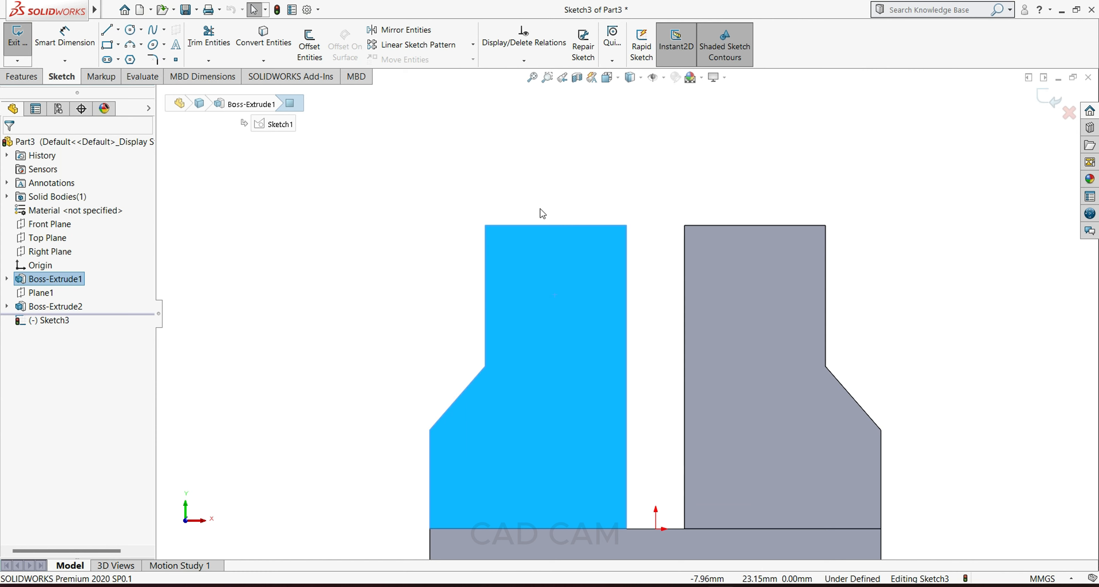
# Step: Sketch a closed triangle about 2.5 mm wide and 4.2 mm high on the rail's top edge, starting at its outer corner
pyautogui.click(107, 30)
pyautogui.click(486, 225)
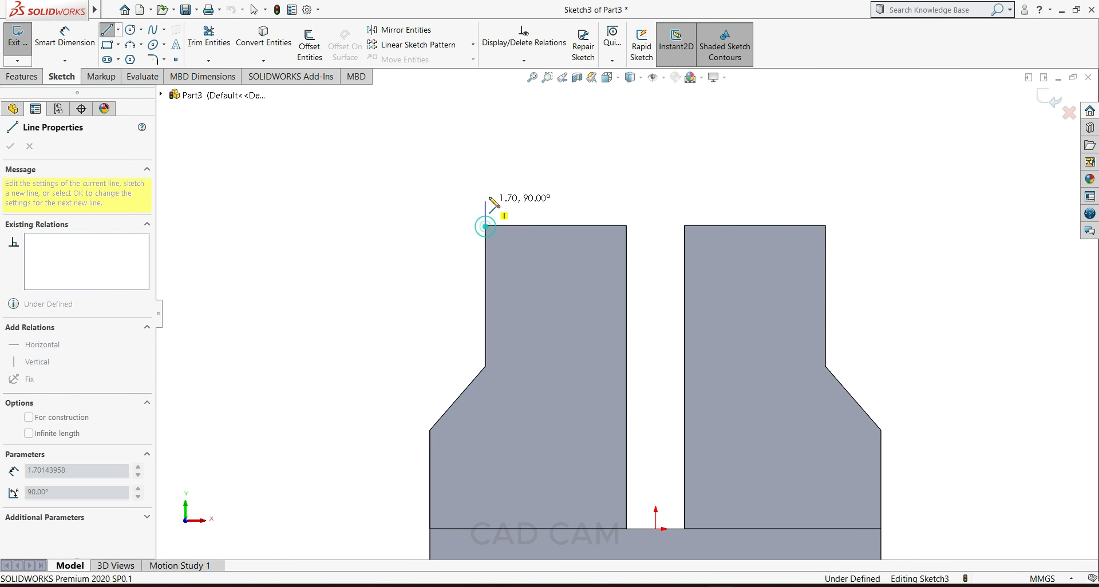
pyautogui.click(503, 166)
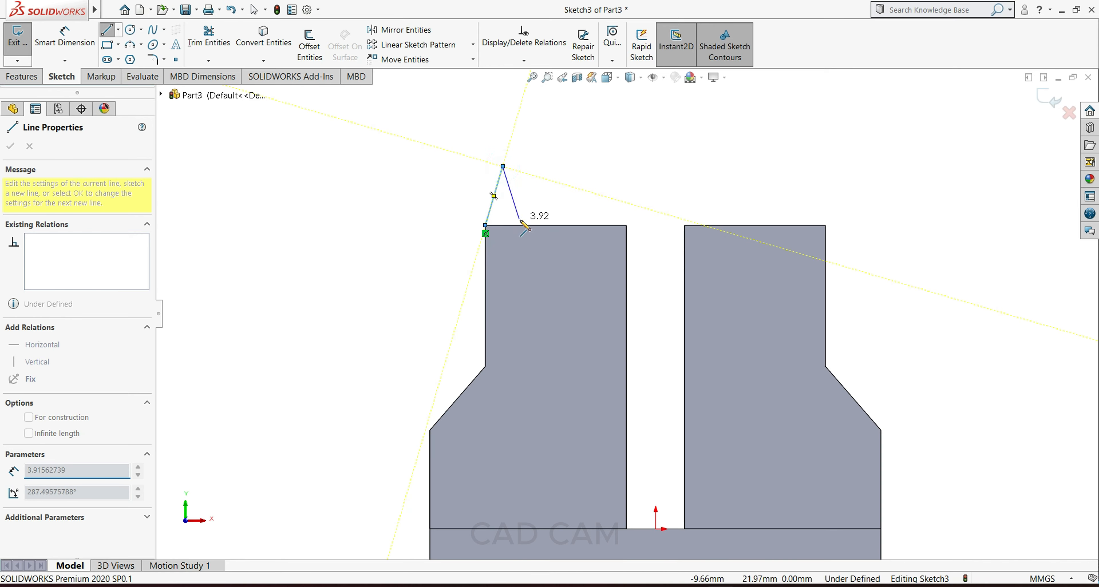
pyautogui.click(521, 225)
pyautogui.click(486, 225)
pyautogui.rightClick(495, 222)
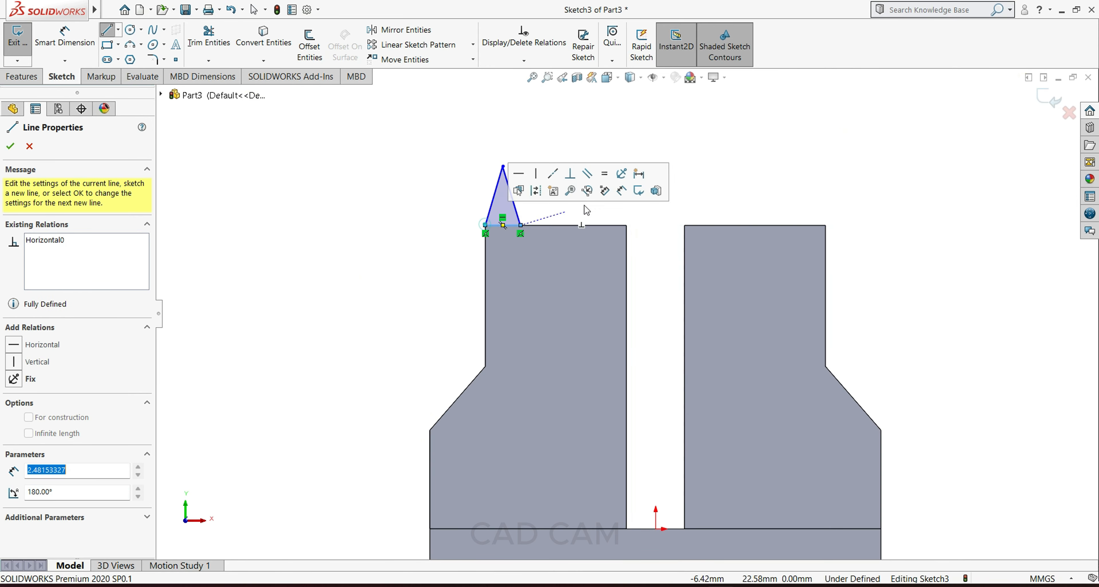
pyautogui.click(649, 251)
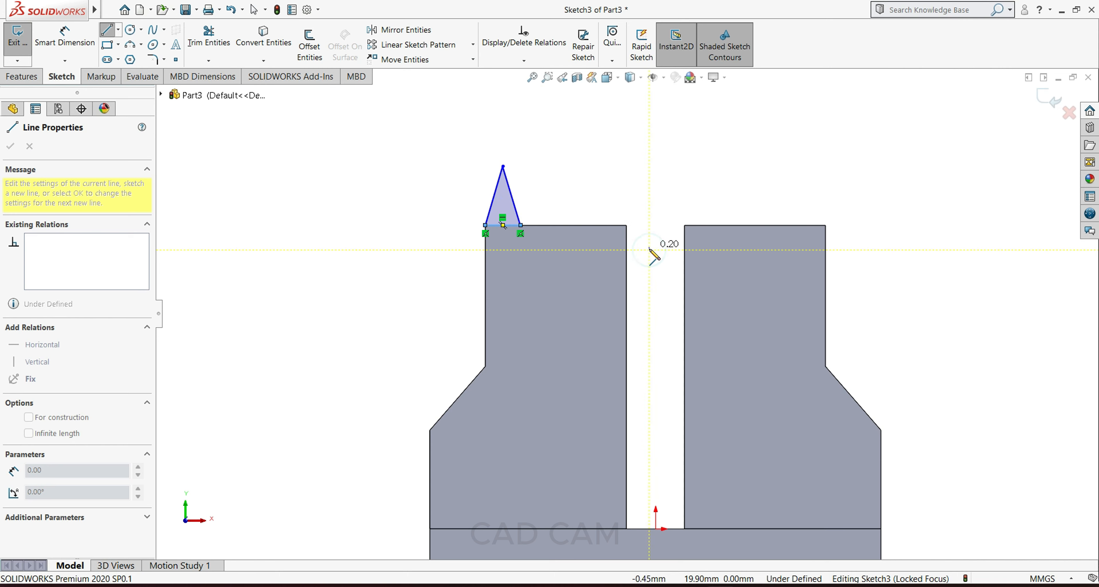
pyautogui.press('Escape')
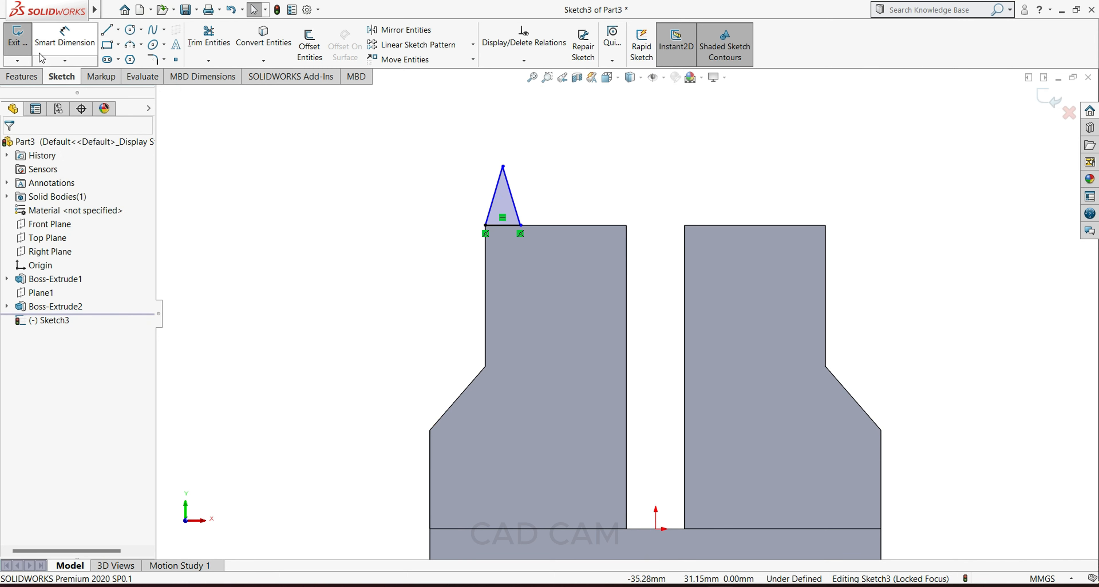
# Step: Dimension the triangle with a height of 2 mm and a base width of 1.6 mm
pyautogui.click(65, 38)
pyautogui.click(504, 225)
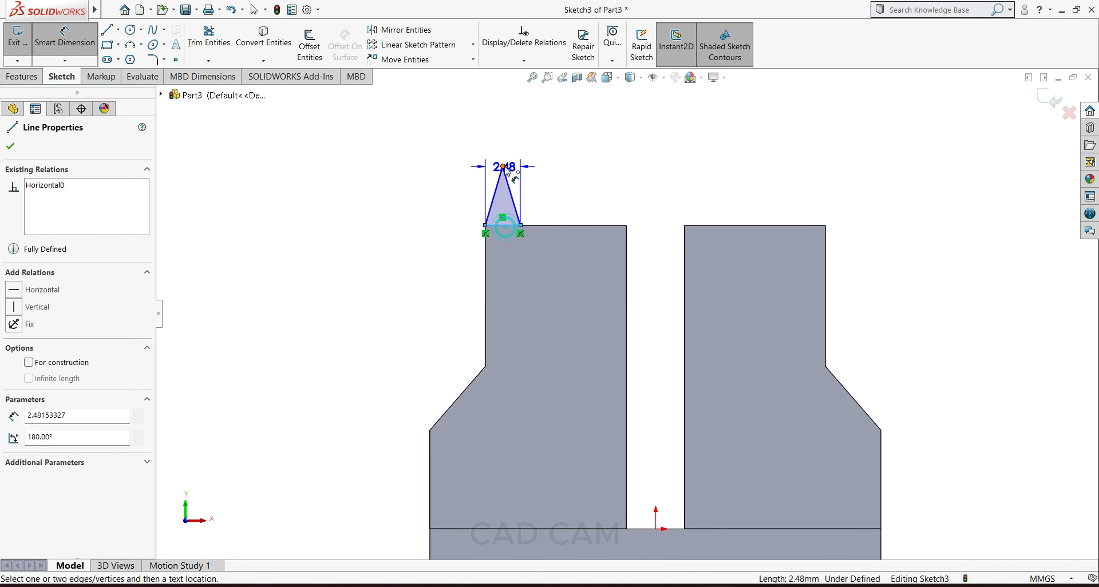
pyautogui.click(504, 167)
pyautogui.click(439, 190)
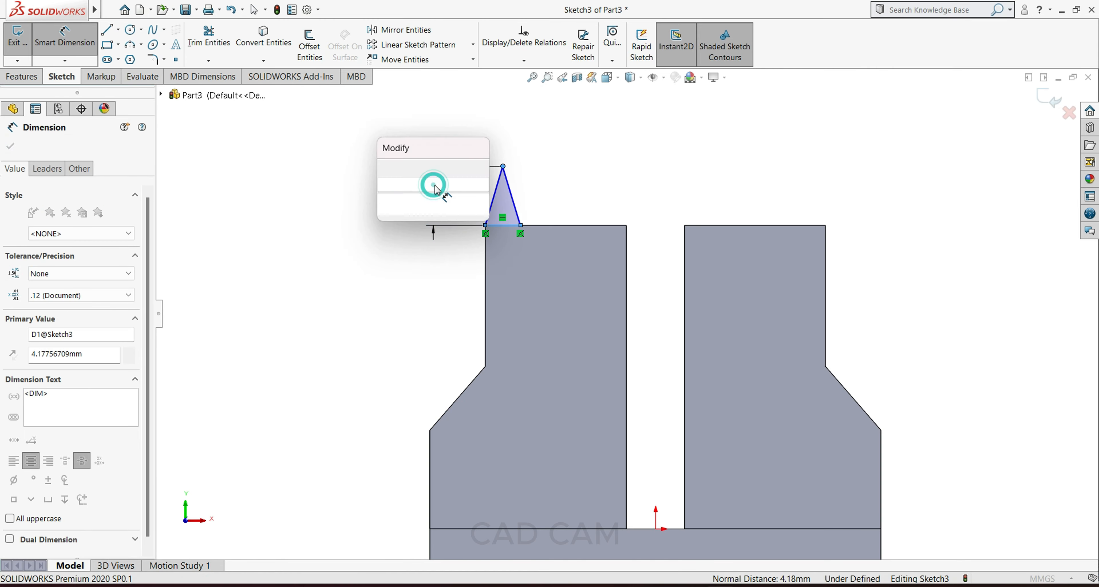
pyautogui.press('Return')
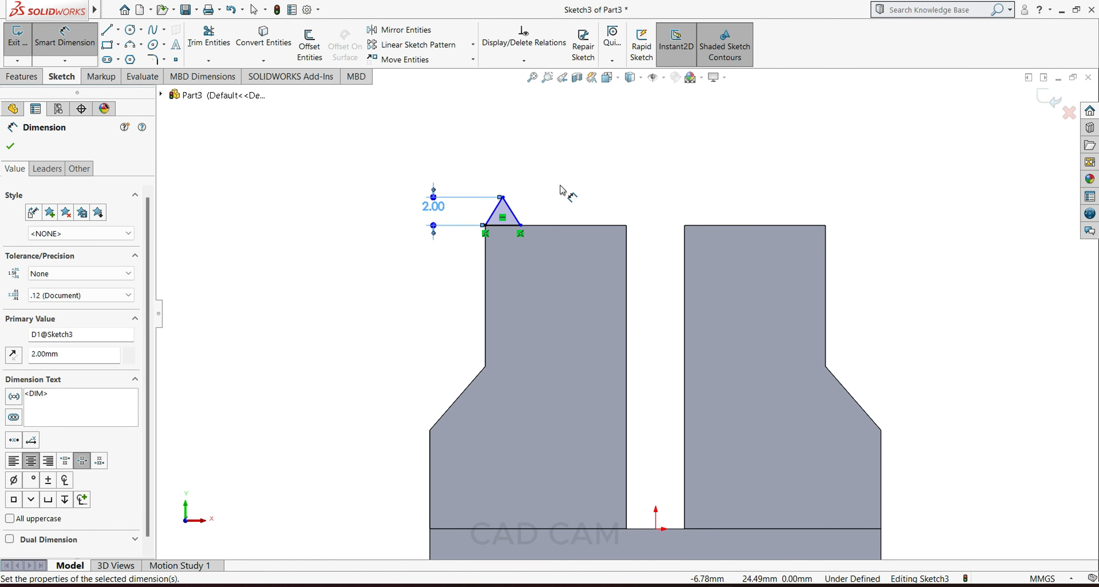
pyautogui.scroll(-3, 515, 245)
pyautogui.click(509, 259)
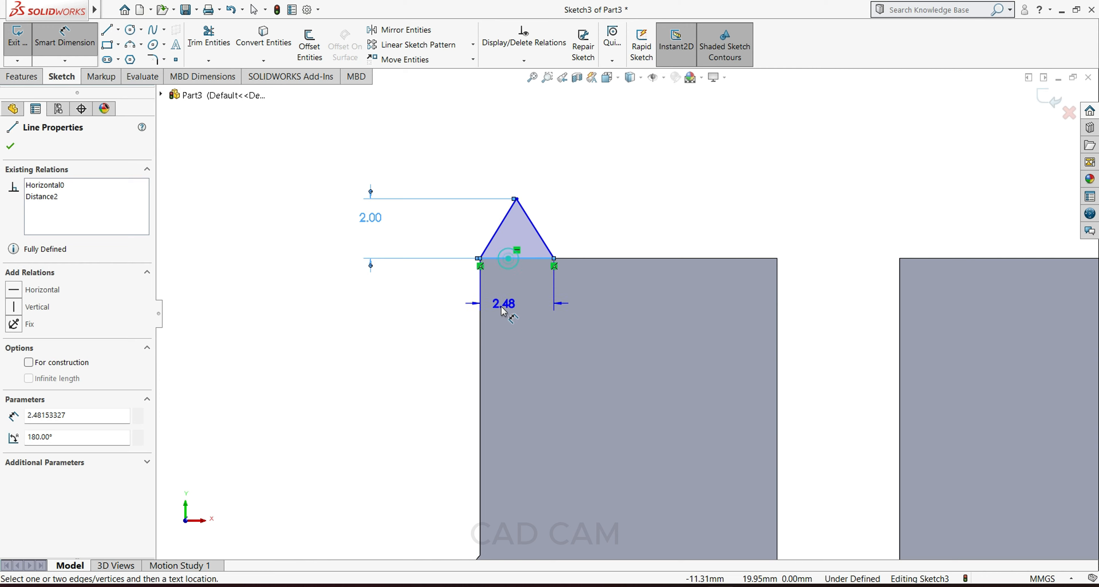
pyautogui.click(455, 335)
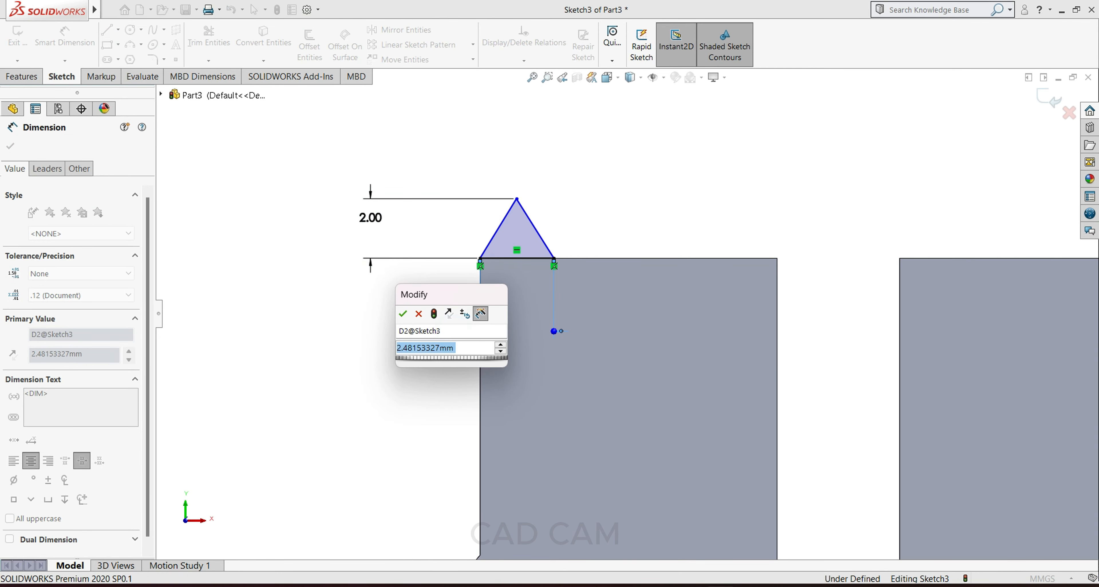
pyautogui.write('1.6')
pyautogui.press('Return')
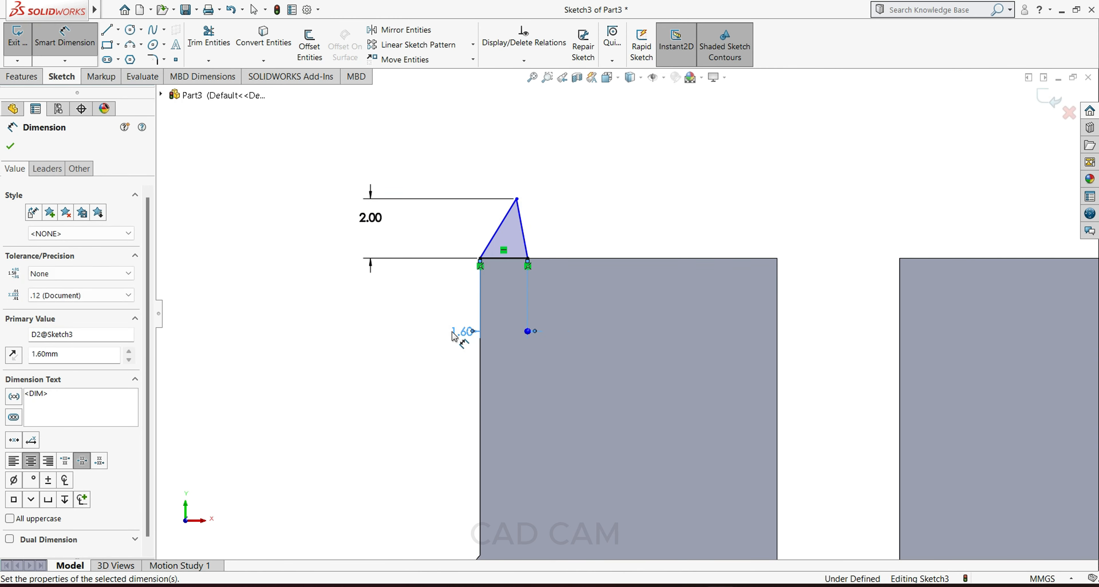
pyautogui.press('Escape')
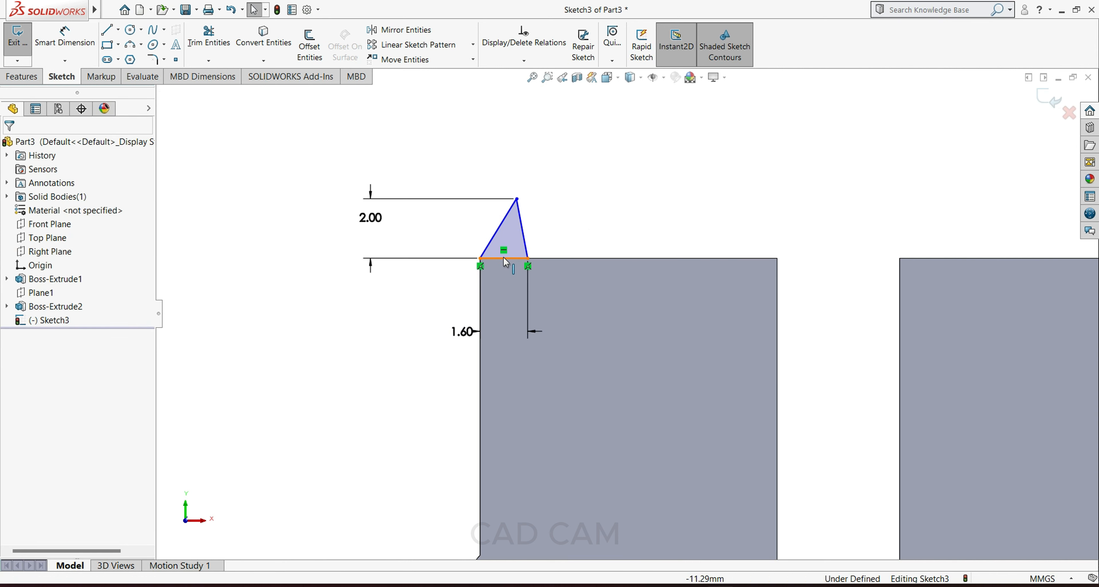
# Step: Add a Vertical relation between the triangle's apex and the midpoint of its base
pyautogui.click(505, 262)
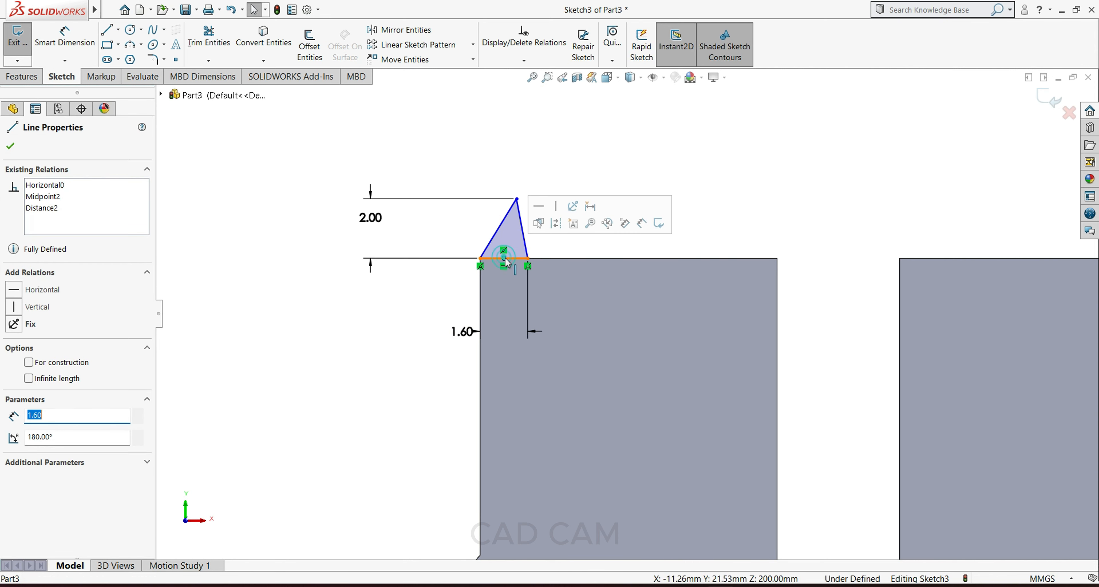
pyautogui.click(517, 200)
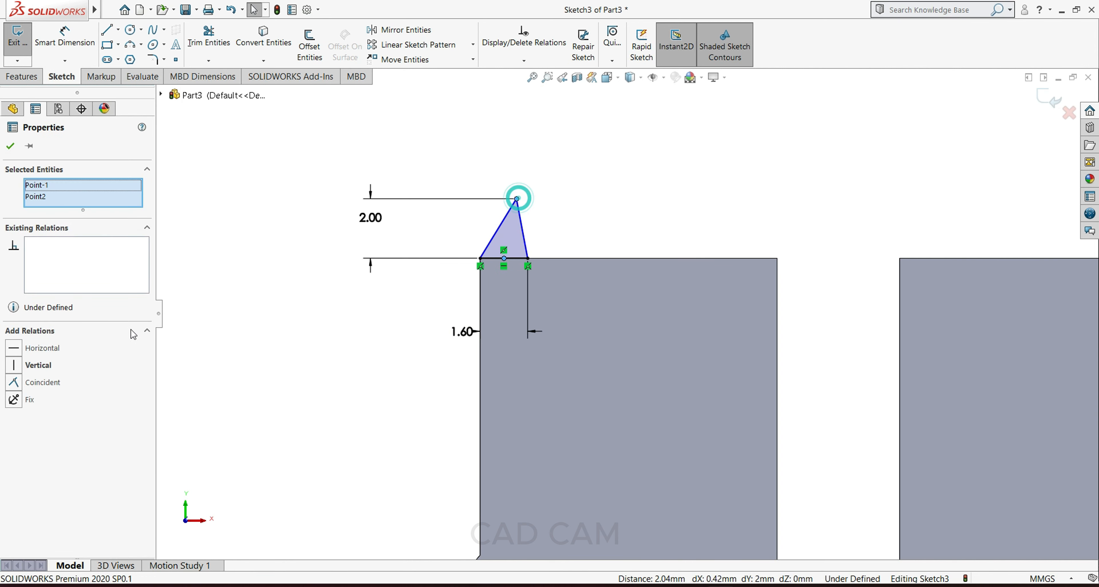
pyautogui.click(14, 366)
pyautogui.click(10, 146)
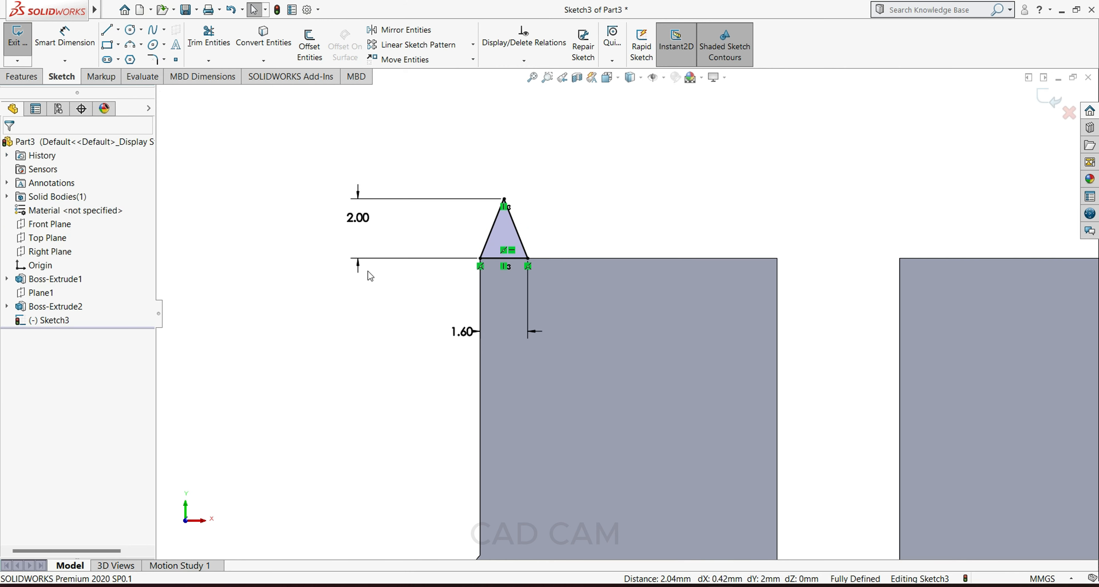
# Step: Create a linear sketch pattern of the triangle along the X-axis with 6 instances spaced 1.68 mm apart
pyautogui.scroll(3, 628, 315)
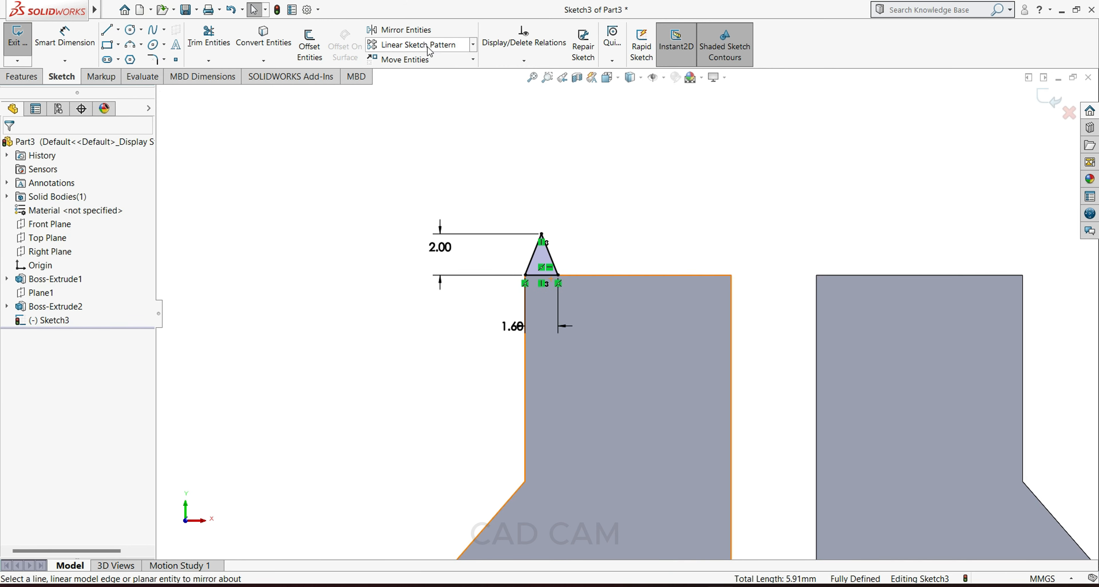
pyautogui.click(417, 44)
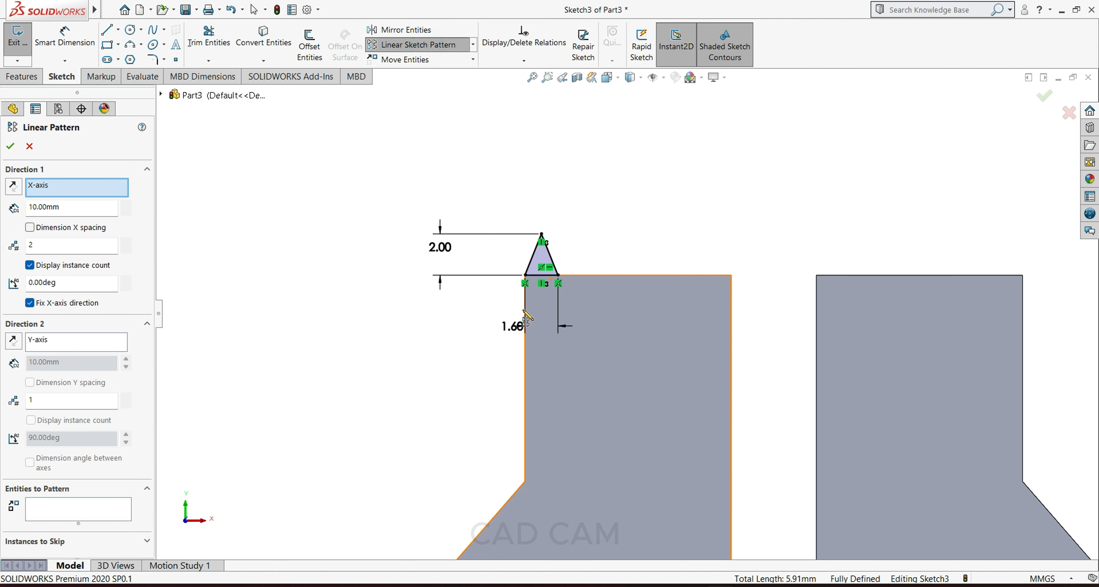
pyautogui.click(545, 270)
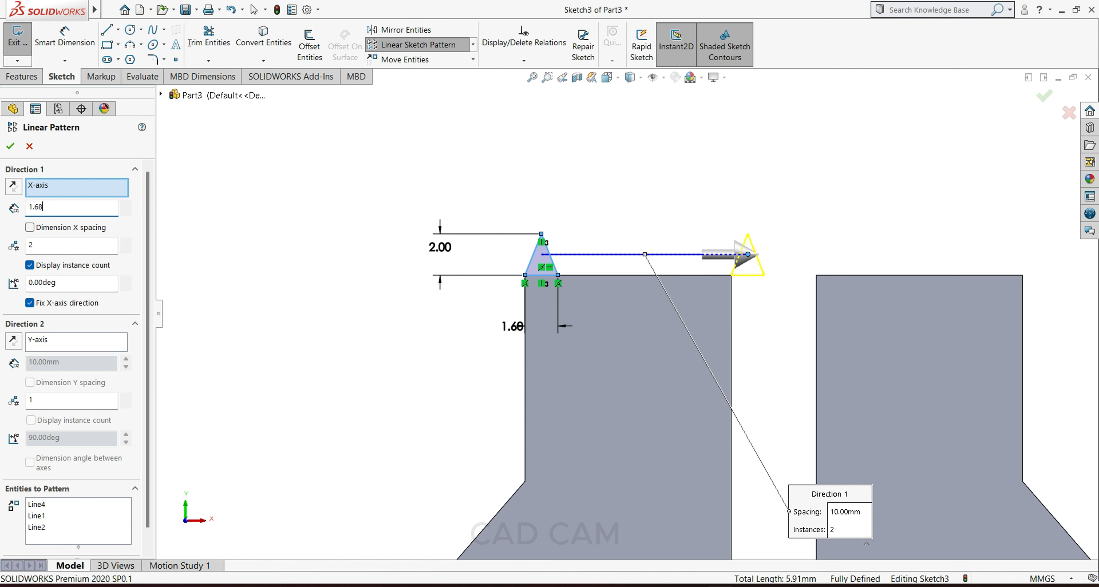
pyautogui.press('Return')
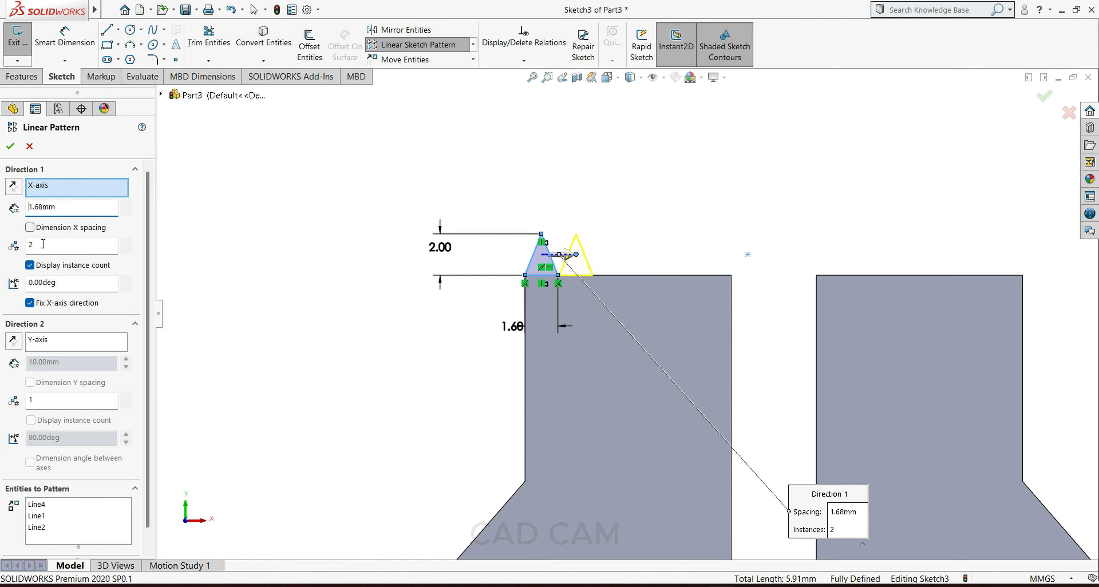
pyautogui.write('6')
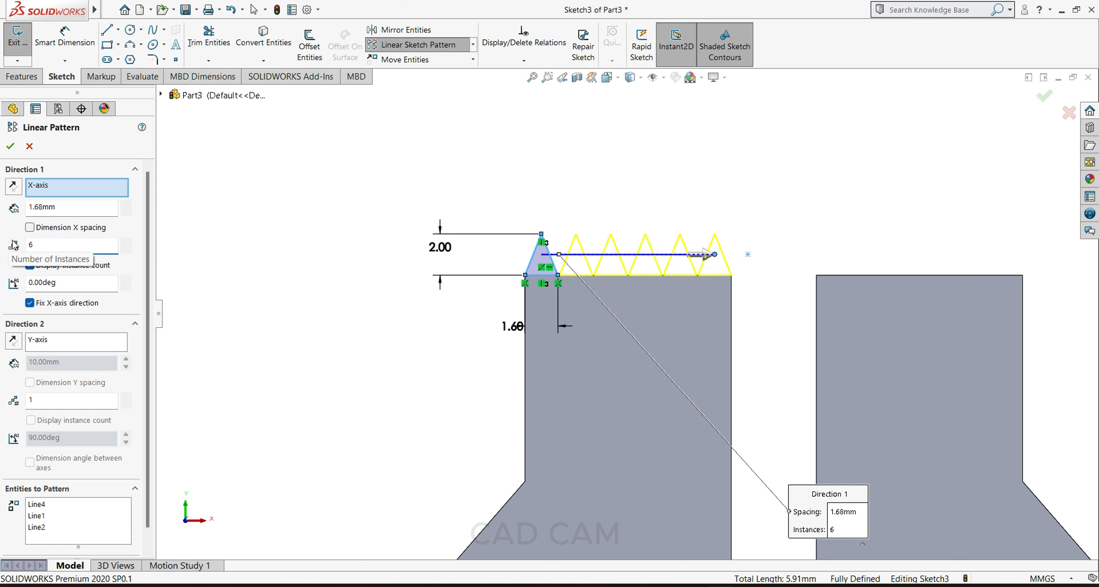
pyautogui.click(11, 146)
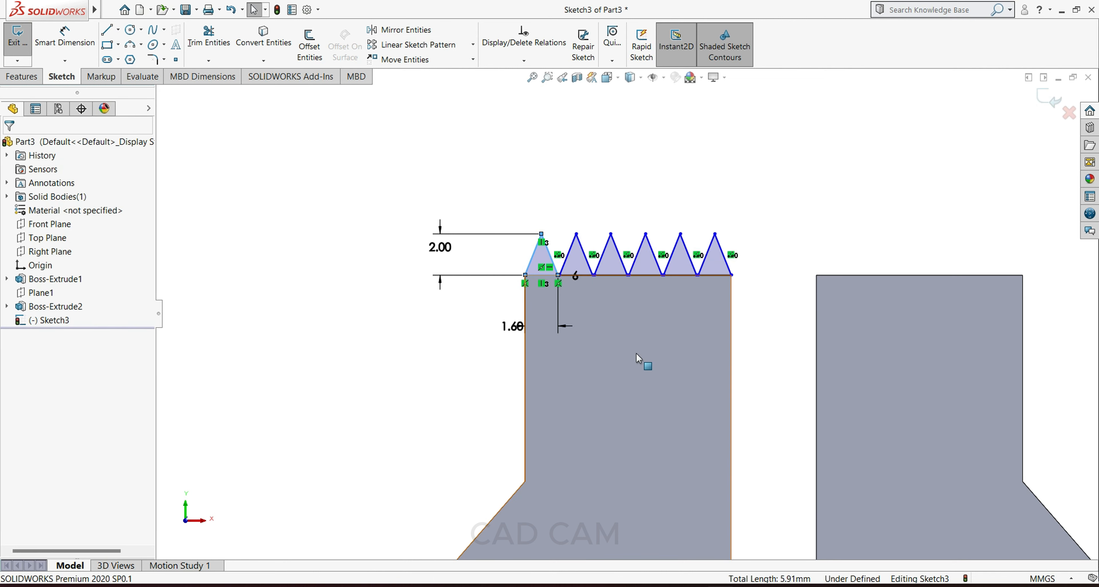
# Step: Mirror all six triangles about the Right Plane onto the top of the opposite rail, keeping the originals
pyautogui.scroll(2, 625, 324)
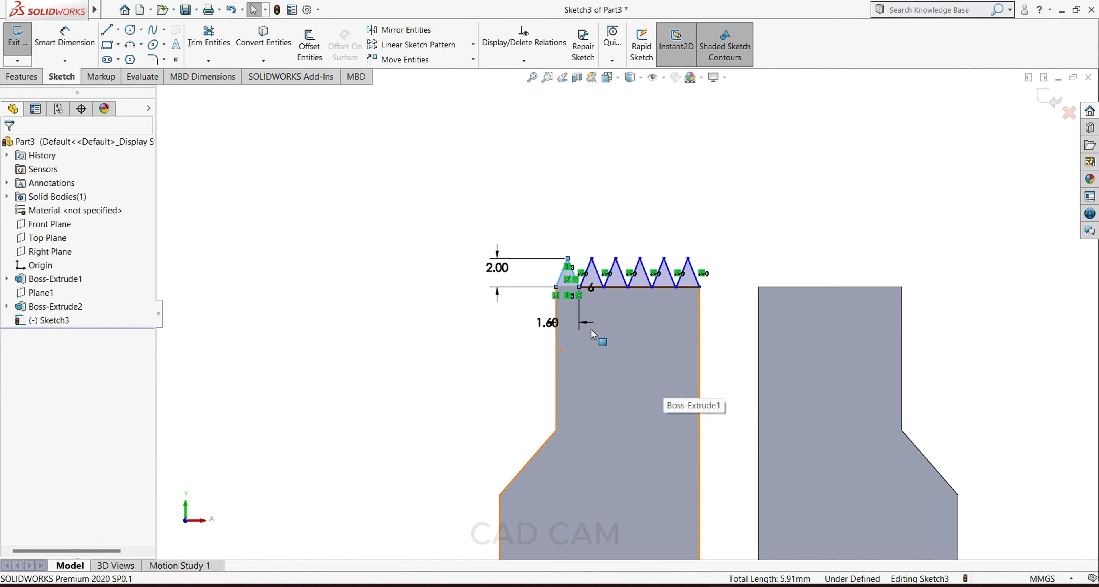
pyautogui.scroll(1, 636, 358)
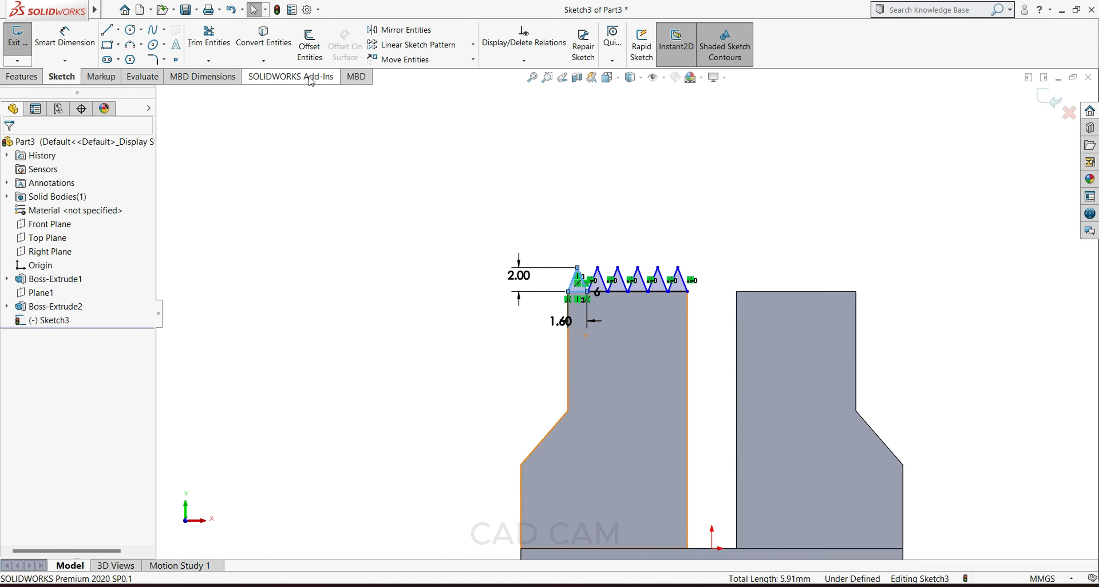
pyautogui.click(406, 38)
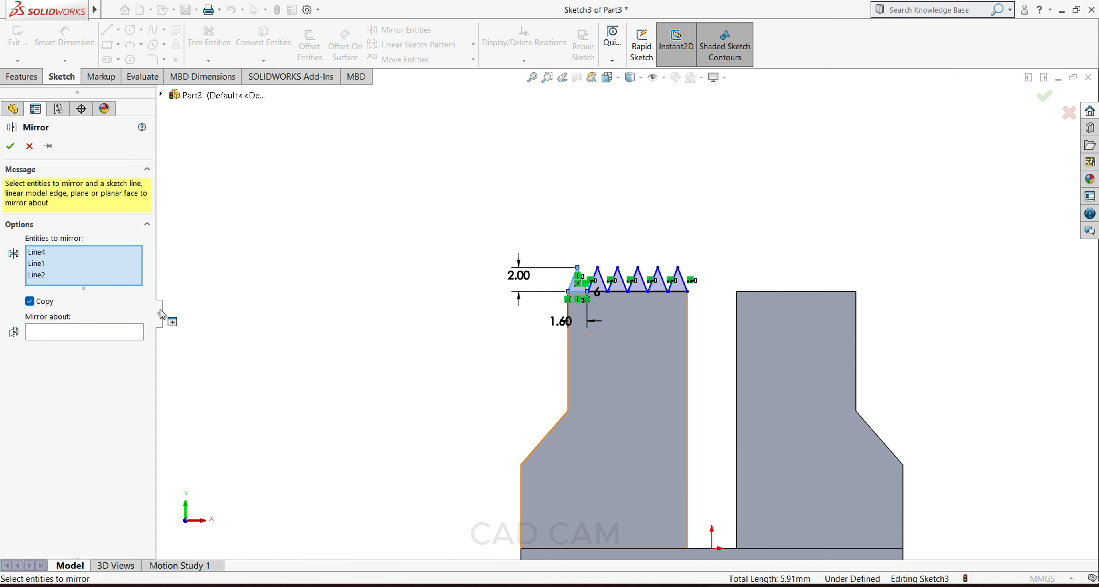
pyautogui.click(599, 286)
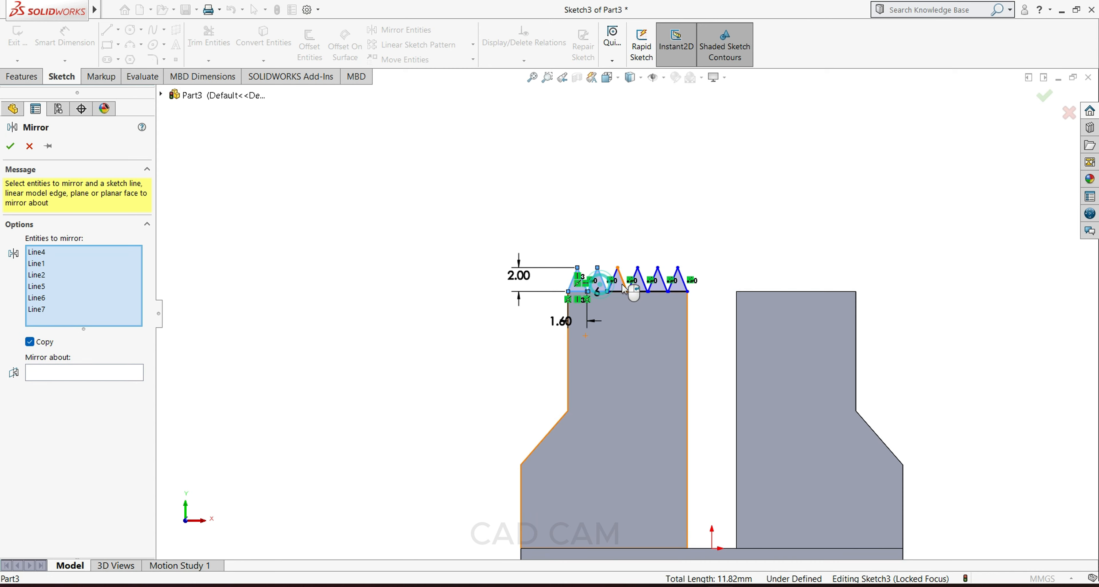
pyautogui.click(618, 286)
pyautogui.click(637, 287)
pyautogui.click(657, 288)
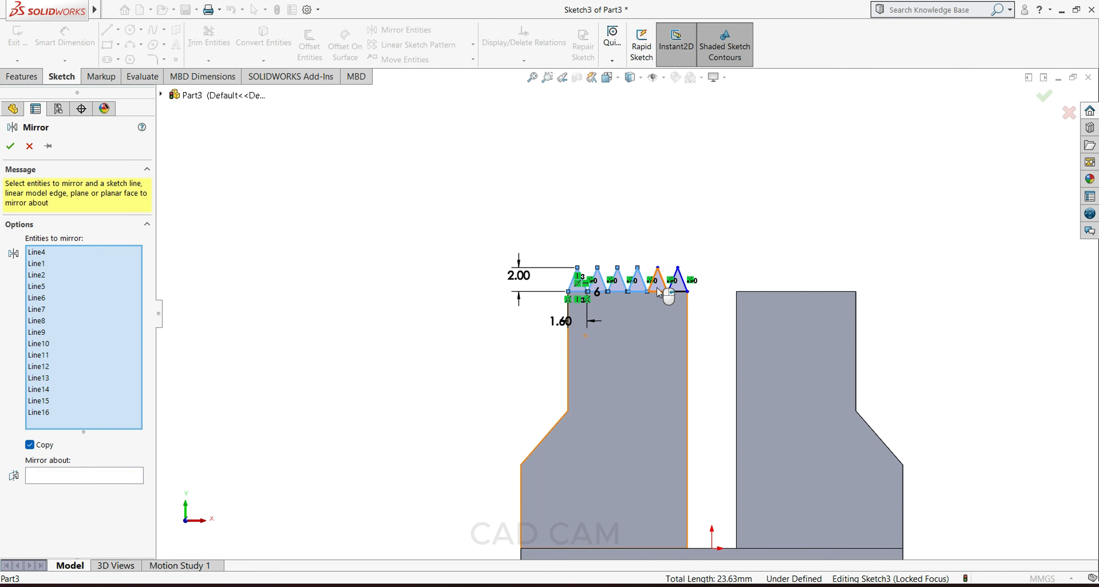
pyautogui.click(678, 292)
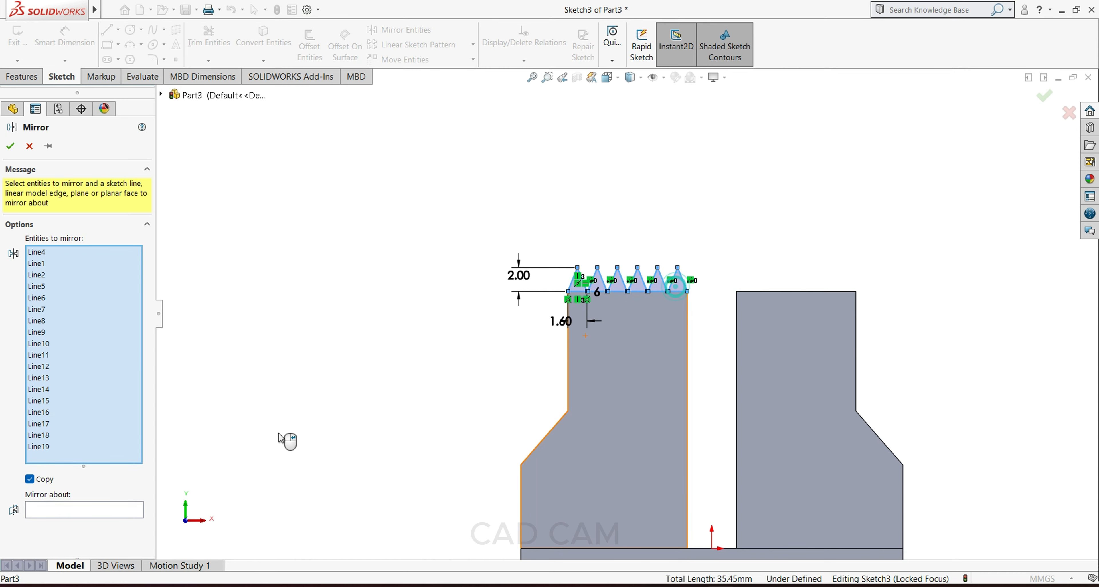
pyautogui.click(85, 509)
pyautogui.click(162, 95)
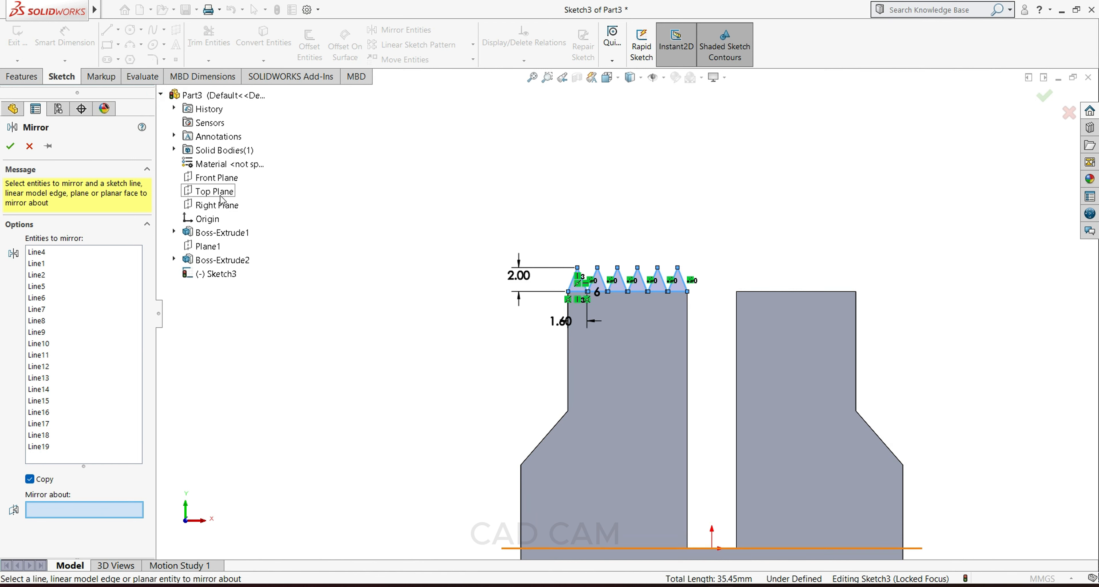
pyautogui.click(222, 206)
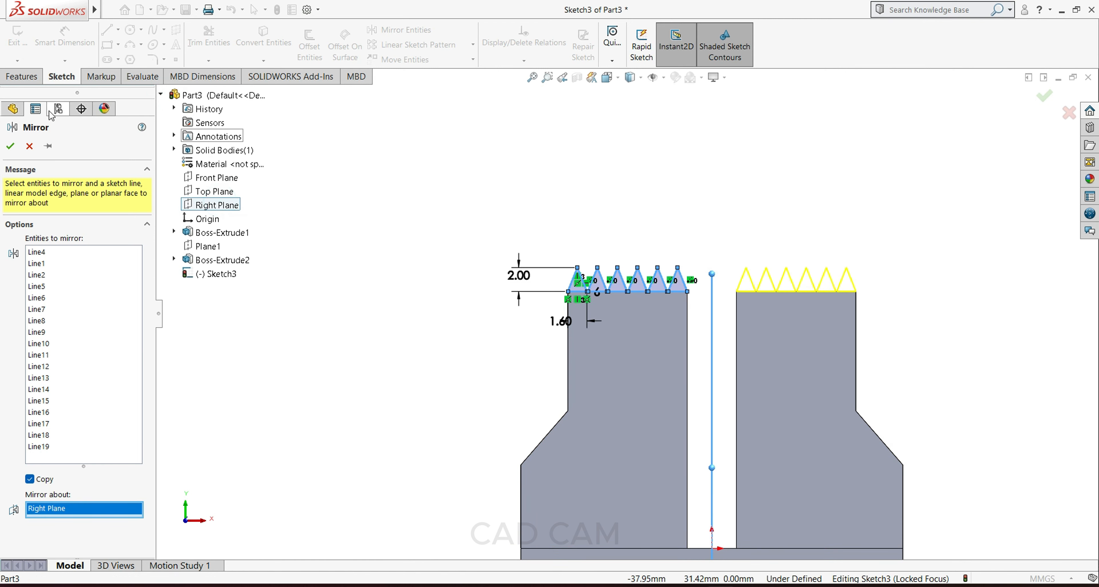
pyautogui.click(10, 146)
# Step: Extrude all twelve triangular tooth profiles 200 mm along the rails in the reversed direction, merged with the body
pyautogui.hotkey('ctrl', '7')
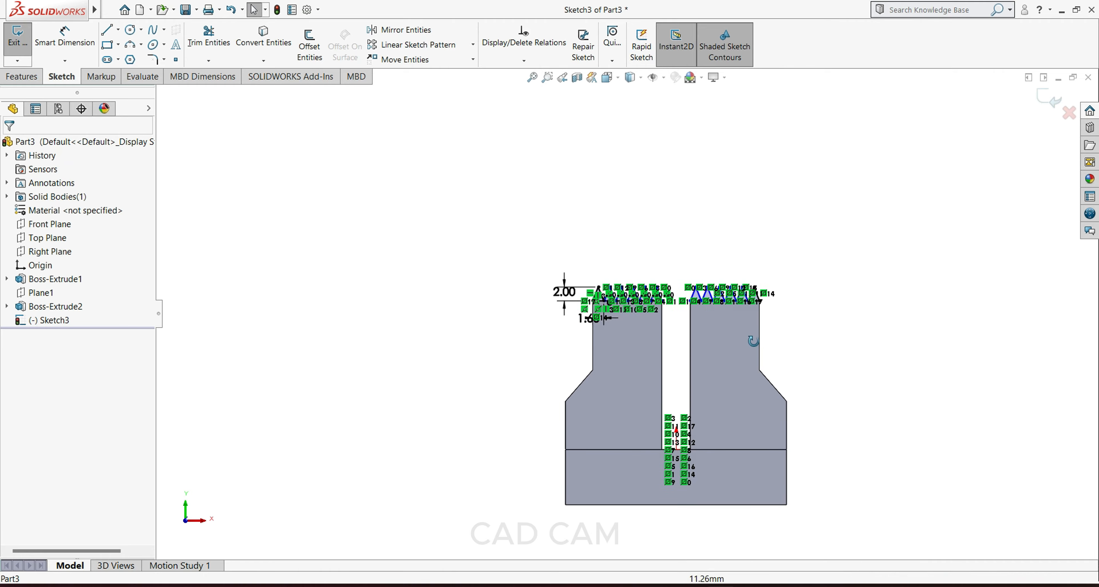
pyautogui.scroll(-5, 542, 377)
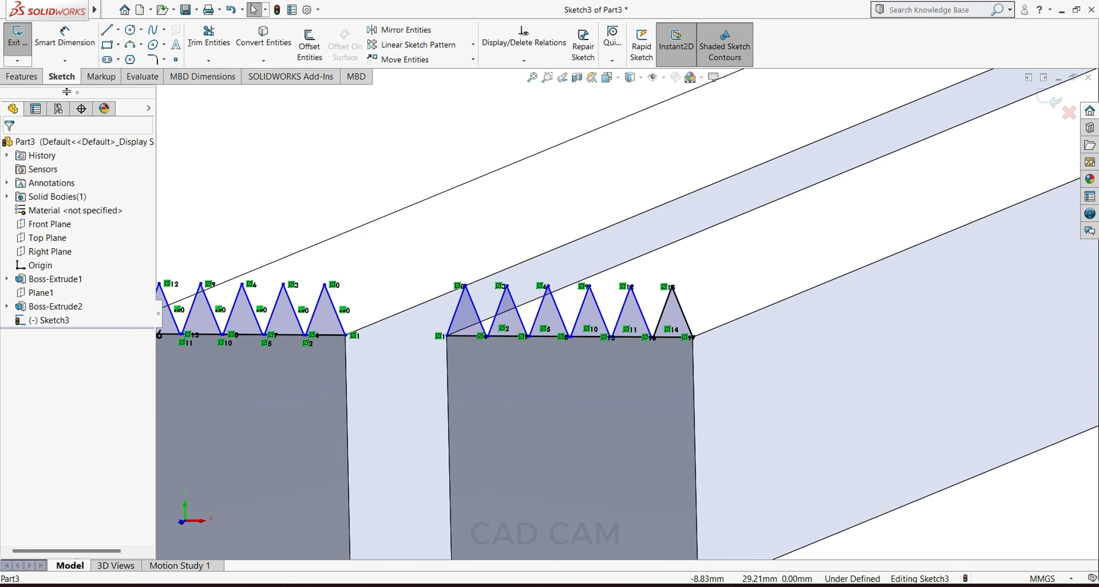
pyautogui.click(22, 76)
pyautogui.click(24, 45)
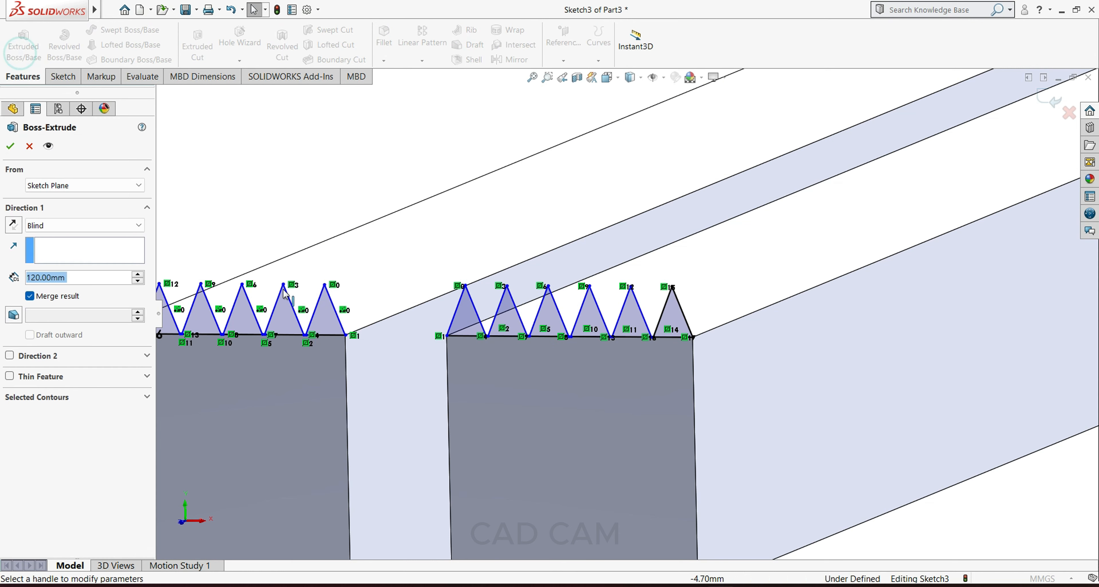
pyautogui.click(14, 228)
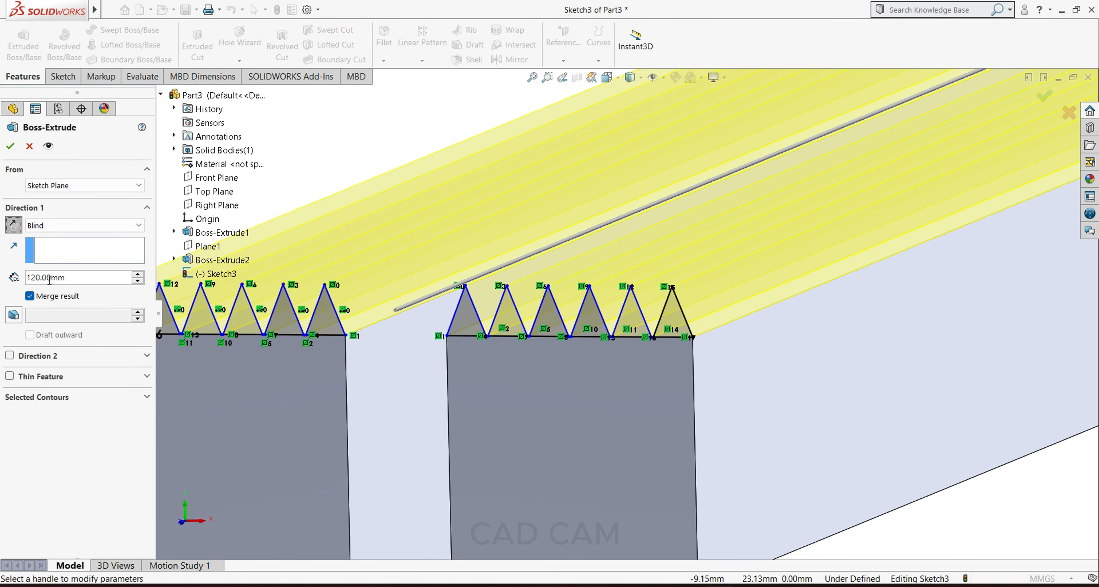
pyautogui.write('20')
pyautogui.scroll(8, 662, 443)
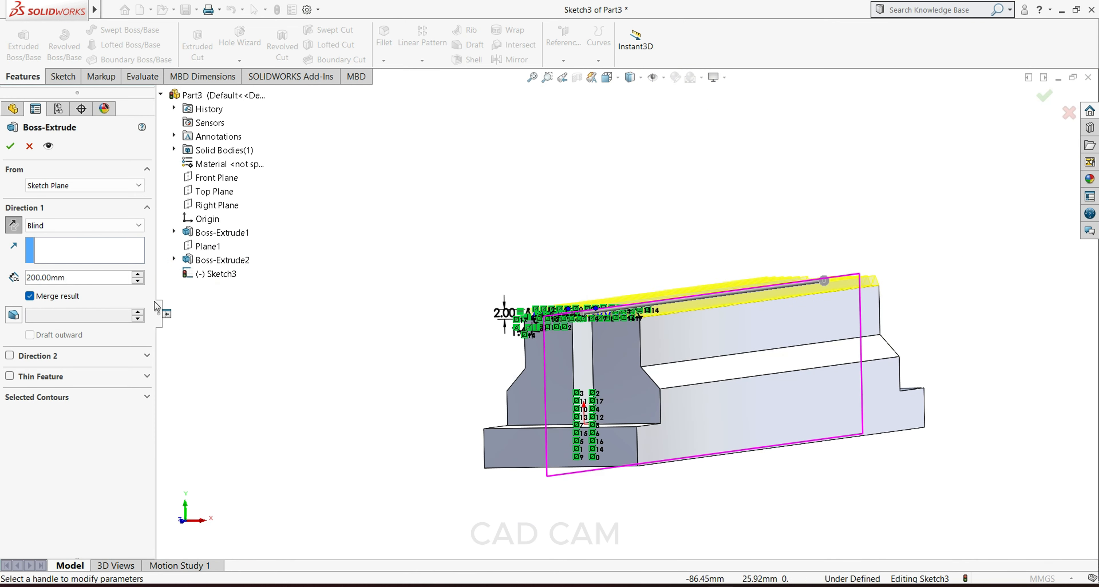
pyautogui.click(9, 153)
# Step: Start a symmetric fillet with a 0.1 mm radius on the crest edge of the first rail's outermost tooth
pyautogui.moveTo(642, 368); pyautogui.dragTo(740, 433, button='middle')
pyautogui.scroll(-2, 680, 428)
pyautogui.scroll(-1, 678, 426)
pyautogui.scroll(2, 740, 434)
pyautogui.scroll(-1, 849, 428)
pyautogui.scroll(3, 853, 432)
pyautogui.moveTo(852, 432); pyautogui.dragTo(821, 437, button='middle')
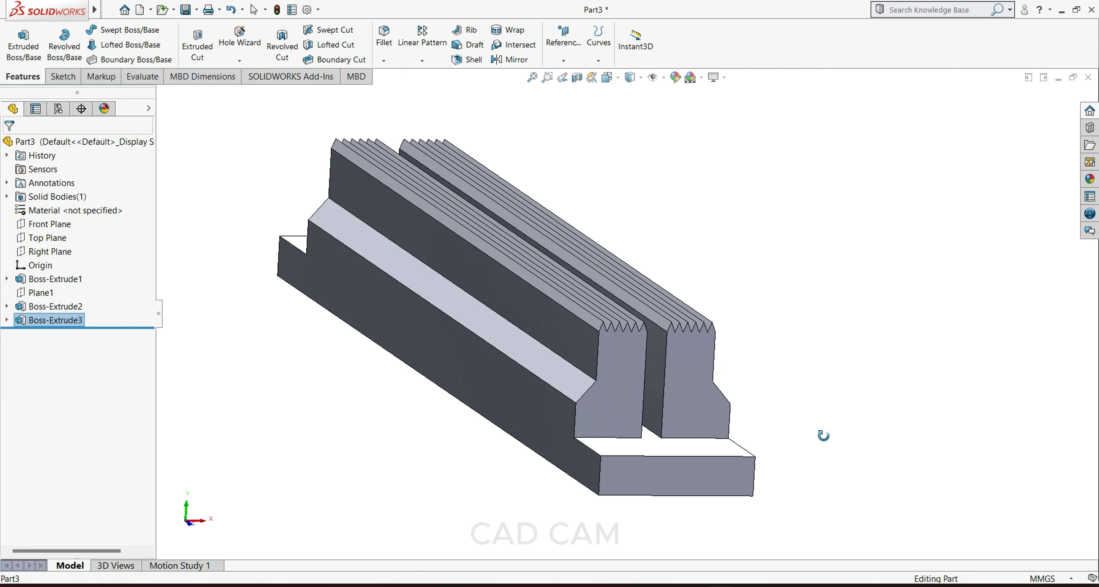
pyautogui.scroll(-4, 542, 348)
pyautogui.moveTo(548, 340)
pyautogui.mouseDown(button='middle')
pyautogui.moveTo(559, 319)
pyautogui.moveTo(554, 334)
pyautogui.mouseUp(button='middle')
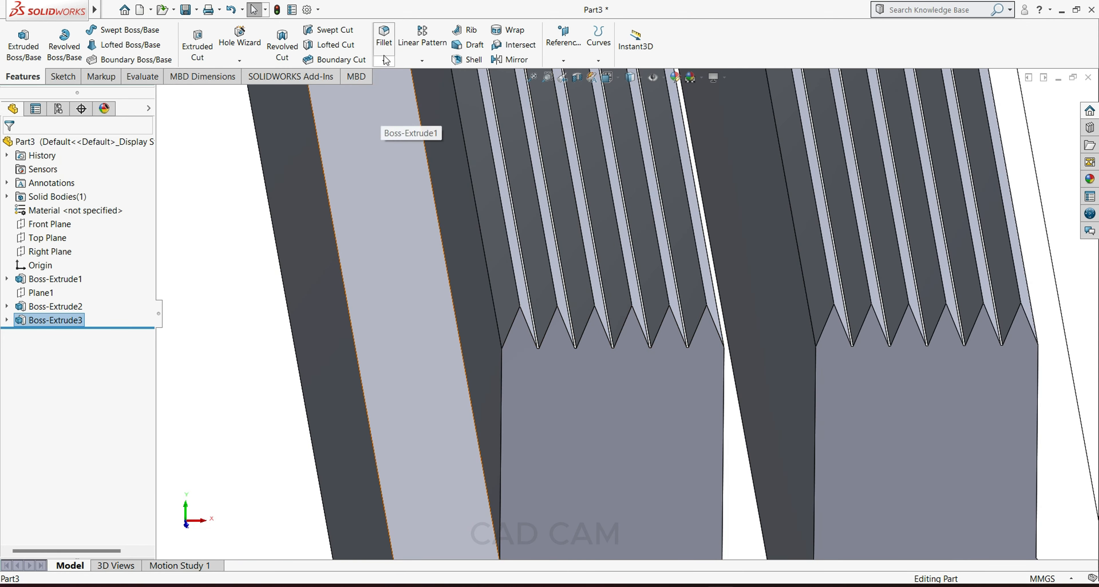
pyautogui.click(384, 40)
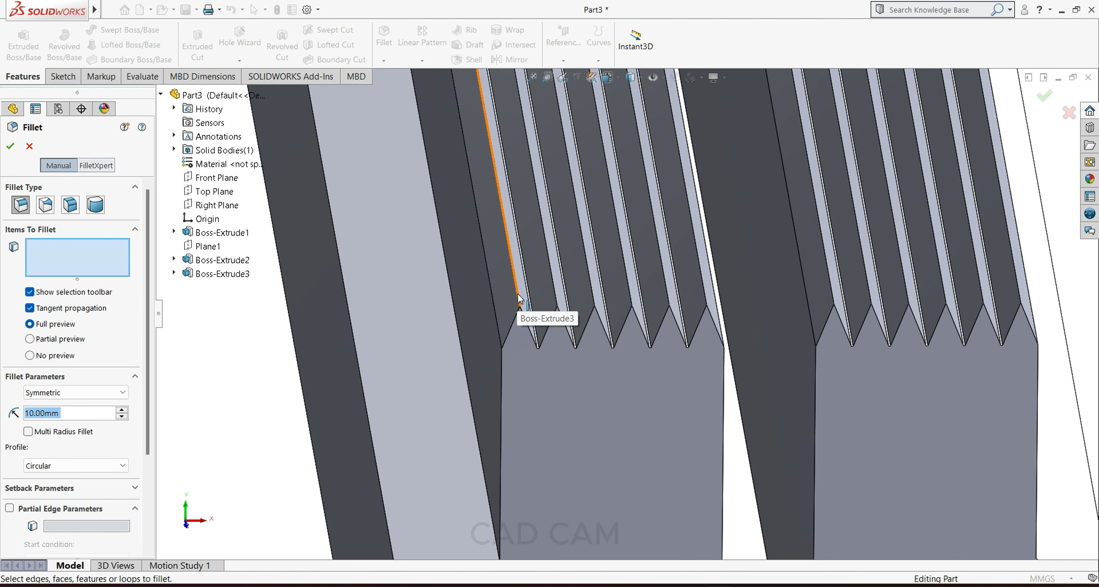
pyautogui.click(519, 299)
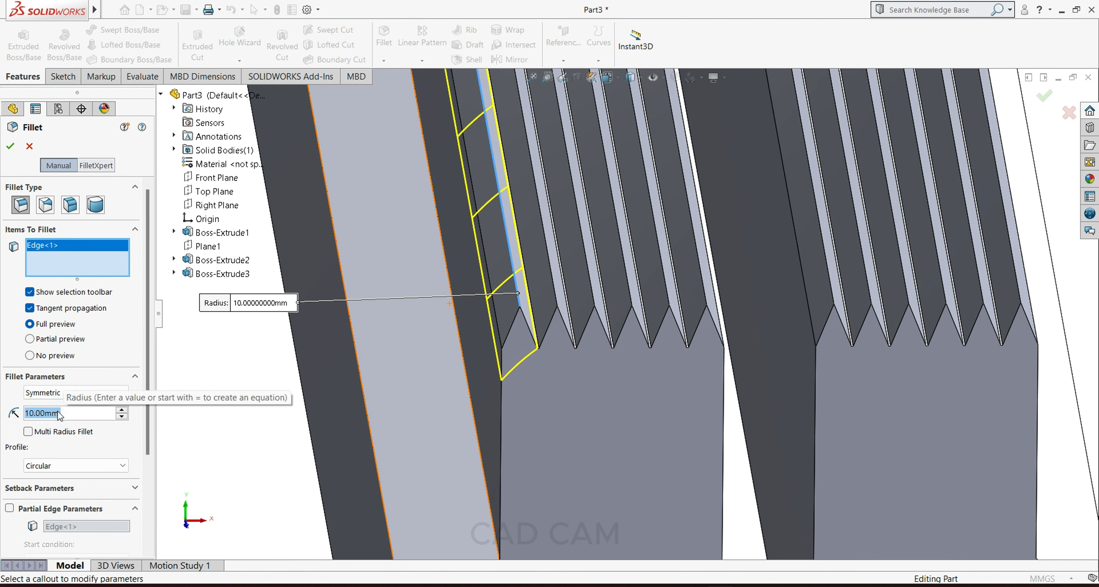
pyautogui.write('0.1')
pyautogui.press('Return')
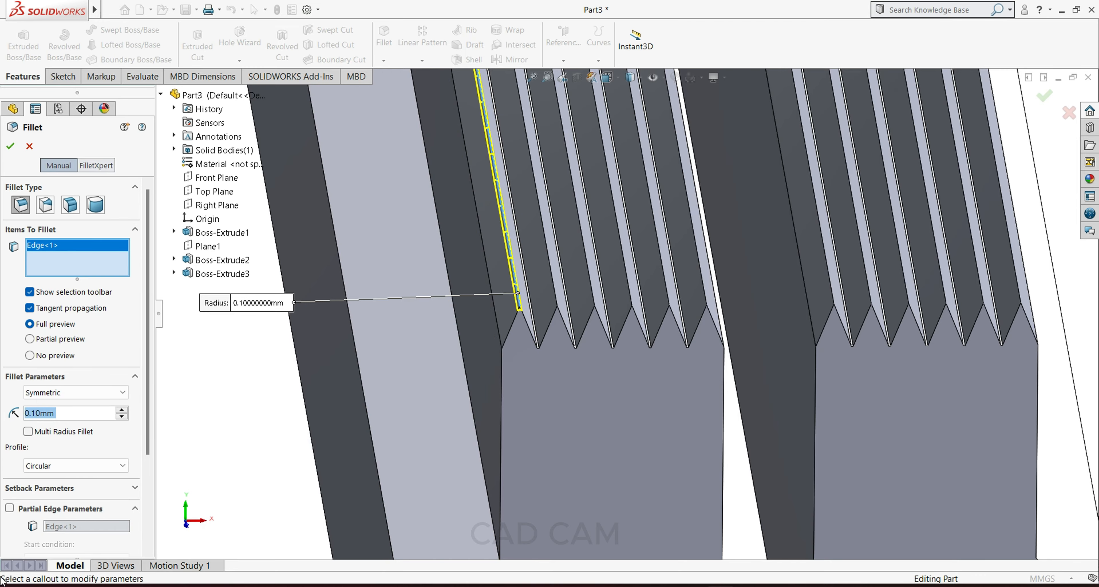
# Step: Add the other five tooth crest edges of the first rail to the fillet, removing the valley edge from the selection
pyautogui.moveTo(545, 289); pyautogui.dragTo(573, 294, button='middle')
pyautogui.click(566, 299)
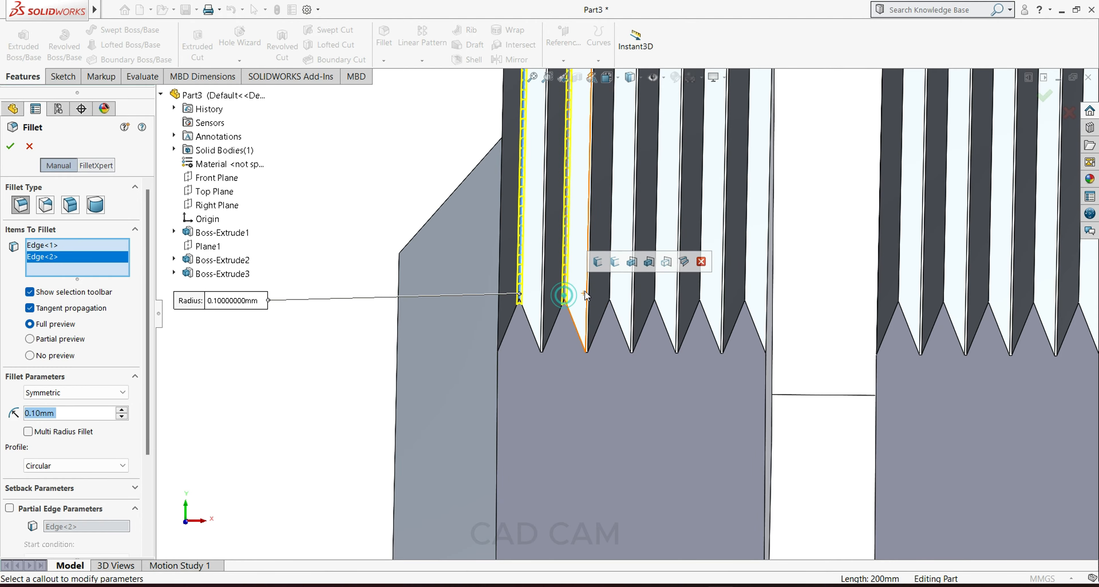
pyautogui.click(587, 293)
pyautogui.moveTo(620, 327); pyautogui.dragTo(598, 416, button='middle')
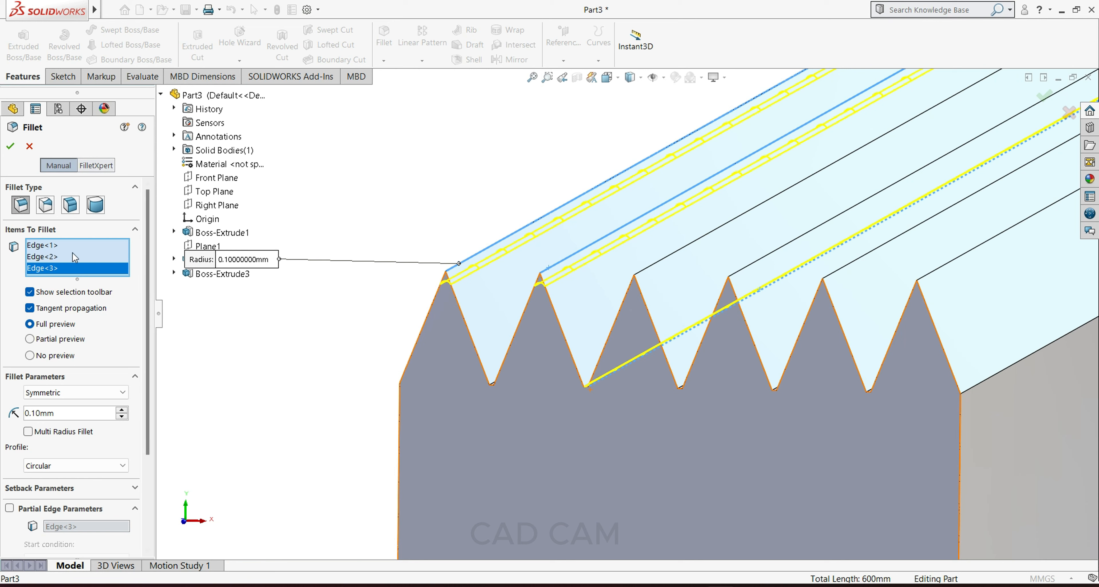
pyautogui.rightClick(65, 269)
pyautogui.click(93, 294)
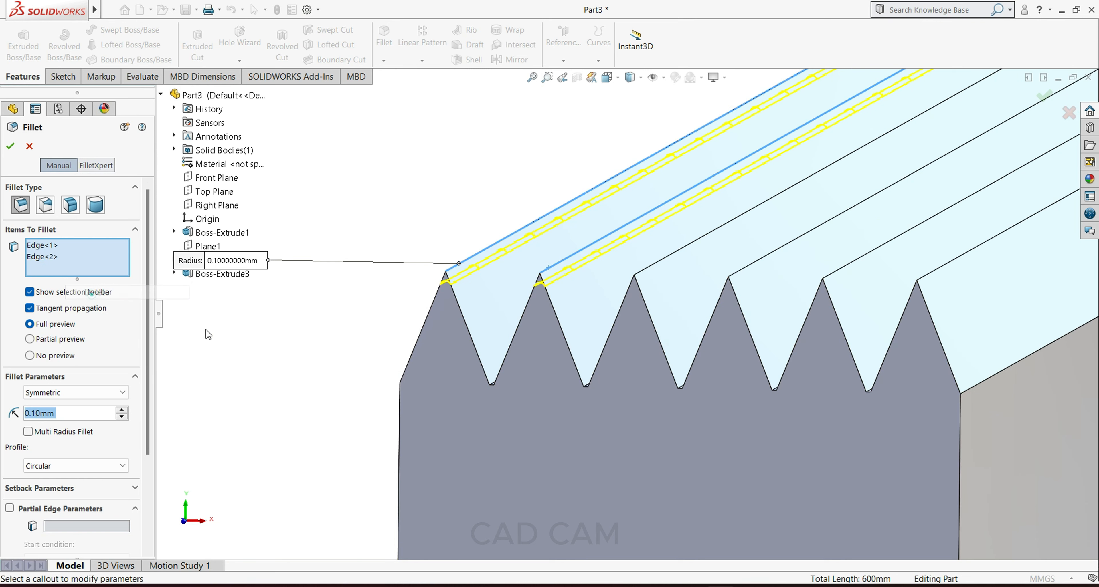
pyautogui.click(652, 265)
pyautogui.click(735, 272)
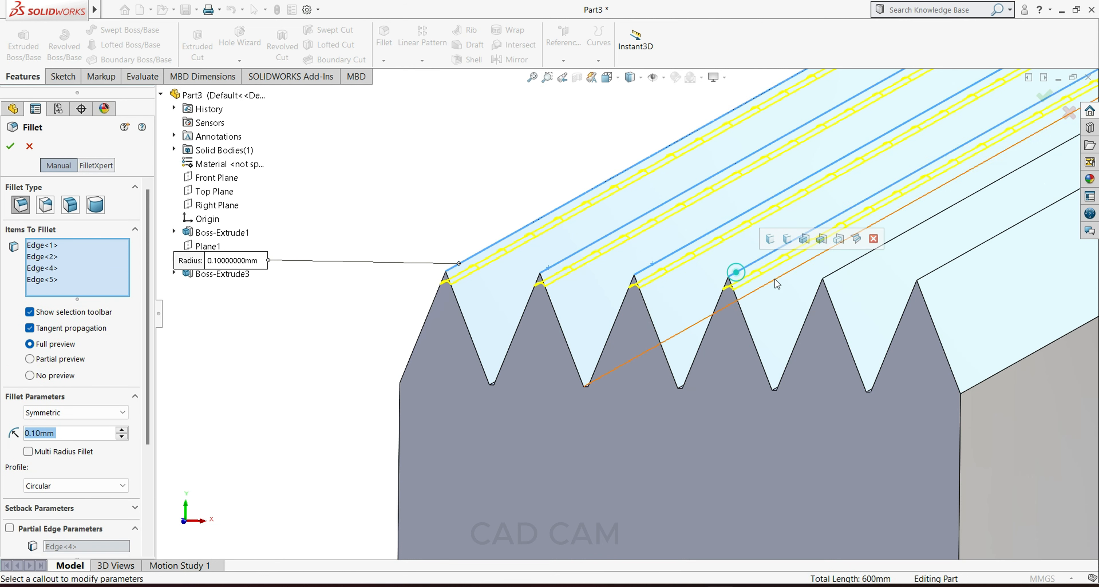
pyautogui.click(823, 277)
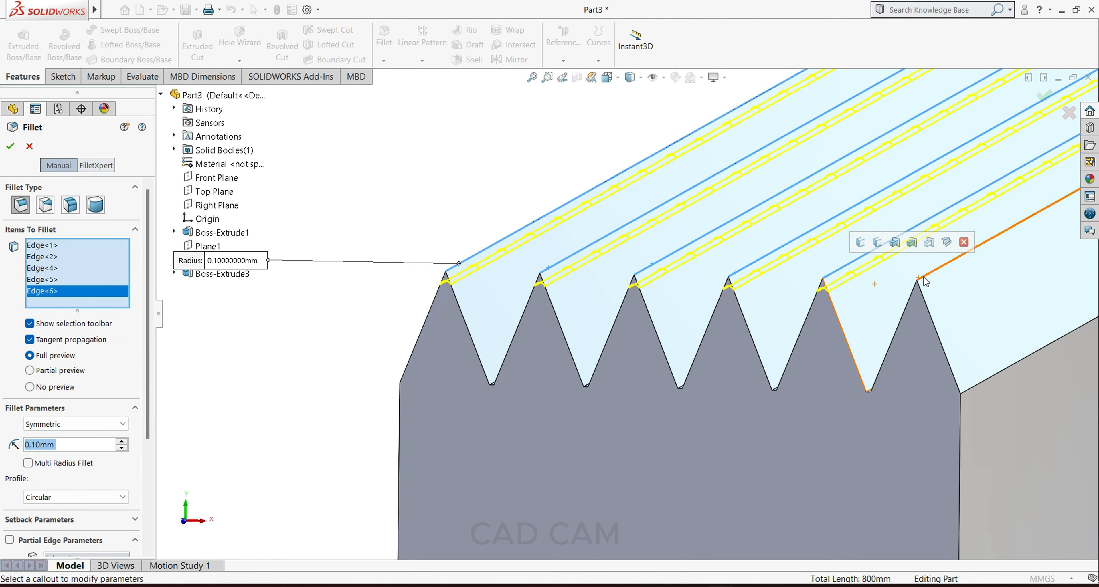
pyautogui.click(924, 280)
# Step: Add the first four tooth crest edges of the second rail to the fillet, starting from its inner side
pyautogui.scroll(2, 926, 287)
pyautogui.scroll(2, 883, 294)
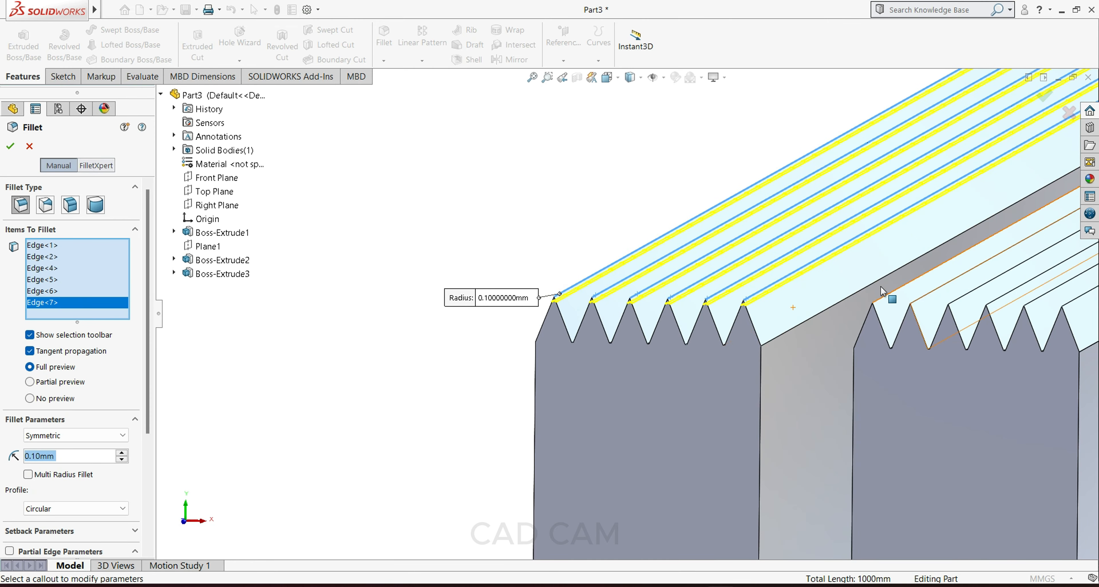
pyautogui.scroll(-4, 884, 303)
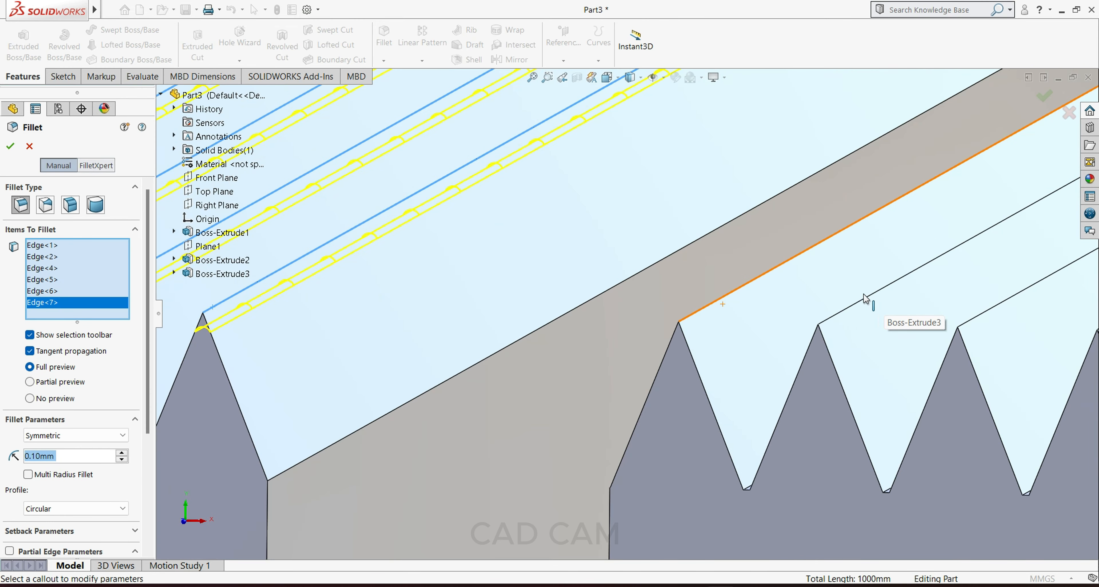
pyautogui.click(760, 284)
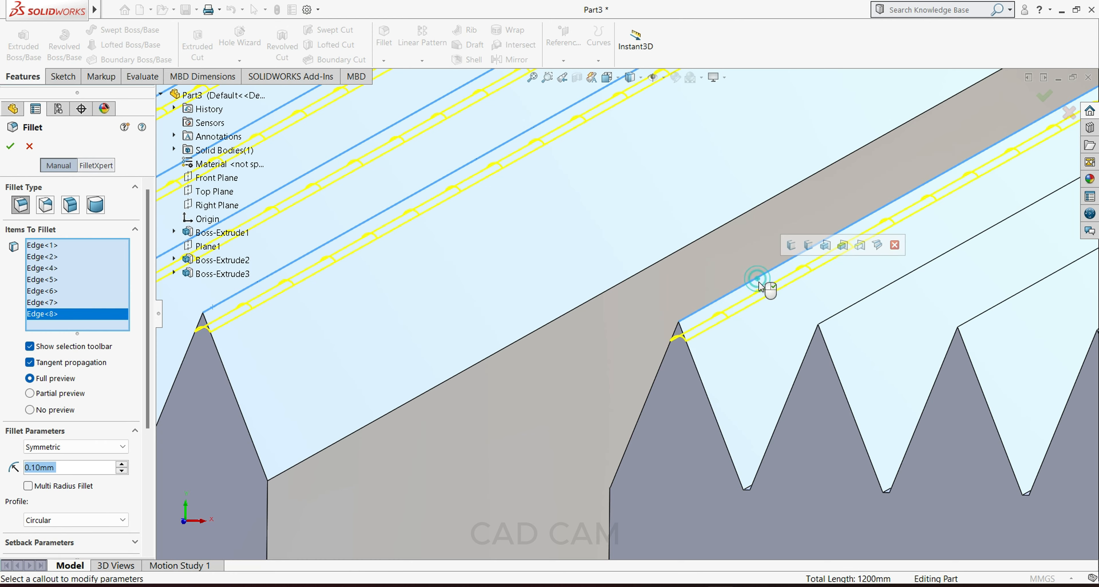
pyautogui.scroll(3, 768, 307)
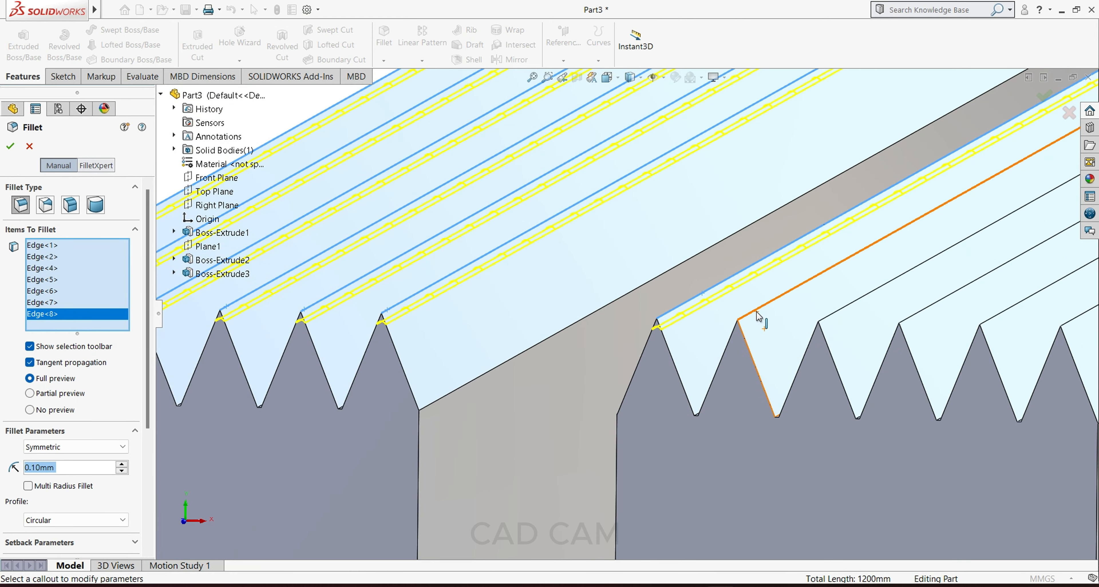
pyautogui.click(759, 312)
pyautogui.click(834, 318)
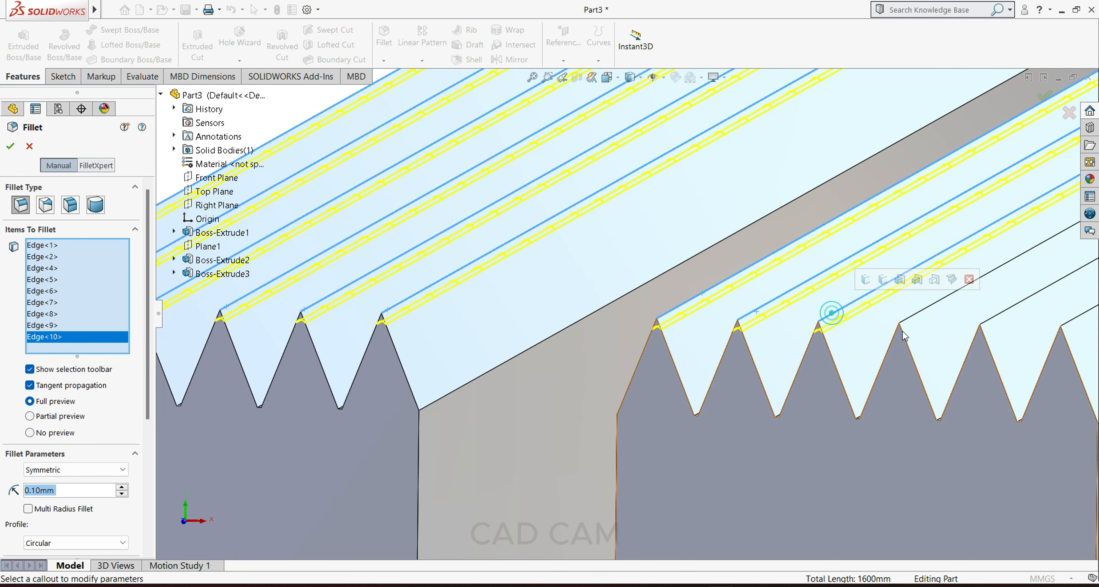
pyautogui.click(914, 326)
# Step: Add the second rail's last two tooth crest edges to the selection and apply the 0.1 mm fillet
pyautogui.scroll(3, 914, 326)
pyautogui.middleClick(913, 318)
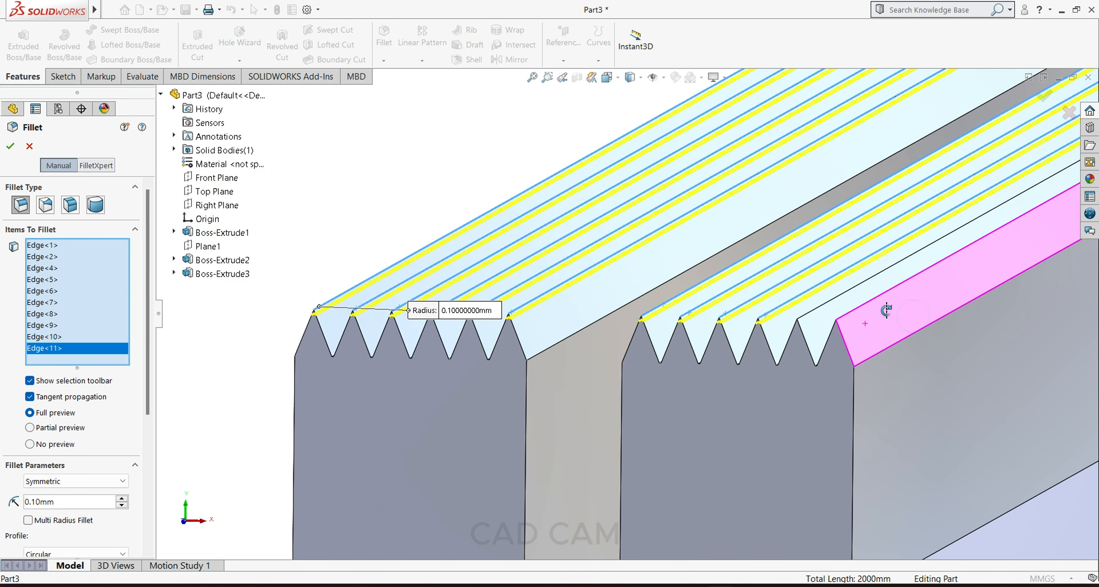
pyautogui.scroll(-2, 813, 315)
pyautogui.scroll(-2, 809, 315)
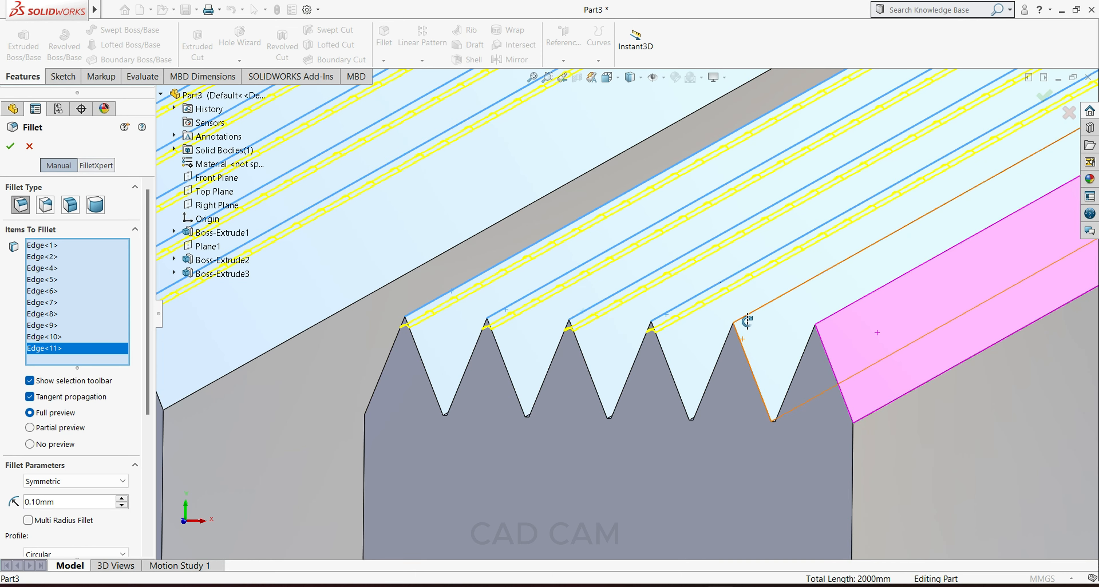
pyautogui.scroll(5, 783, 350)
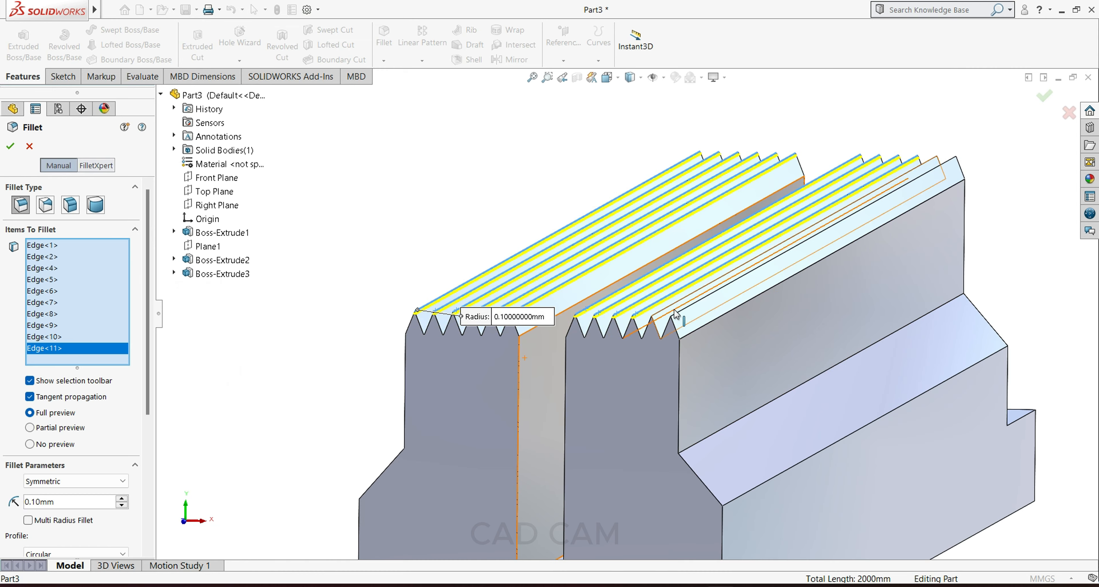
pyautogui.scroll(-5, 613, 324)
pyautogui.click(610, 318)
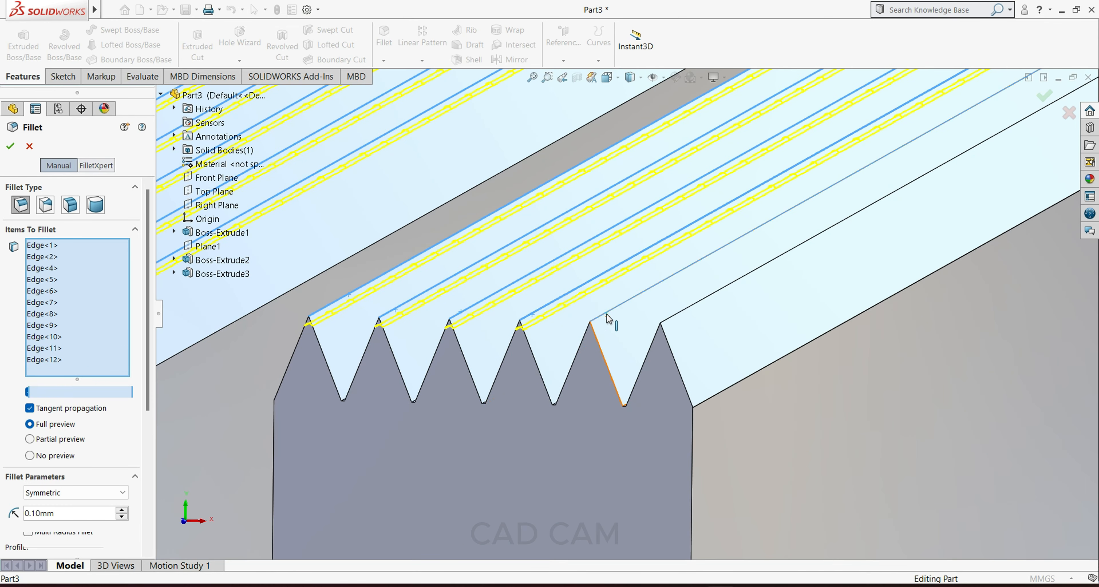
pyautogui.click(674, 318)
pyautogui.scroll(5, 671, 316)
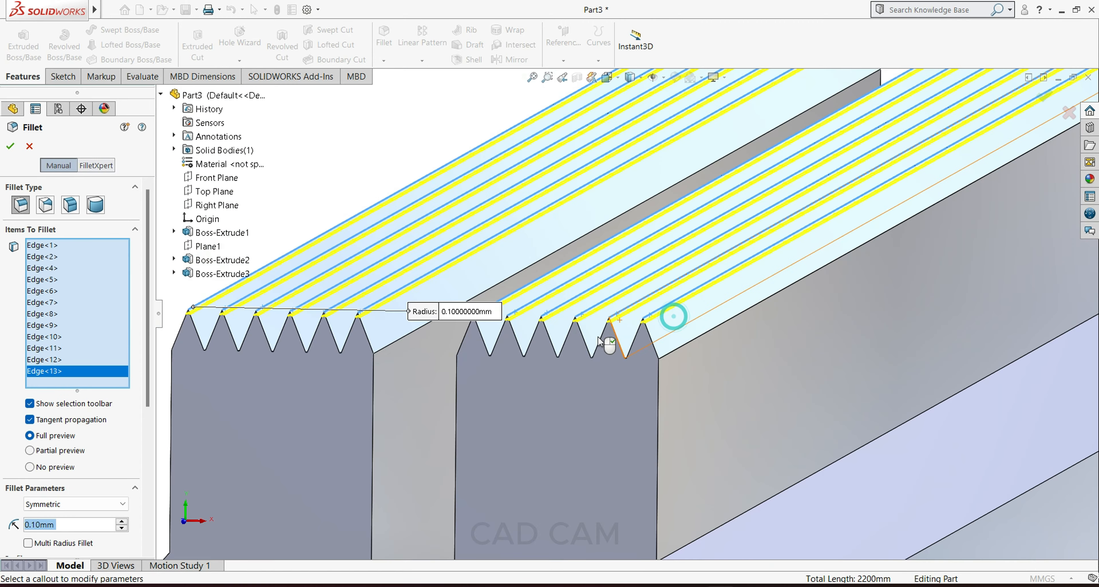
pyautogui.click(10, 147)
# Step: Start a sketch on the end face of one rail and orient the view normal to it
pyautogui.moveTo(355, 331); pyautogui.dragTo(719, 409, button='middle')
pyautogui.click(605, 375)
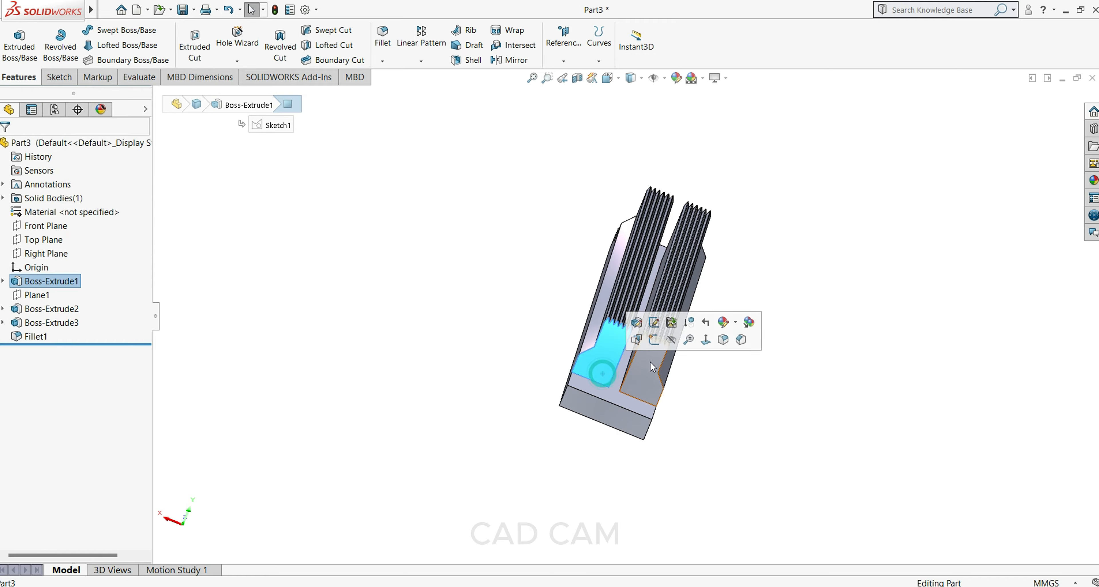
pyautogui.click(649, 344)
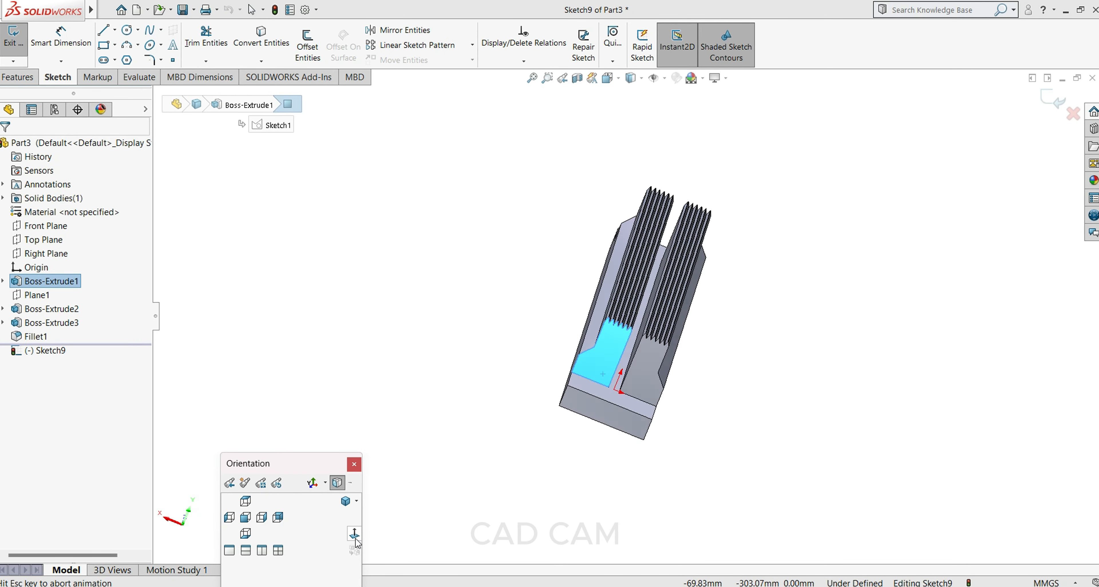
pyautogui.click(916, 375)
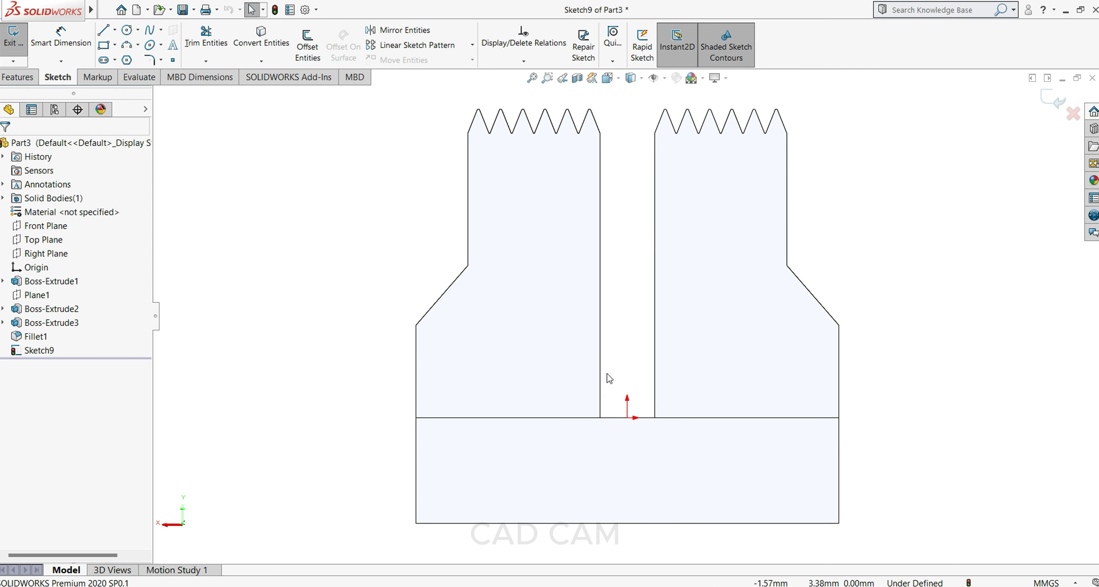
# Step: Sketch a horizontal centerline about 13.9 mm long across the lower part of the left rail, from its outer to its inner edge
pyautogui.scroll(3, 607, 373)
pyautogui.scroll(-2, 653, 321)
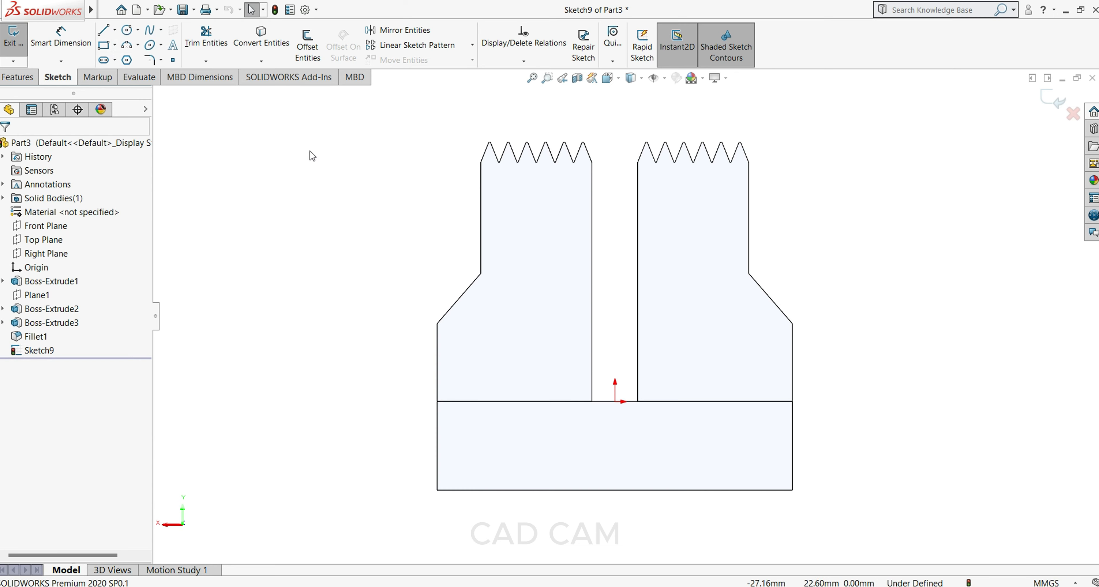
pyautogui.click(115, 30)
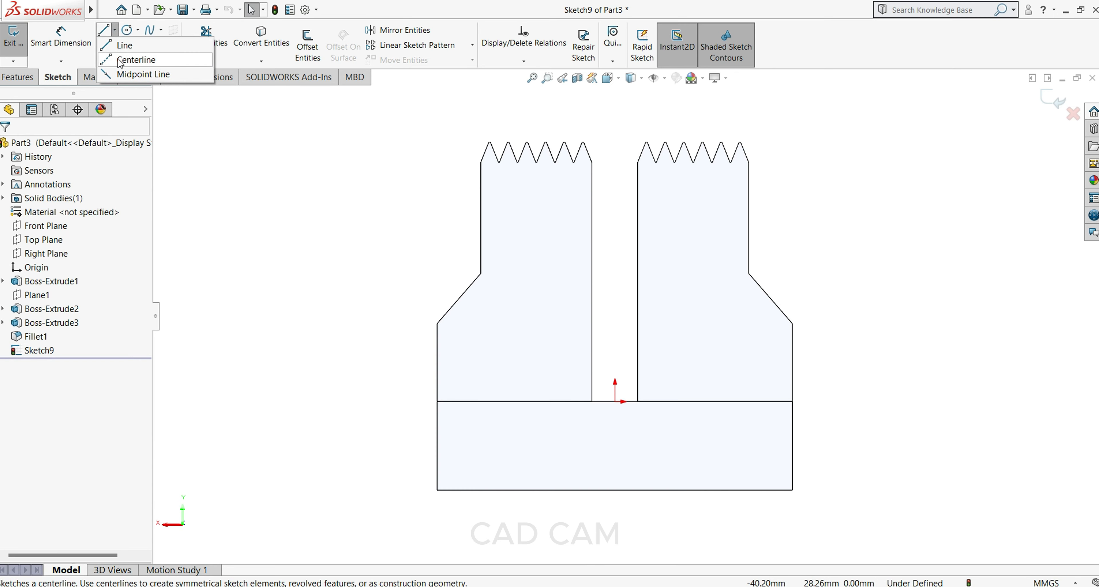
pyautogui.click(117, 59)
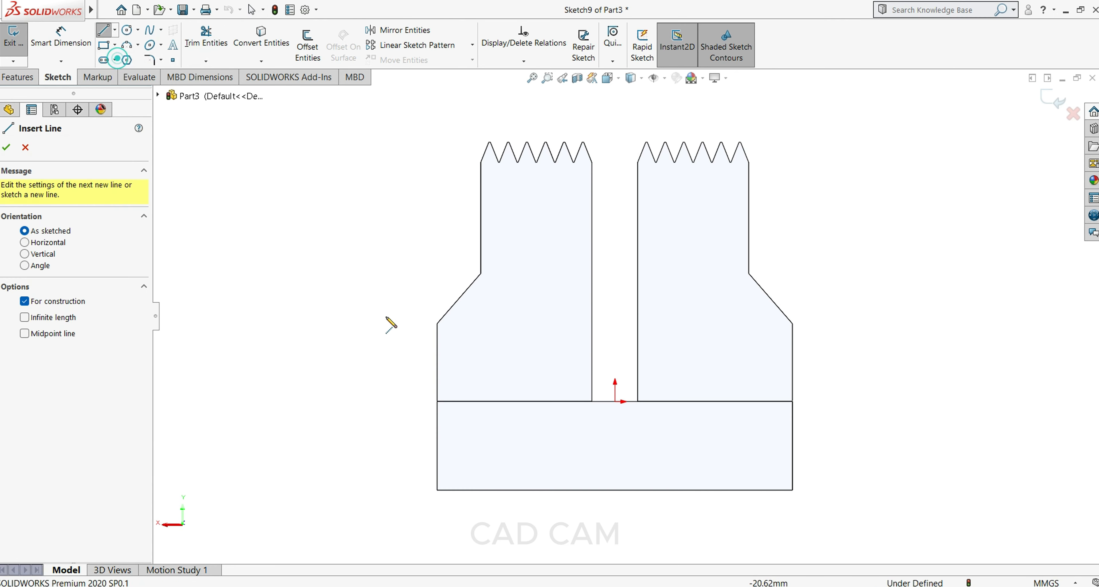
pyautogui.click(437, 354)
pyautogui.click(592, 354)
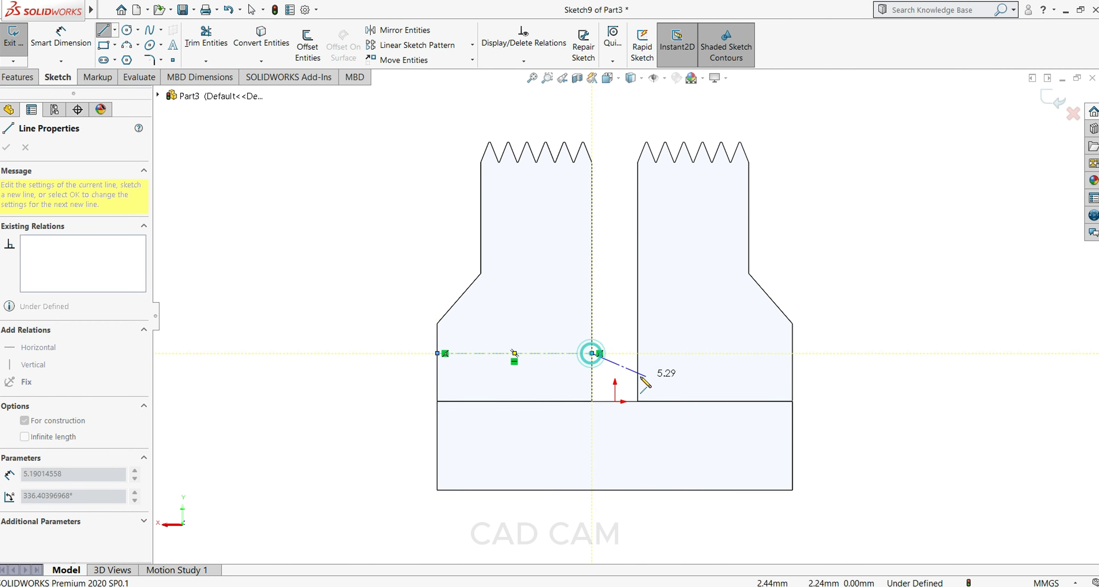
pyautogui.rightClick(646, 383)
pyautogui.click(655, 385)
# Step: Dimension the horizontal centerline 13 mm above the bottom edge of the base
pyautogui.click(59, 36)
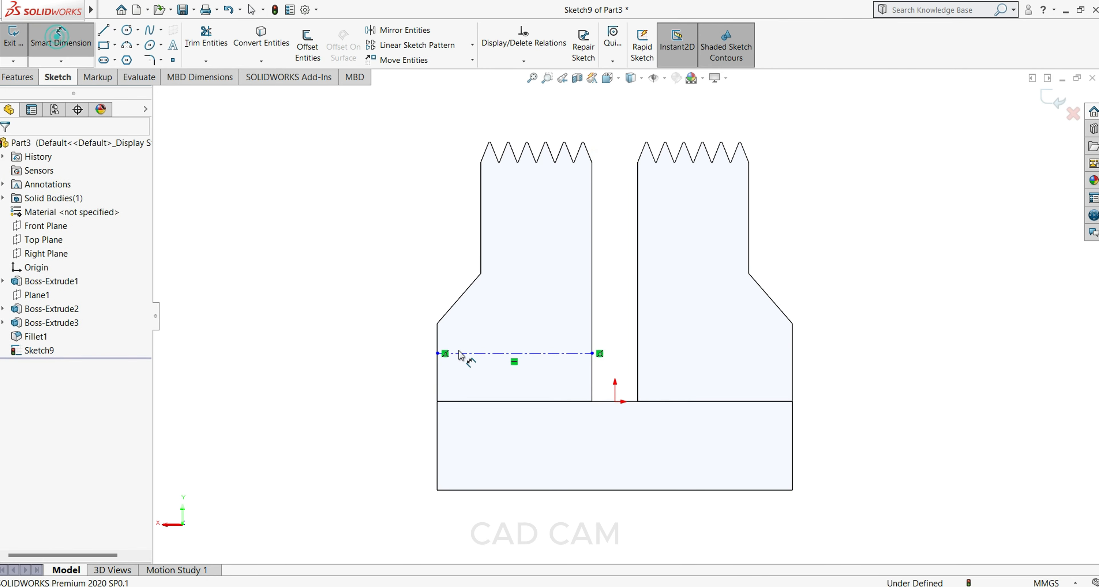
pyautogui.click(541, 355)
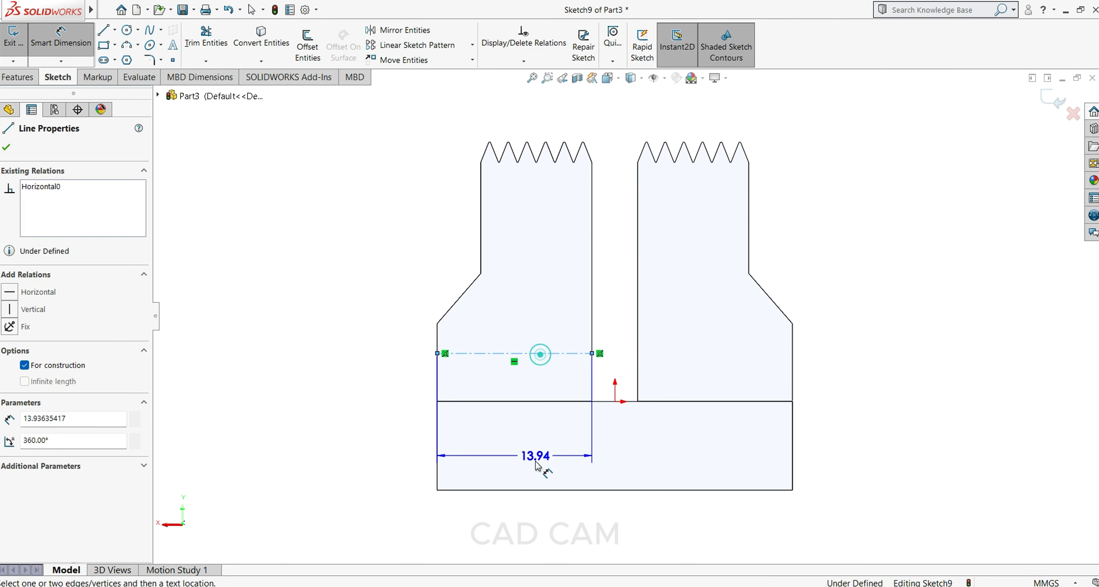
pyautogui.click(537, 490)
pyautogui.click(373, 448)
pyautogui.write('13')
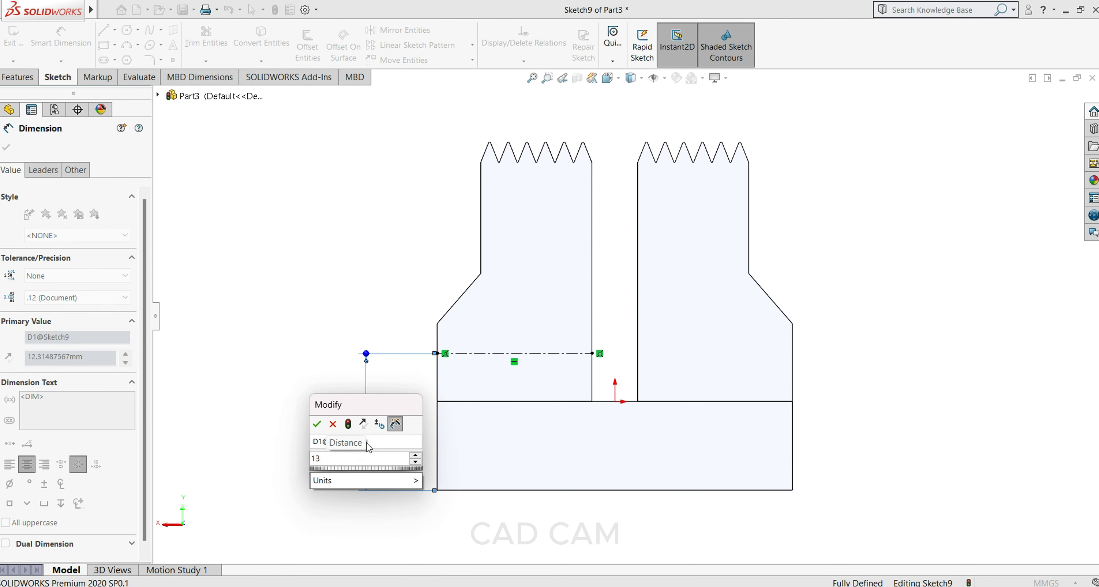
pyautogui.press('Return')
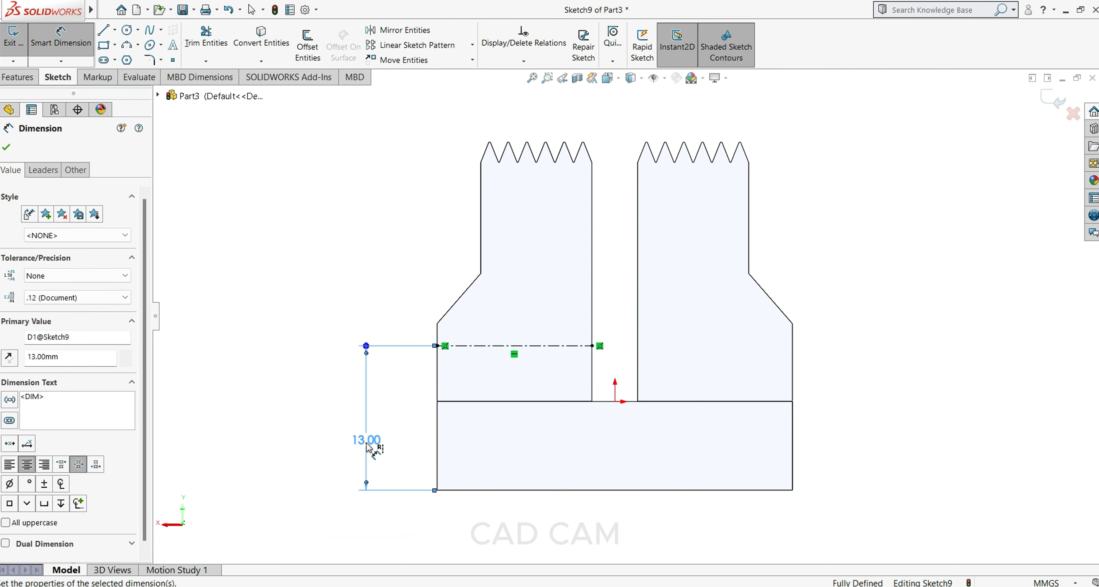
# Step: Sketch a circle about 7.9 mm in diameter centered on the centerline's midpoint
pyautogui.click(127, 30)
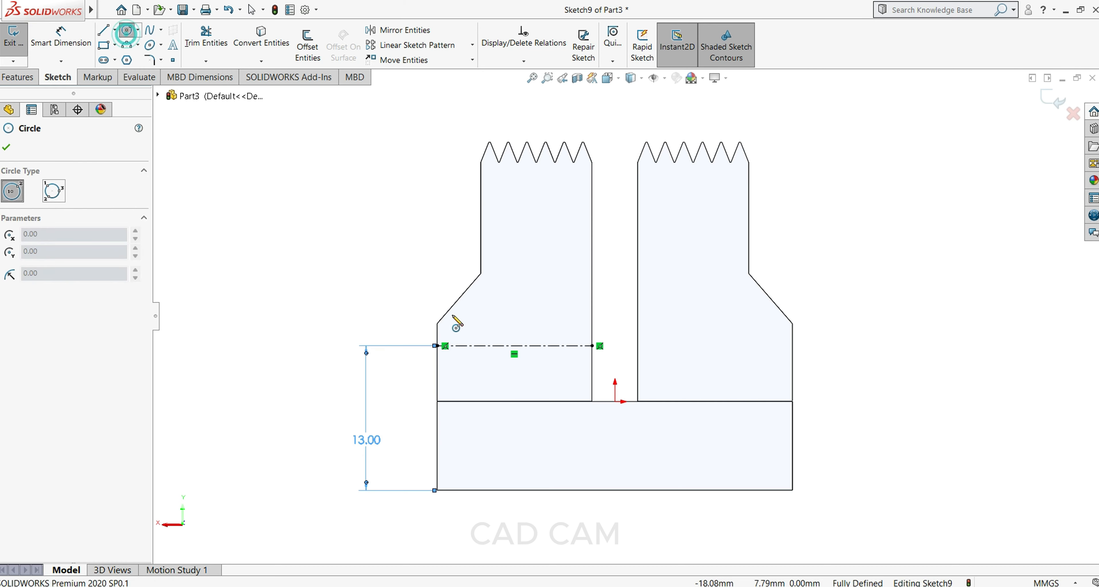
pyautogui.click(529, 386)
pyautogui.press('Escape')
# Step: Set the circle's diameter to 11 mm
pyautogui.click(61, 37)
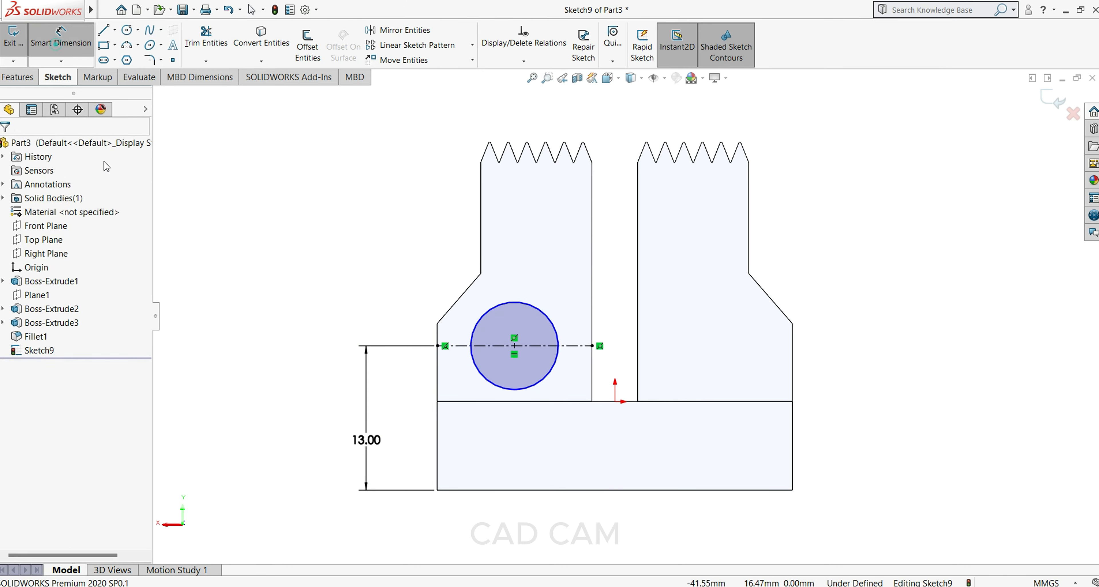
pyautogui.click(494, 386)
pyautogui.click(390, 300)
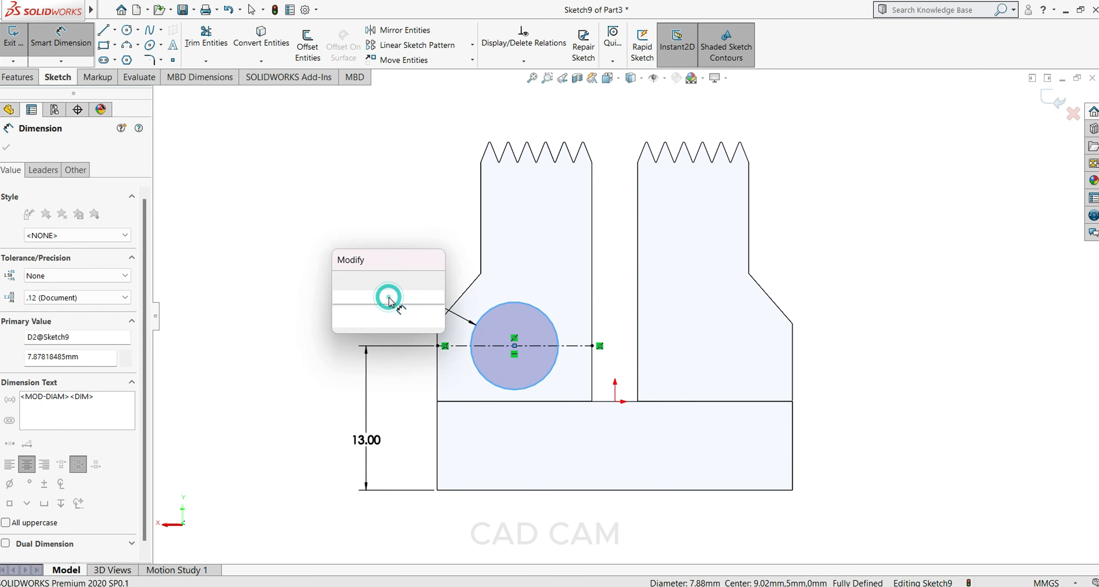
pyautogui.write('11')
pyautogui.press('Return')
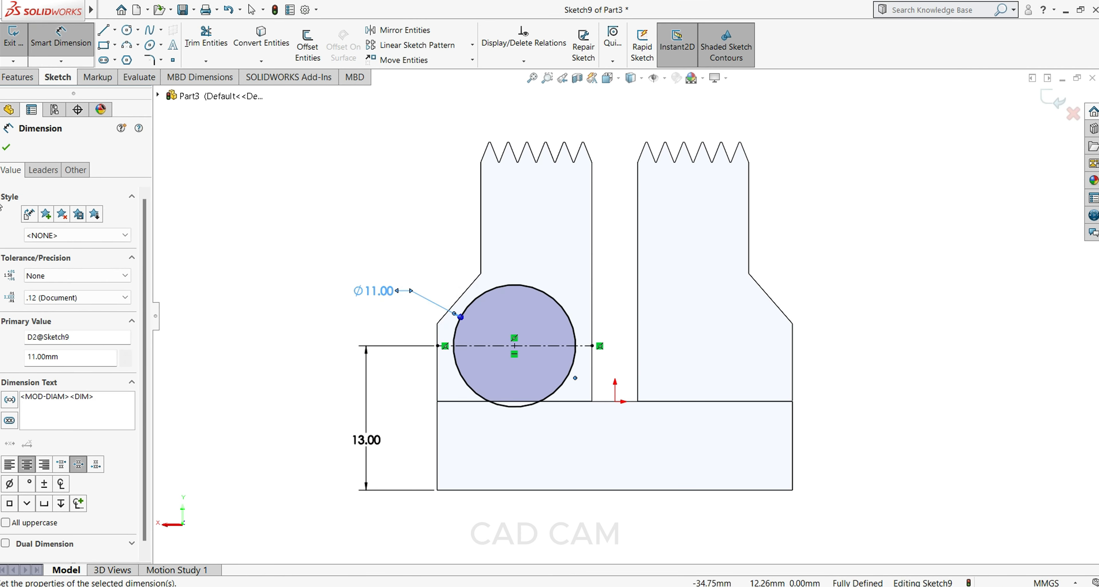
pyautogui.click(6, 147)
# Step: Mirror the 11 mm circle about the Right Plane onto the other rail
pyautogui.scroll(-2, 258, 314)
pyautogui.click(386, 31)
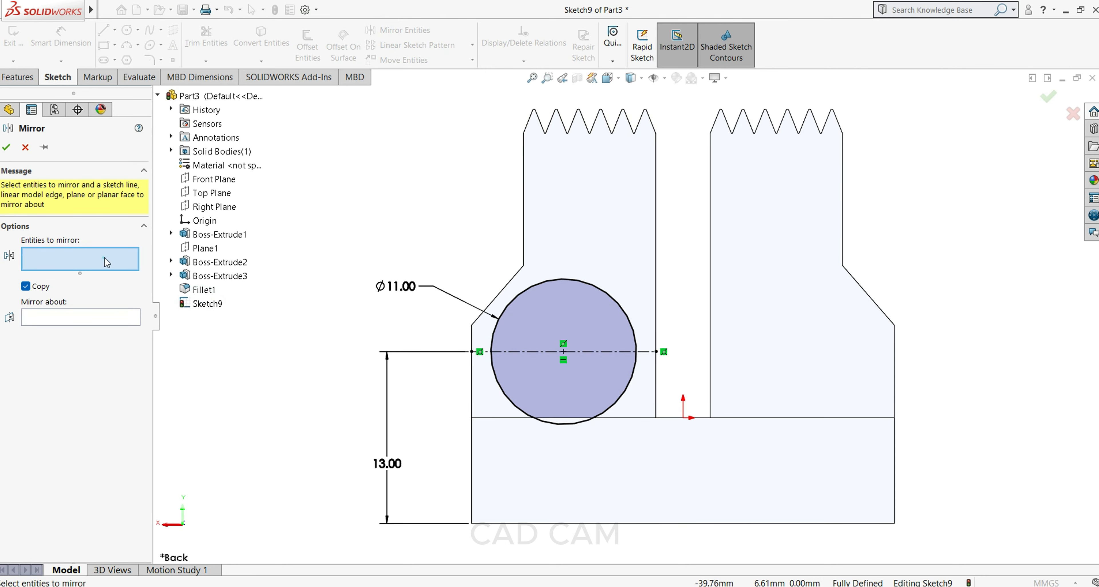
pyautogui.click(528, 295)
pyautogui.click(75, 318)
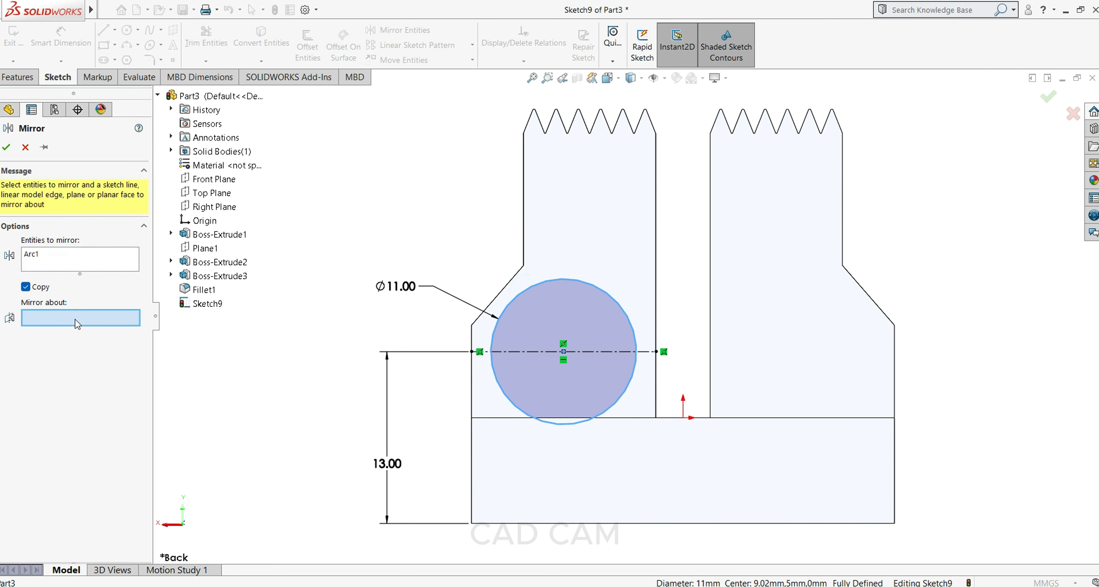
pyautogui.click(683, 418)
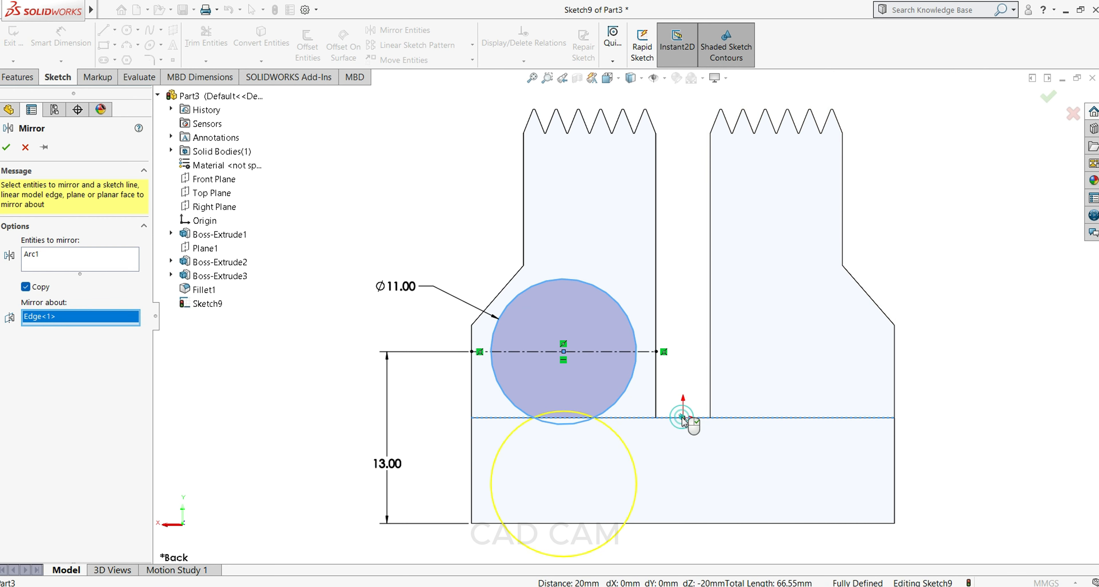
pyautogui.rightClick(72, 321)
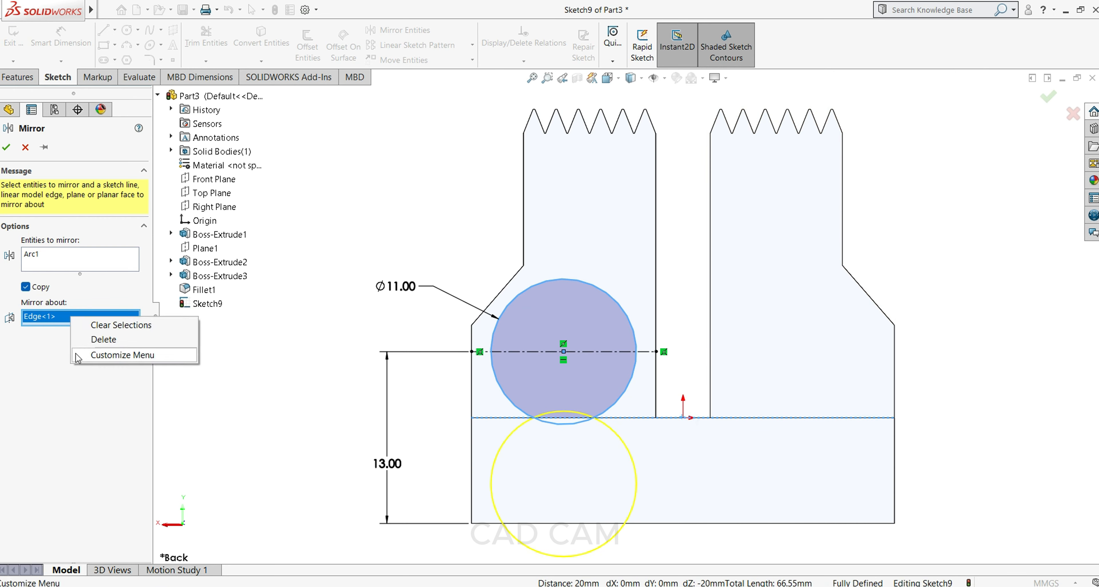
pyautogui.click(103, 337)
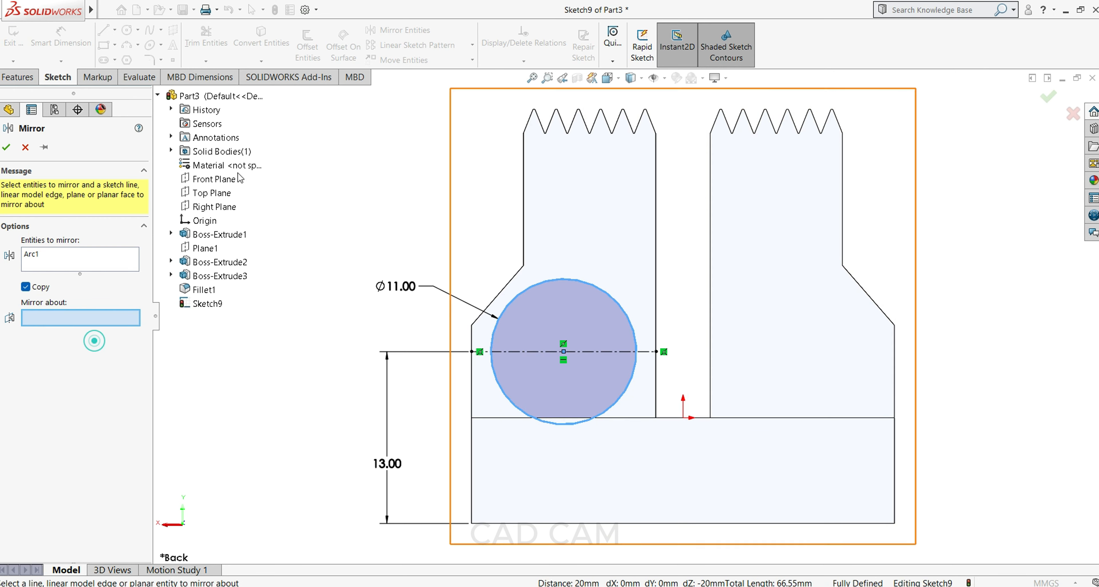
pyautogui.click(211, 207)
pyautogui.click(6, 147)
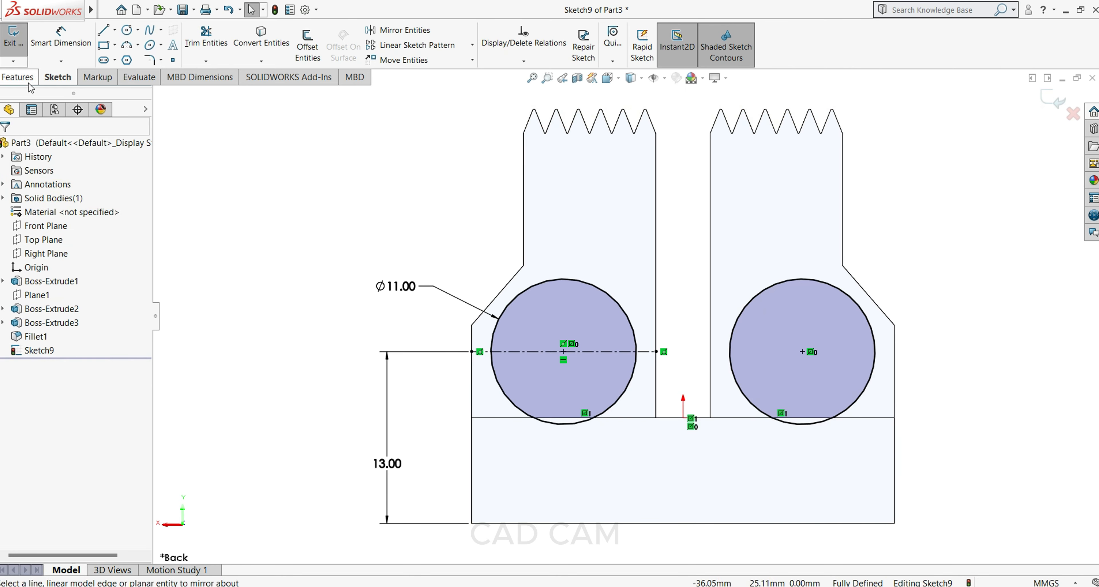
# Step: Extrude-cut both circles Through All in two directions along the rails
pyautogui.click(20, 76)
pyautogui.click(193, 51)
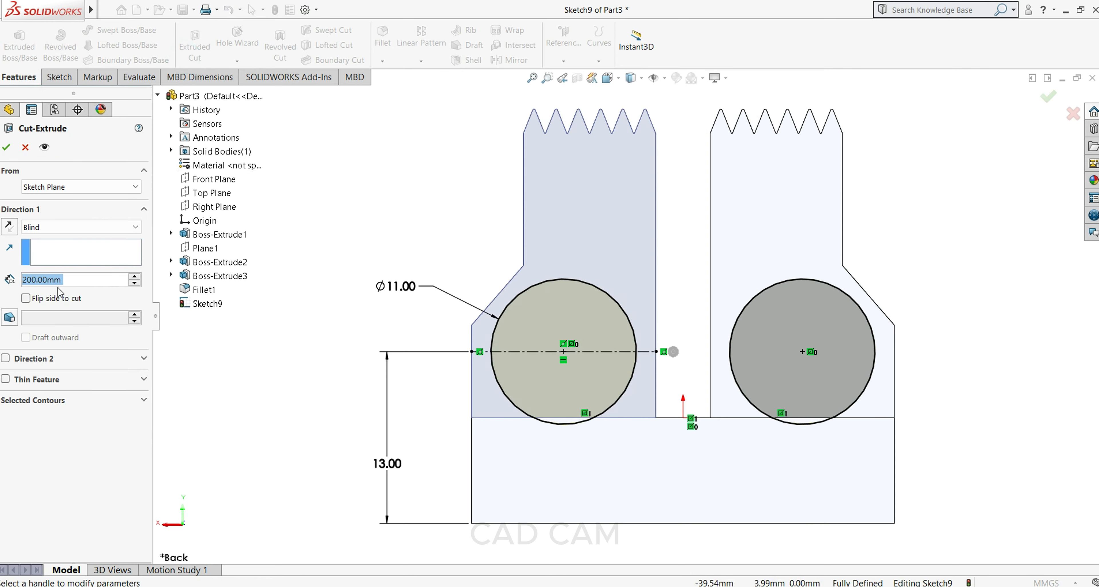
pyautogui.click(91, 227)
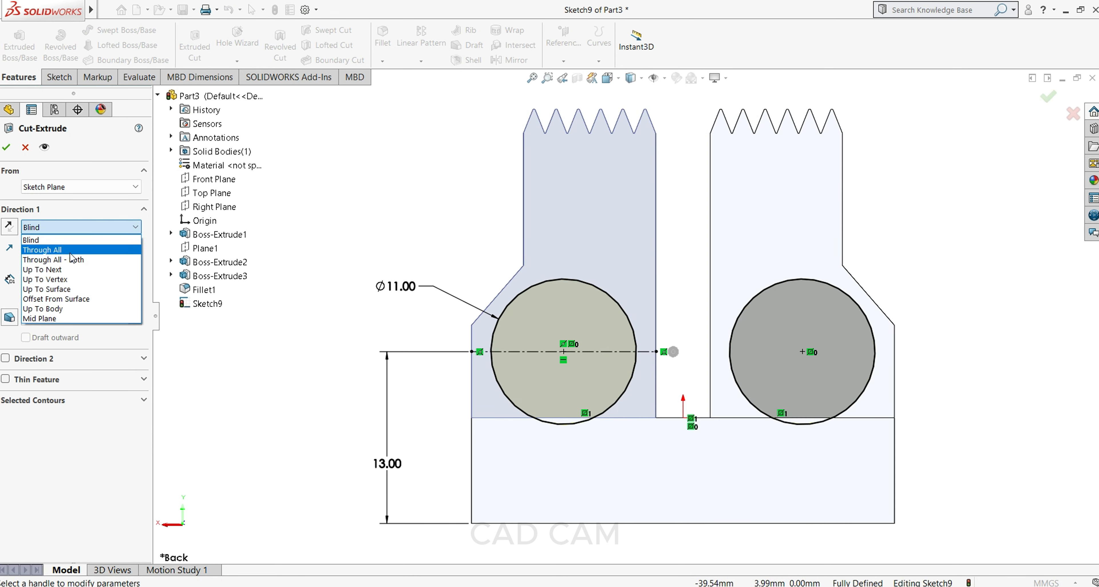
pyautogui.click(69, 251)
pyautogui.click(6, 337)
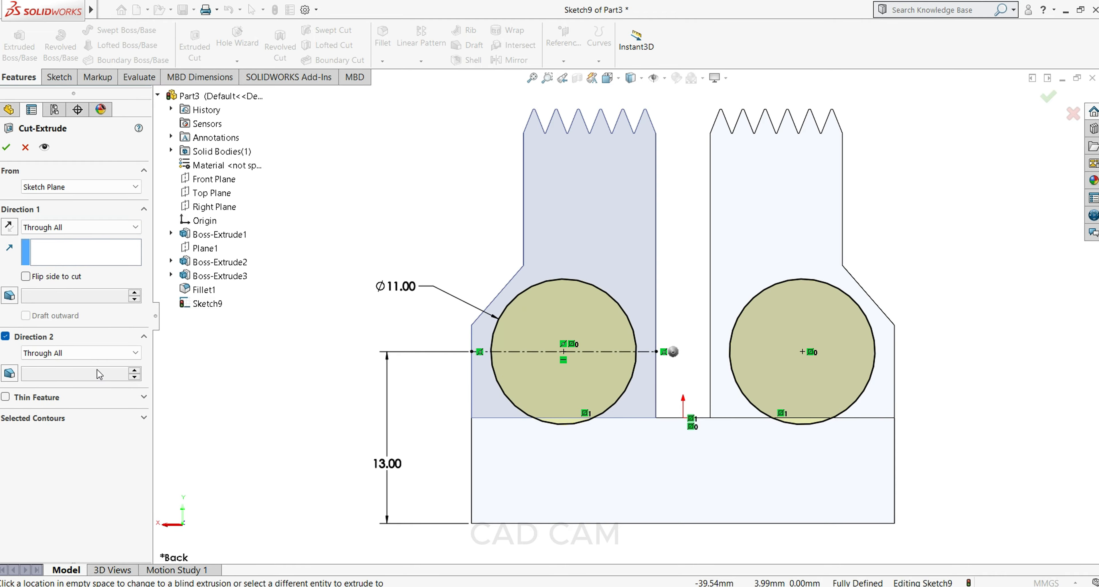
pyautogui.scroll(3, 303, 456)
pyautogui.moveTo(303, 456); pyautogui.dragTo(441, 443, button='middle')
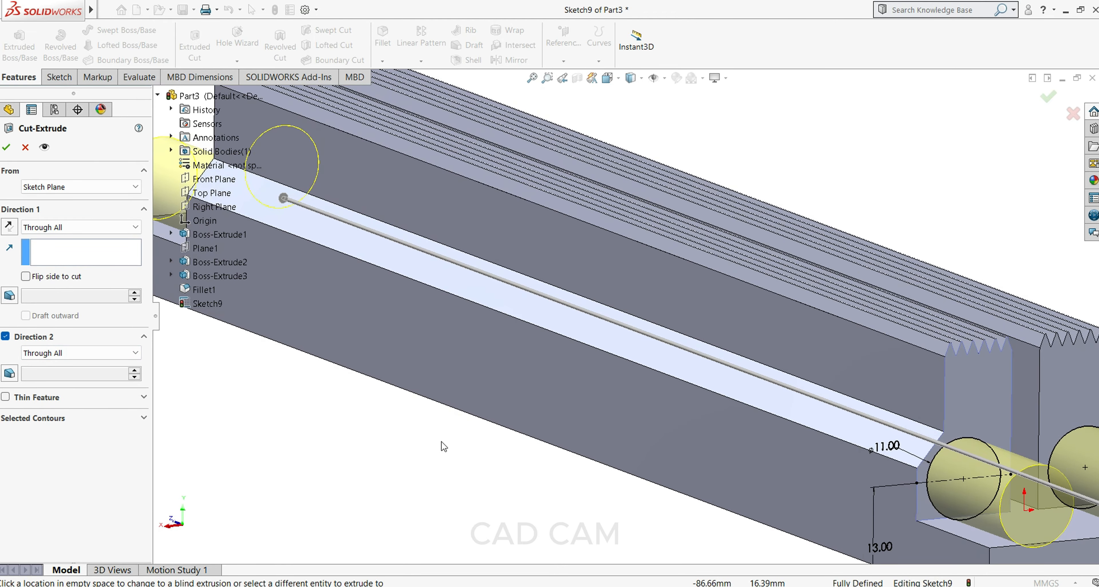
pyautogui.click(6, 149)
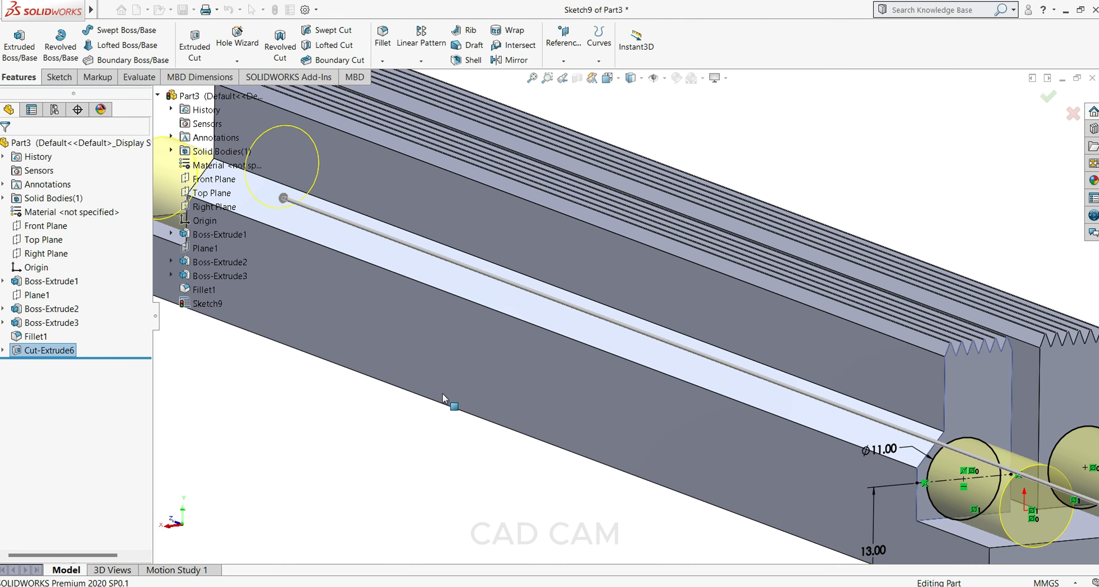
# Step: Start a sketch on the rail's vertical outer side face, between the teeth and the sloped face, and orient the view normal to it
pyautogui.scroll(5, 655, 429)
pyautogui.moveTo(654, 430); pyautogui.dragTo(563, 439, button='middle')
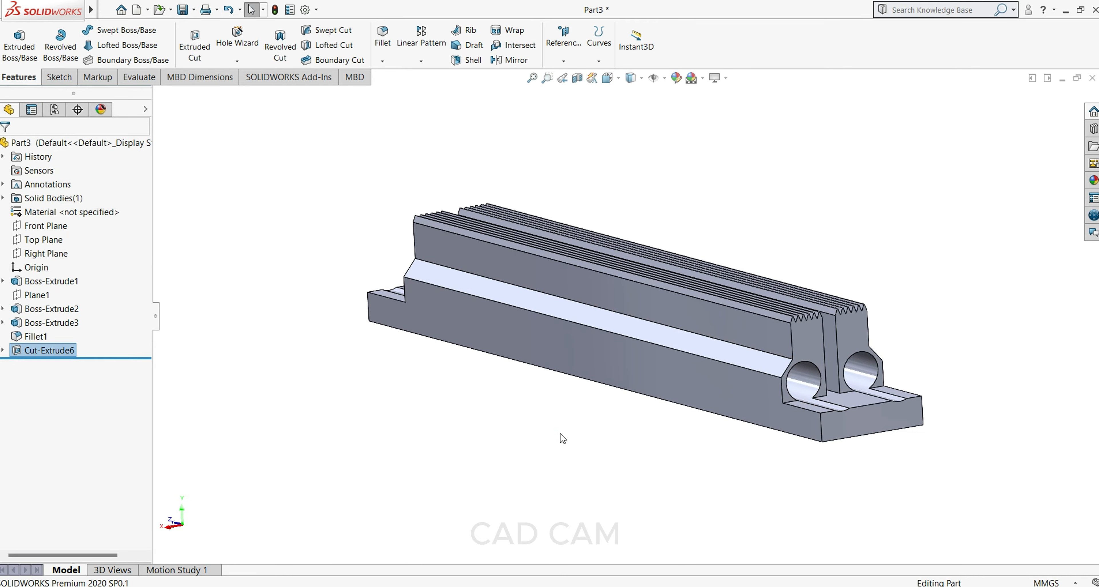
pyautogui.scroll(-2, 784, 390)
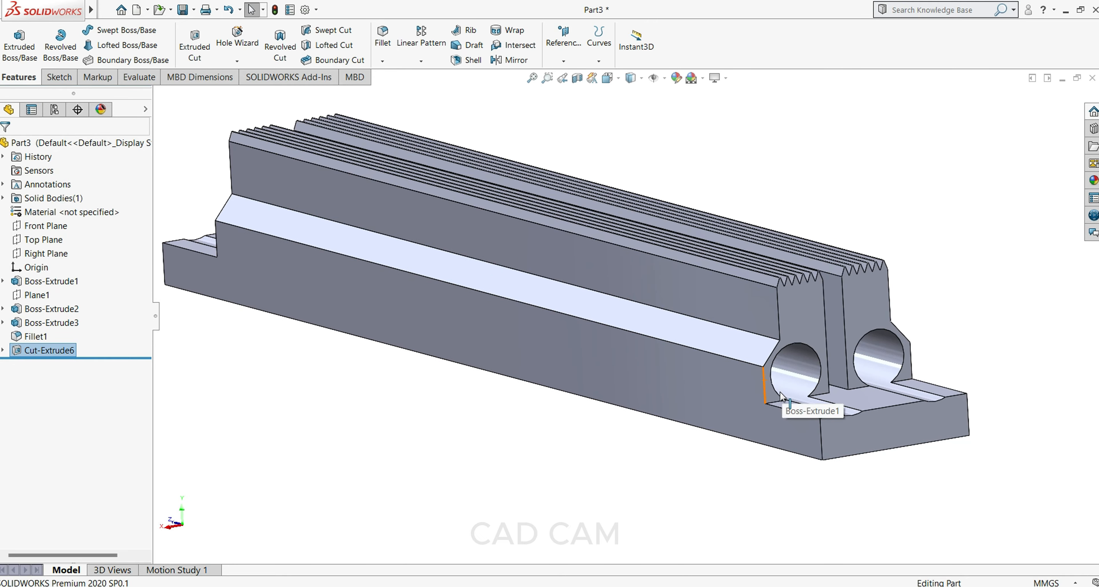
pyautogui.moveTo(789, 399); pyautogui.dragTo(831, 388, button='middle')
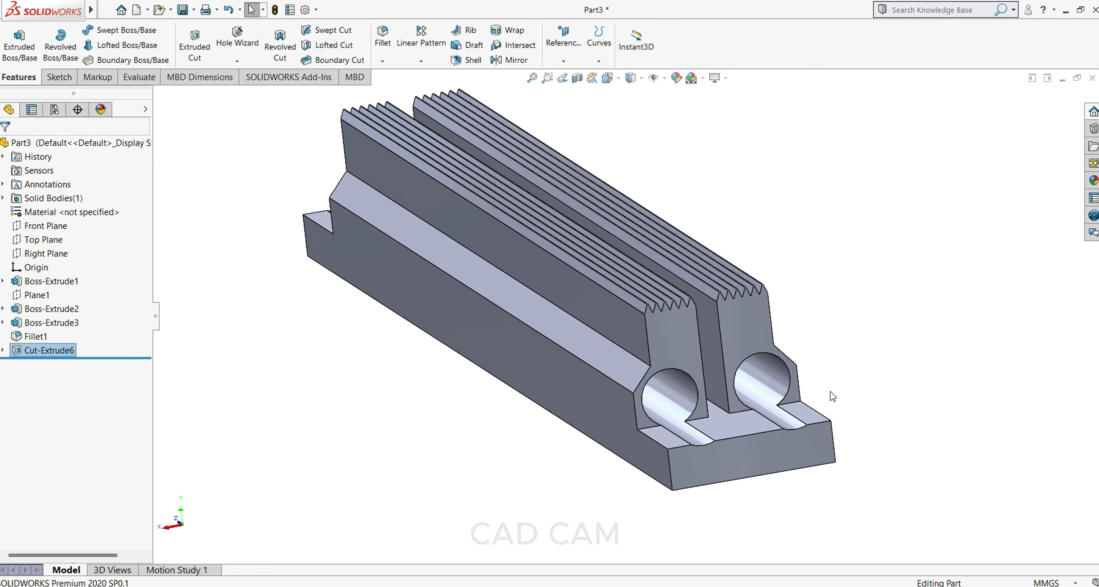
pyautogui.scroll(-5, 646, 374)
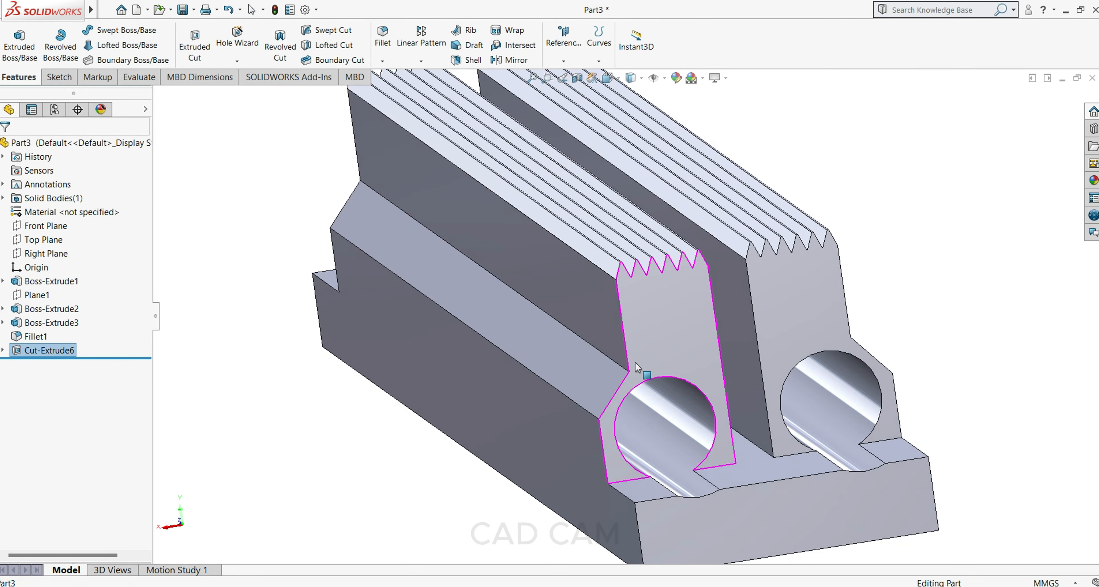
pyautogui.moveTo(648, 378); pyautogui.dragTo(693, 285, button='middle')
pyautogui.scroll(6, 645, 363)
pyautogui.click(693, 286)
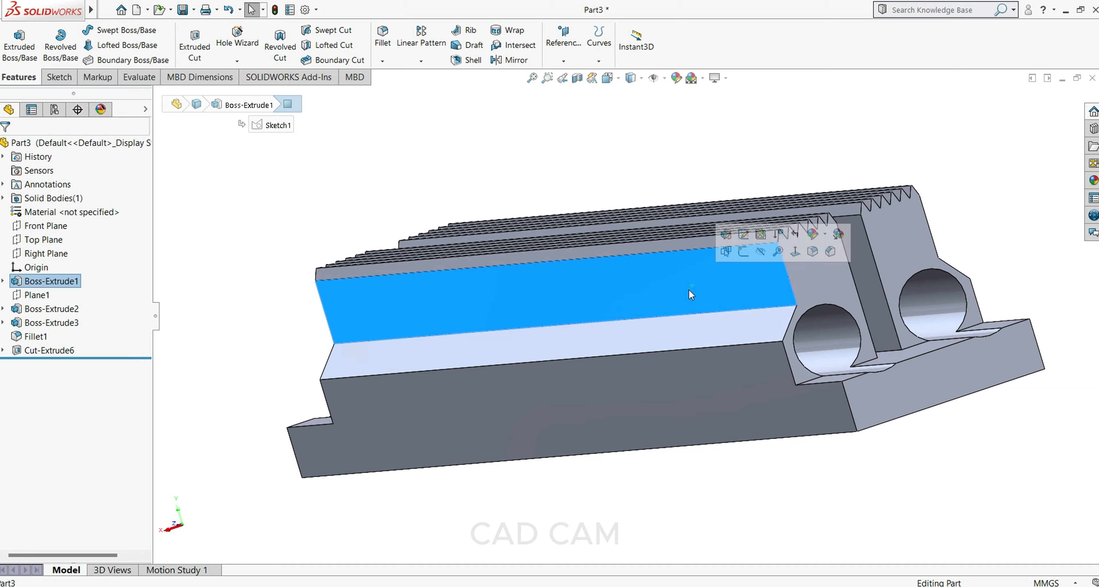
pyautogui.click(742, 256)
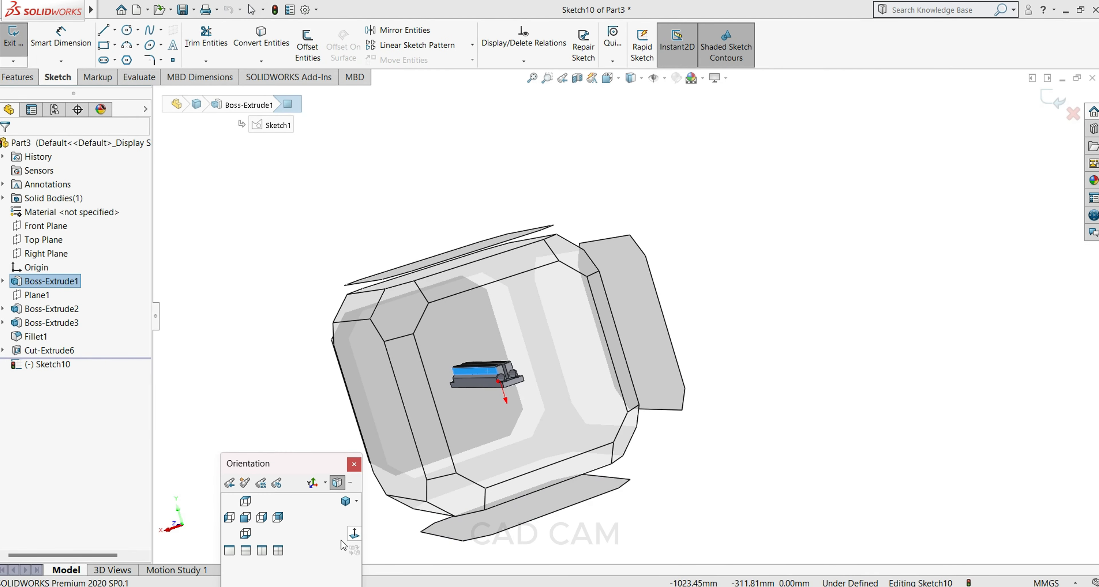
pyautogui.click(355, 539)
pyautogui.click(415, 363)
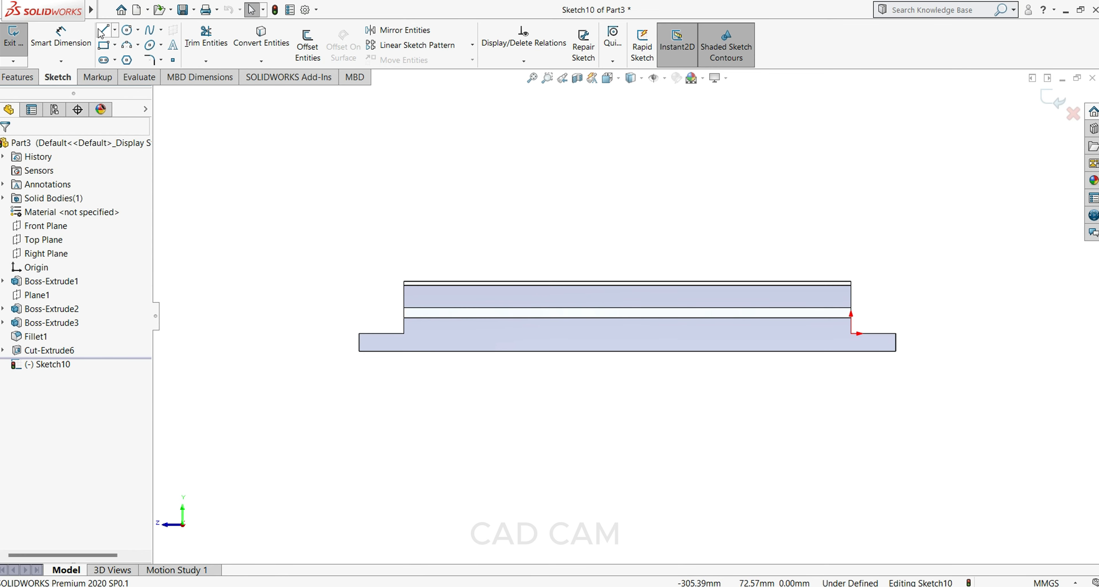
# Step: Sketch a construction centerline about 200 mm long across the side face, from one end edge of the rail to the other
pyautogui.click(114, 31)
pyautogui.click(115, 52)
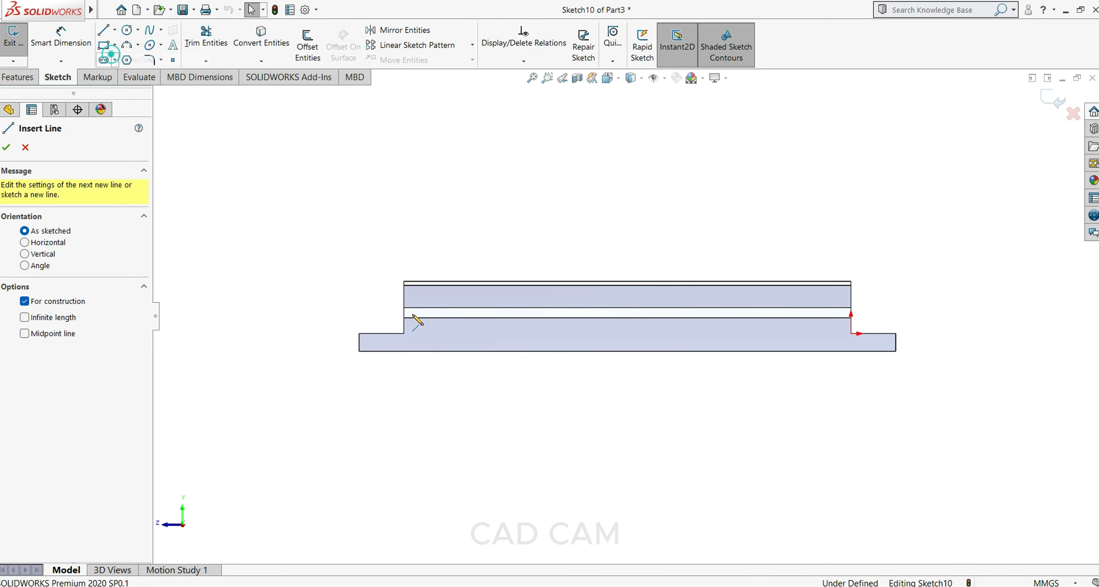
pyautogui.scroll(-5, 405, 298)
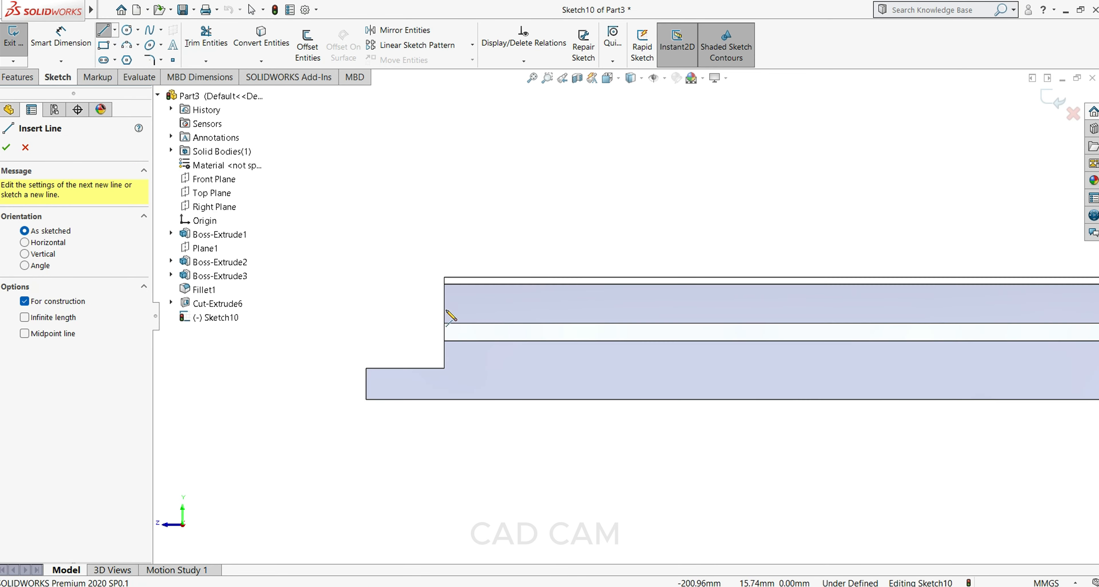
pyautogui.click(503, 291)
pyautogui.scroll(6, 810, 305)
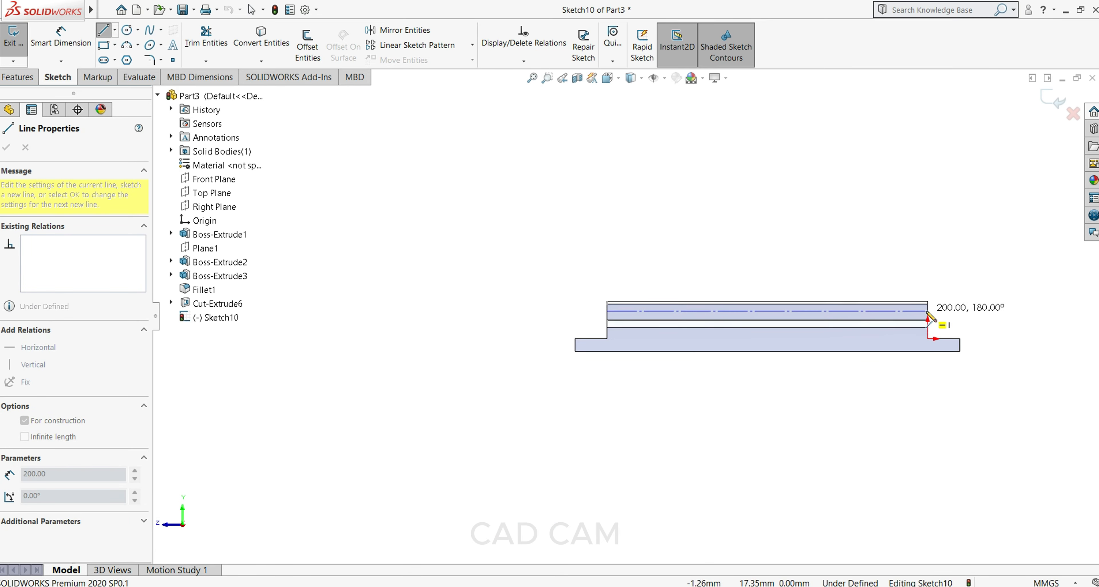
pyautogui.click(928, 312)
pyautogui.rightClick(965, 327)
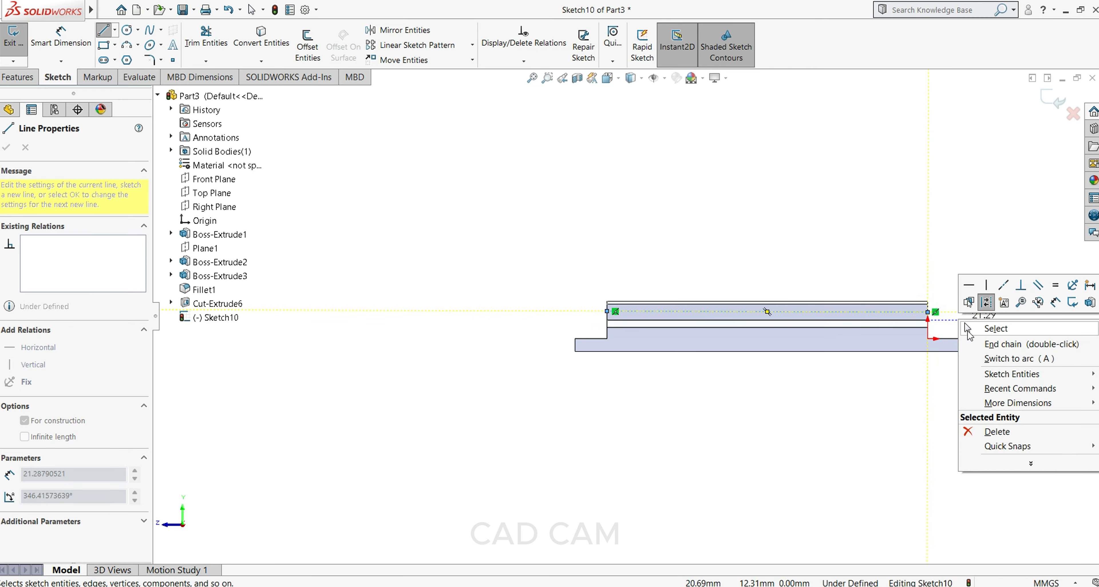
pyautogui.click(975, 328)
# Step: Add a Horizontal relation to the long centerline on the side face
pyautogui.scroll(-6, 802, 324)
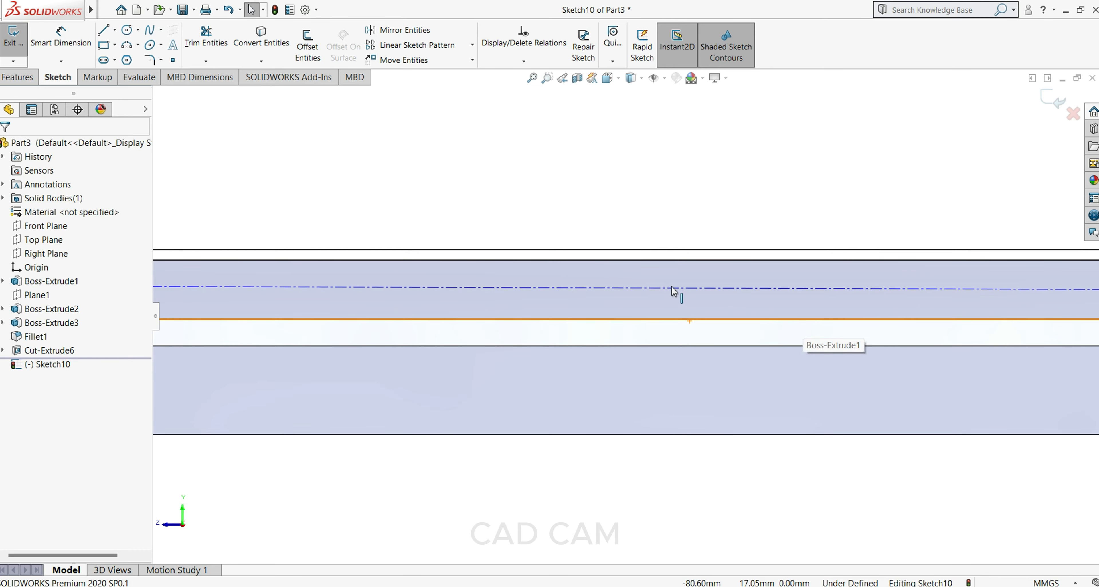
pyautogui.click(671, 290)
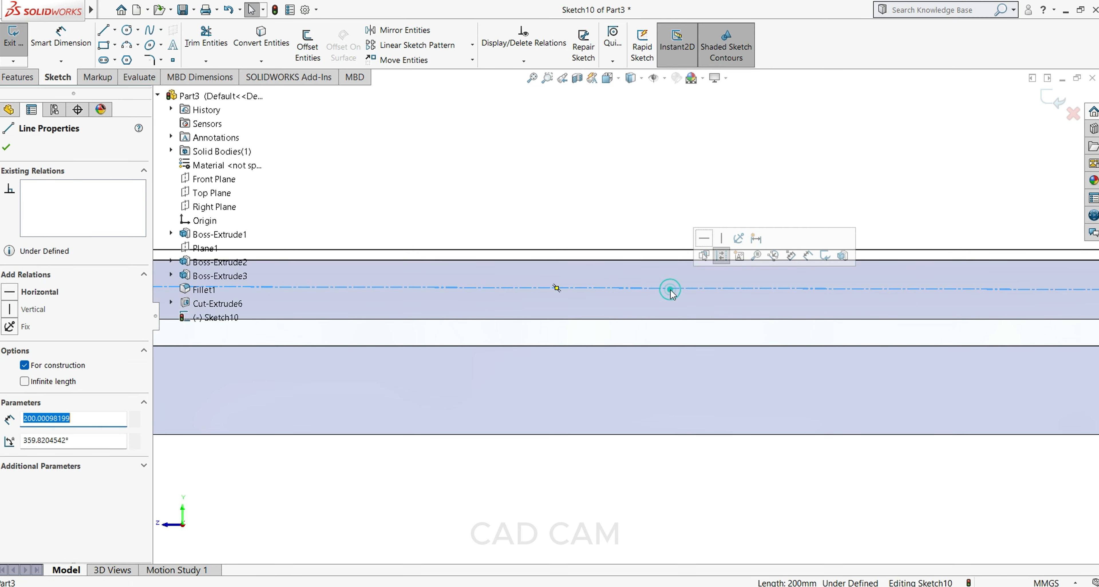
pyautogui.click(10, 295)
pyautogui.click(8, 149)
# Step: Add a driven dimension between the long centerline and the upper edge of the rail's side face
pyautogui.scroll(4, 346, 228)
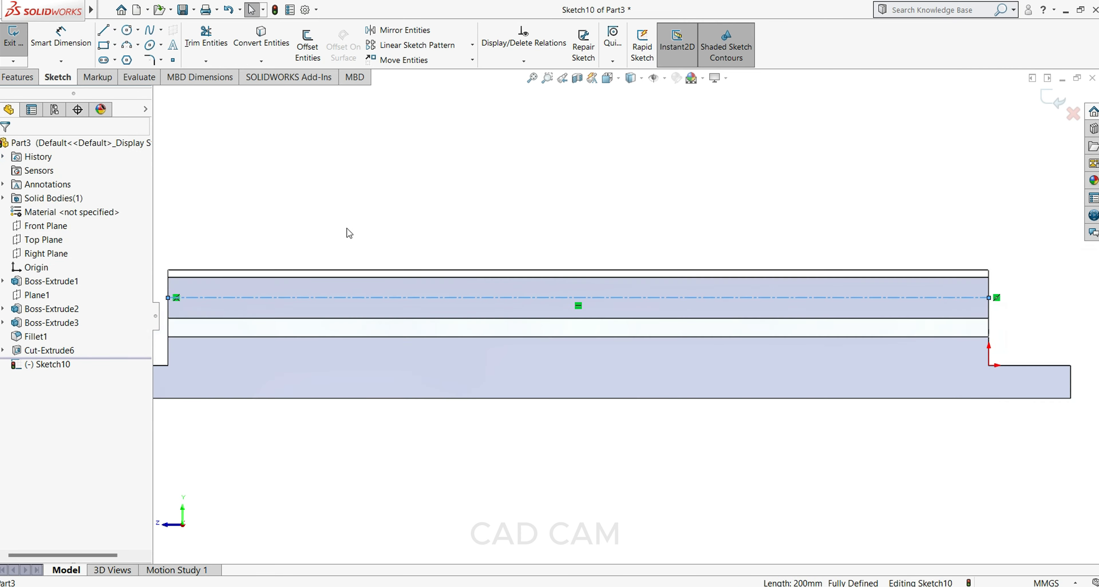
pyautogui.click(69, 25)
pyautogui.scroll(-2, 352, 301)
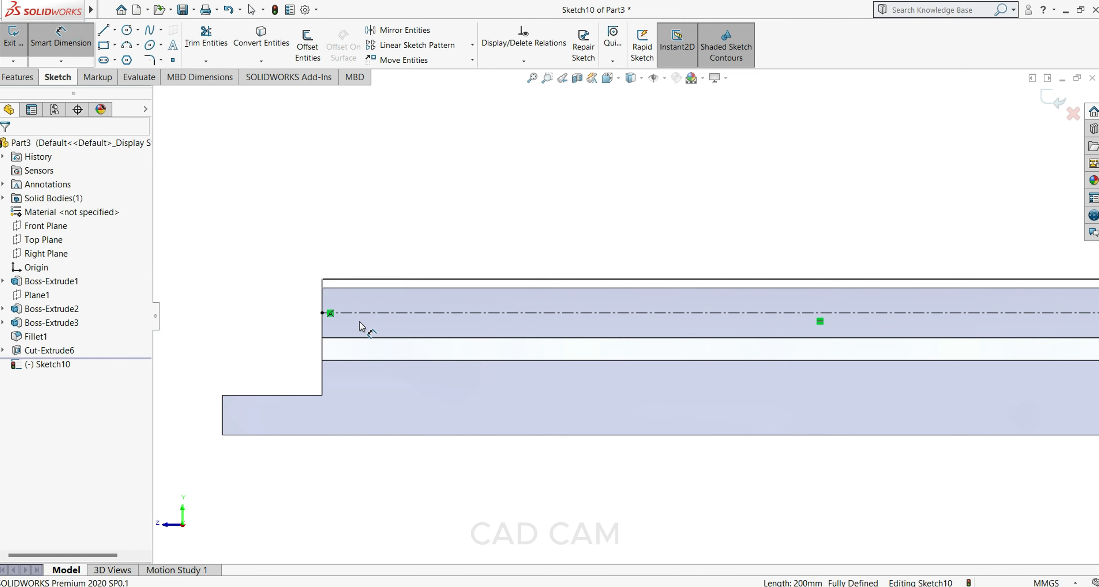
pyautogui.click(371, 313)
pyautogui.click(370, 288)
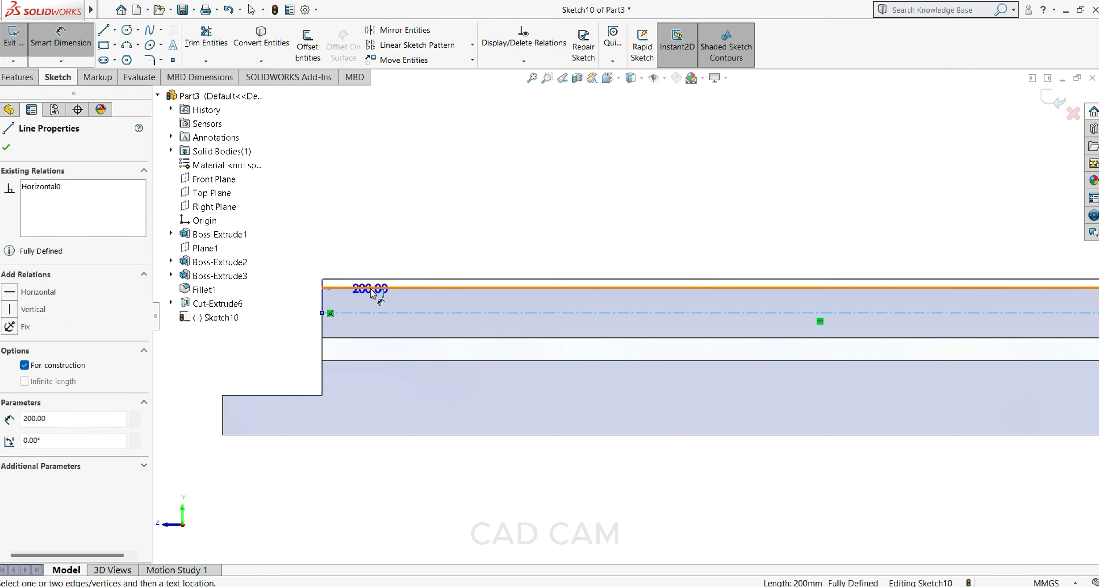
pyautogui.click(278, 312)
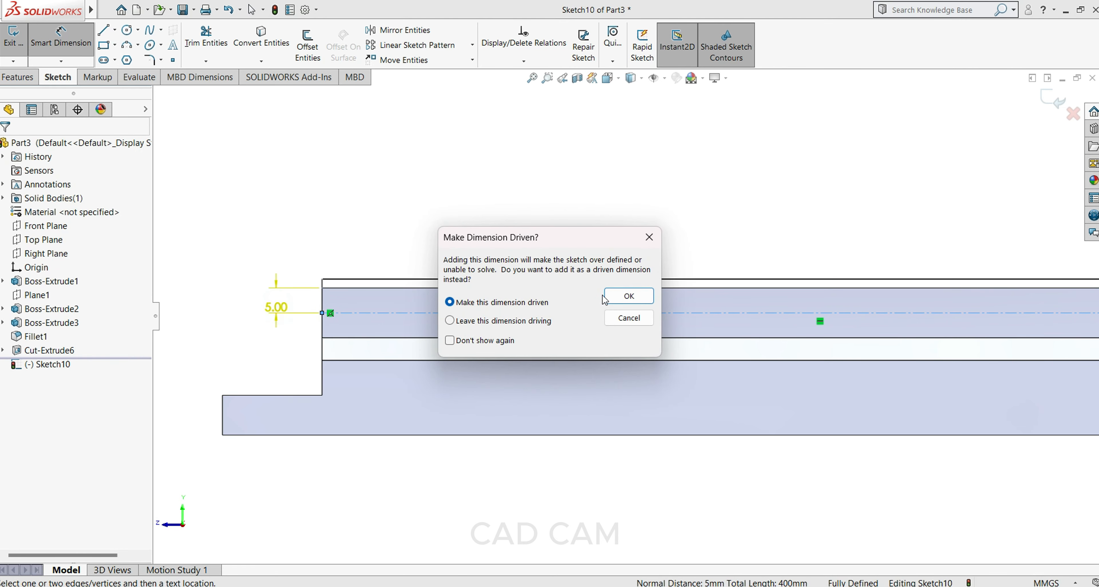
pyautogui.click(615, 296)
pyautogui.click(628, 304)
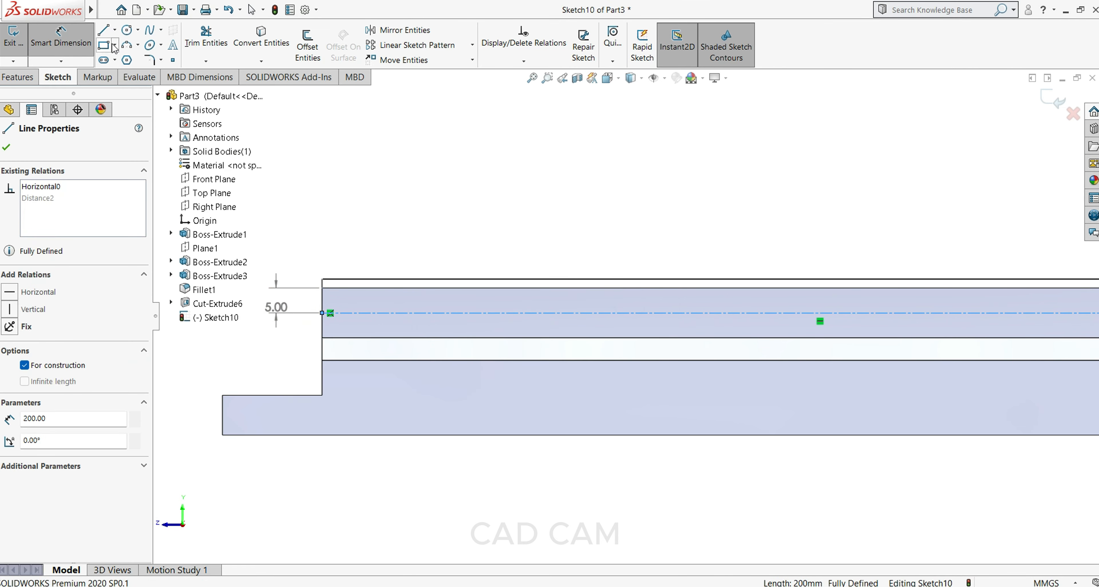
# Step: Sketch a circle centred on the centerline near the rail's end edge and set its diameter to 5 mm
pyautogui.click(127, 30)
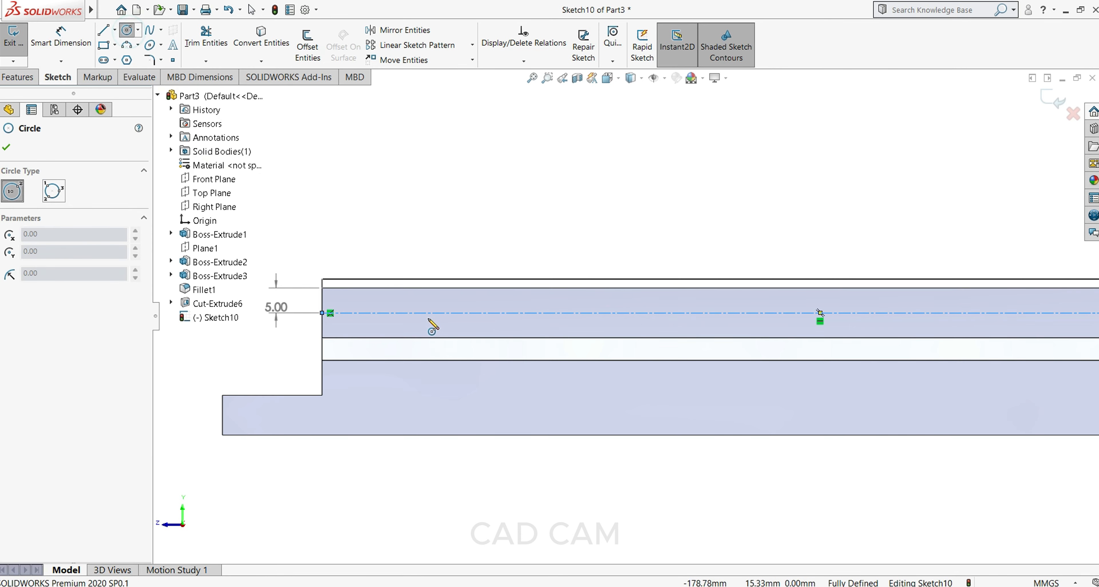
pyautogui.click(428, 313)
pyautogui.click(442, 321)
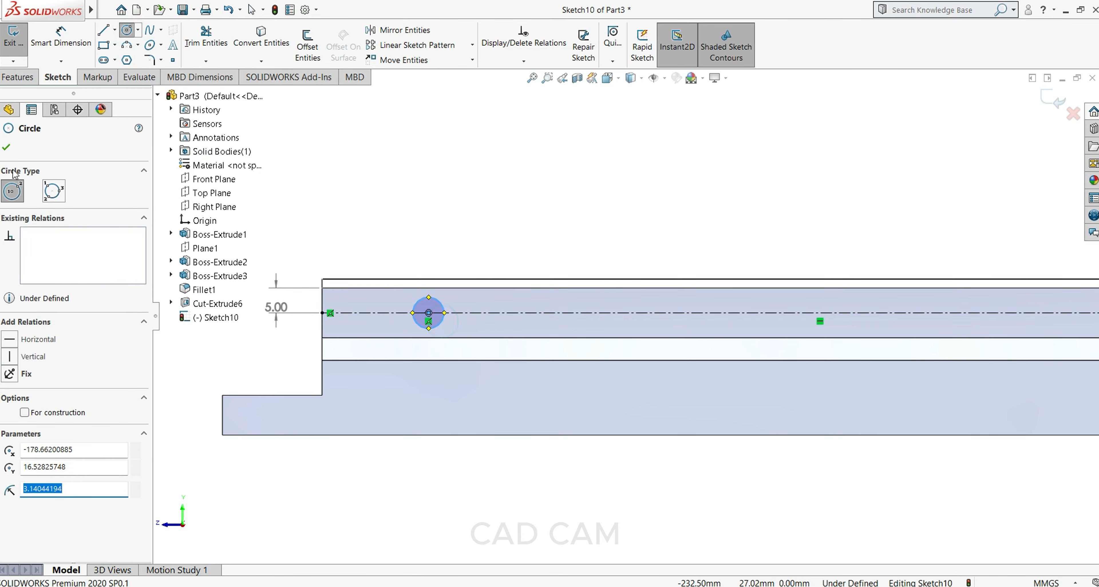
pyautogui.click(64, 36)
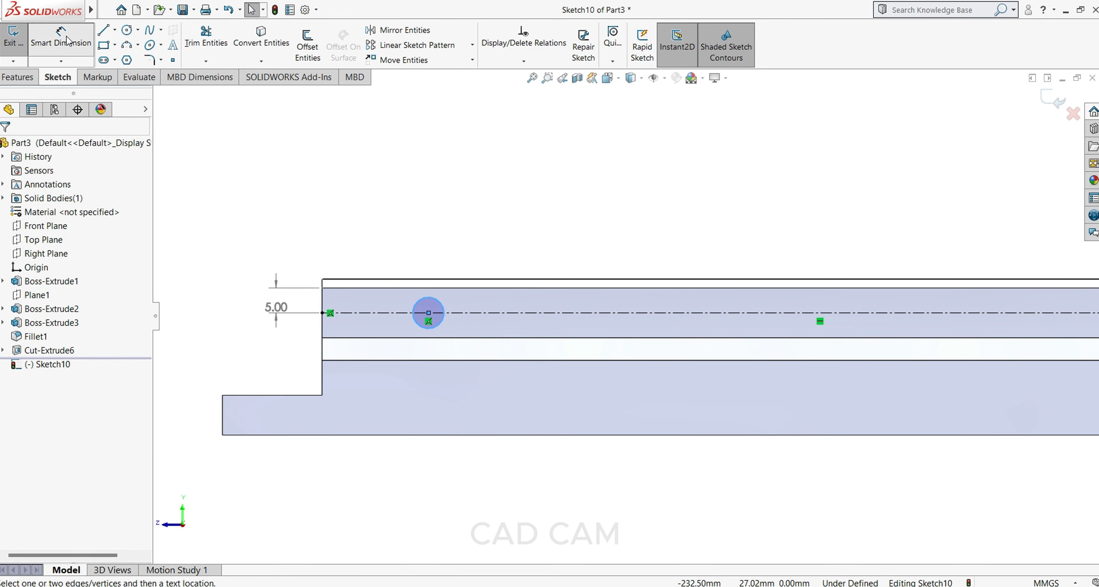
pyautogui.click(417, 326)
pyautogui.click(422, 239)
pyautogui.write('5')
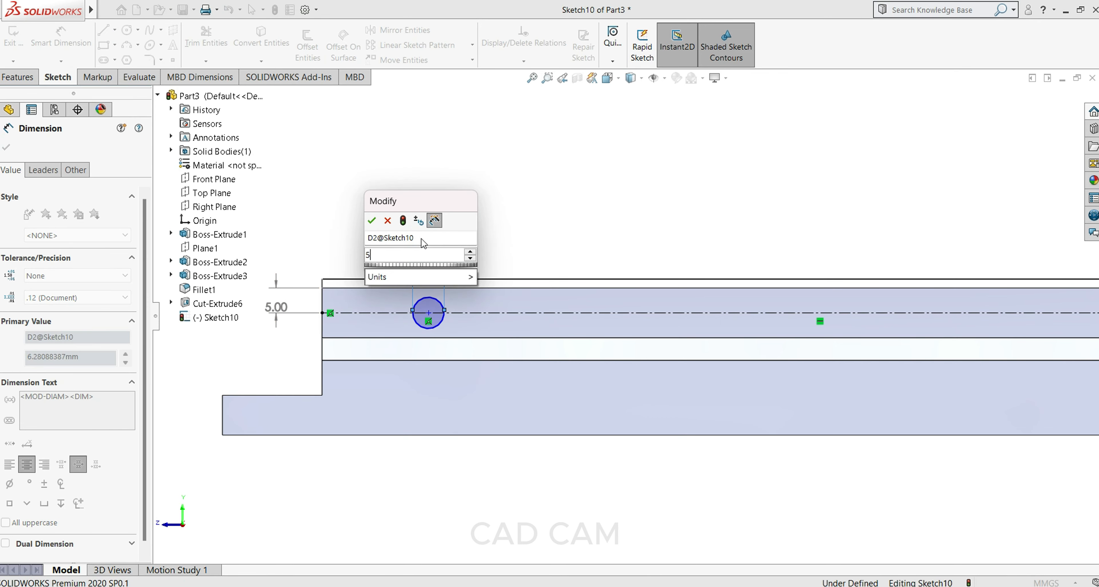
pyautogui.press('Return')
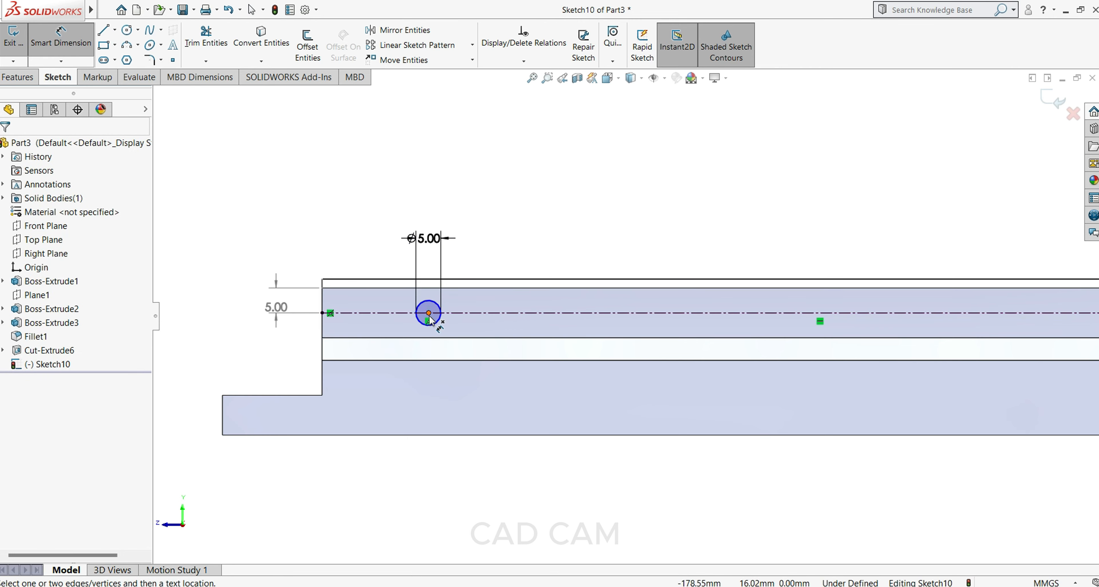
# Step: Dimension the circle's centre 25 mm from the rail's nearby end edge
pyautogui.click(429, 314)
pyautogui.click(322, 328)
pyautogui.click(343, 192)
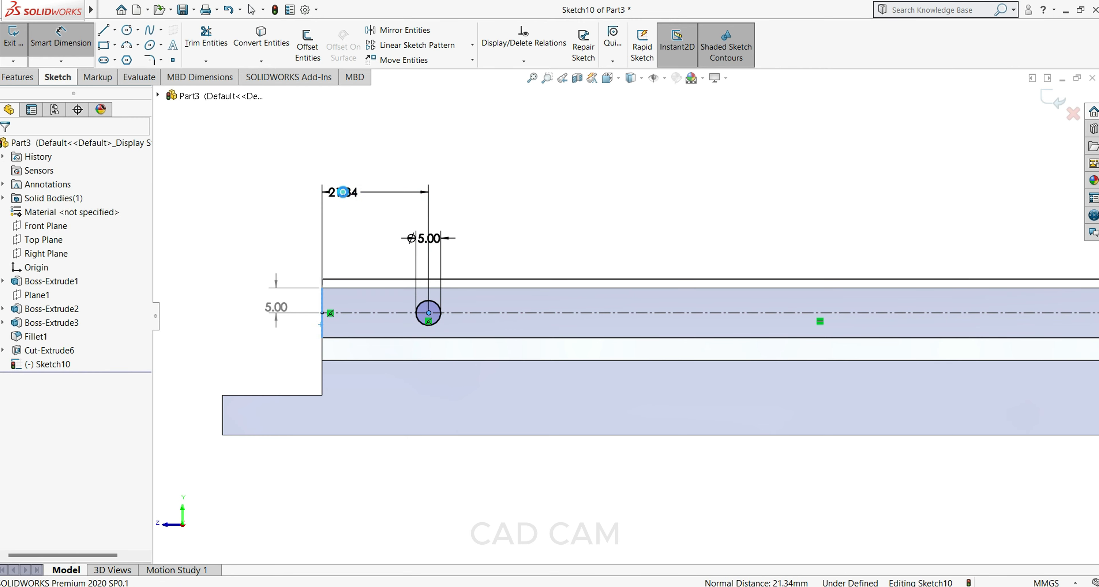
pyautogui.write('25')
pyautogui.press('Return')
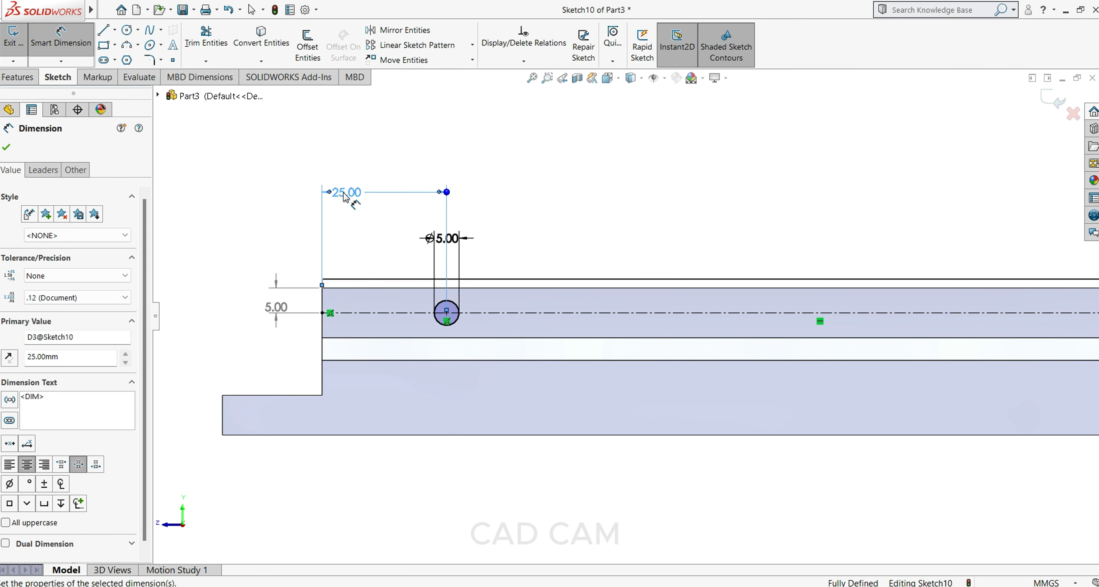
pyautogui.click(7, 147)
# Step: Create a linear sketch pattern of the 5 mm circle along the X-axis with 4 instances spaced 50 mm apart
pyautogui.press('f')
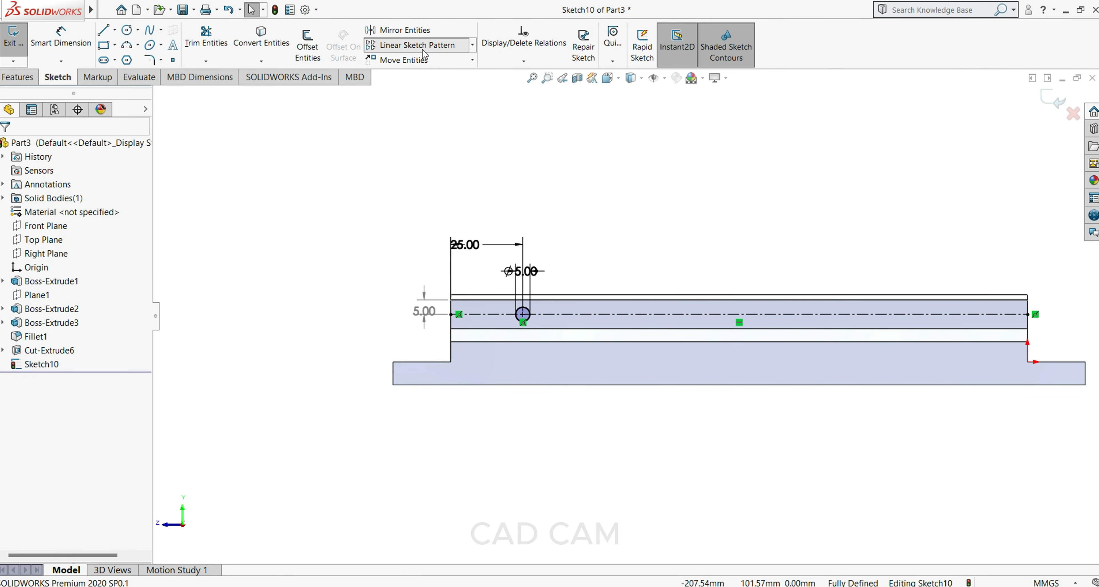
pyautogui.click(416, 45)
pyautogui.click(525, 314)
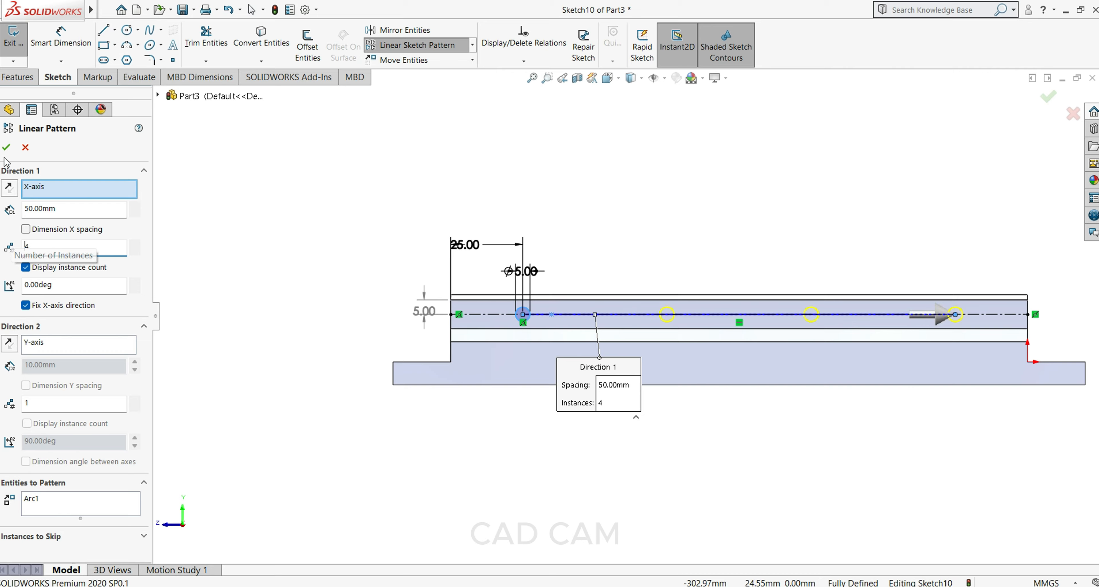
pyautogui.click(6, 147)
# Step: Extrude-cut the four patterned circles into the rail as a Blind cut 10 mm deep
pyautogui.scroll(2, 472, 189)
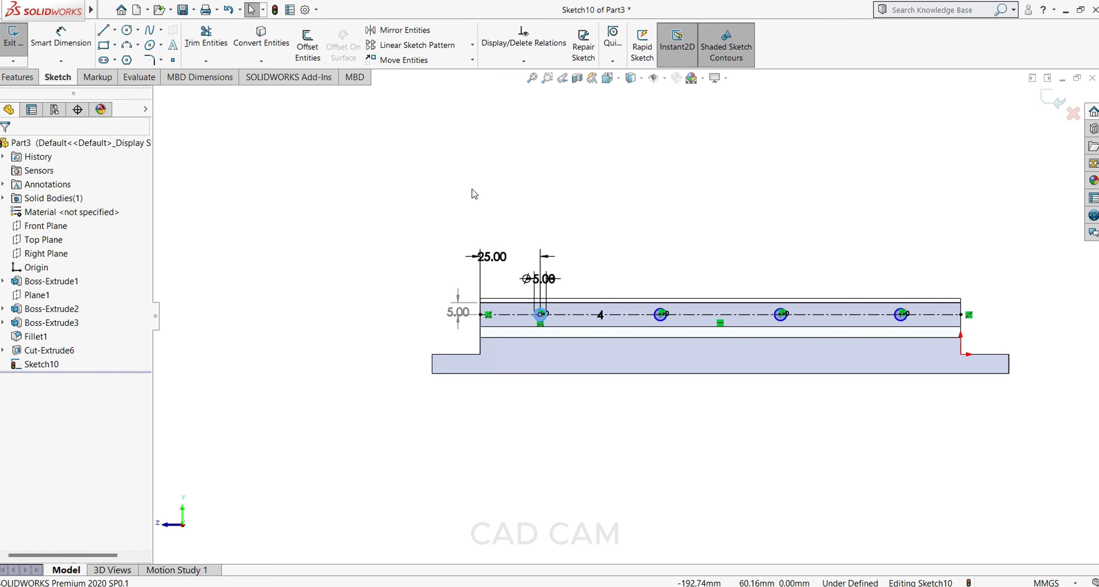
pyautogui.moveTo(524, 246); pyautogui.dragTo(546, 328, button='middle')
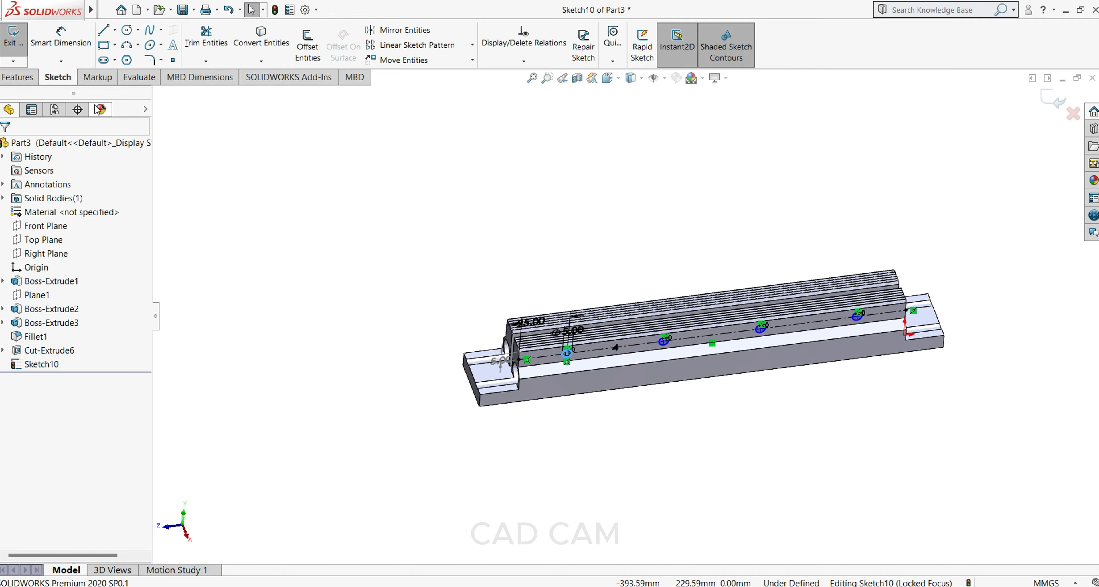
pyautogui.click(31, 81)
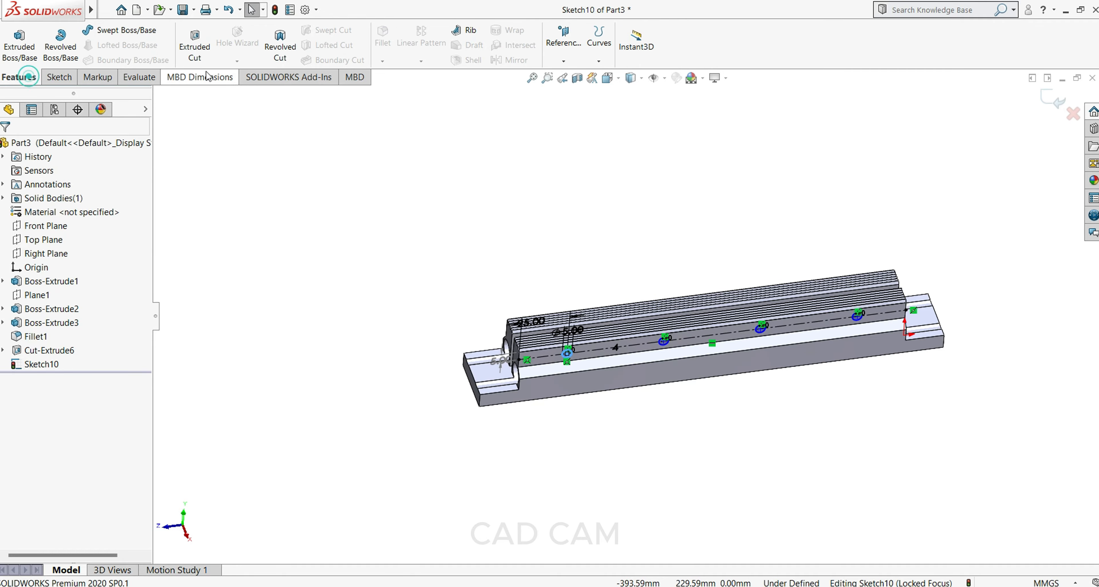
pyautogui.click(195, 43)
pyautogui.scroll(-4, 673, 352)
pyautogui.scroll(2, 587, 334)
pyautogui.moveTo(529, 335)
pyautogui.mouseDown(button='middle')
pyautogui.moveTo(540, 426)
pyautogui.moveTo(477, 440)
pyautogui.mouseUp(button='middle')
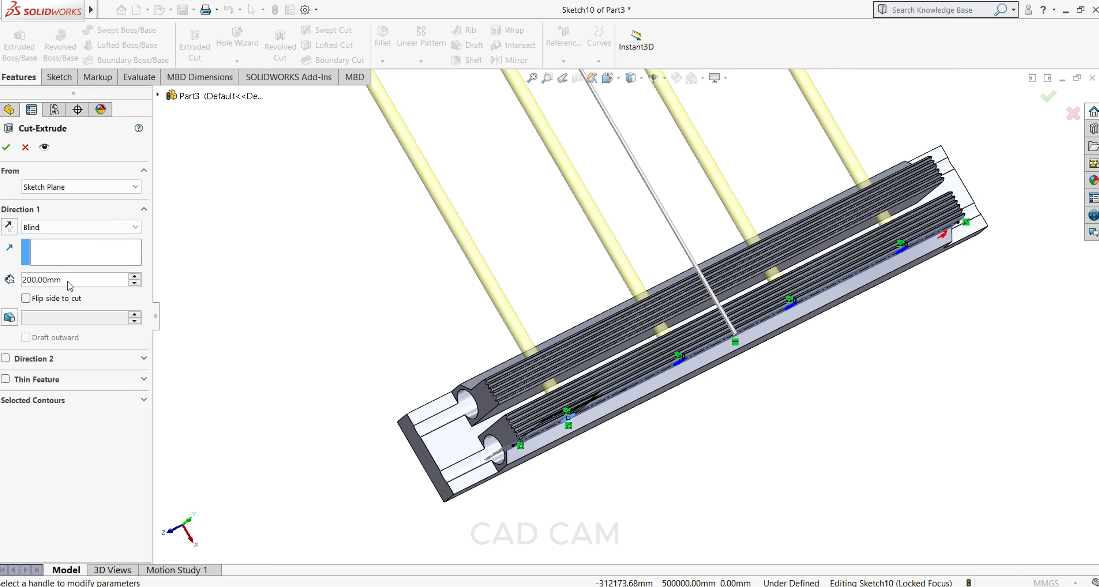
pyautogui.write('10')
pyautogui.press('Return')
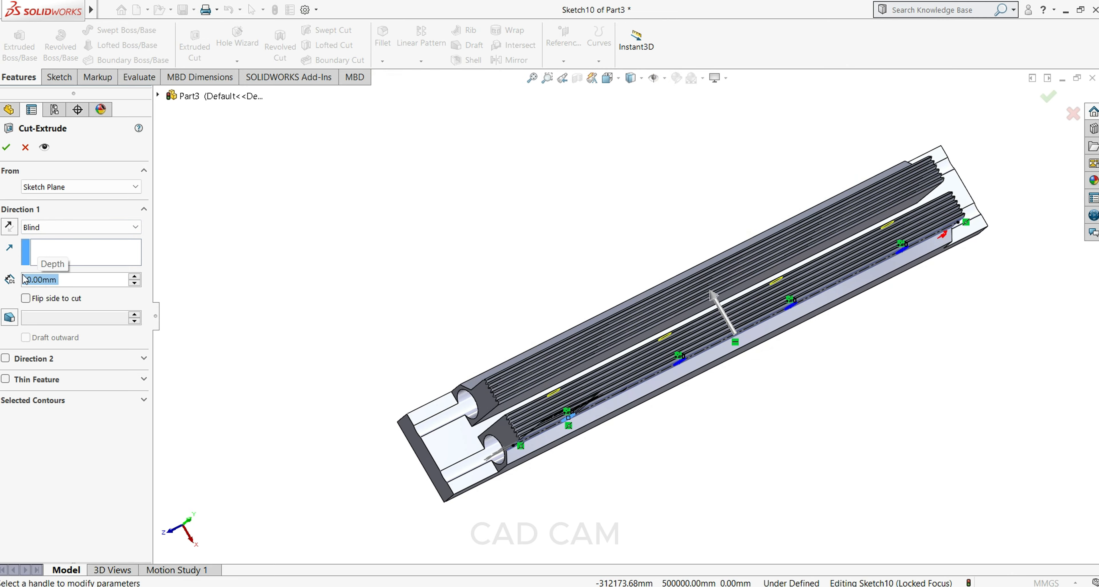
pyautogui.scroll(-3, 571, 382)
pyautogui.scroll(-2, 571, 382)
pyautogui.moveTo(570, 380); pyautogui.dragTo(596, 415, button='middle')
pyautogui.click(6, 147)
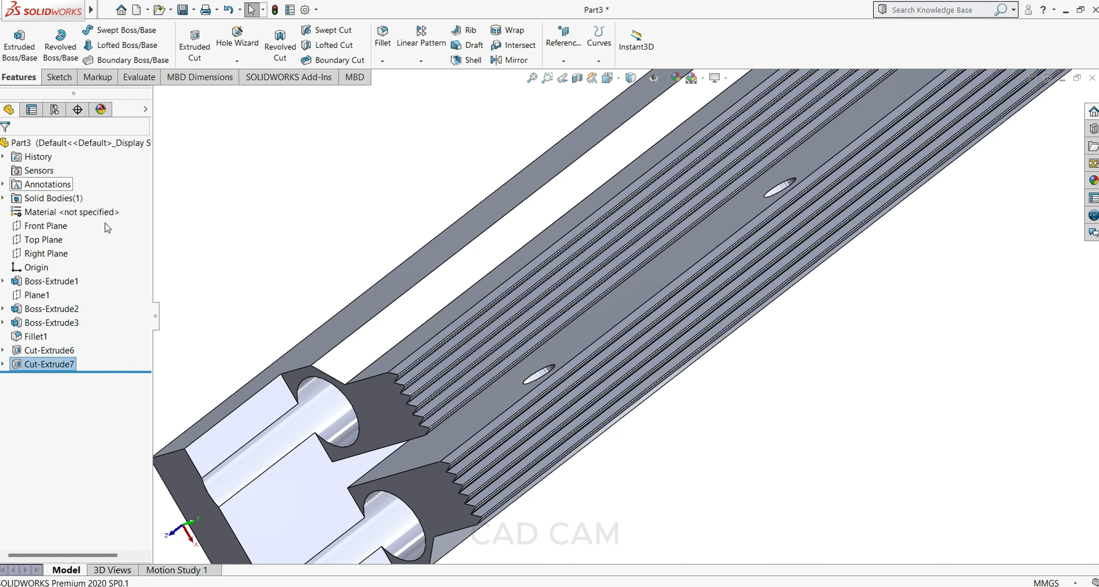
# Step: Start a Thread on the first side hole's outer circular edge, with its start offset 2 mm in the reversed direction
pyautogui.scroll(5, 586, 425)
pyautogui.moveTo(645, 422); pyautogui.dragTo(601, 257, button='middle')
pyautogui.click(354, 127)
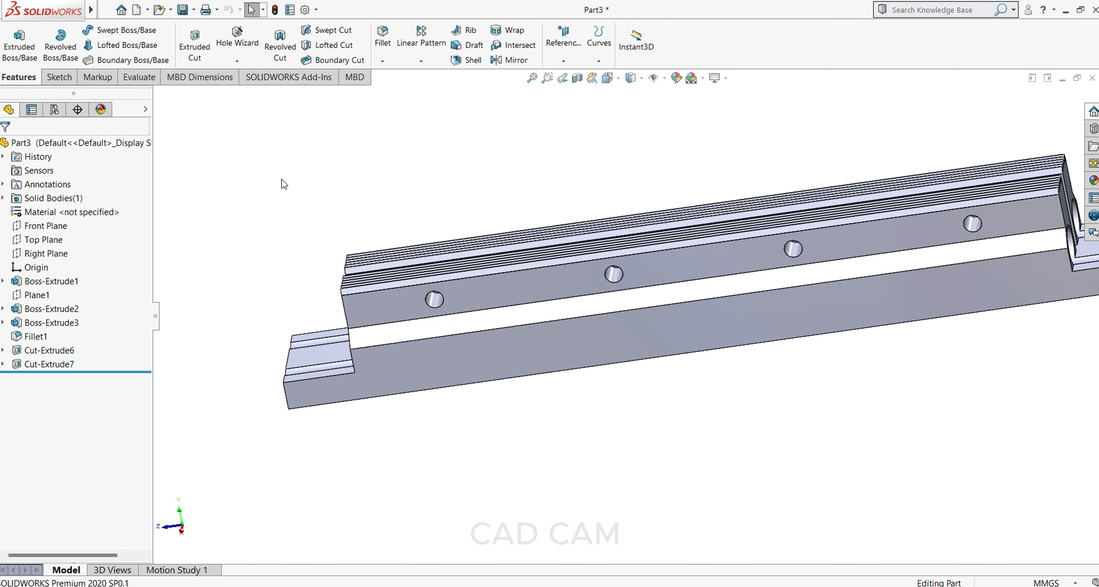
pyautogui.click(236, 61)
pyautogui.click(255, 107)
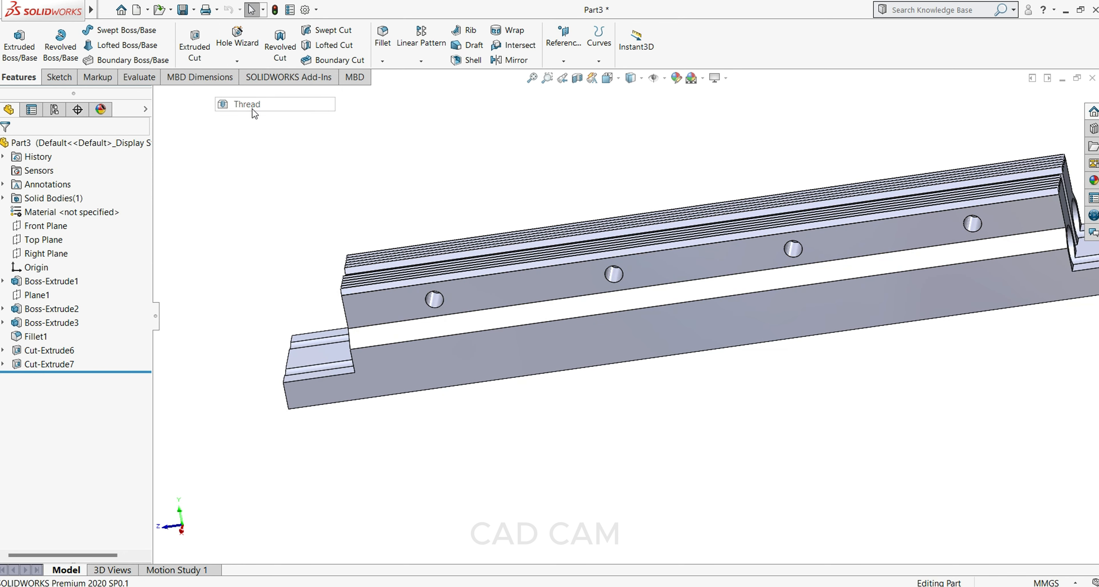
pyautogui.click(431, 311)
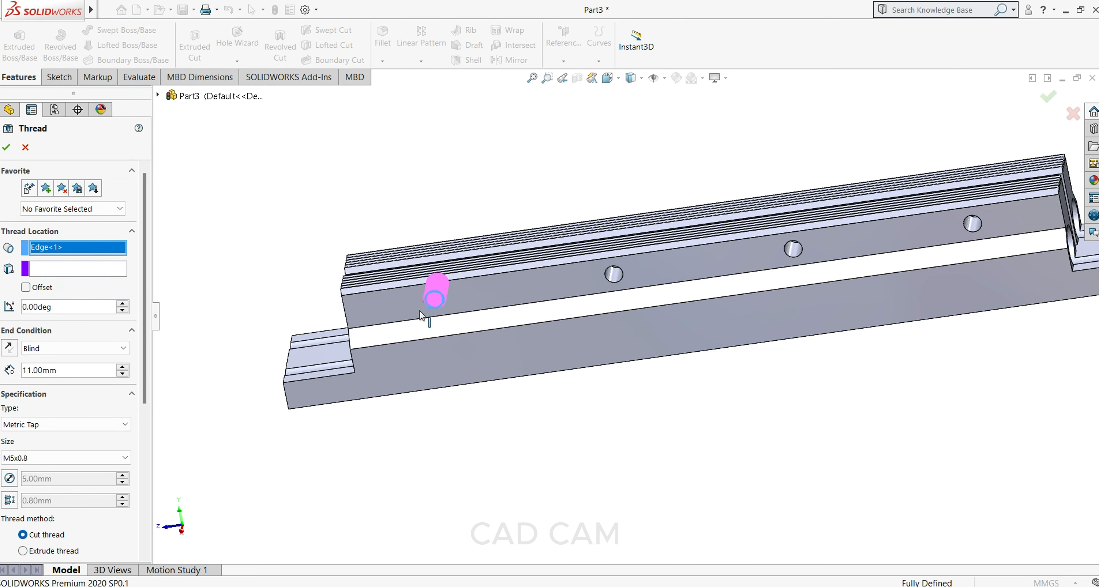
pyautogui.moveTo(221, 296); pyautogui.dragTo(255, 423, button='middle')
pyautogui.click(26, 289)
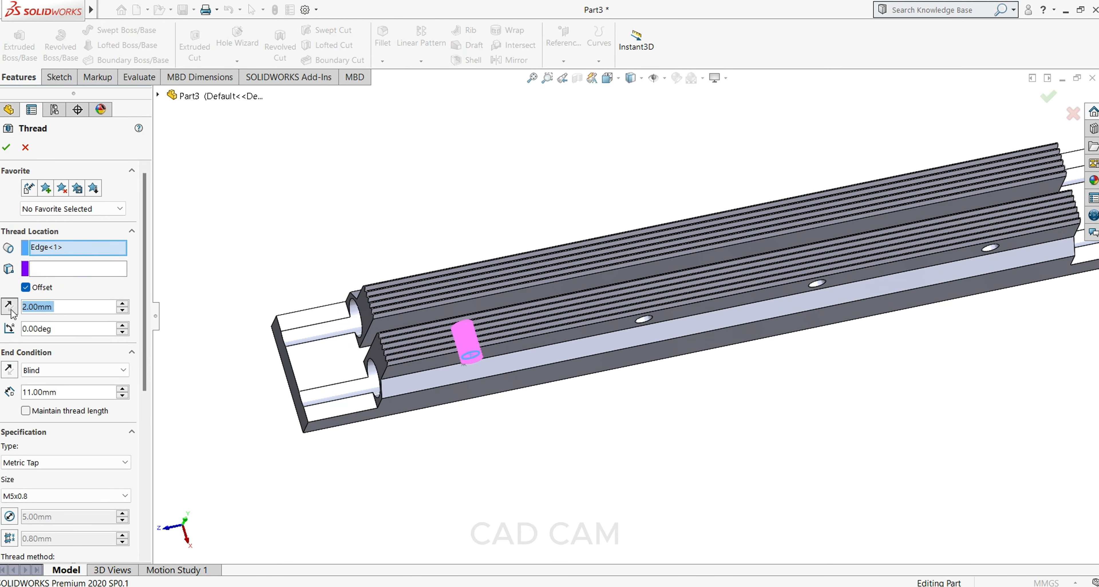
pyautogui.moveTo(160, 344); pyautogui.dragTo(203, 383, button='middle')
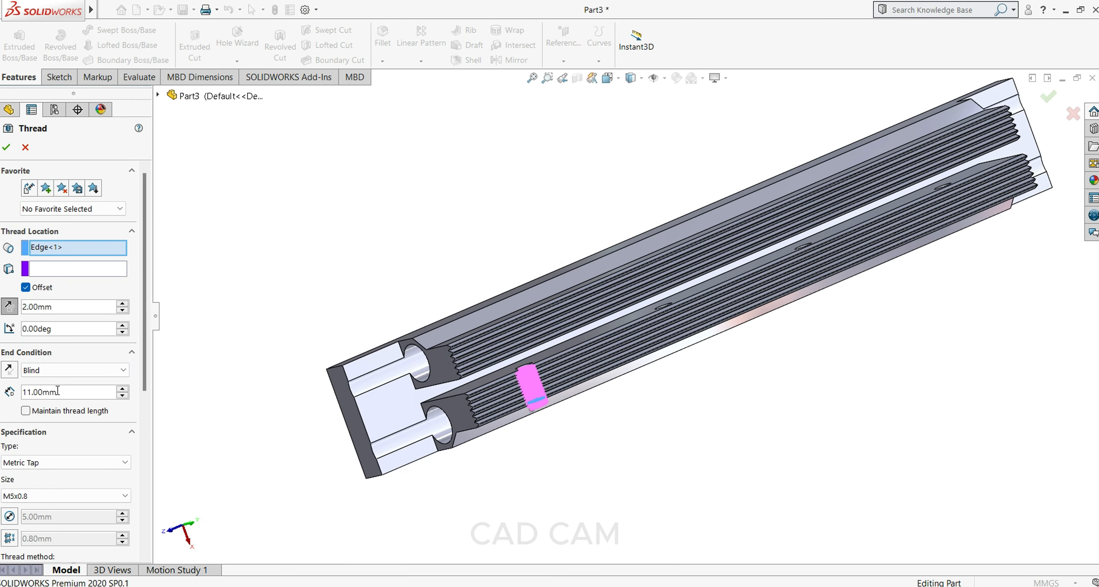
# Step: Set the thread's Blind depth to 15 mm and create it as a cut thread with Metric Tap size M5x0.8
pyautogui.moveTo(57, 391); pyautogui.dragTo(49, 392)
pyautogui.write('1')
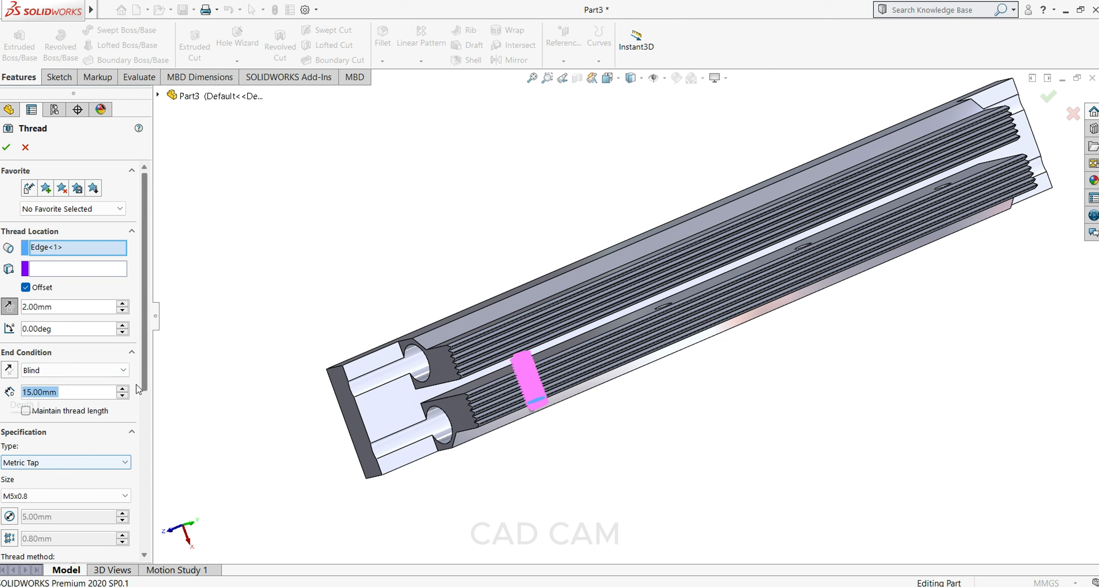
pyautogui.scroll(-3, 147, 384)
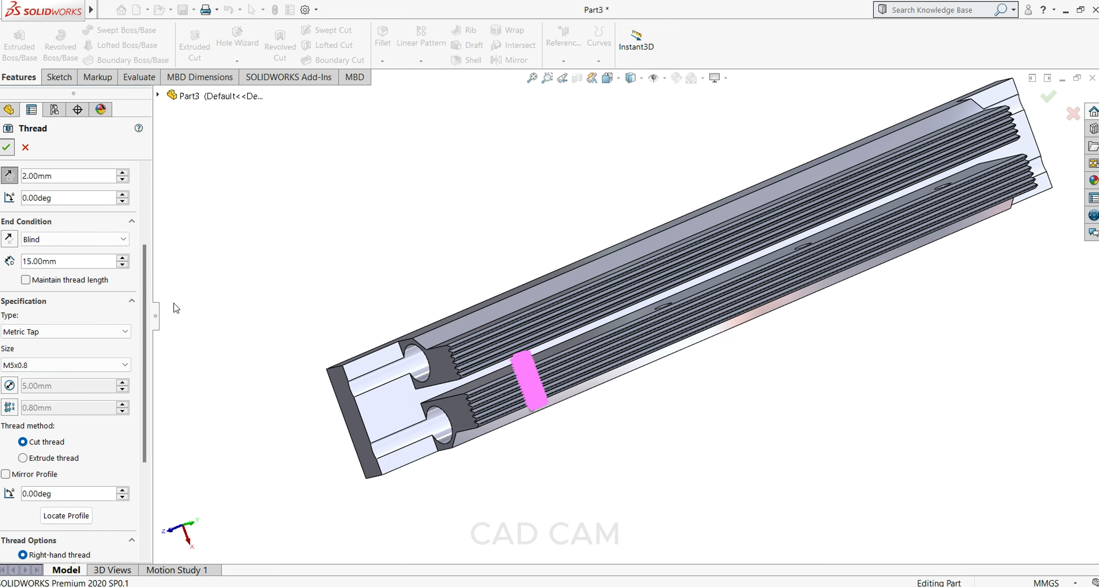
pyautogui.moveTo(467, 412); pyautogui.dragTo(420, 303, button='middle')
pyautogui.scroll(-8, 474, 304)
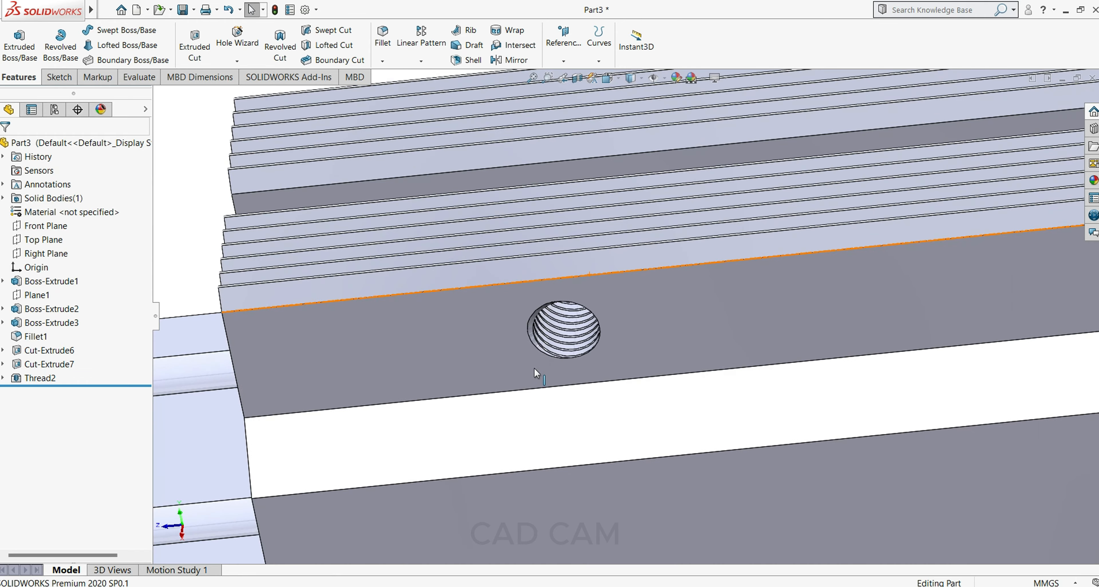
# Step: Cut a 15 mm deep M5x0.8 Metric Tap thread in the second side hole, with a reversed 2 mm start offset
pyautogui.scroll(8, 535, 370)
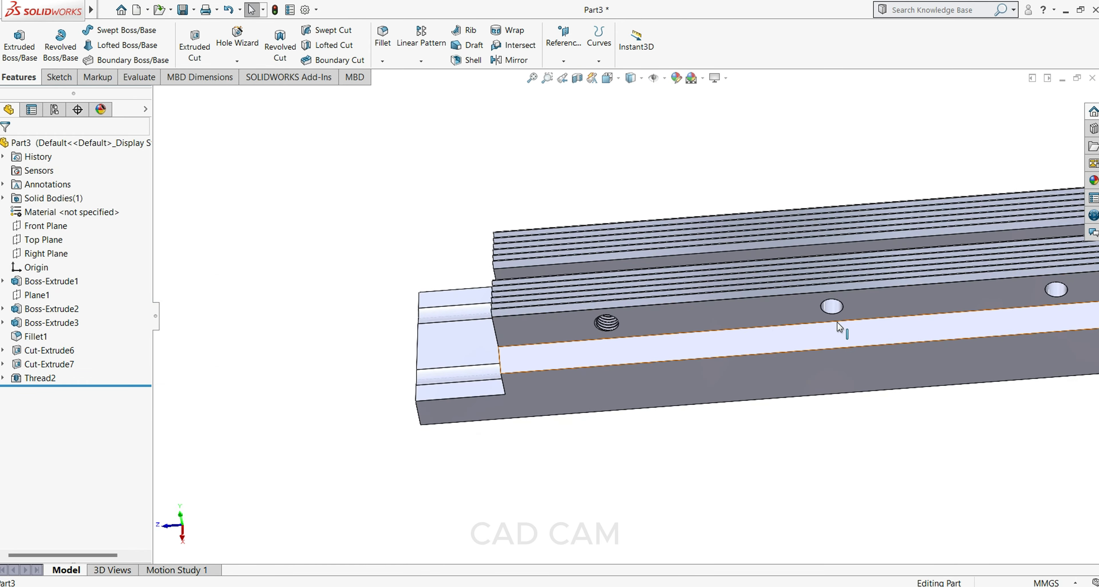
pyautogui.click(832, 316)
pyautogui.scroll(3, 856, 433)
pyautogui.click(859, 440)
pyautogui.moveTo(820, 335); pyautogui.dragTo(754, 315, button='middle')
pyautogui.click(745, 296)
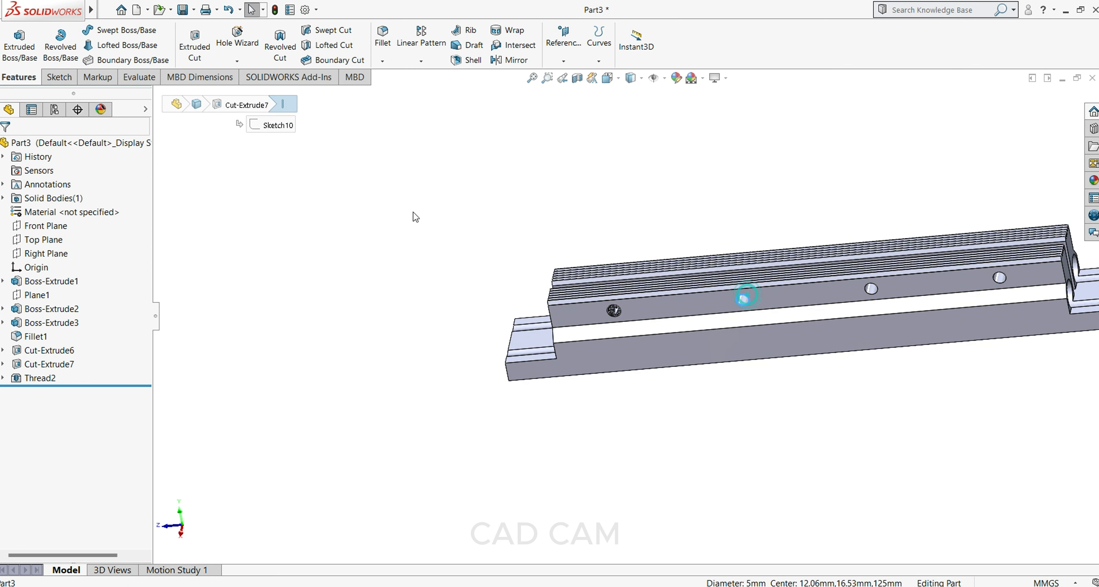
pyautogui.click(237, 61)
pyautogui.click(248, 105)
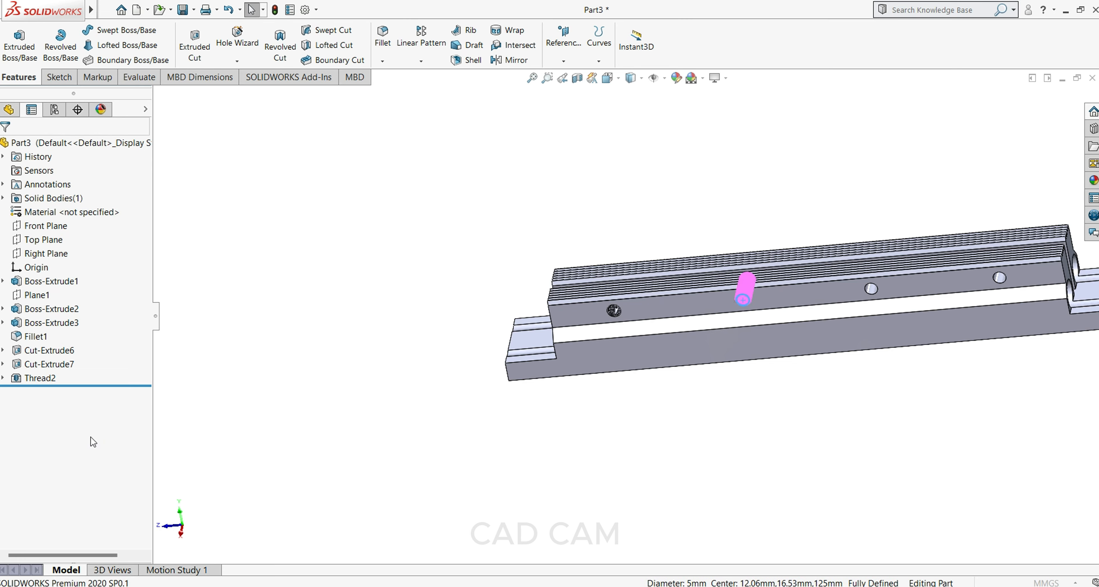
pyautogui.click(25, 288)
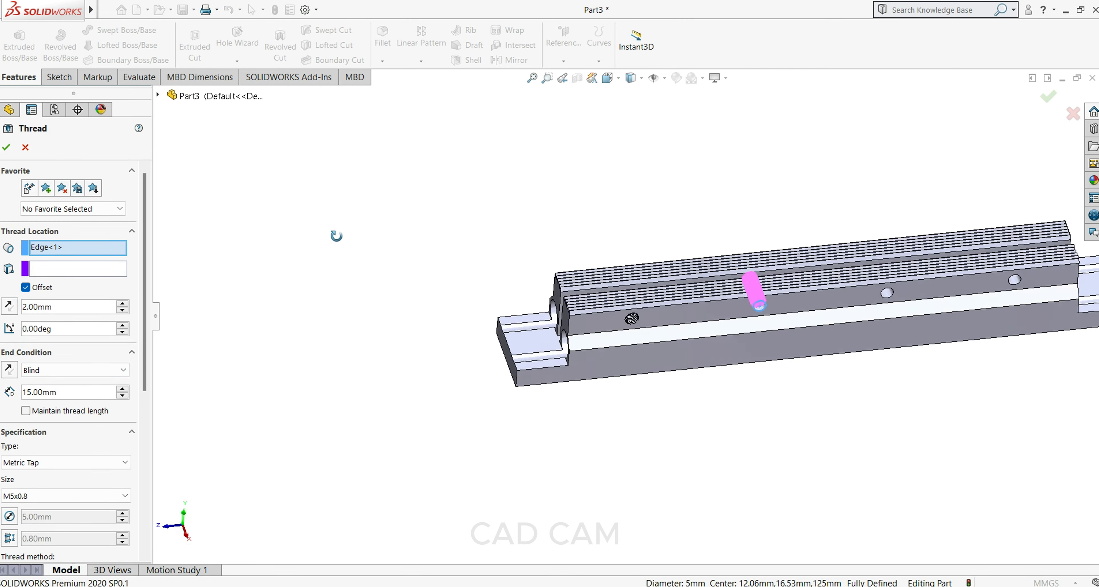
pyautogui.moveTo(334, 236); pyautogui.dragTo(339, 314, button='middle')
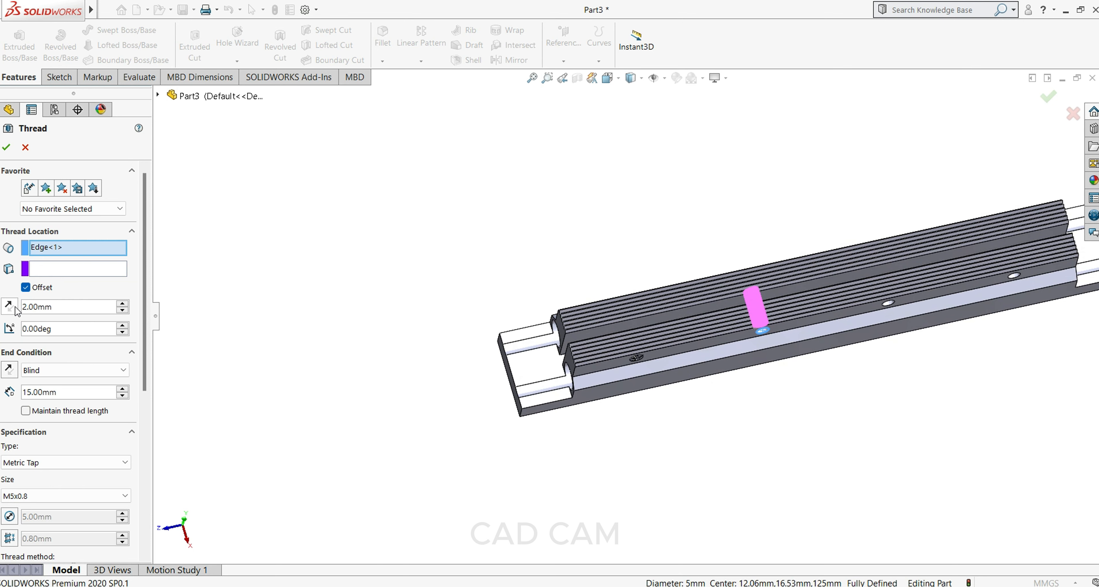
pyautogui.click(6, 147)
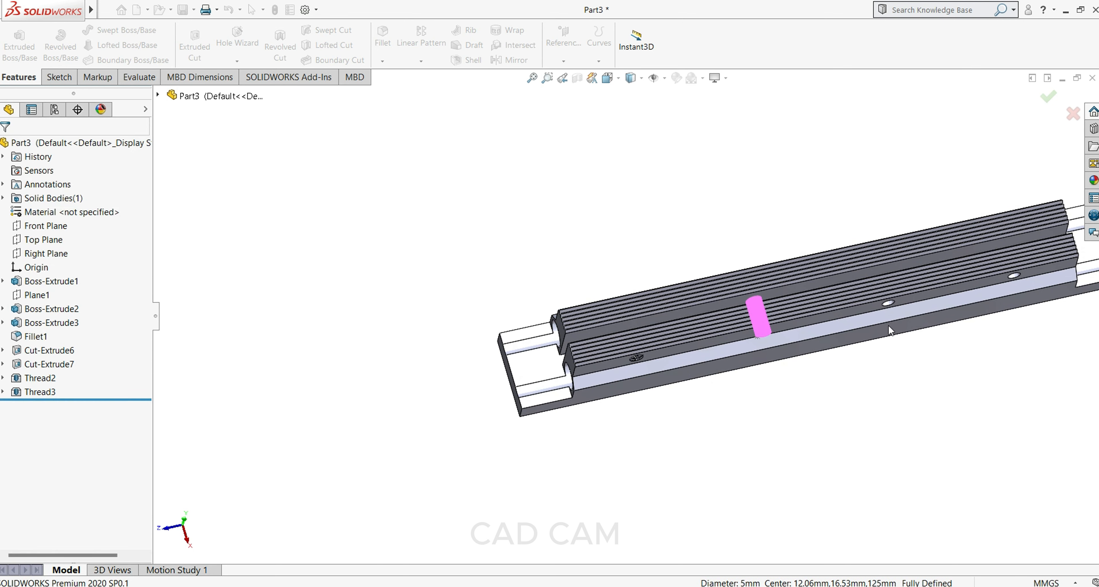
# Step: Cut a 15 mm deep M5x0.8 Metric Tap thread in the third side hole, with a reversed 2 mm start offset
pyautogui.scroll(-5, 839, 303)
pyautogui.click(824, 293)
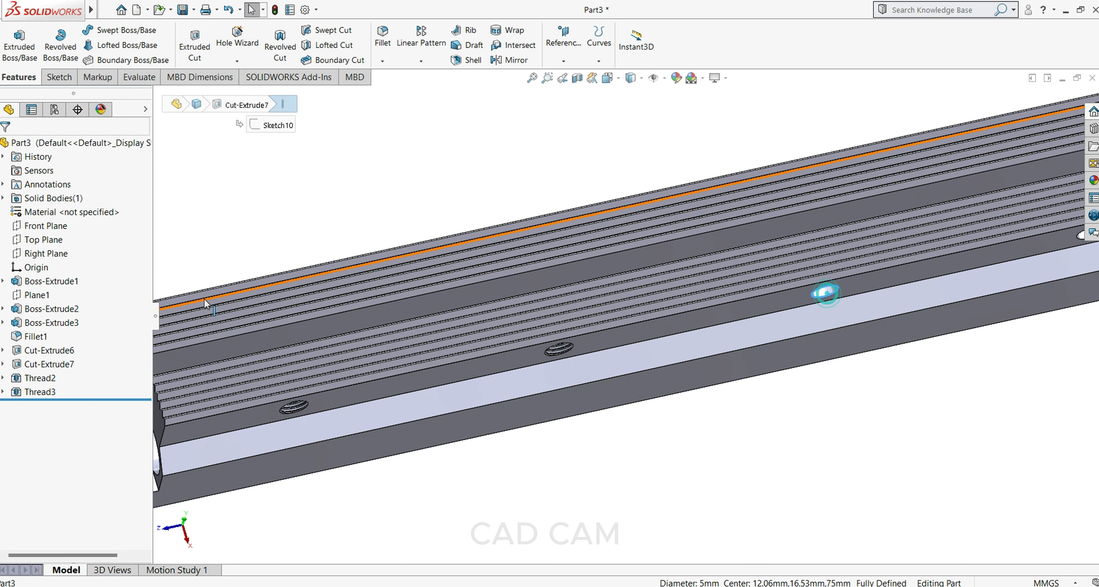
pyautogui.click(256, 63)
pyautogui.click(258, 104)
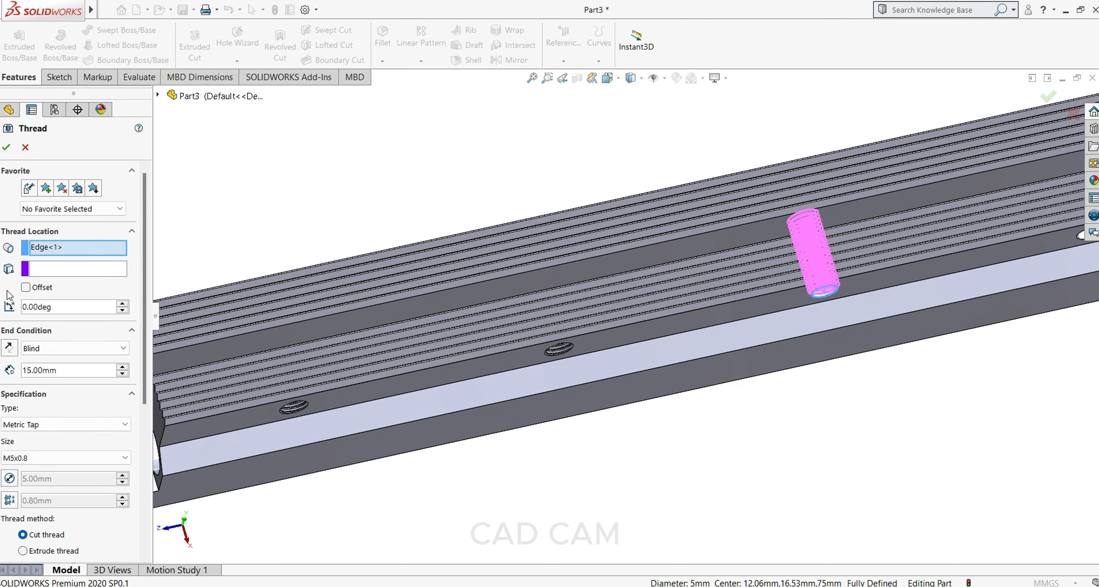
pyautogui.click(25, 288)
pyautogui.click(13, 309)
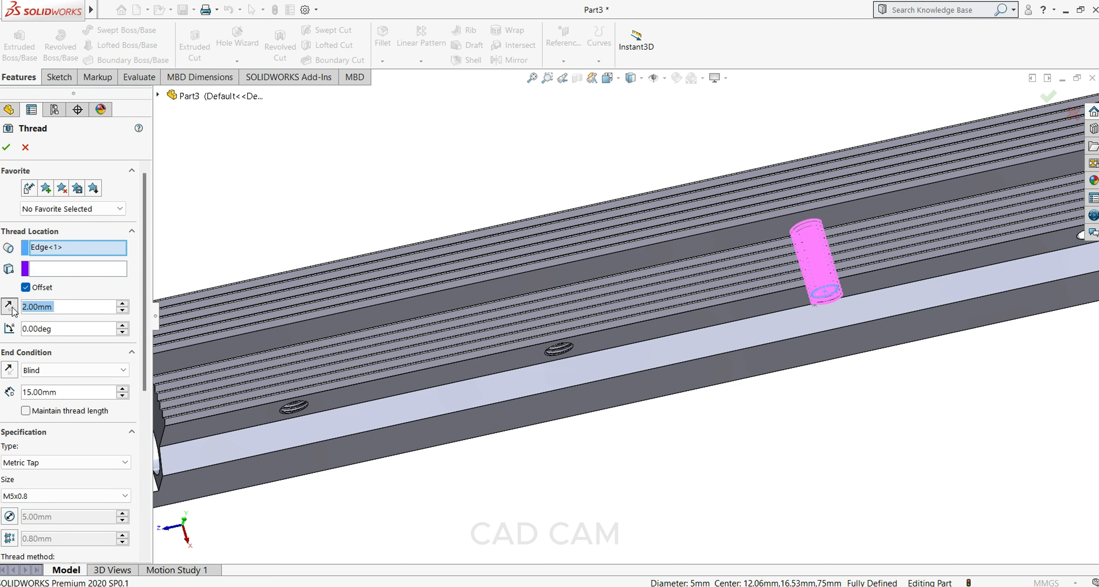
pyautogui.click(6, 147)
pyautogui.scroll(3, 860, 248)
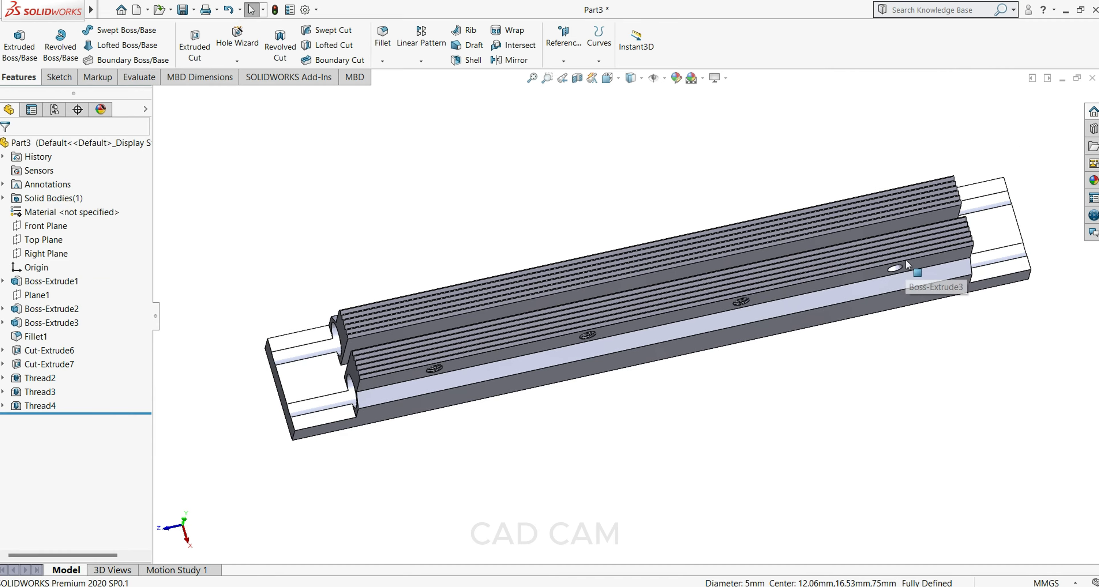
# Step: Cut a 15 mm deep M5x0.8 Metric Tap thread in the fourth side hole, with a reversed 2 mm start offset
pyautogui.scroll(-3, 894, 295)
pyautogui.click(824, 288)
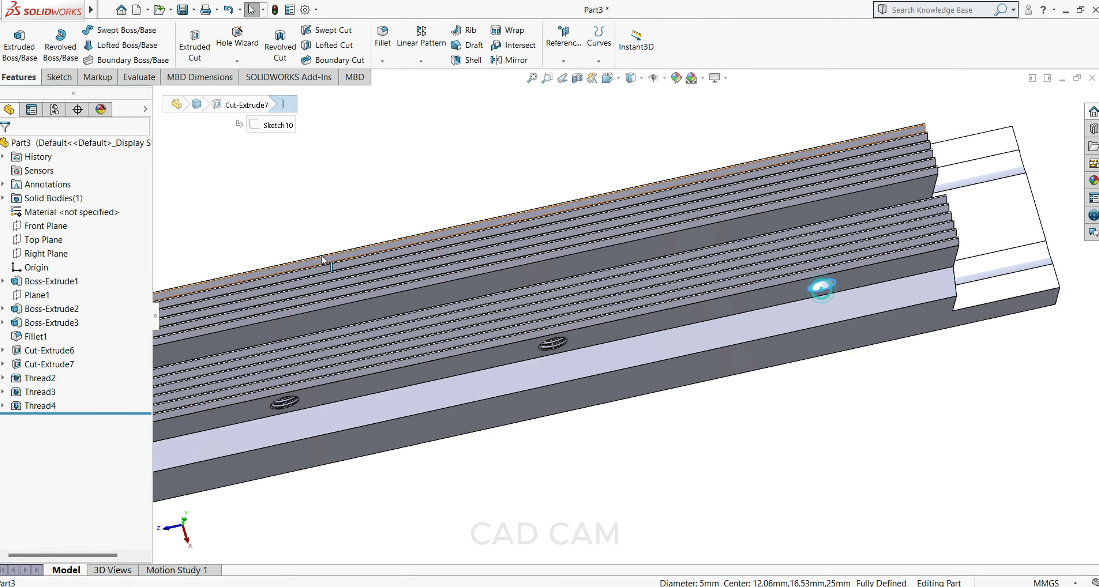
pyautogui.click(237, 61)
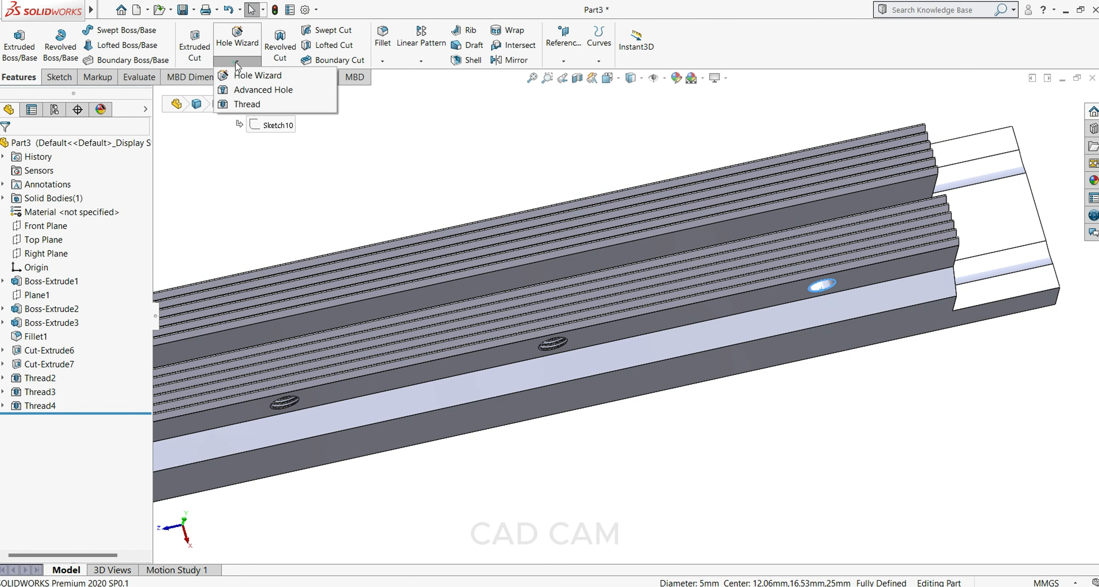
pyautogui.click(251, 106)
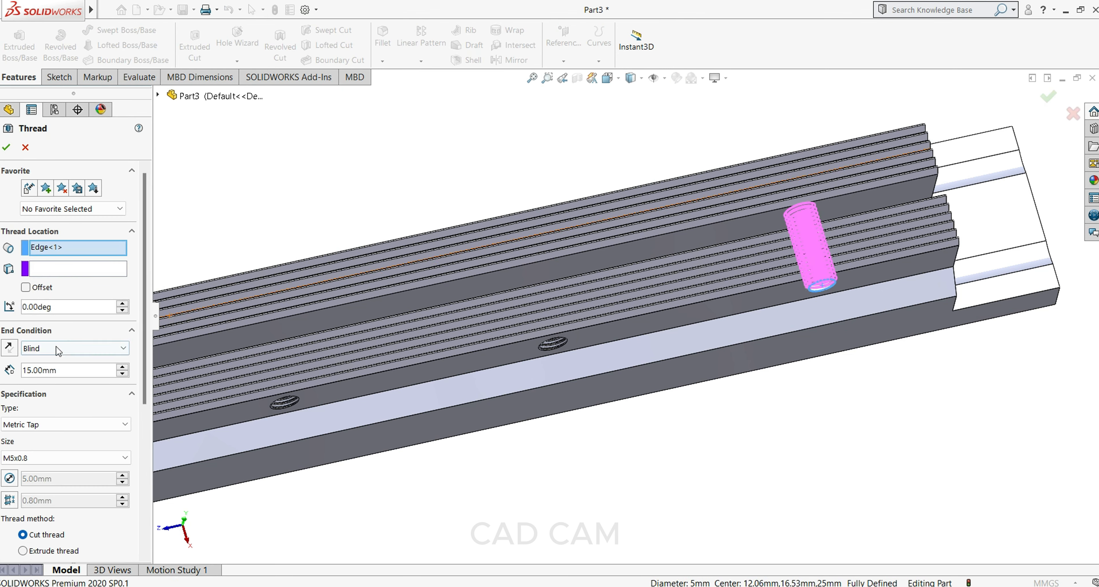
pyautogui.click(26, 288)
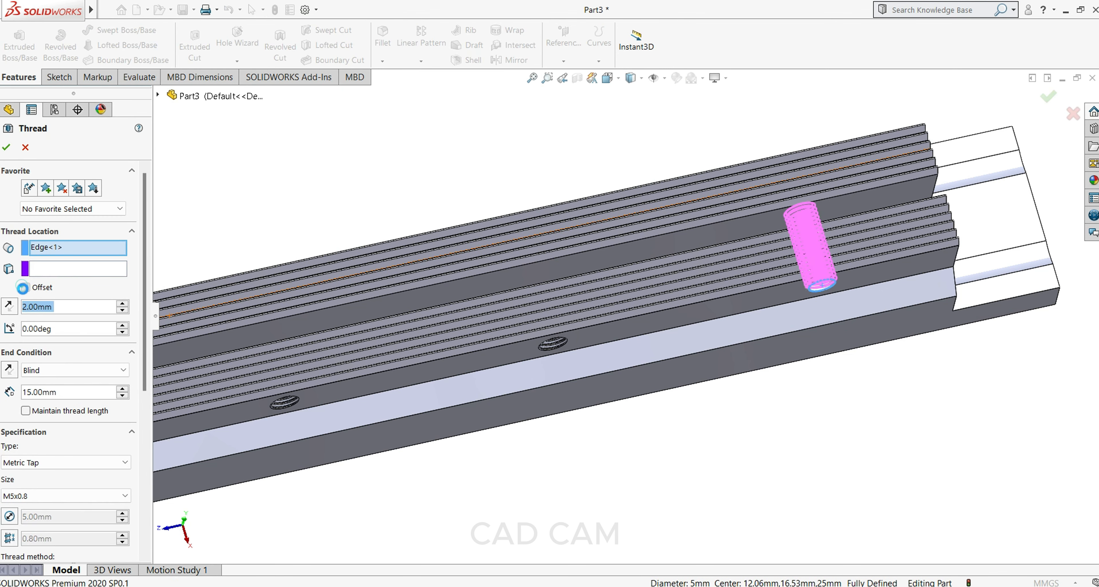
pyautogui.click(12, 311)
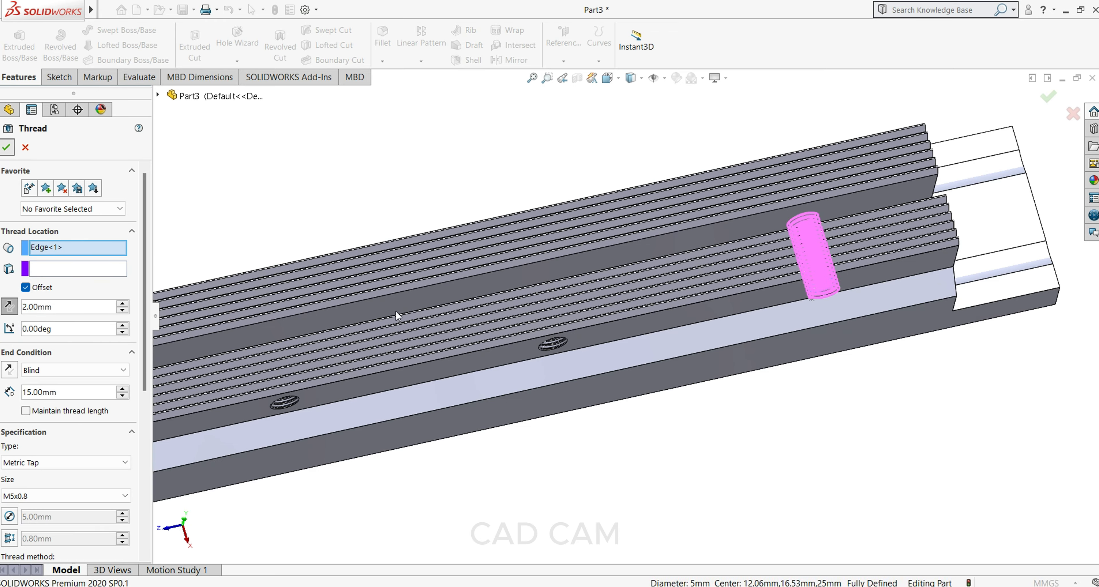
pyautogui.scroll(4, 512, 358)
# Step: Start a new sketch on the flat base face that runs between the two toothed rails
pyautogui.moveTo(518, 355); pyautogui.dragTo(596, 231, button='middle')
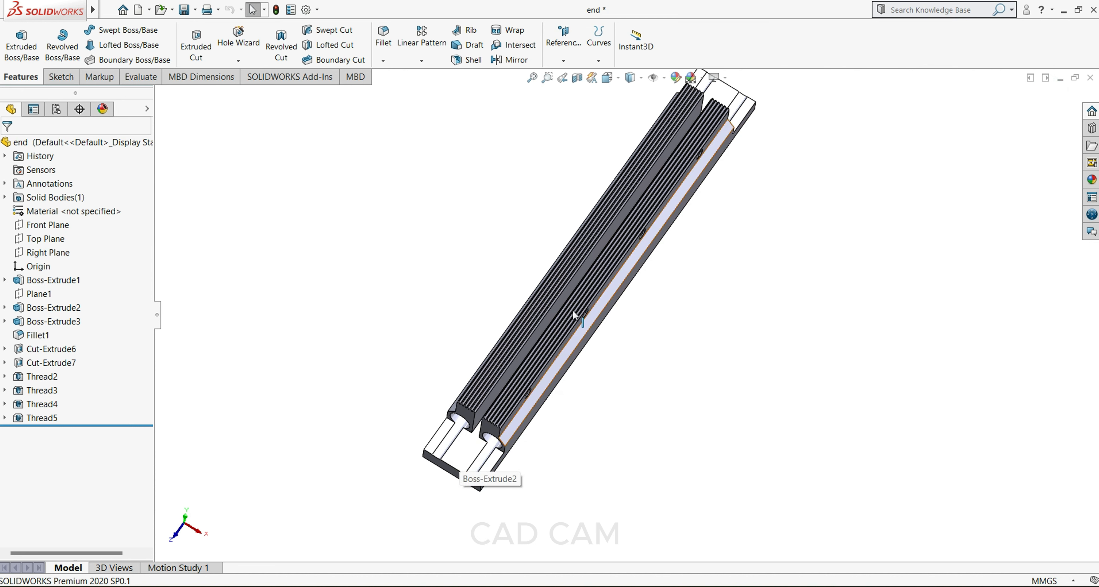
pyautogui.click(460, 456)
pyautogui.rightClick(460, 456)
pyautogui.click(485, 323)
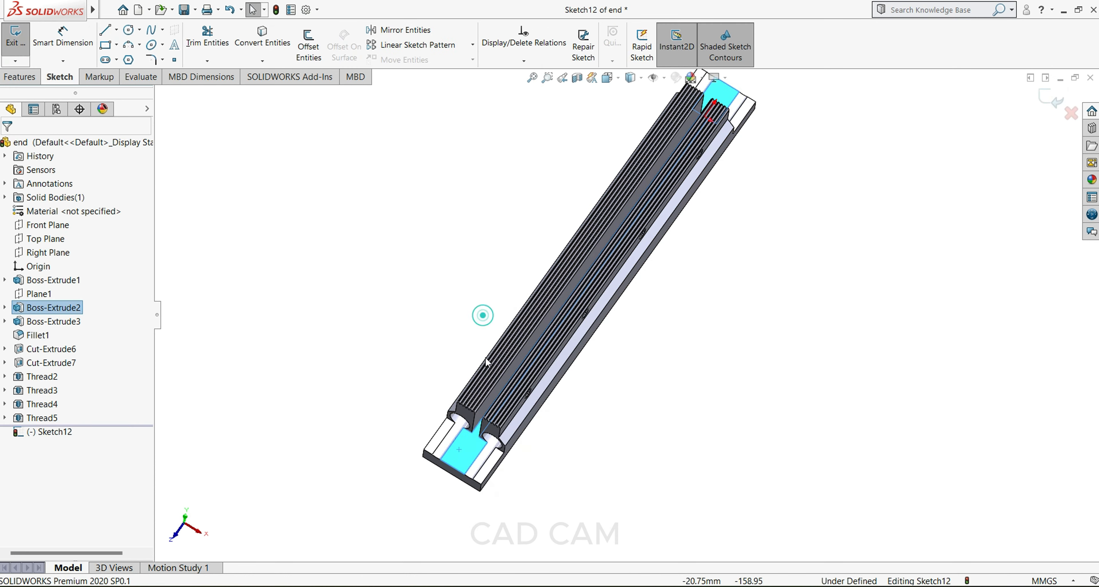
pyautogui.press('space')
pyautogui.click(355, 538)
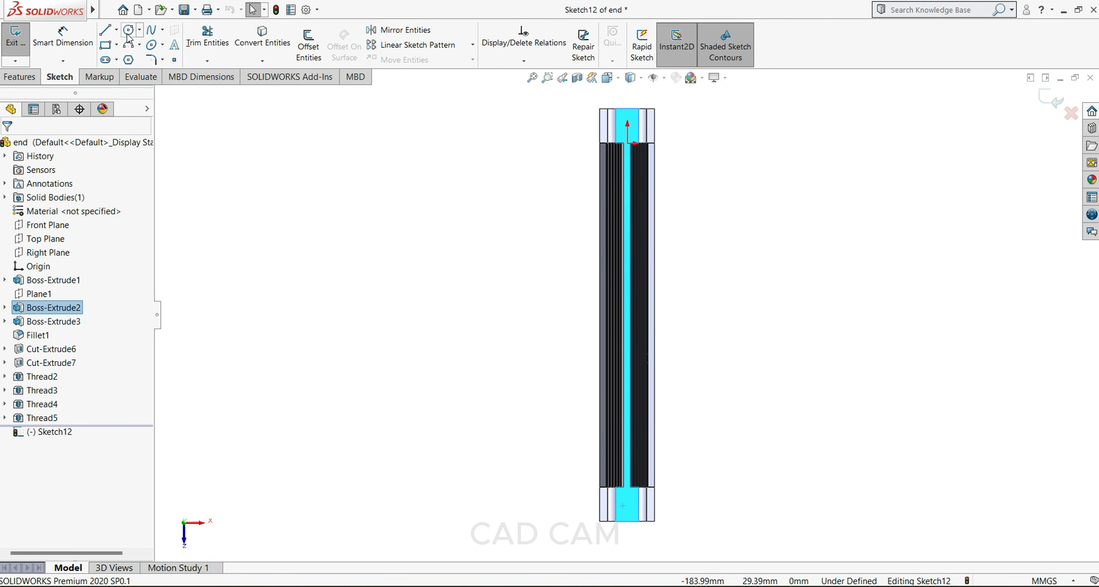
pyautogui.press('l')
pyautogui.scroll(-3, 618, 546)
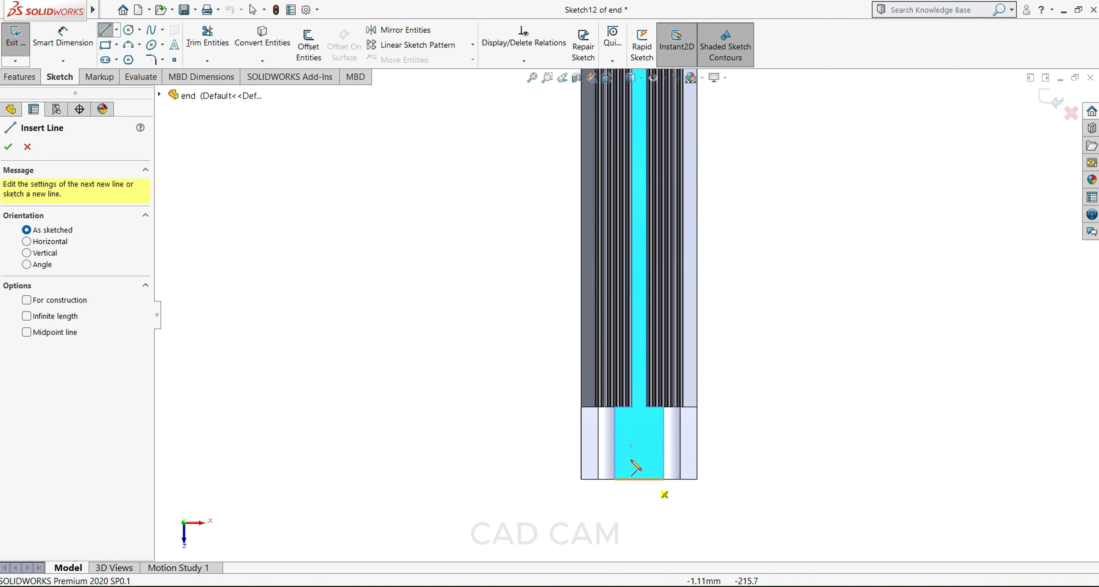
pyautogui.click(26, 147)
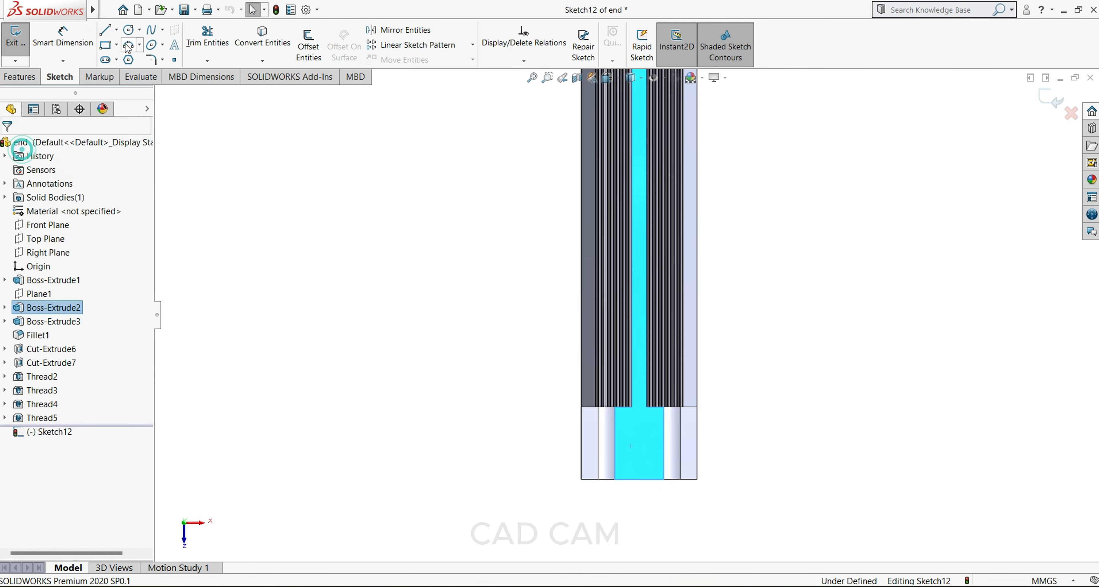
# Step: Sketch a circle about 9 mm in diameter on the base's end pad, between the two grooves
pyautogui.click(128, 30)
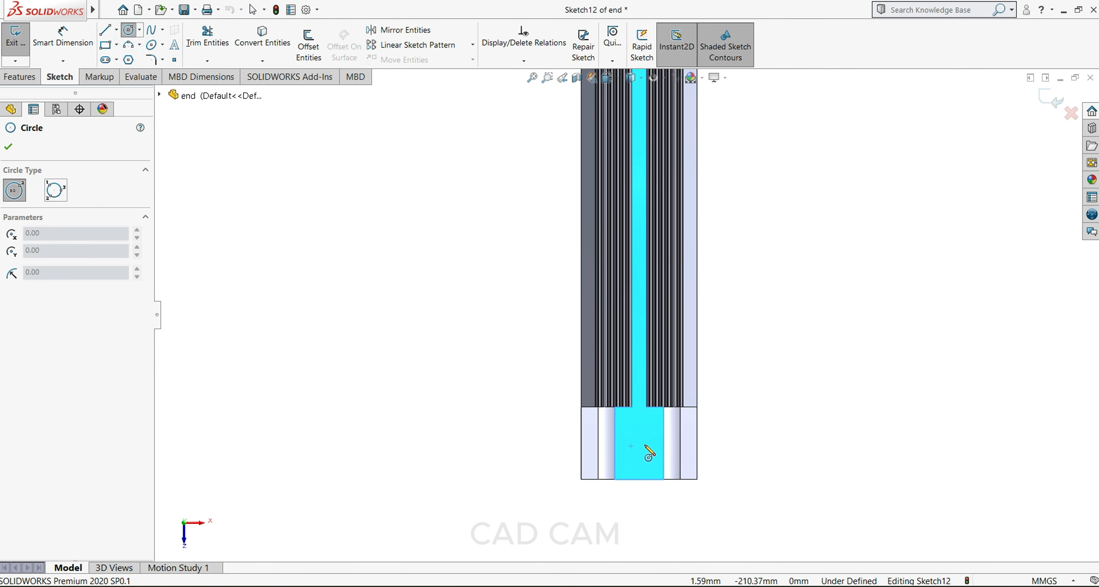
pyautogui.click(639, 445)
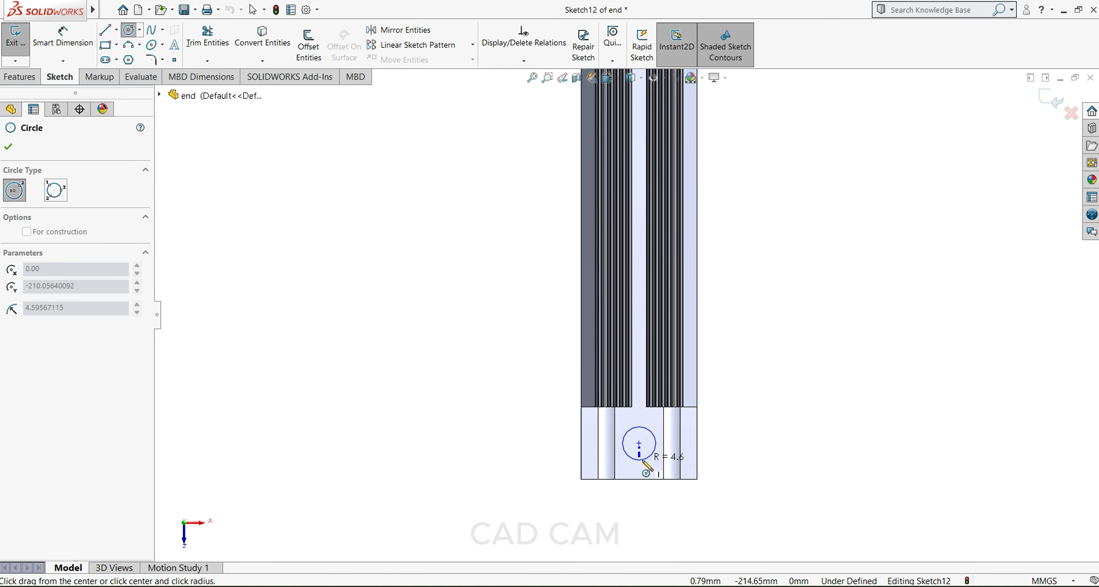
pyautogui.click(645, 462)
# Step: Dimension the circle's centre 10 mm from the base's nearest end edge
pyautogui.click(63, 38)
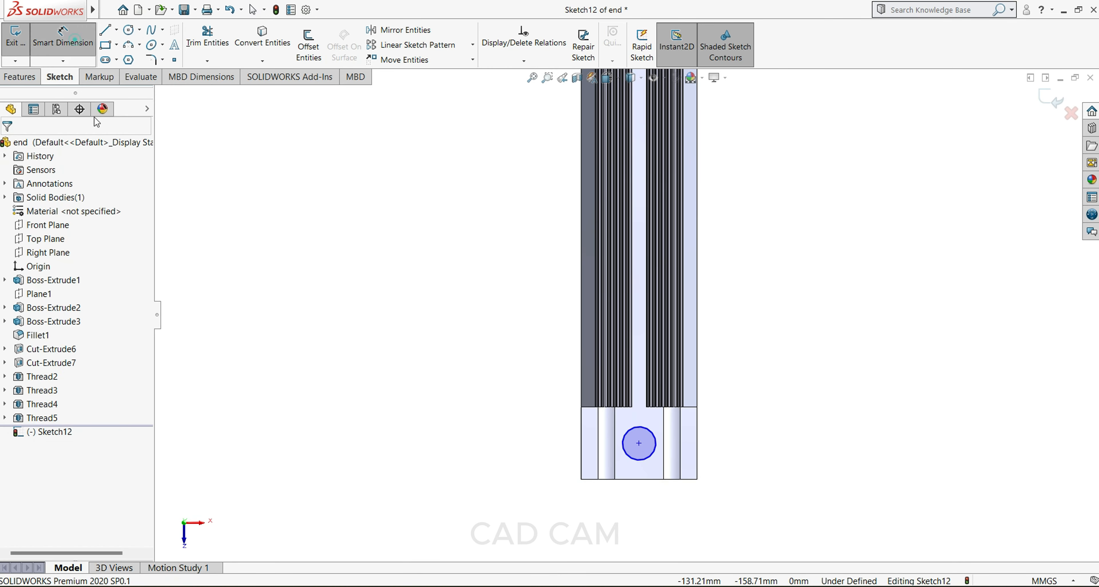
pyautogui.click(640, 481)
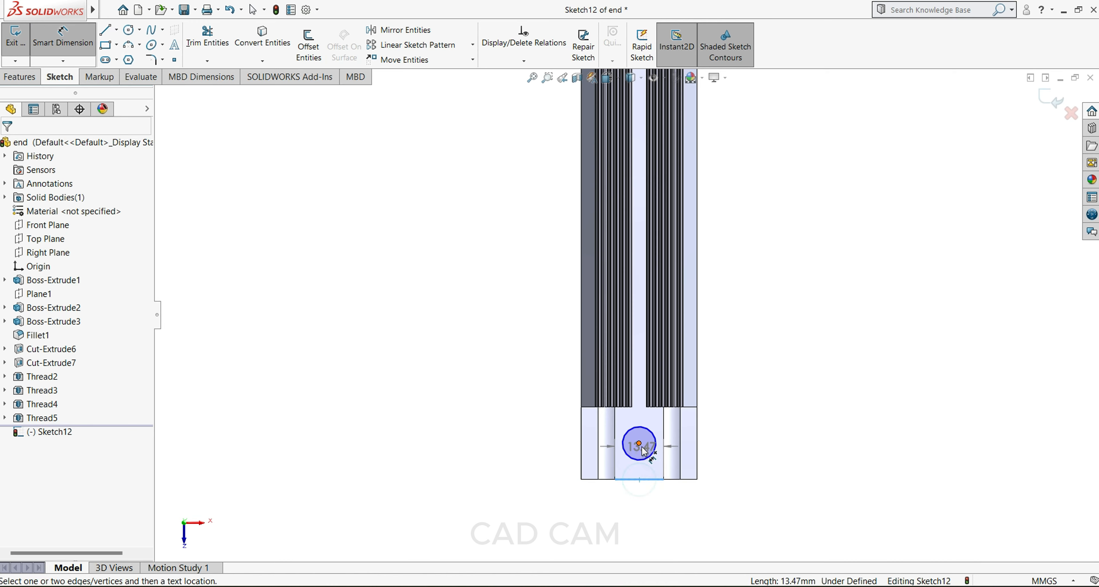
pyautogui.click(639, 444)
pyautogui.click(487, 446)
pyautogui.write('10')
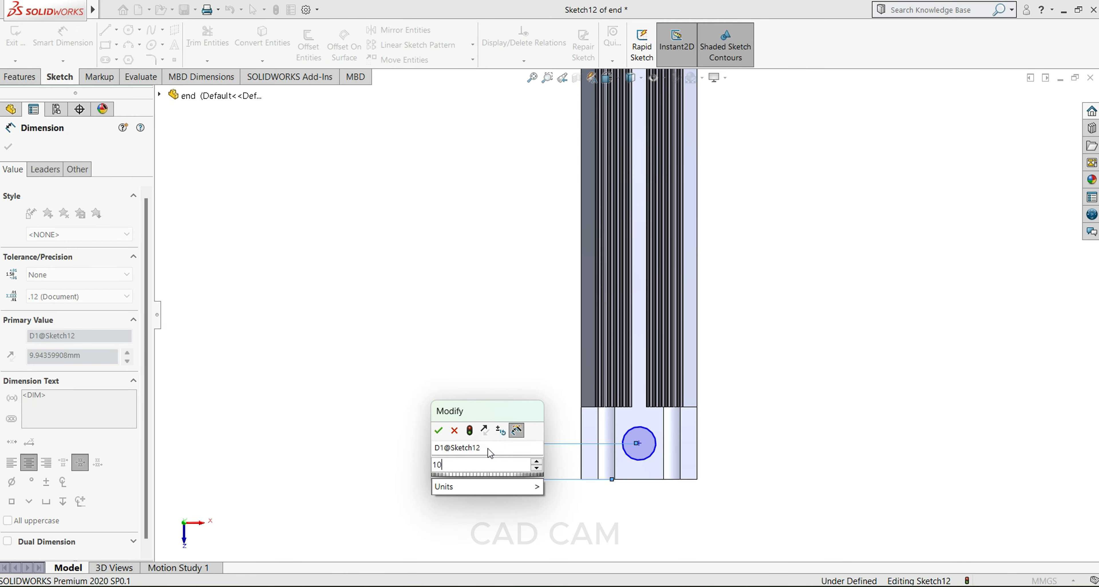
pyautogui.press('Return')
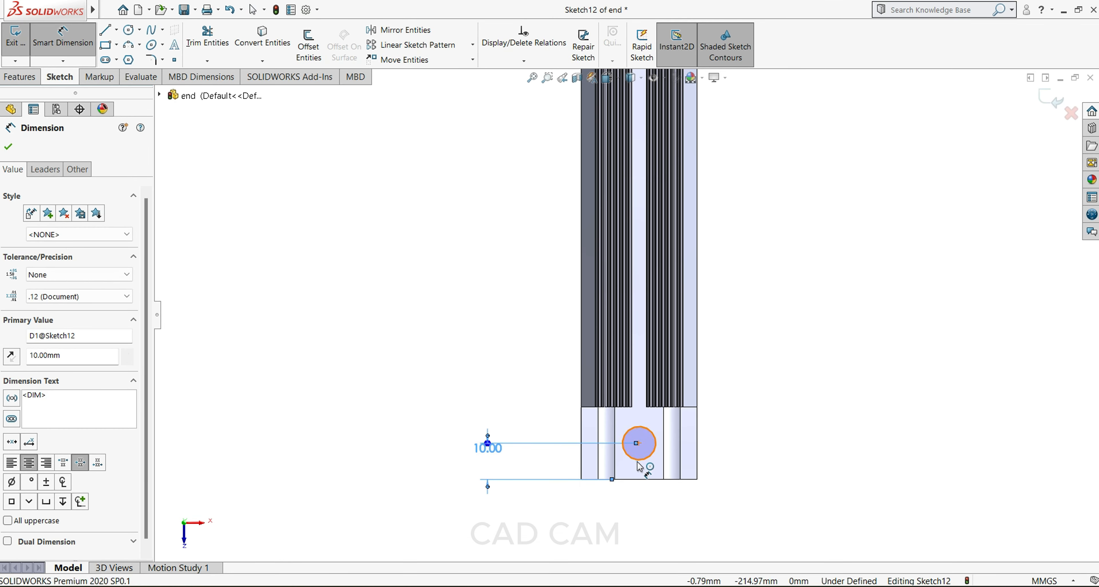
# Step: Set the circle's diameter to 10 mm
pyautogui.click(638, 465)
pyautogui.click(735, 462)
pyautogui.write('10')
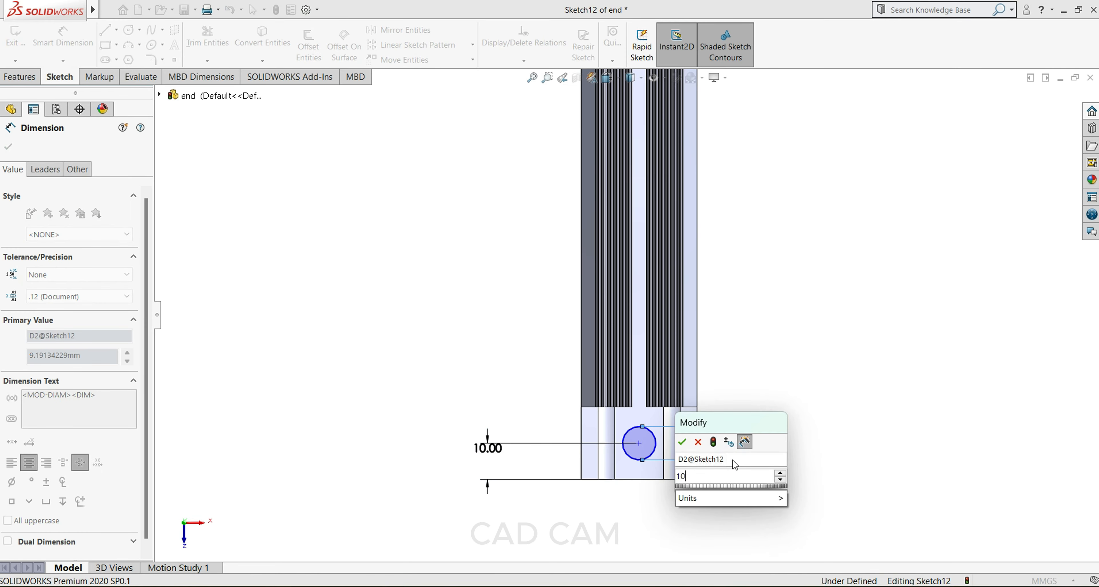
pyautogui.press('Return')
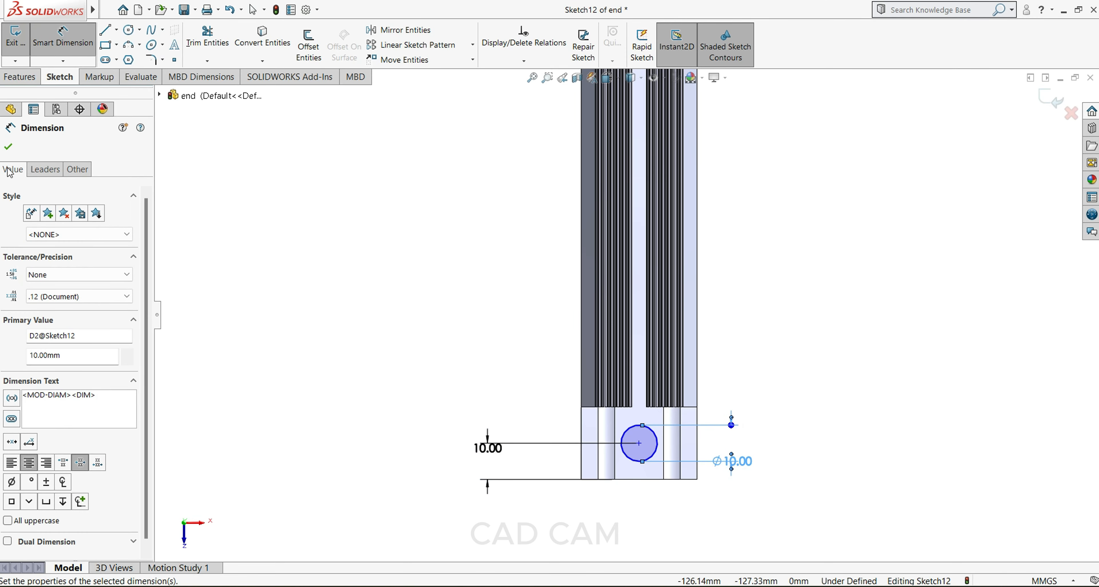
pyautogui.click(10, 146)
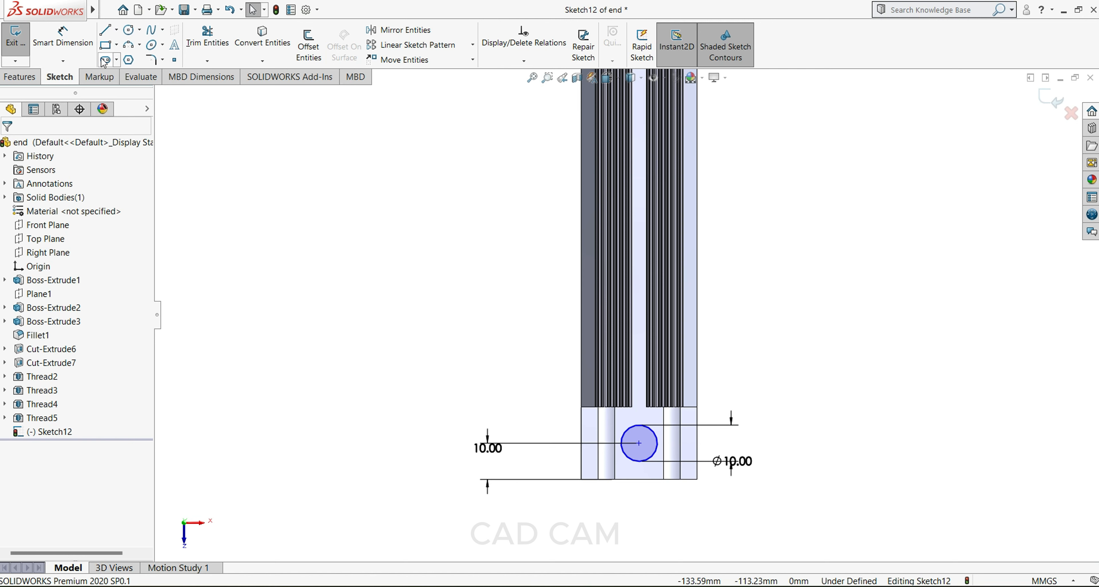
# Step: Dimension the circle's centre crosswise to the base's outer end corner, accepting the distance as drawn
pyautogui.click(63, 38)
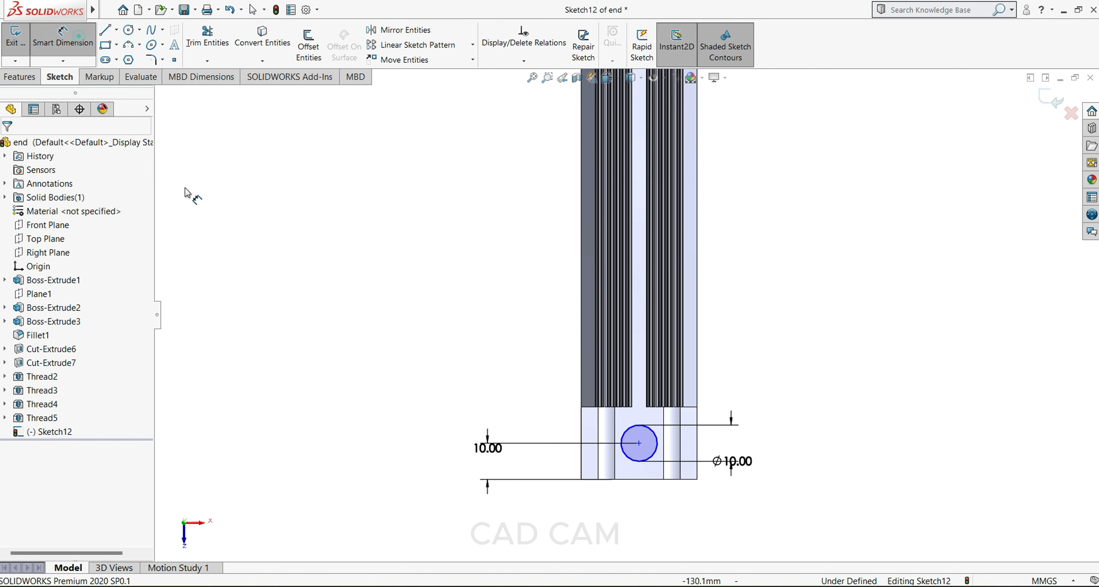
pyautogui.click(639, 444)
pyautogui.click(697, 481)
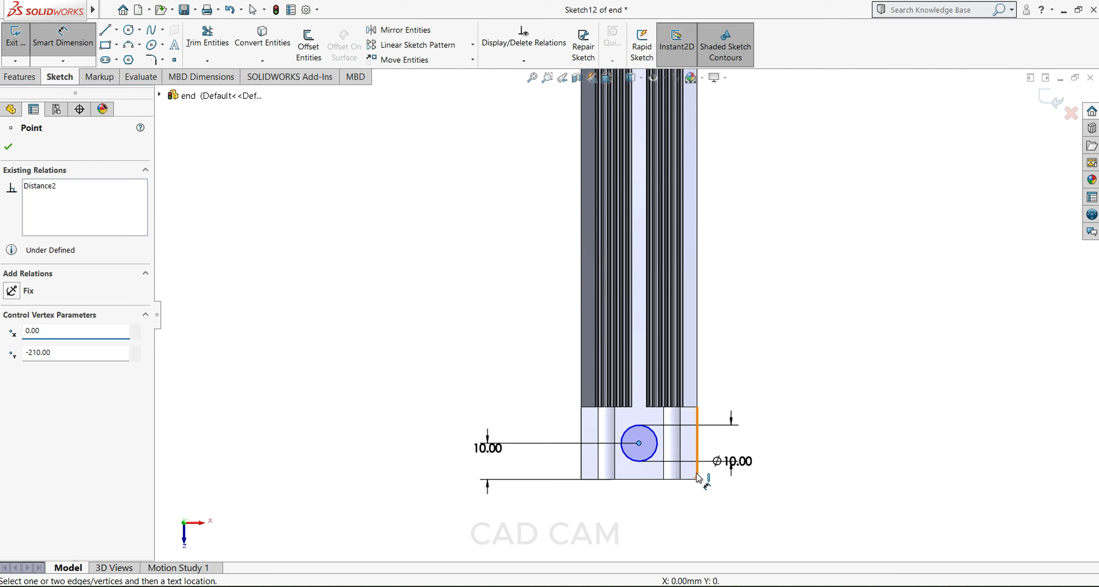
pyautogui.click(662, 490)
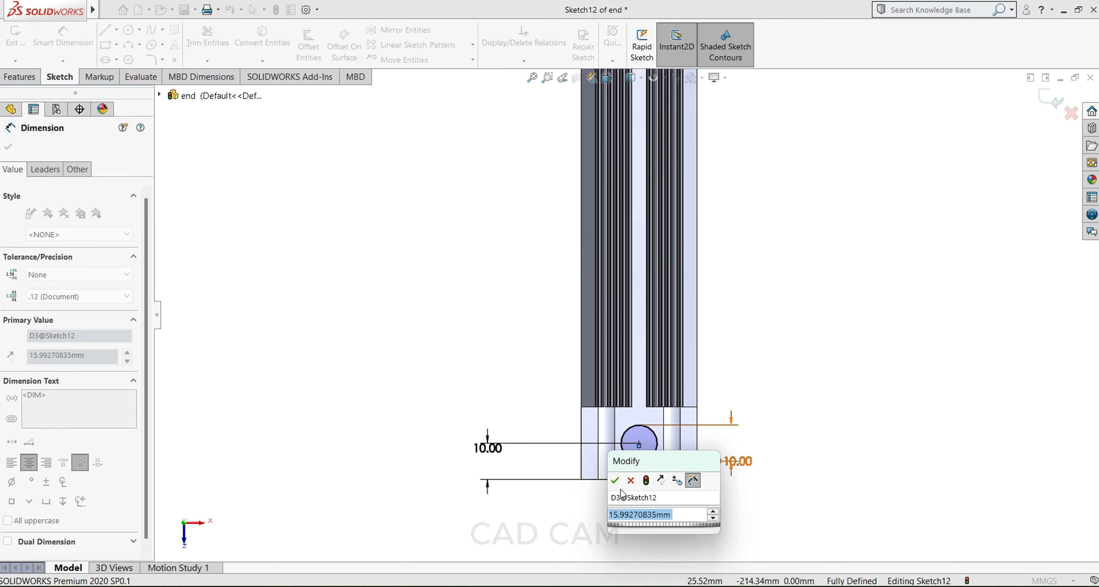
pyautogui.click(615, 481)
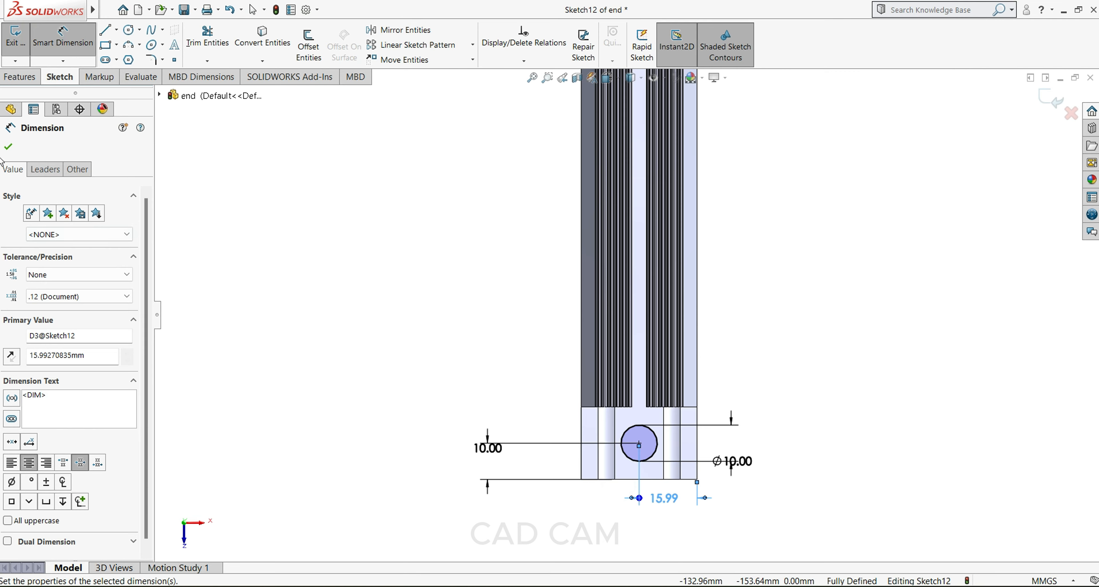
pyautogui.click(7, 147)
# Step: Draw a horizontal centerline across the full width of the base's opposite end pad, about 9 mm from its end edge
pyautogui.scroll(6, 785, 226)
pyautogui.scroll(-3, 641, 123)
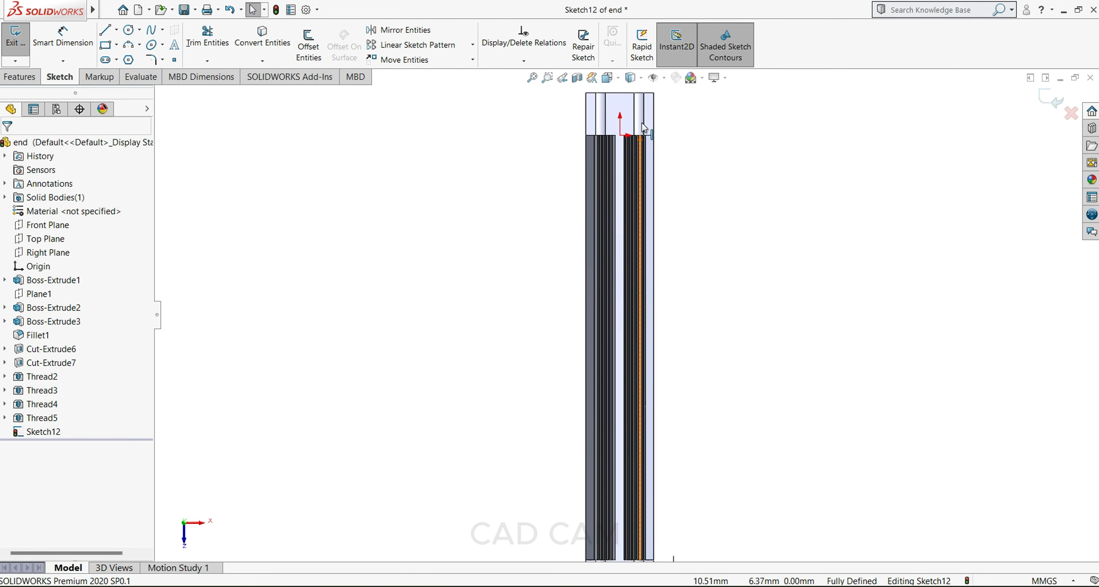
pyautogui.scroll(-5, 641, 122)
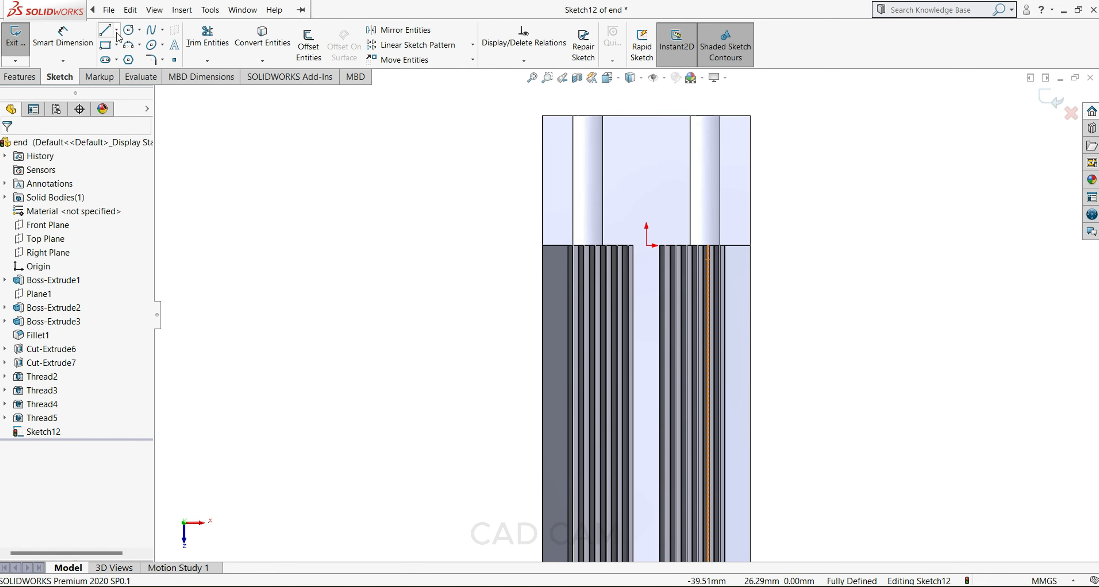
pyautogui.click(117, 30)
pyautogui.click(109, 58)
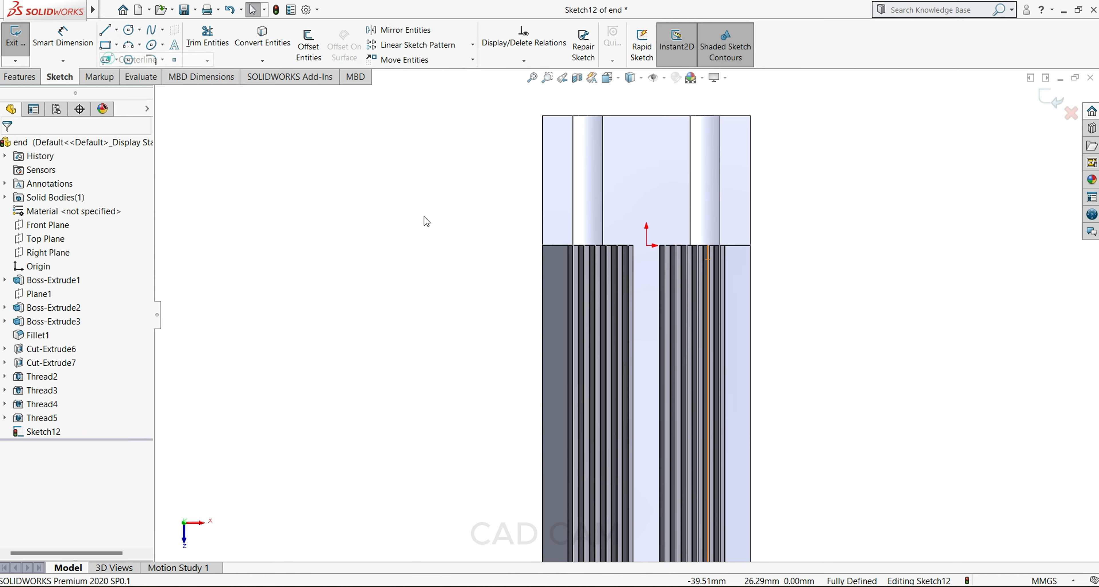
pyautogui.click(542, 172)
pyautogui.click(751, 173)
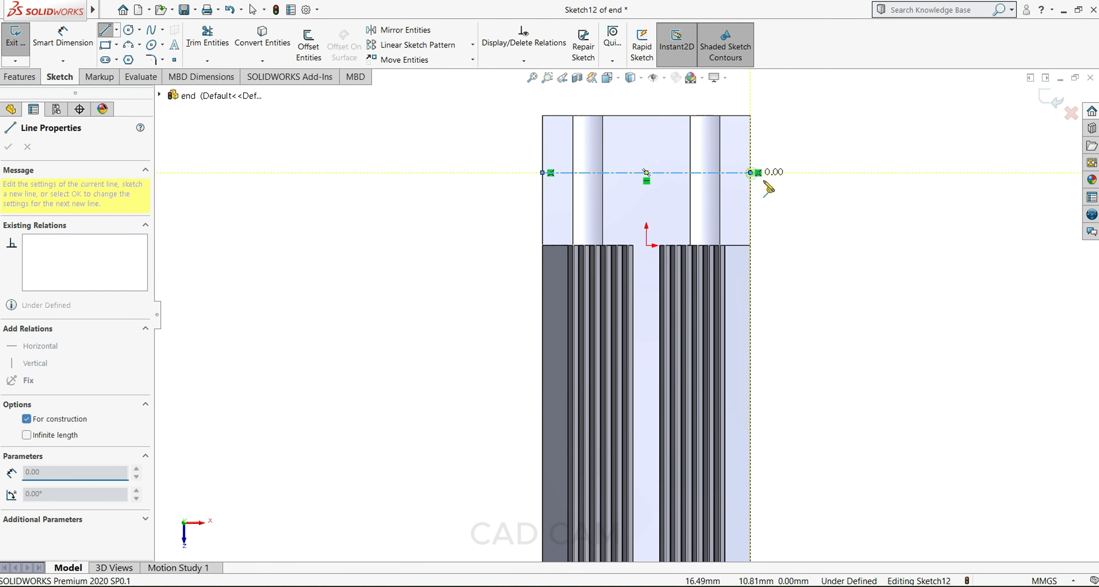
pyautogui.rightClick(806, 205)
pyautogui.click(814, 218)
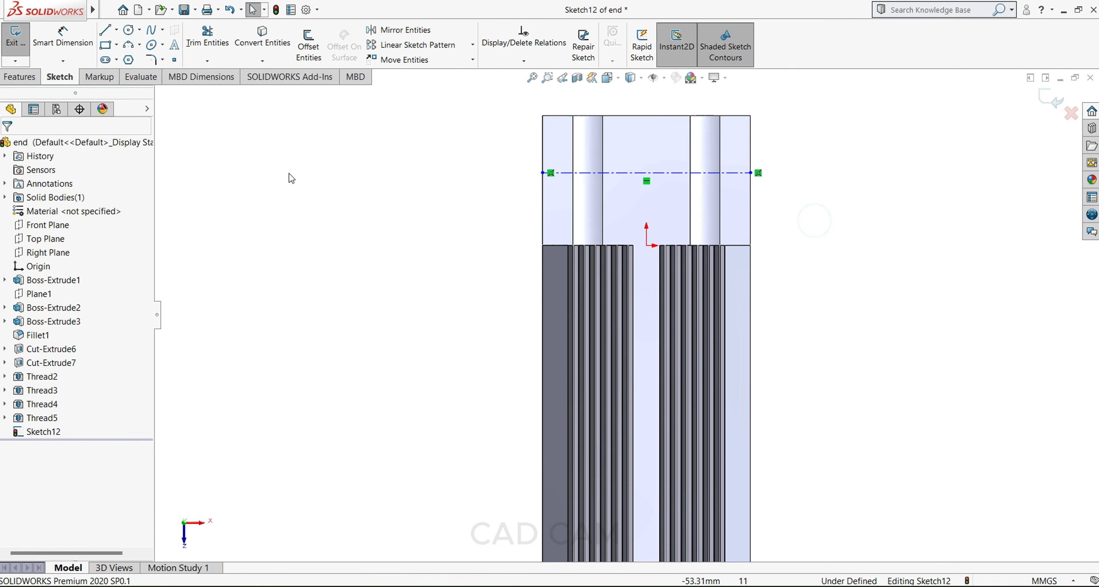
# Step: Set the centerline's distance from the base's end edge to 10 mm
pyautogui.click(75, 34)
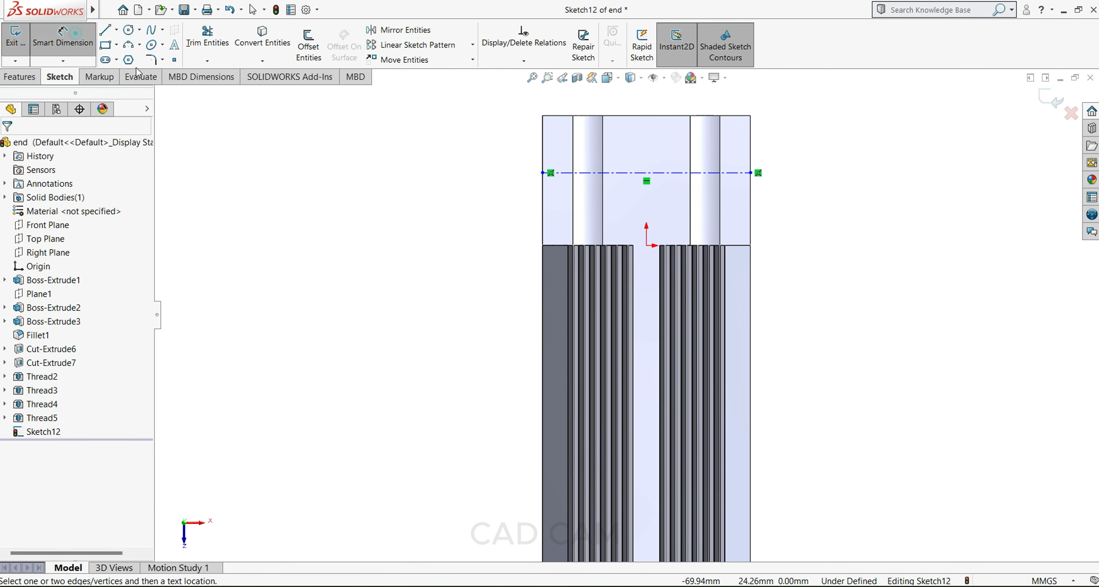
pyautogui.click(624, 173)
pyautogui.click(642, 115)
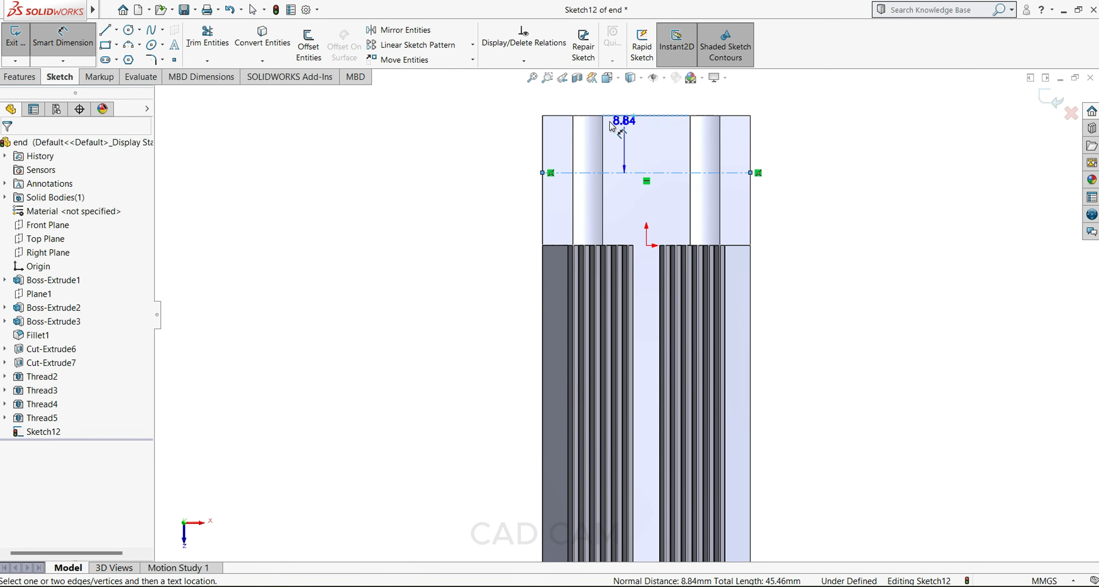
pyautogui.click(502, 142)
pyautogui.write('10')
pyautogui.press('Return')
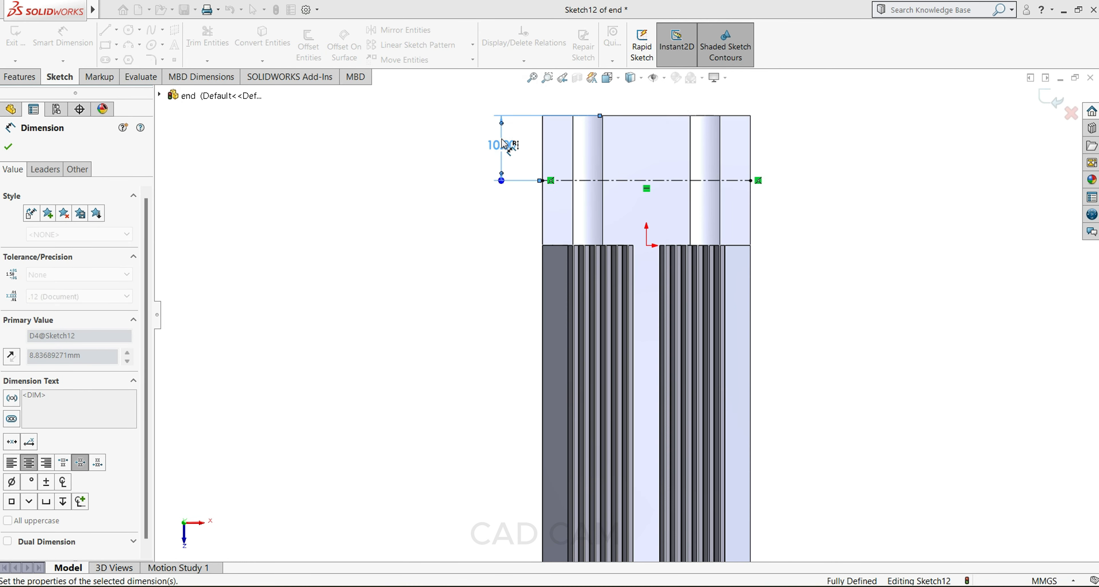
# Step: Draw a circle about 8.6 mm in diameter centred on the midpoint of the end pad's centerline
pyautogui.click(128, 30)
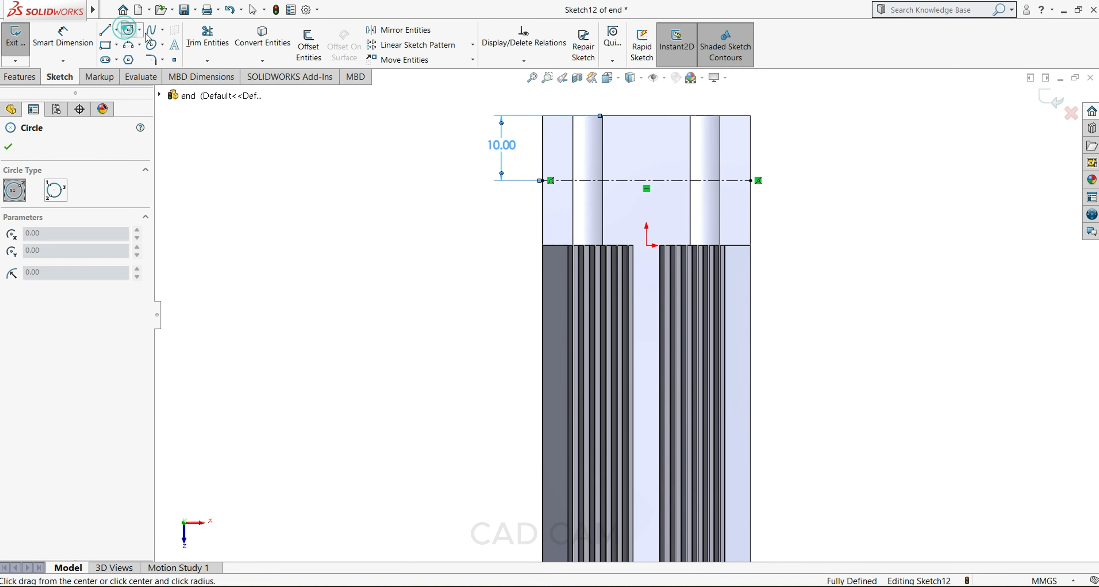
pyautogui.click(646, 181)
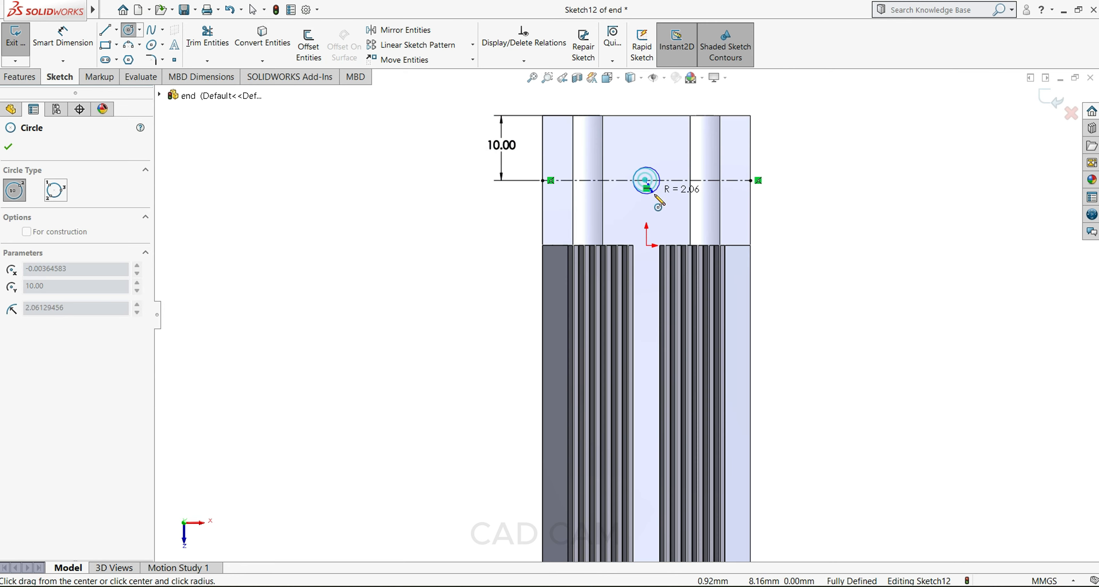
pyautogui.click(659, 206)
# Step: Set the new end-pad circle's diameter to 10 mm
pyautogui.click(61, 43)
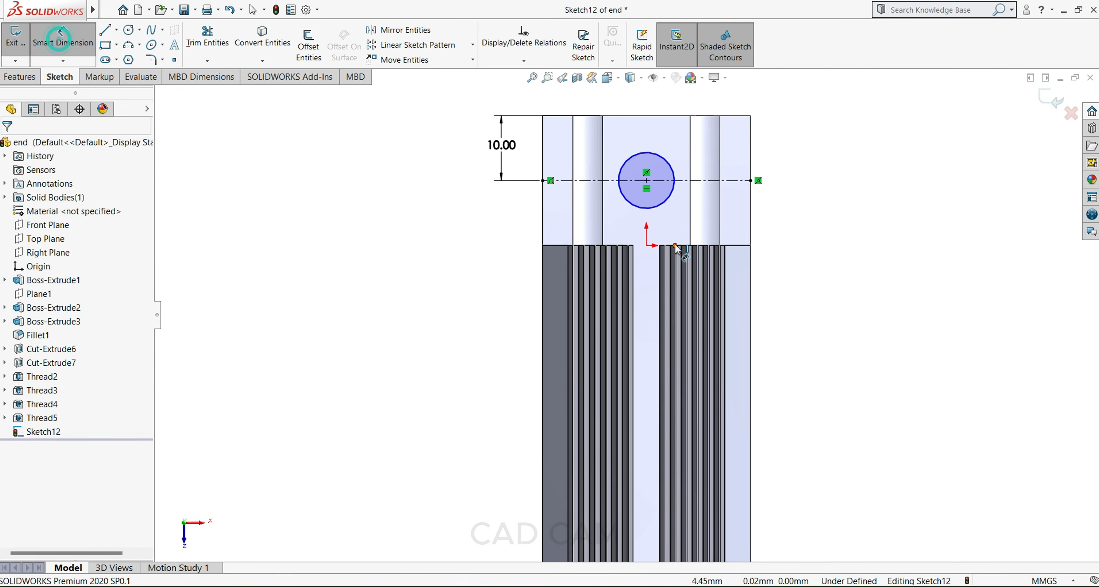
pyautogui.click(656, 212)
pyautogui.click(783, 219)
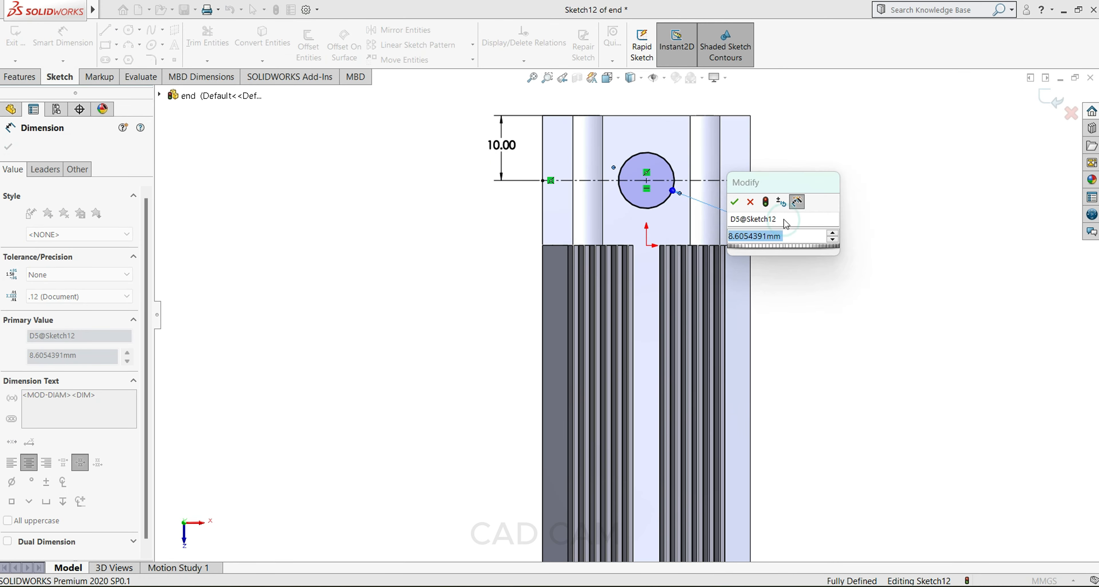
pyautogui.write('10')
pyautogui.press('Return')
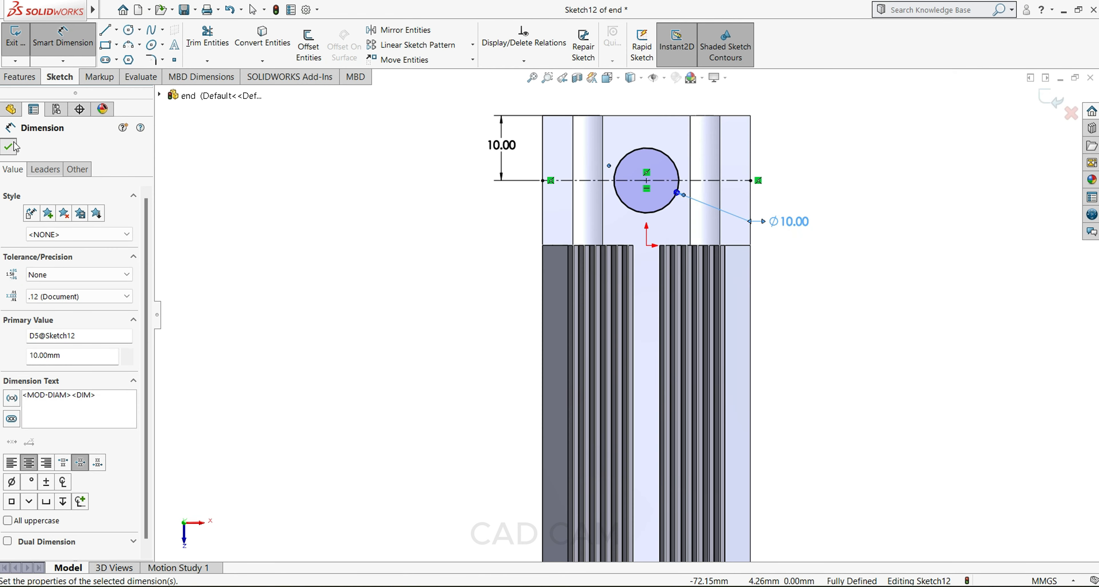
pyautogui.click(14, 146)
# Step: Make an extruded cut of the circles on both base end pads with the Through All end condition
pyautogui.click(9, 77)
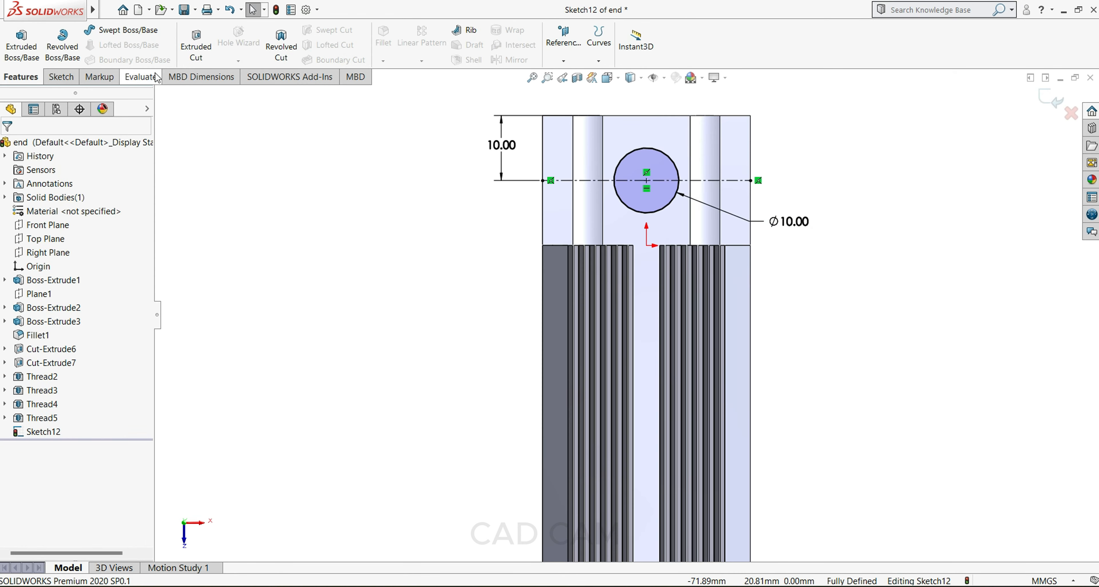
pyautogui.click(196, 46)
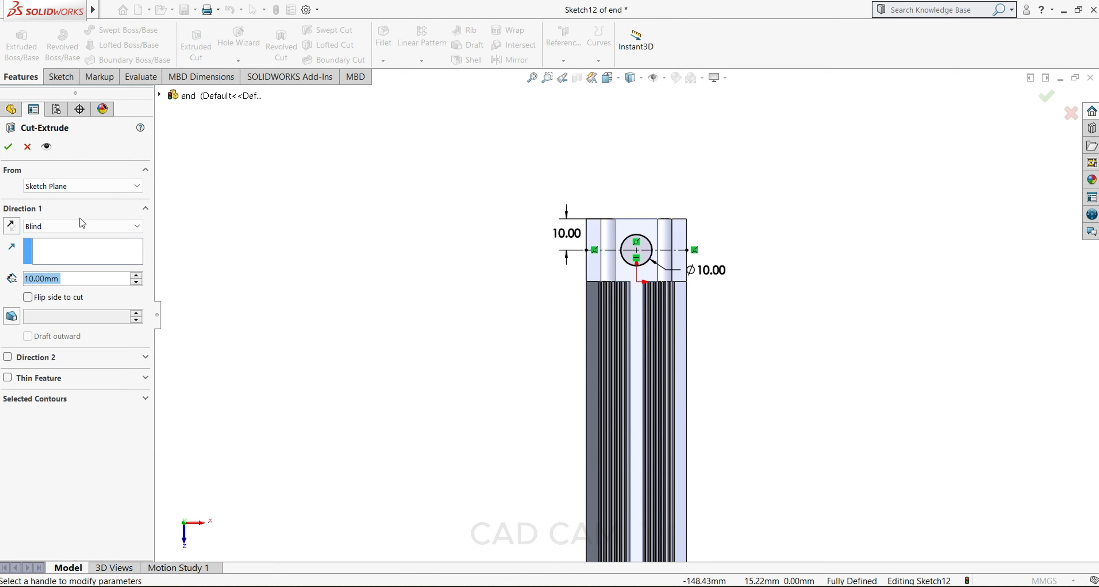
pyautogui.click(81, 227)
pyautogui.click(58, 253)
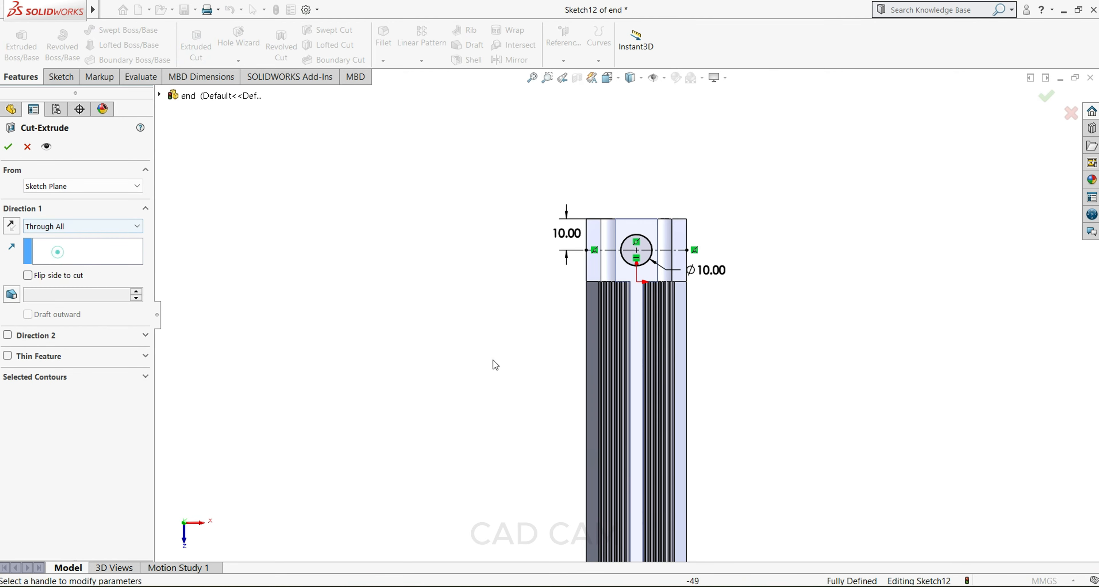
pyautogui.scroll(7, 601, 398)
pyautogui.moveTo(567, 408); pyautogui.dragTo(629, 389, button='middle')
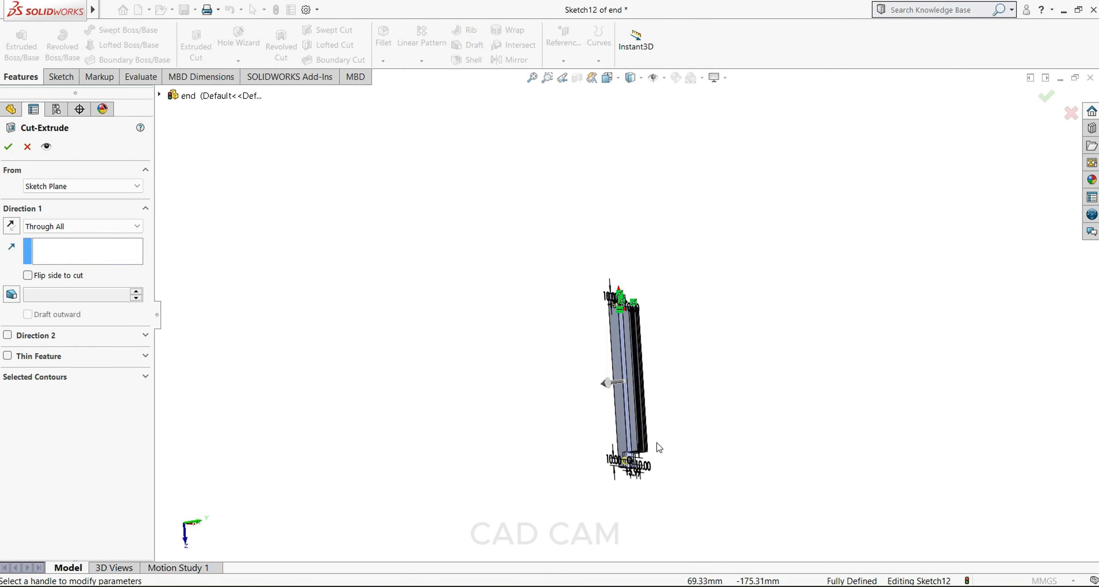
pyautogui.scroll(-5, 658, 448)
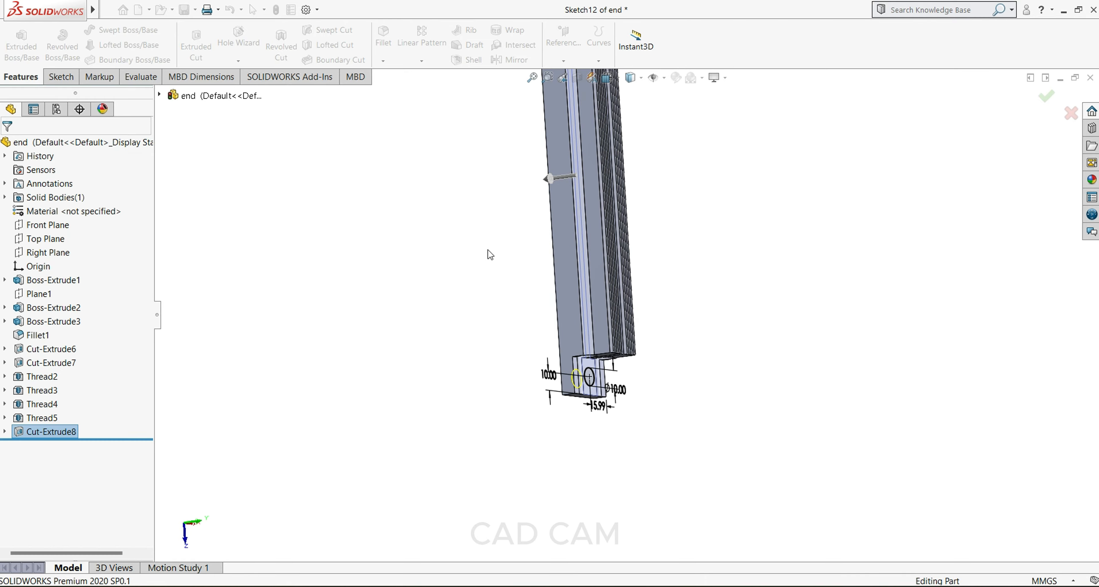
# Step: Start a sketch on the end face of the right-hand toothed rail and view it face-on
pyautogui.moveTo(502, 269); pyautogui.dragTo(593, 282, button='middle')
pyautogui.scroll(-4, 629, 298)
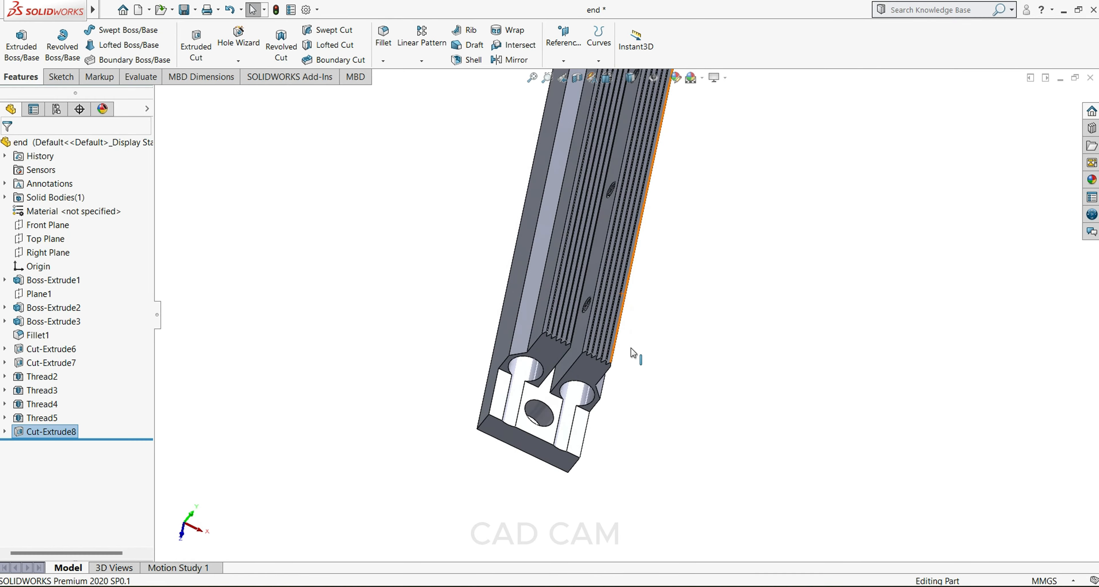
pyautogui.moveTo(630, 348); pyautogui.dragTo(643, 372, button='middle')
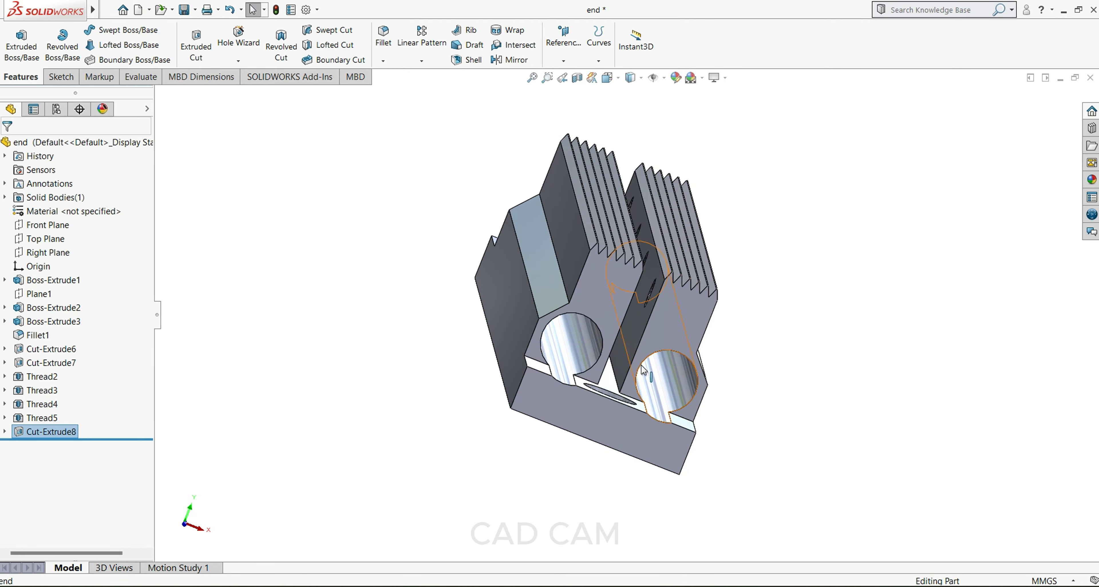
pyautogui.click(653, 336)
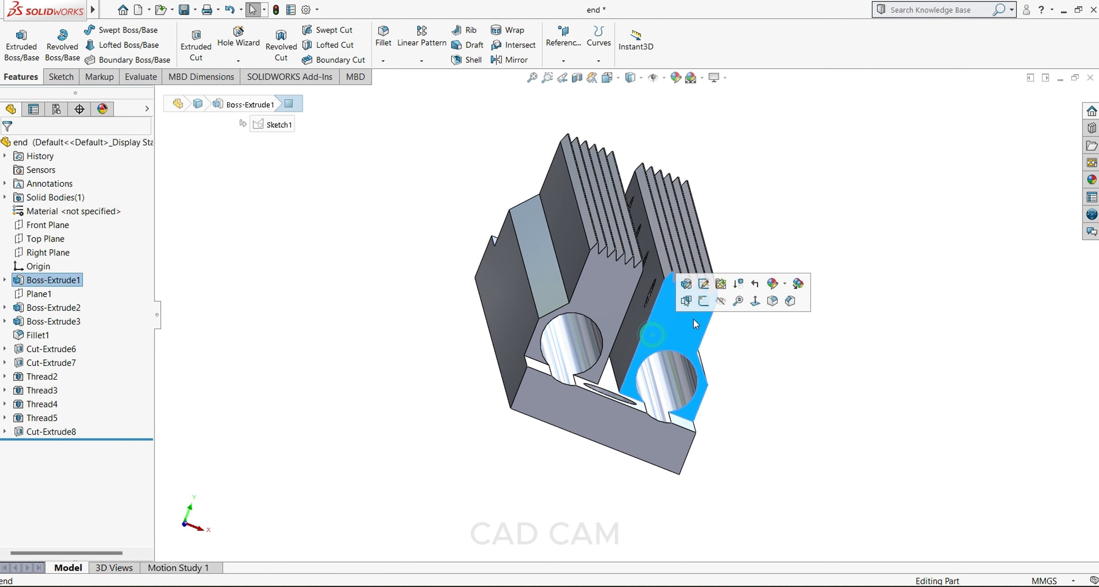
pyautogui.click(703, 305)
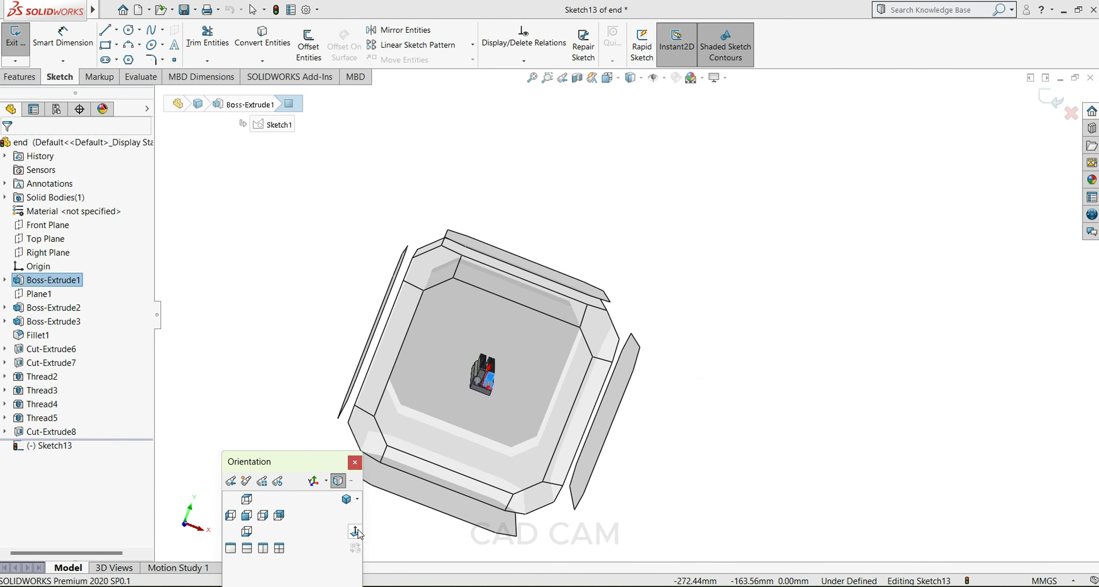
pyautogui.click(357, 533)
pyautogui.click(937, 305)
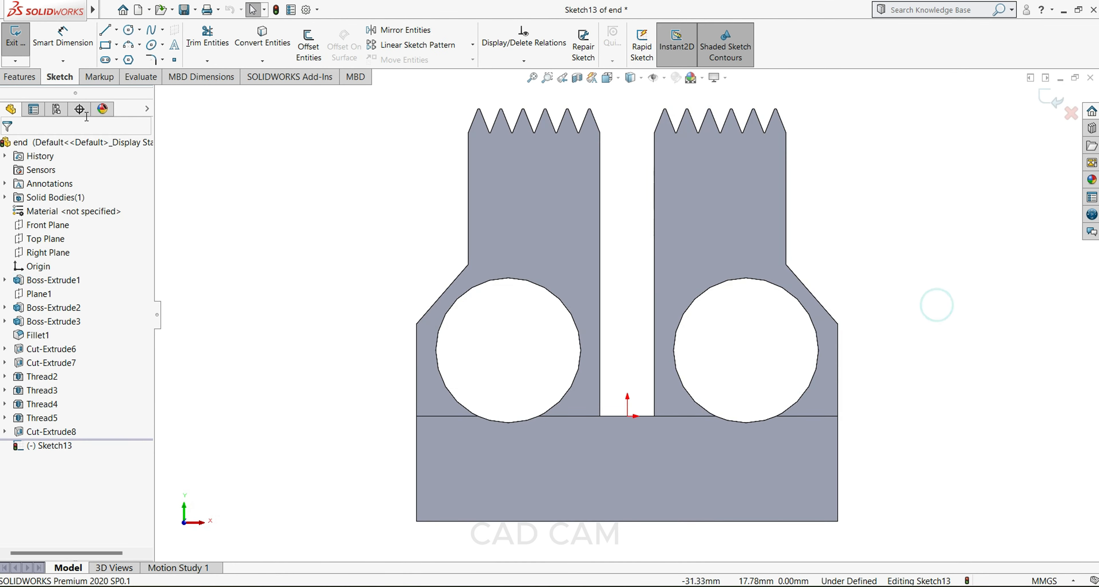
pyautogui.click(878, 320)
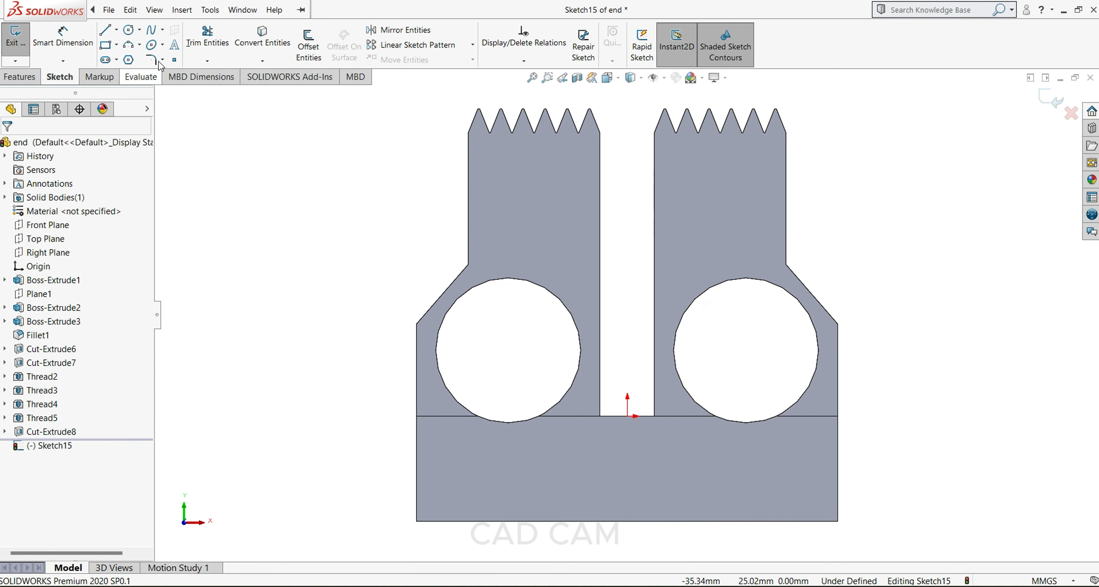
# Step: Draw a circle about 3 mm in diameter on the rail's end face, above the large bore near the outer side
pyautogui.click(129, 29)
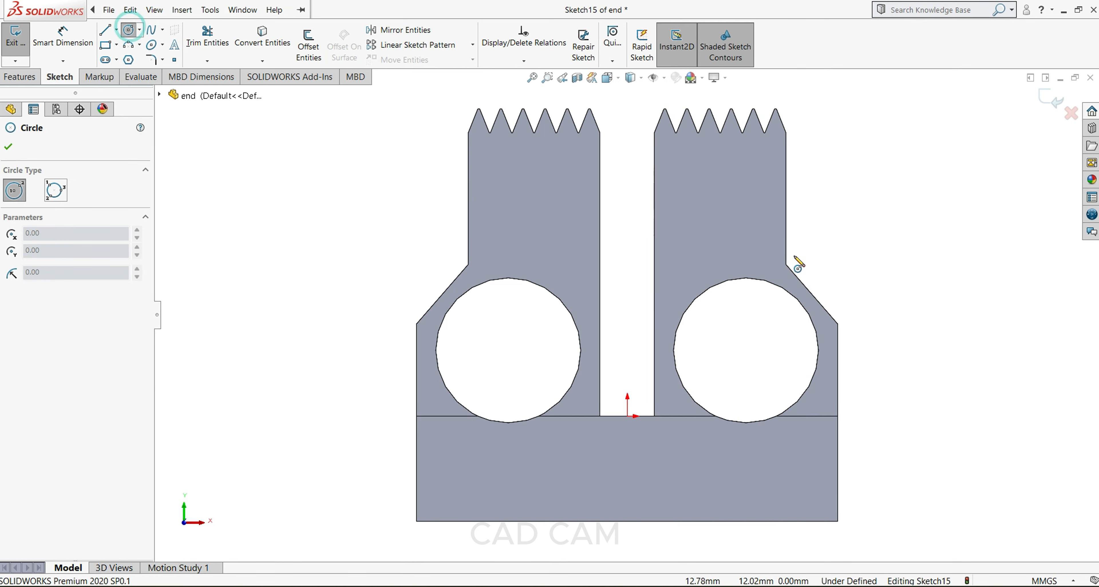
pyautogui.click(760, 241)
pyautogui.click(770, 257)
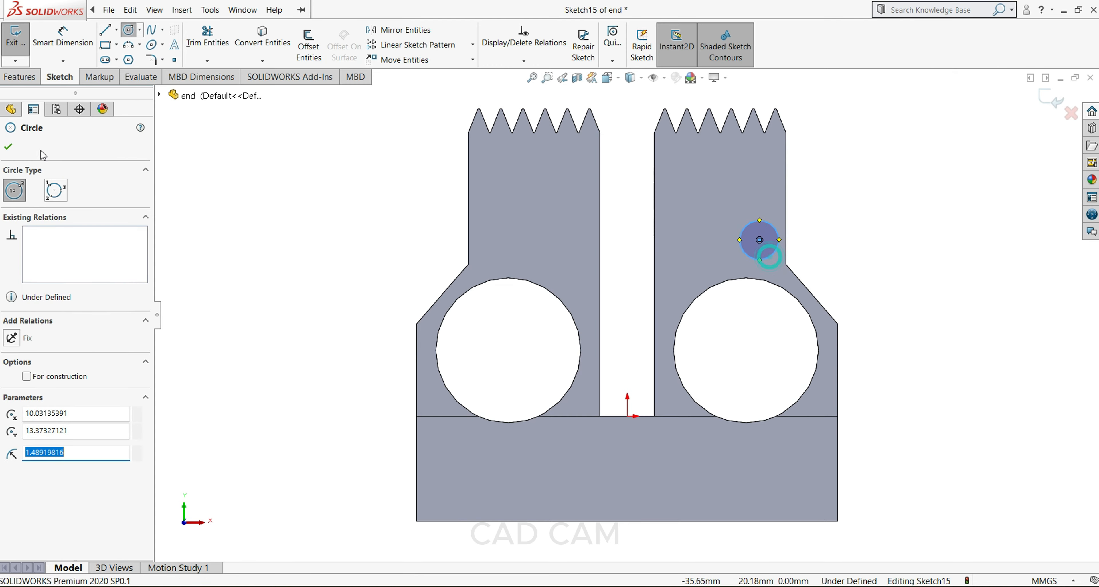
pyautogui.click(9, 147)
# Step: Set the small circle's diameter to 2 mm
pyautogui.click(63, 38)
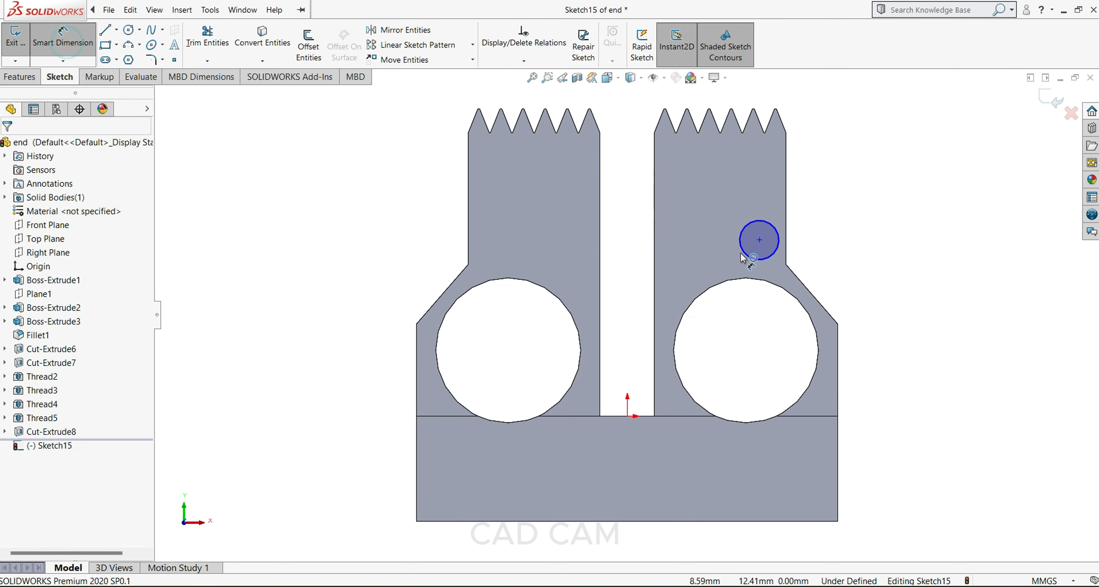
pyautogui.click(777, 247)
pyautogui.click(811, 271)
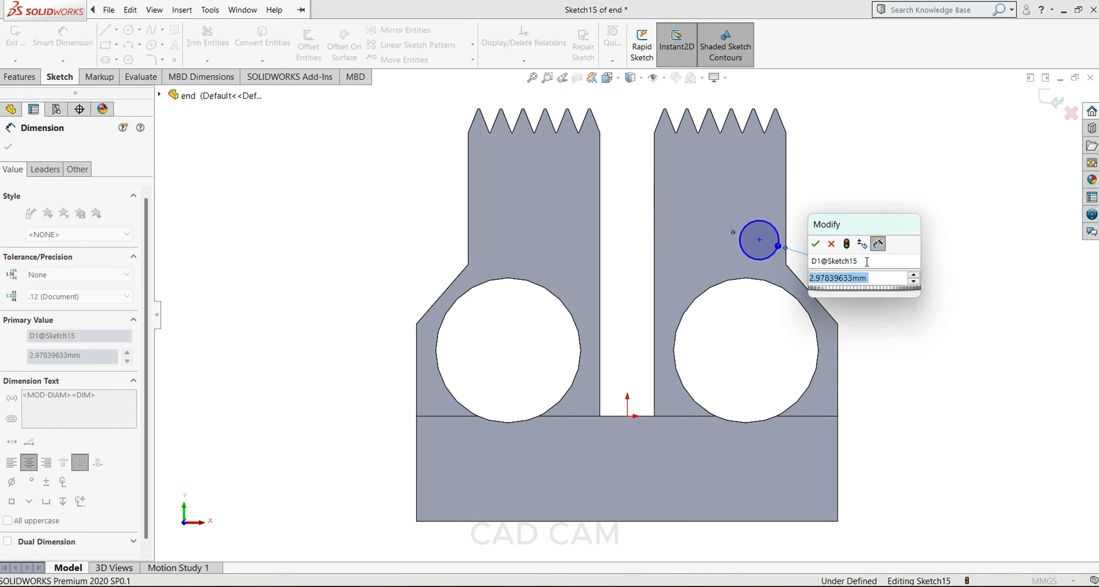
pyautogui.write('2')
pyautogui.press('Return')
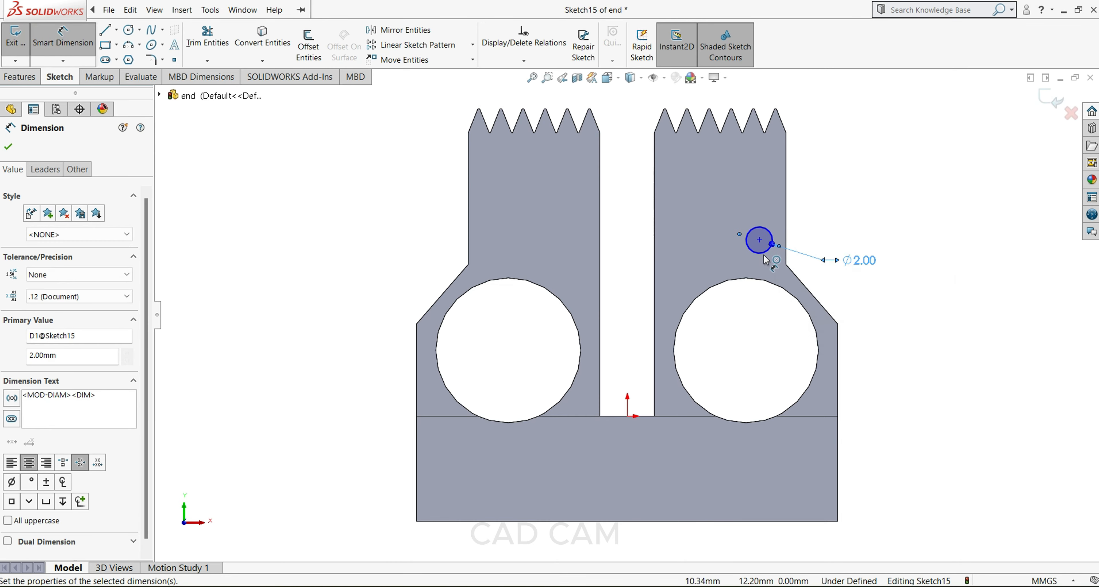
# Step: Set the small circle's centre 12 mm above the base's upper edge
pyautogui.click(760, 241)
pyautogui.click(797, 419)
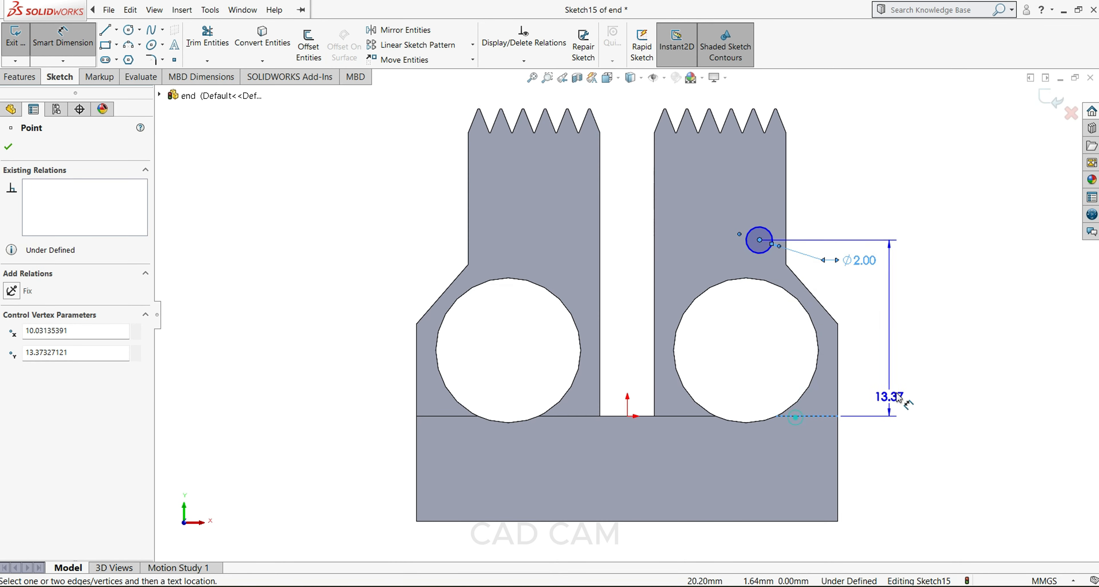
pyautogui.click(907, 387)
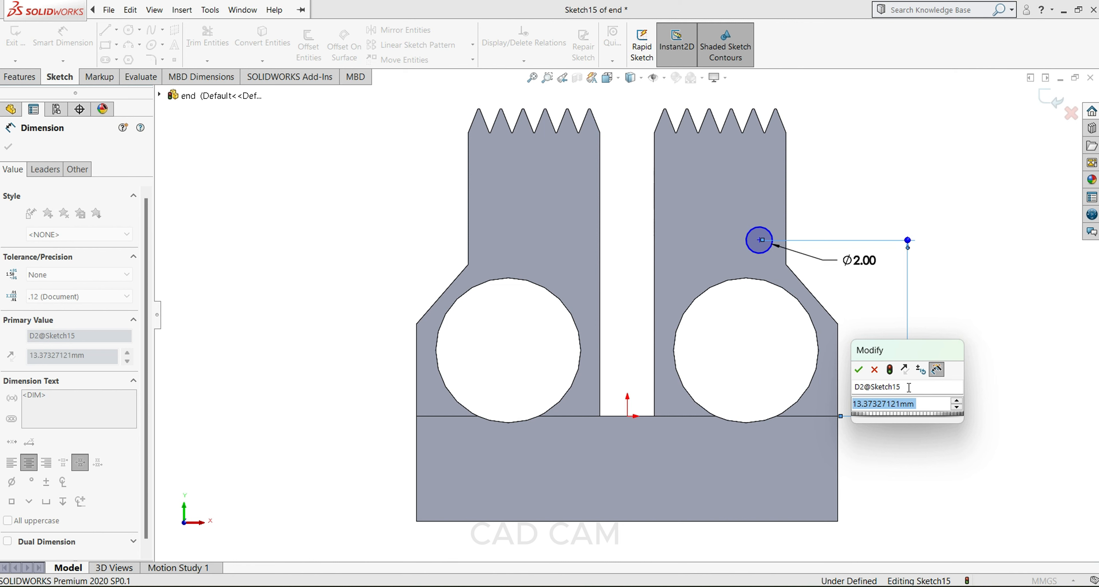
pyautogui.write('12')
pyautogui.press('Return')
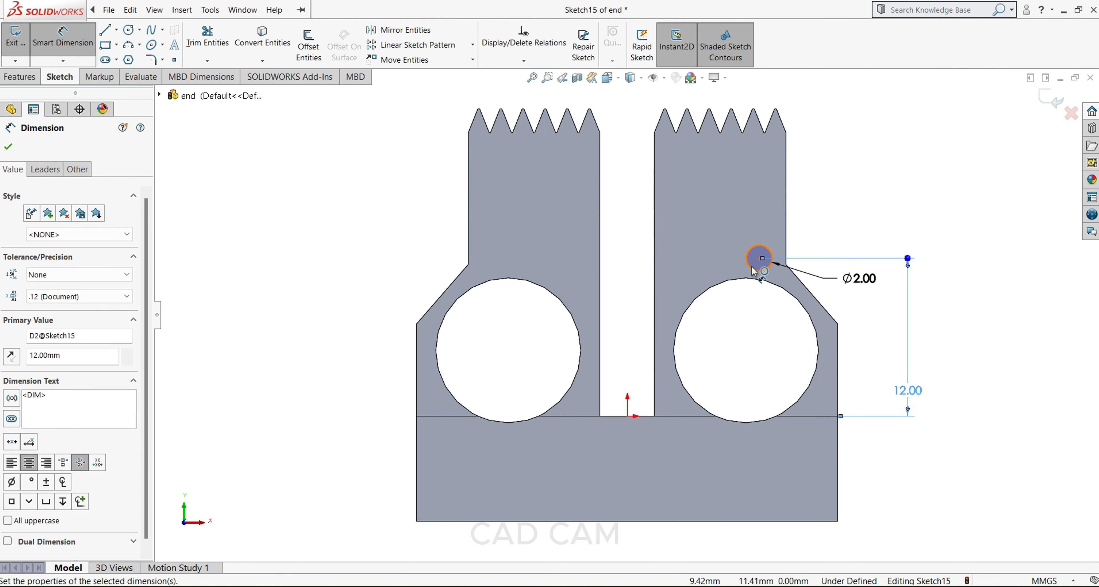
# Step: Set the horizontal distance from the small circle's centre to the rail's outer side to 2 mm
pyautogui.click(761, 260)
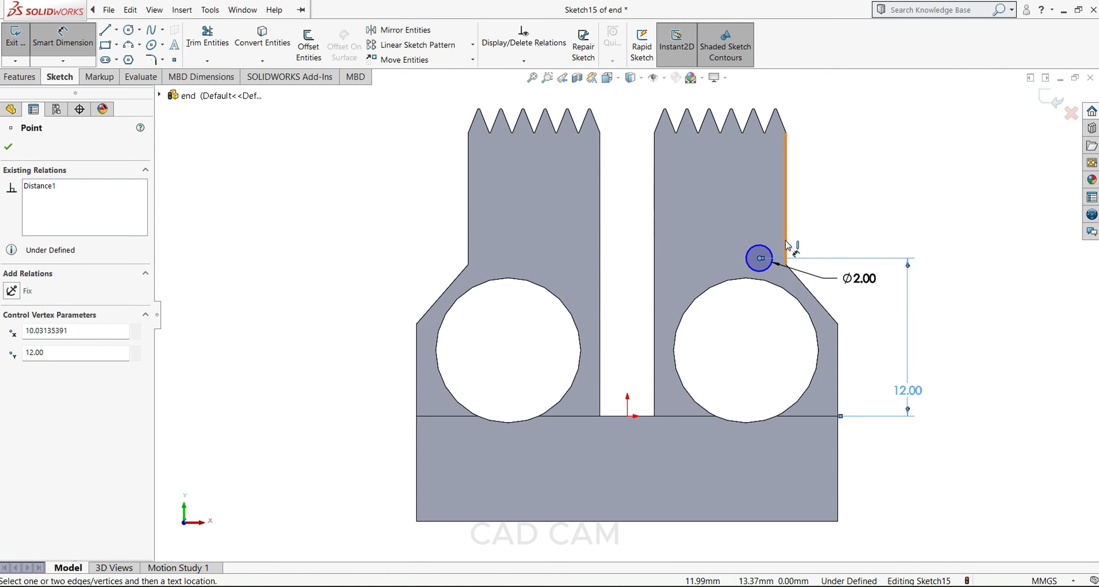
pyautogui.click(783, 326)
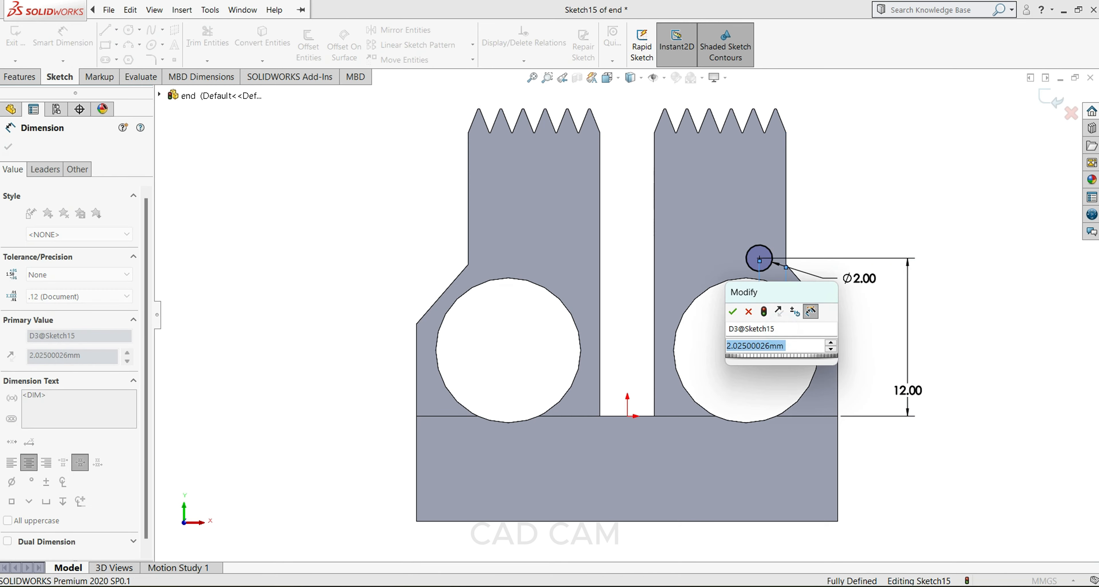
pyautogui.press('Return')
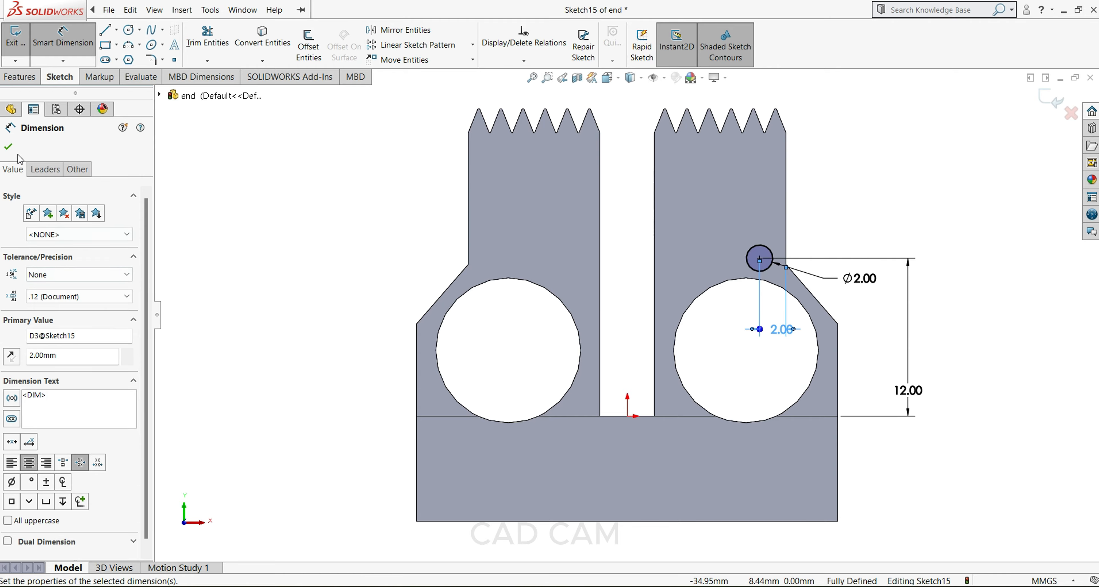
pyautogui.click(8, 147)
# Step: Make a blind extruded cut of the 2 mm circle, 100 mm deep along the rail
pyautogui.click(21, 76)
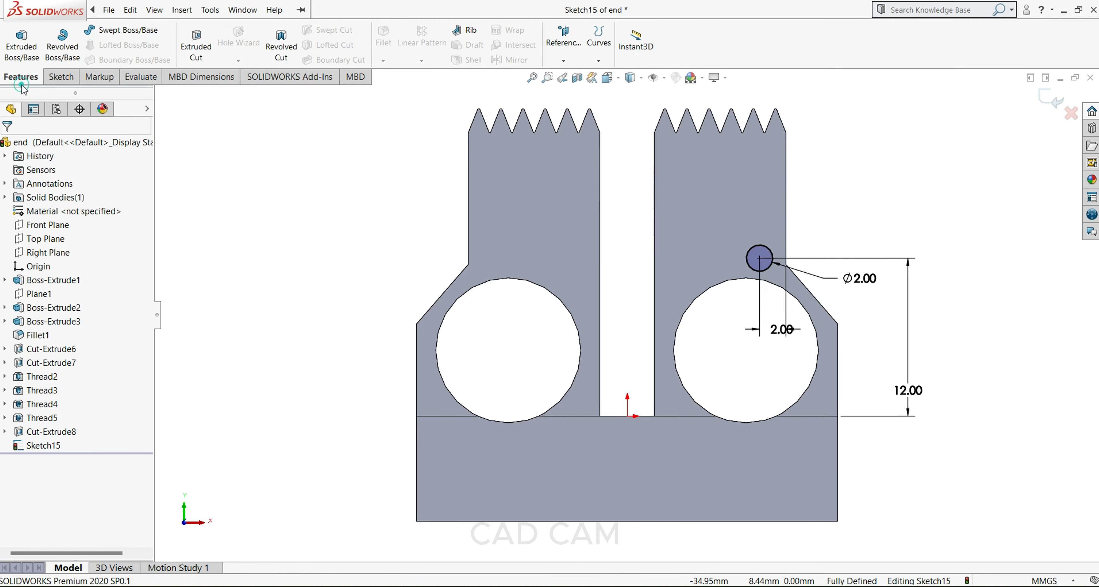
pyautogui.click(195, 47)
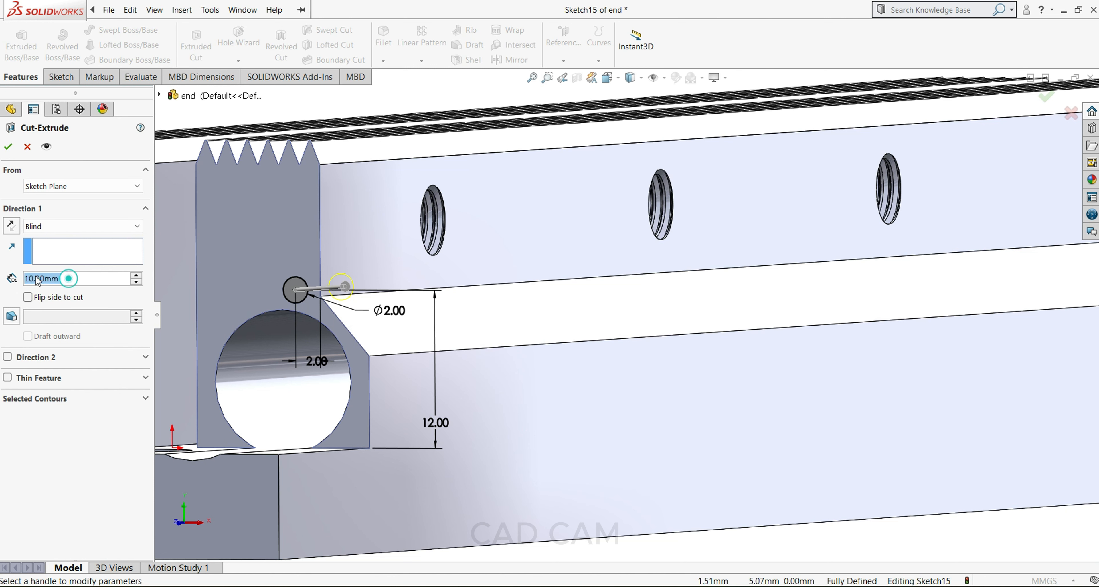
pyautogui.write('50')
pyautogui.press('Return')
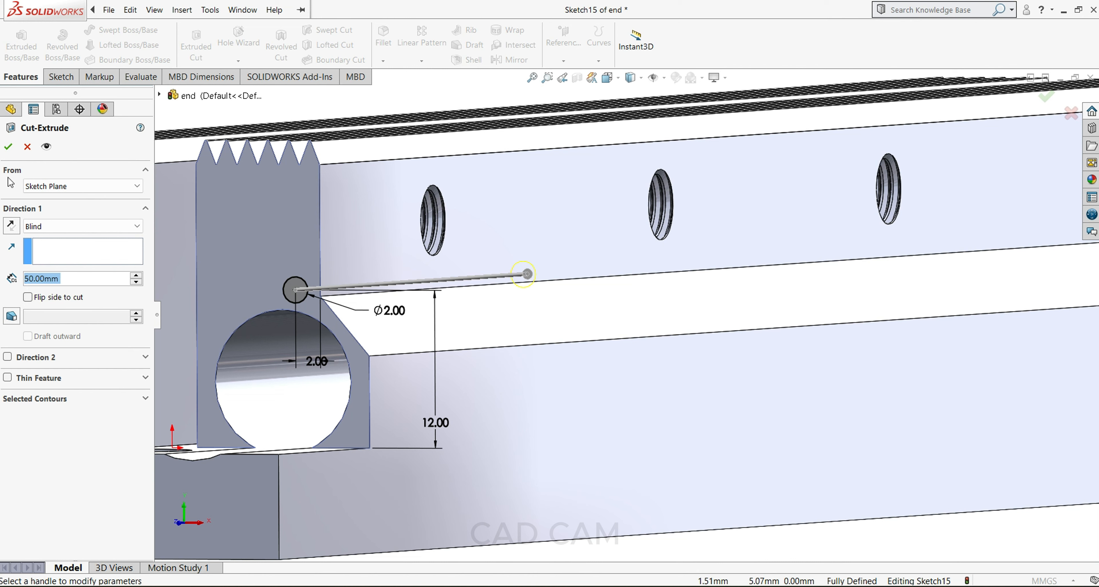
pyautogui.write('100')
pyautogui.press('Return')
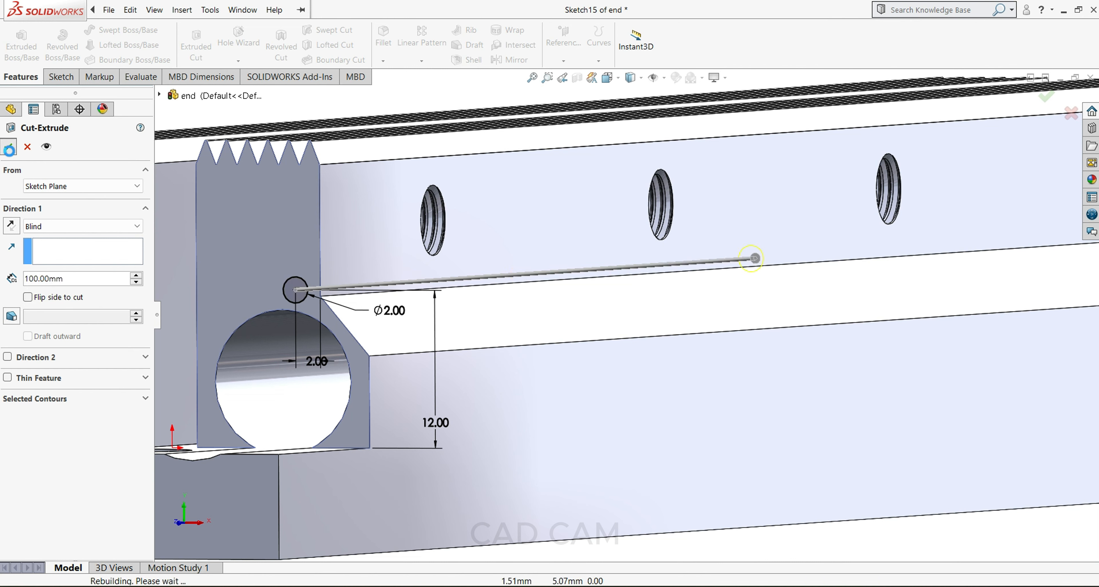
# Step: Sketch a circle about 6 mm in diameter on the lower outer side face, near the corner at the end step
pyautogui.moveTo(327, 291)
pyautogui.mouseDown(button='middle')
pyautogui.moveTo(352, 293)
pyautogui.moveTo(353, 319)
pyautogui.moveTo(373, 314)
pyautogui.moveTo(331, 345)
pyautogui.mouseUp(button='middle')
pyautogui.scroll(2, 340, 312)
pyautogui.click(392, 349)
pyautogui.click(441, 318)
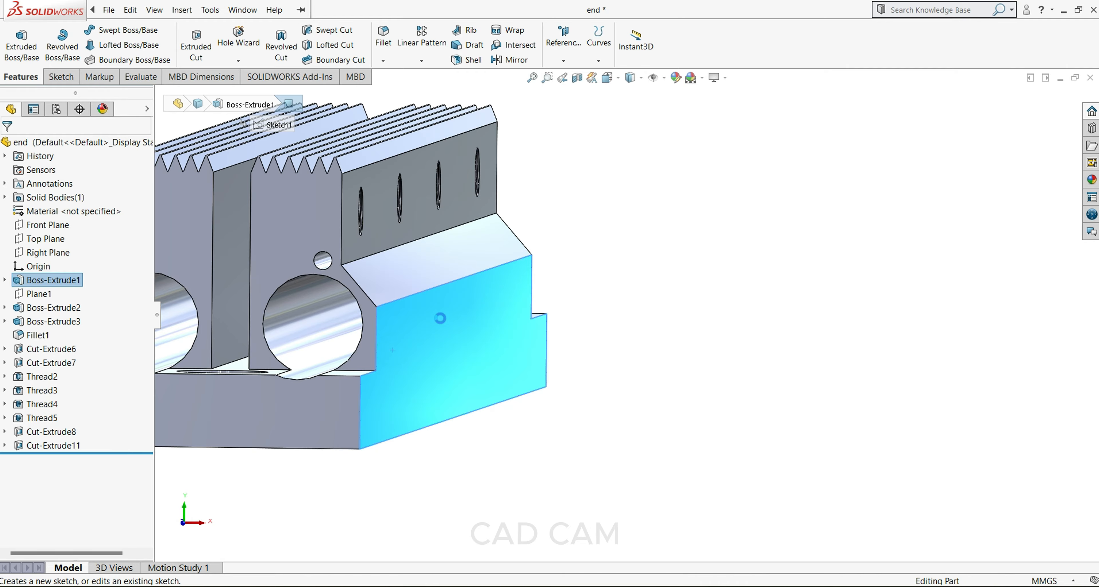
pyautogui.press('space')
pyautogui.click(354, 532)
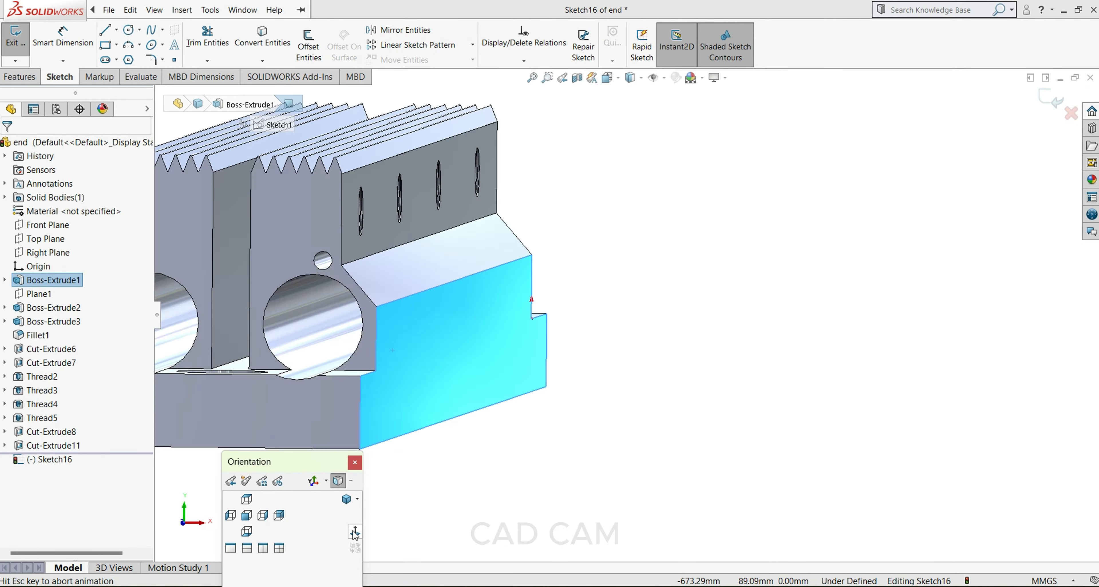
pyautogui.scroll(-5, 466, 333)
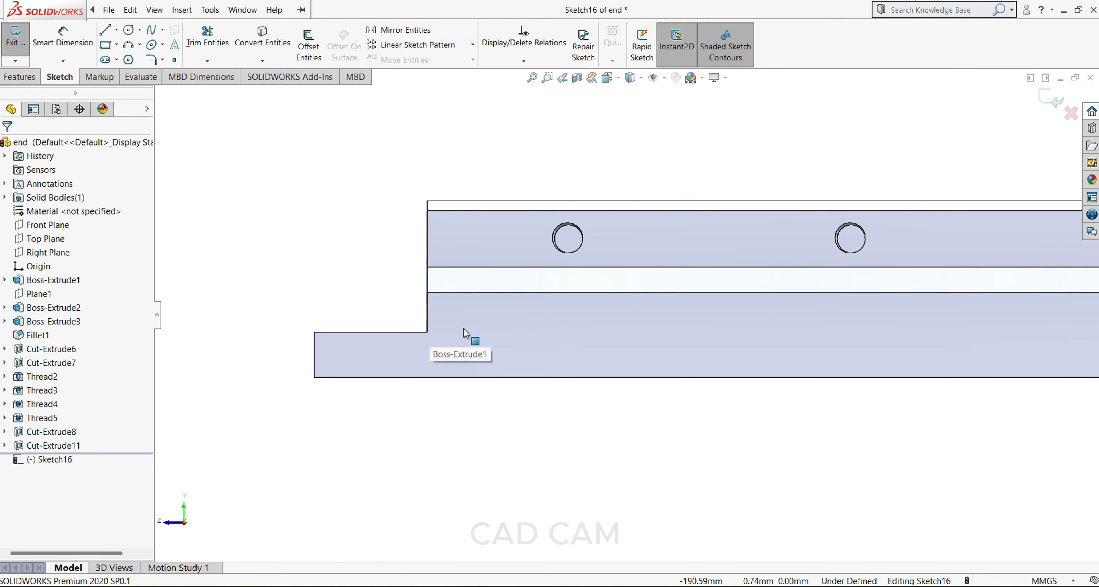
pyautogui.click(128, 30)
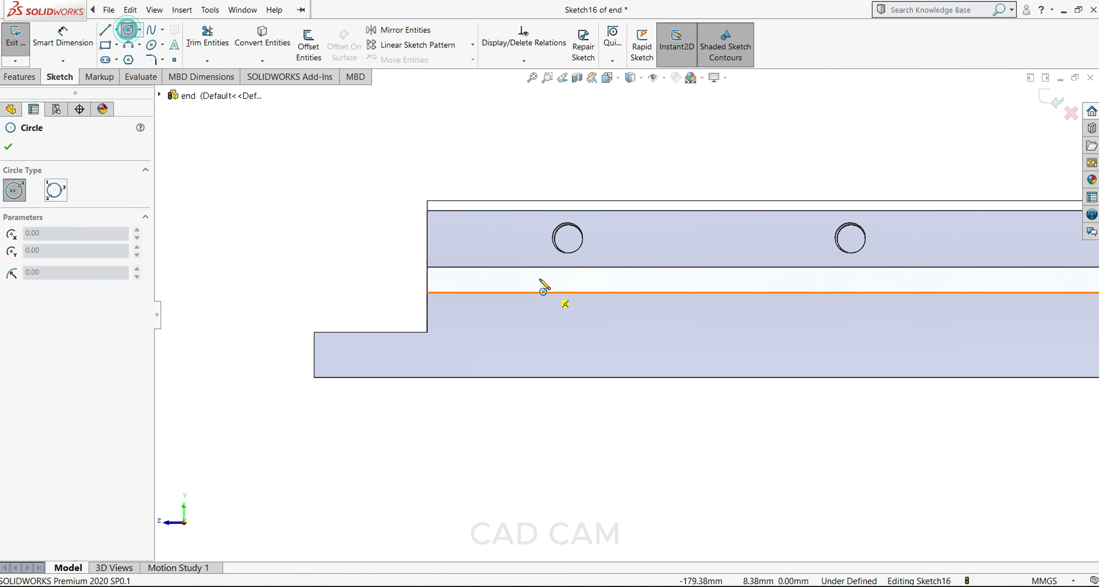
pyautogui.click(447, 318)
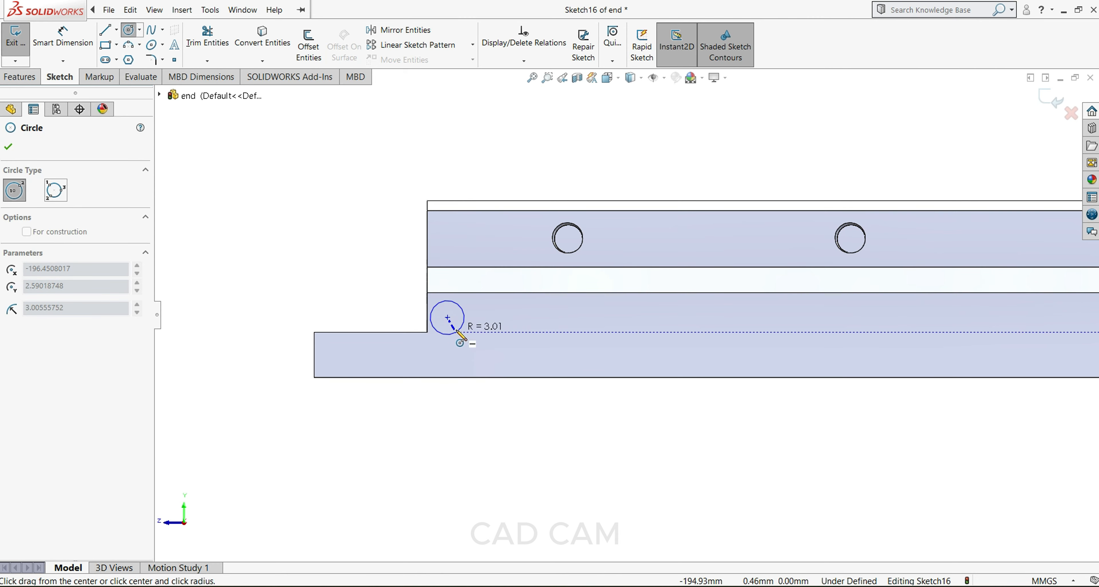
pyautogui.click(459, 330)
pyautogui.click(8, 147)
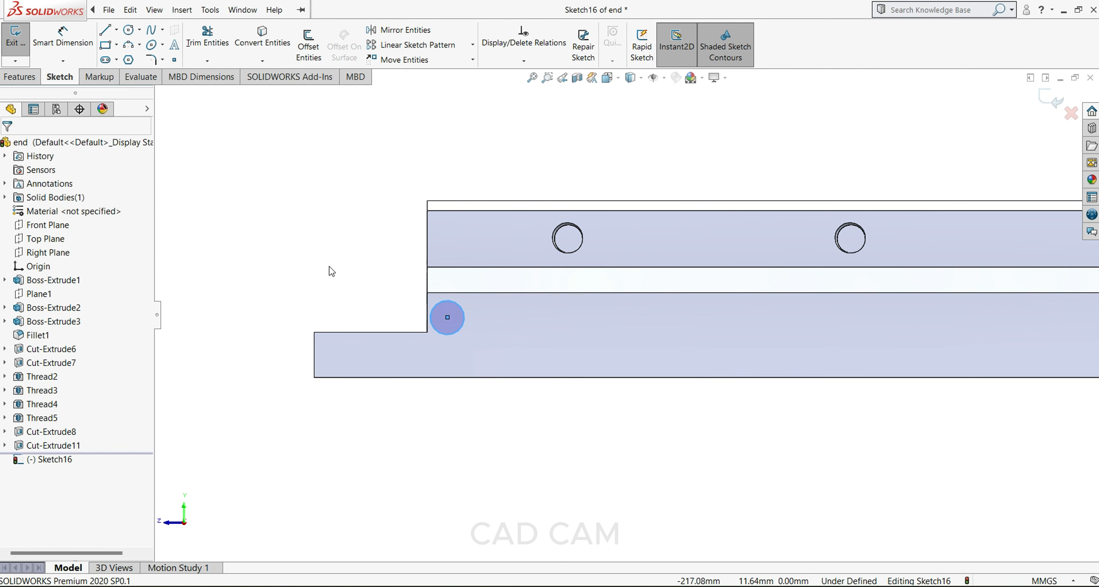
# Step: Set the diameter of the circle on the lower side face to 3 mm
pyautogui.click(86, 46)
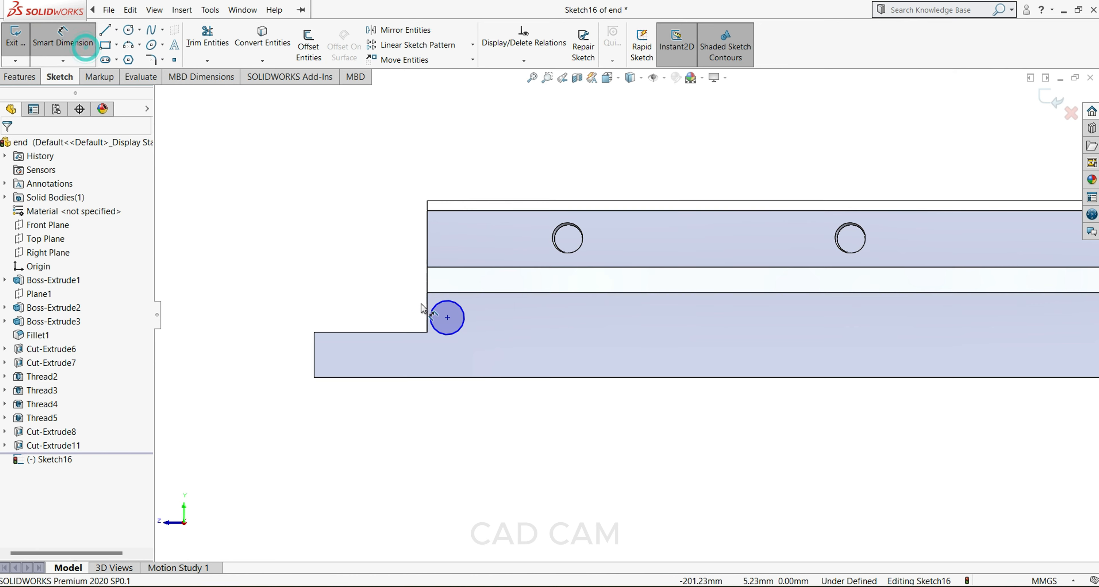
pyautogui.click(441, 338)
pyautogui.click(361, 306)
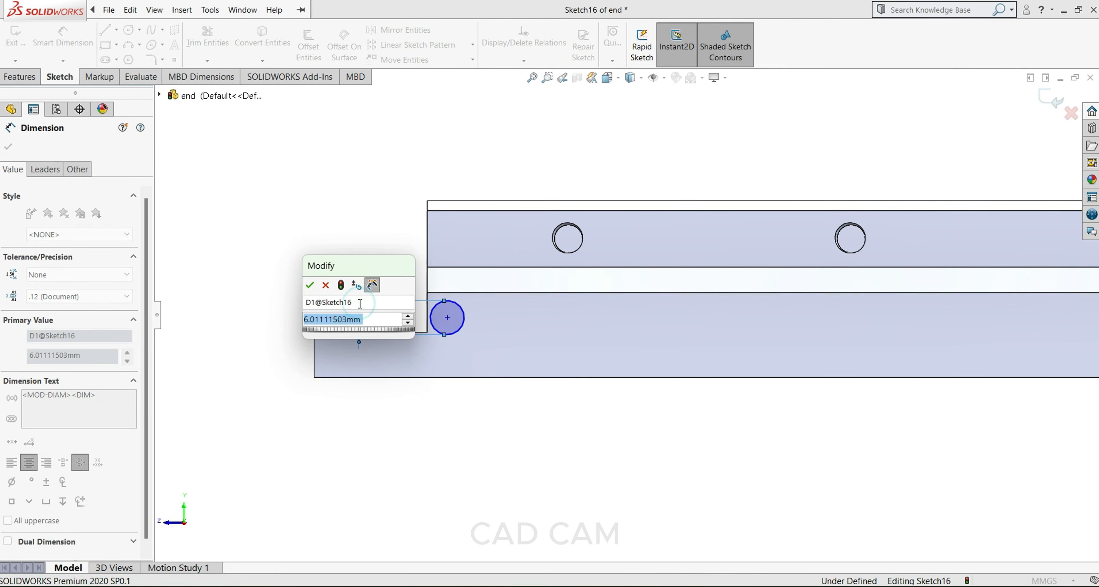
pyautogui.write('3')
pyautogui.press('Return')
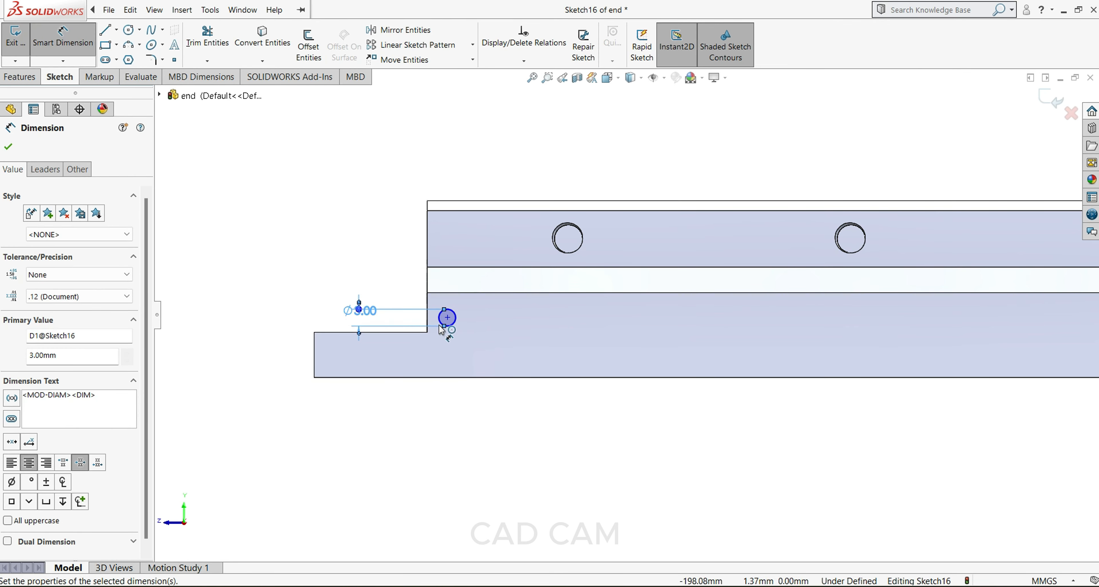
# Step: Set the horizontal distance from the 3 mm circle's centre to the vertical edge of the end step to 4 mm
pyautogui.scroll(-3, 439, 329)
pyautogui.click(485, 305)
pyautogui.click(442, 312)
pyautogui.click(479, 384)
pyautogui.write('4')
pyautogui.press('Return')
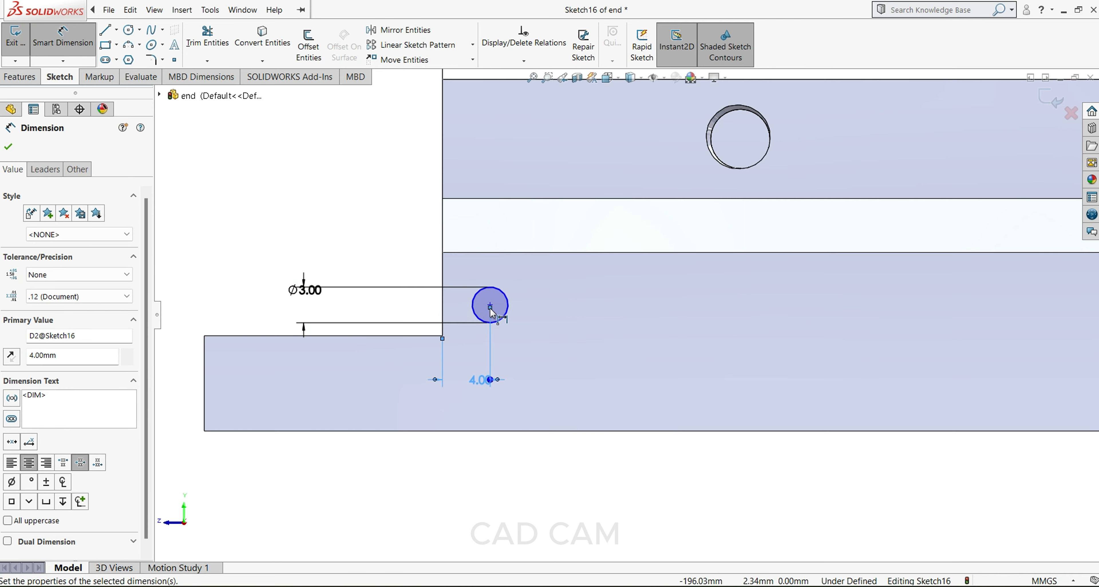
# Step: Set the 3 mm circle's centre 3 mm above the horizontal edge of the end step
pyautogui.press('Escape')
pyautogui.click(490, 305)
pyautogui.click(423, 338)
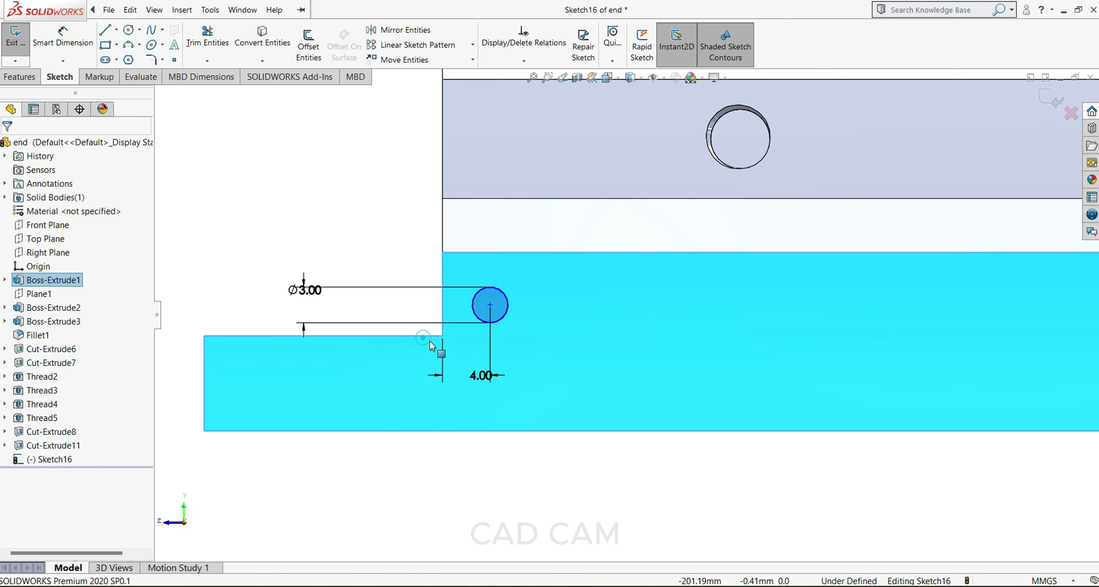
pyautogui.press('Escape')
pyautogui.click(79, 34)
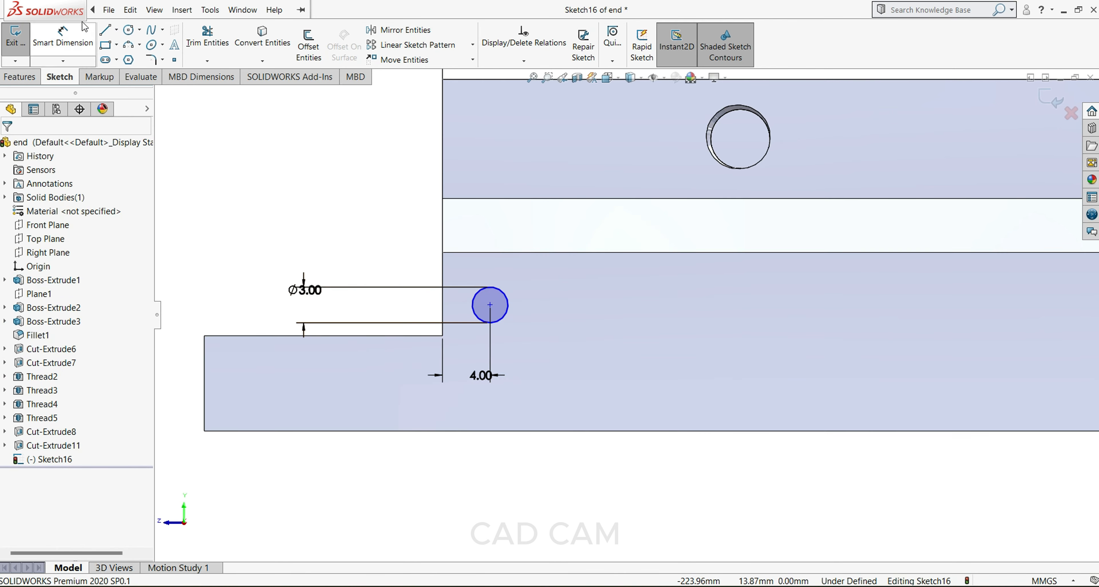
pyautogui.click(370, 336)
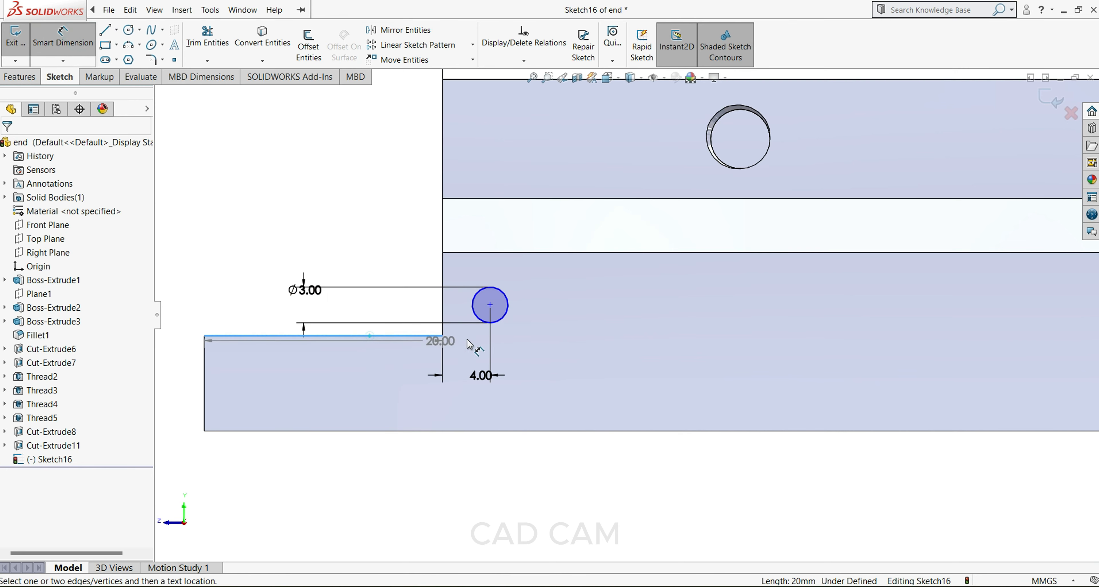
pyautogui.click(491, 306)
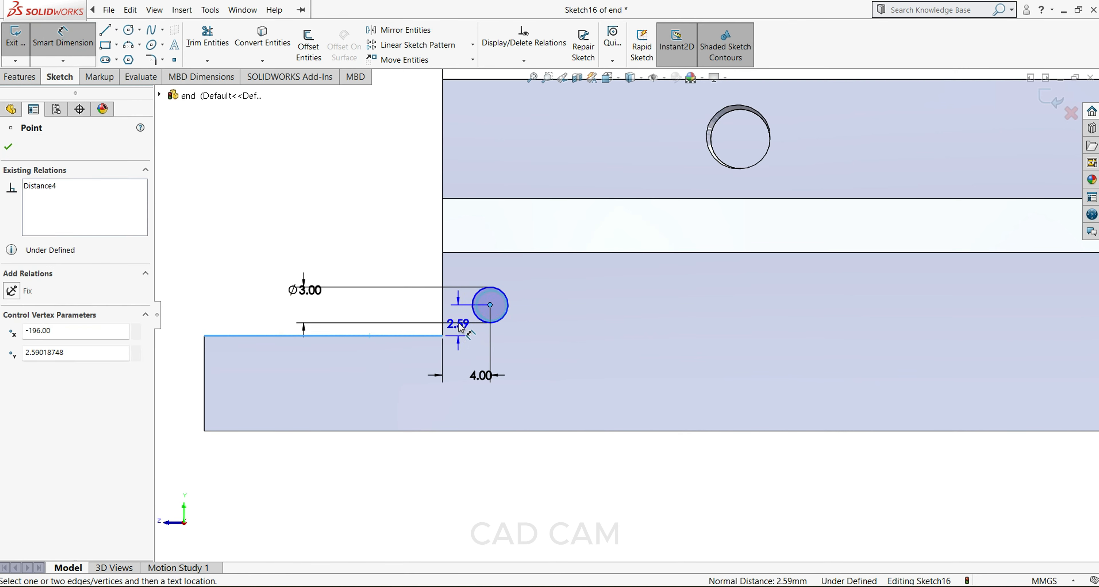
pyautogui.click(460, 326)
pyautogui.press('Return')
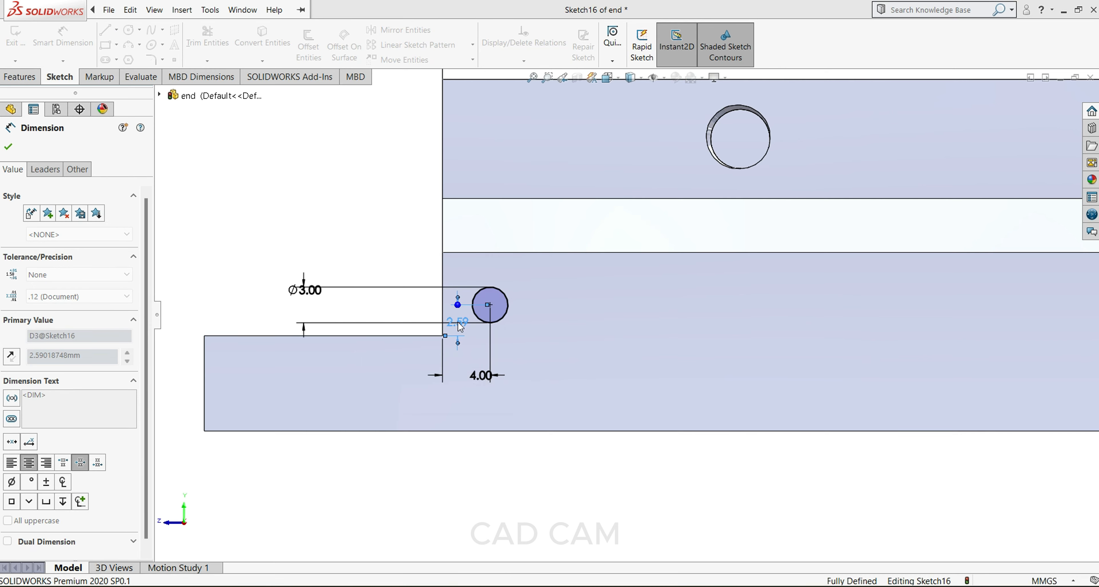
pyautogui.click(9, 147)
# Step: Make a blind extruded cut of the 3 mm circle, 5 mm deep into the side face
pyautogui.click(25, 76)
pyautogui.click(198, 37)
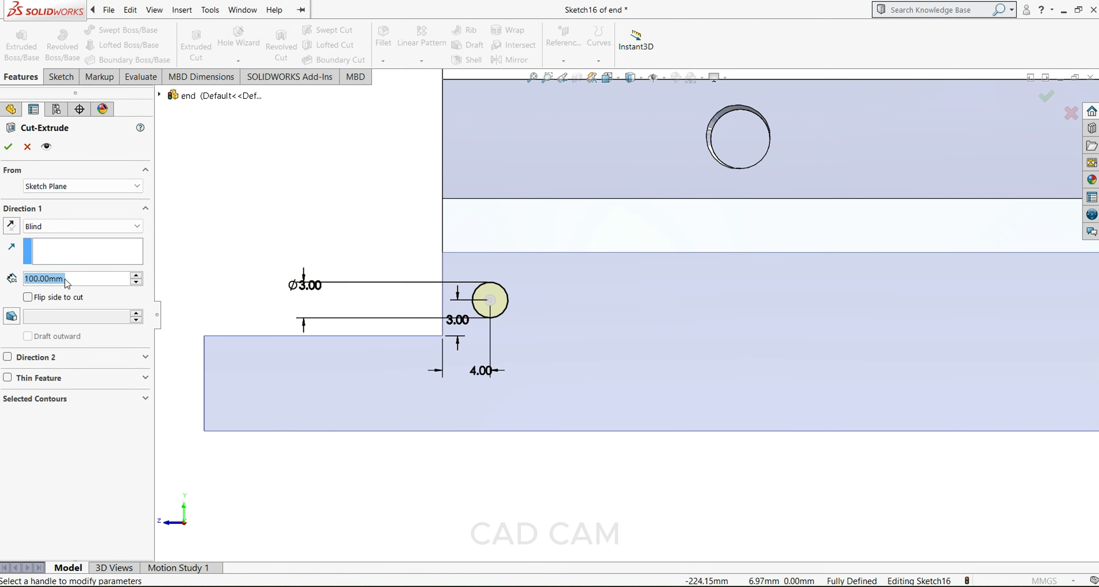
pyautogui.write('5')
pyautogui.press('Return')
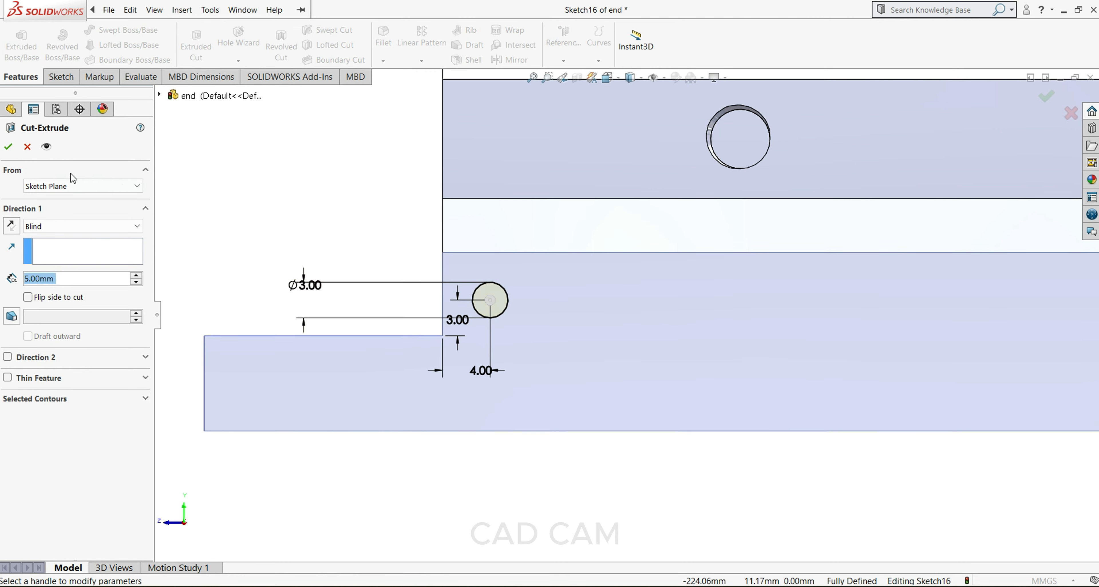
pyautogui.click(5, 149)
# Step: Sketch a circle about 3 mm in diameter on the side face with the threaded holes, directly above the 3 mm side hole
pyautogui.moveTo(400, 319); pyautogui.dragTo(567, 367, button='middle')
pyautogui.moveTo(565, 392); pyautogui.dragTo(456, 262, button='middle')
pyautogui.click(435, 184)
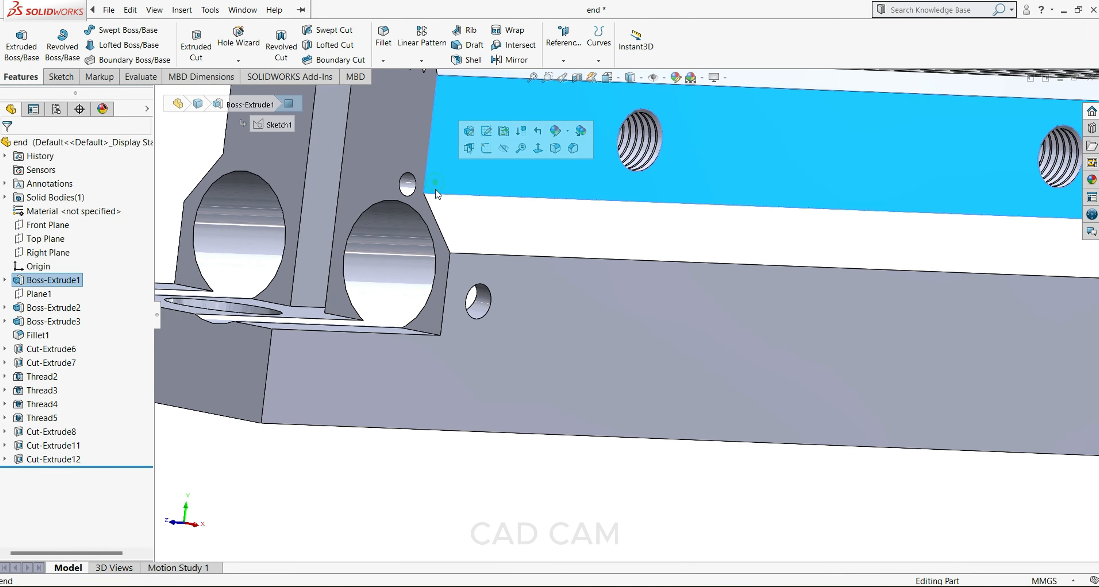
pyautogui.click(488, 147)
pyautogui.press('space')
pyautogui.click(357, 529)
pyautogui.scroll(-6, 427, 308)
pyautogui.click(240, 285)
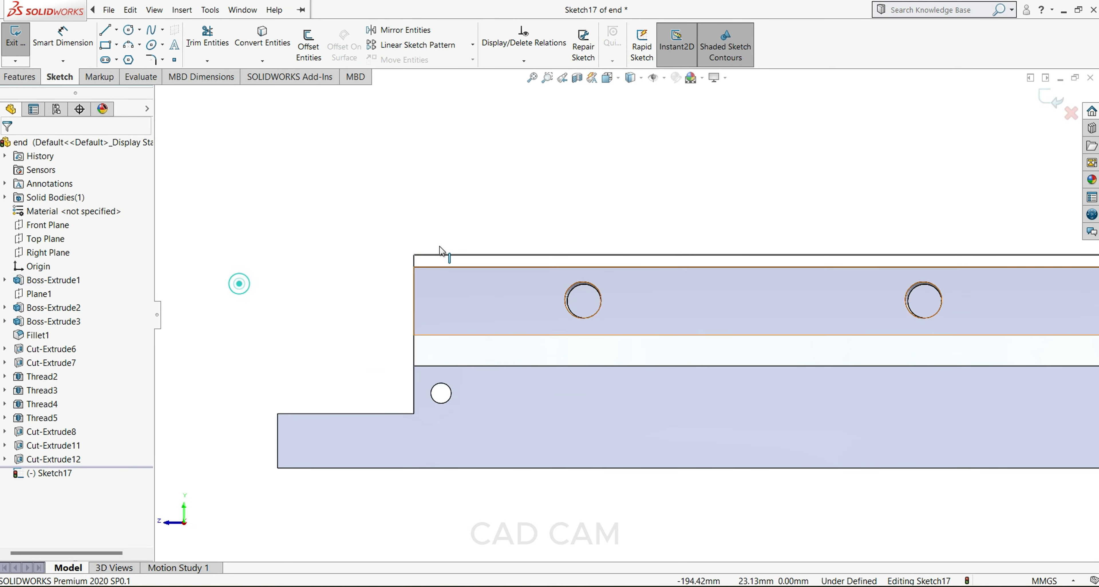
pyautogui.click(128, 31)
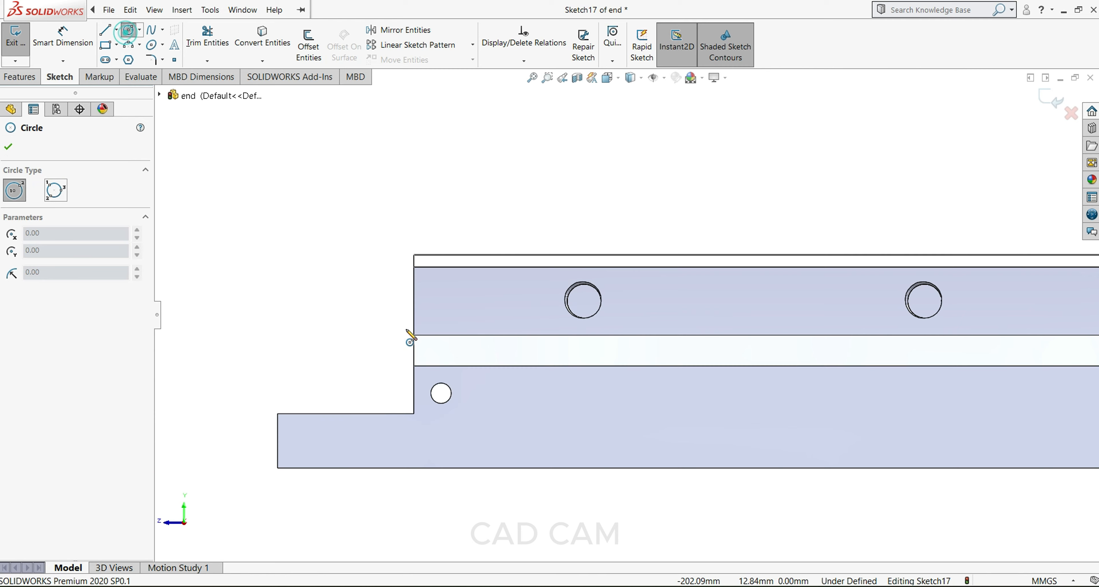
pyautogui.click(441, 329)
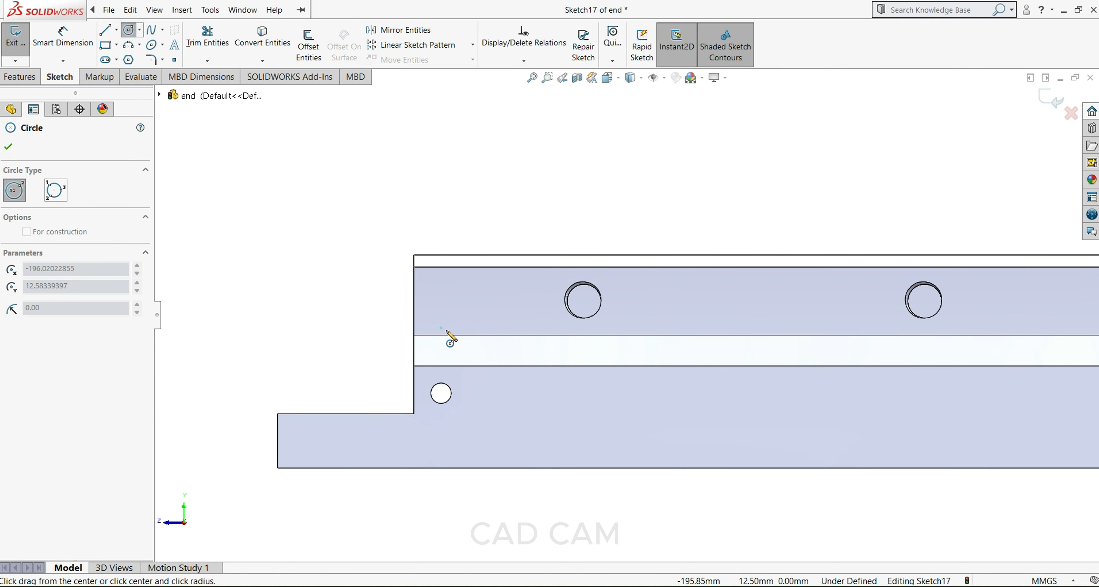
pyautogui.click(460, 341)
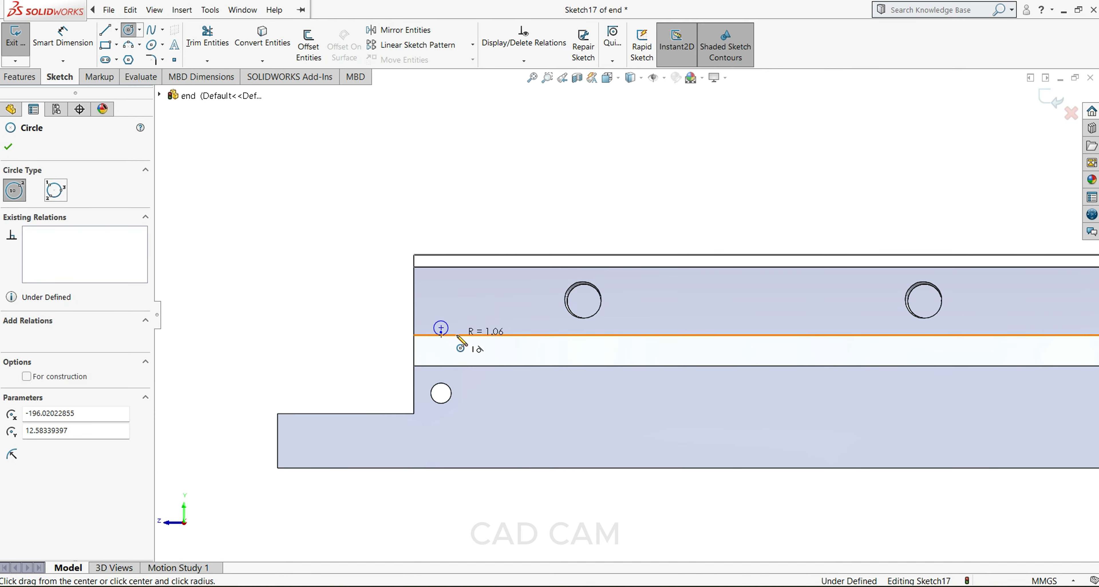
pyautogui.scroll(-5, 408, 339)
pyautogui.click(8, 146)
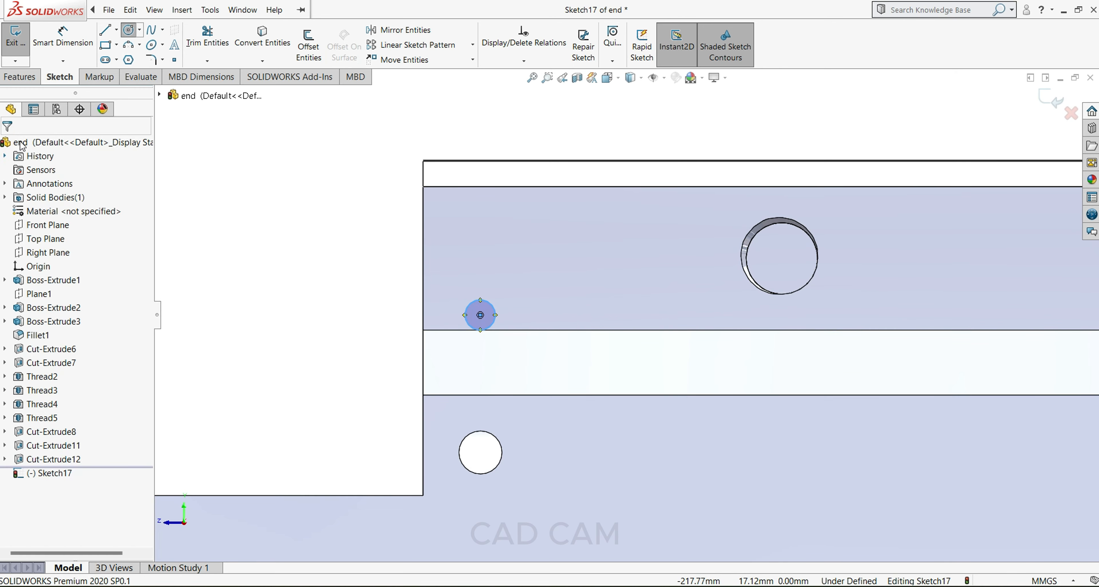
# Step: Set the upper circle's diameter to 1.5 mm
pyautogui.click(60, 37)
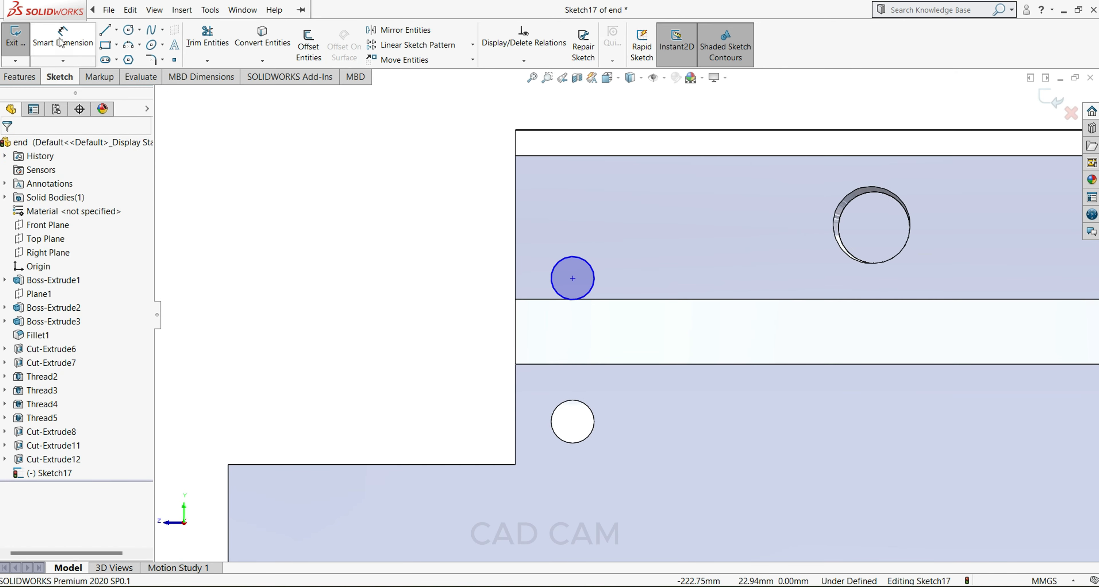
pyautogui.click(576, 301)
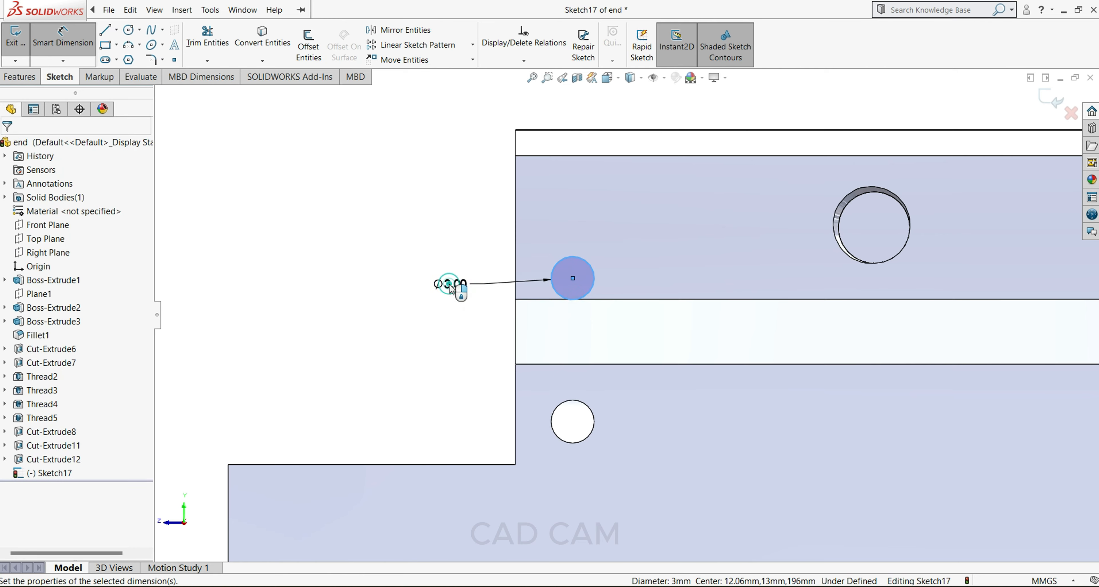
pyautogui.click(450, 287)
pyautogui.write('1.5')
pyautogui.press('Return')
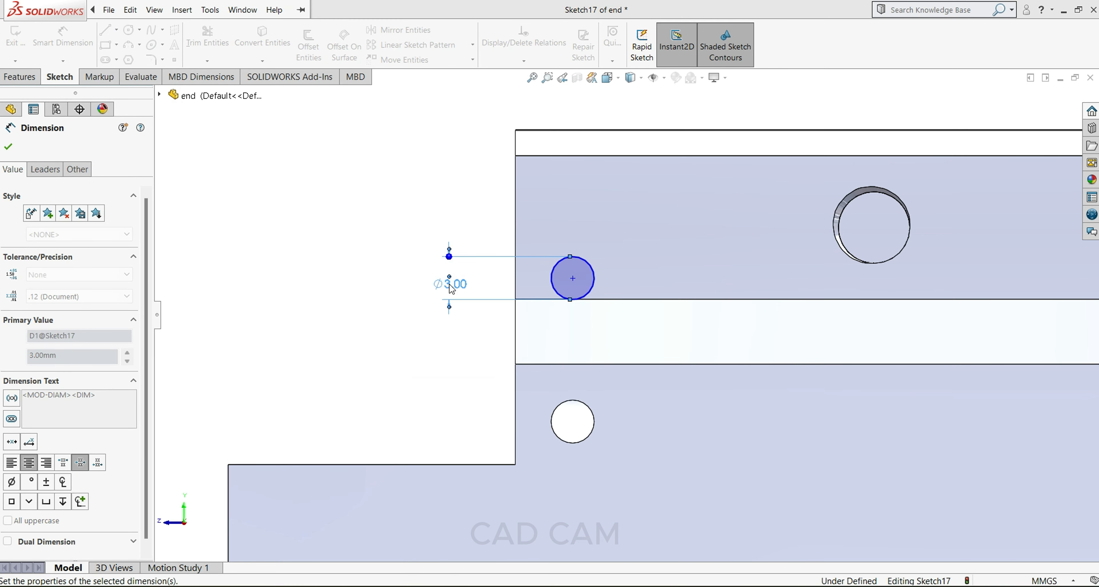
# Step: Set the 1.5 mm circle's centre 12 mm above the horizontal edge of the end step
pyautogui.click(572, 279)
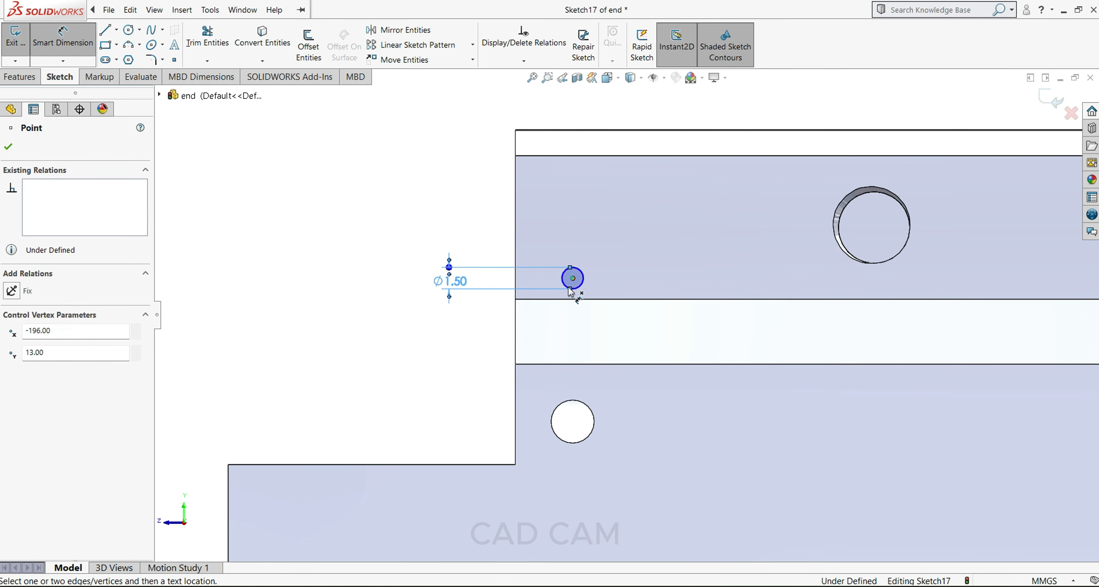
pyautogui.click(500, 466)
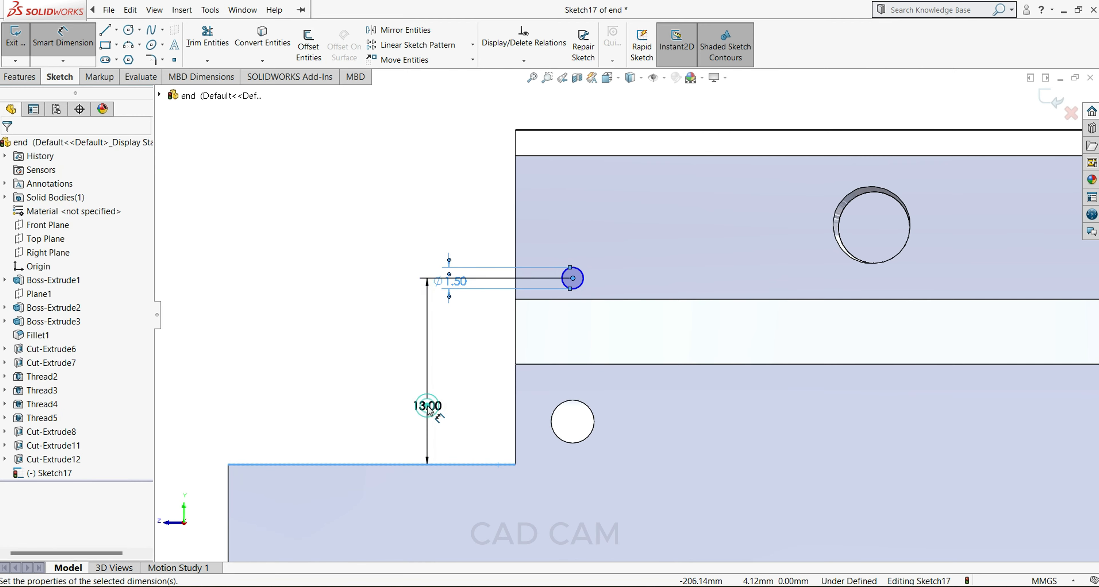
pyautogui.click(427, 409)
pyautogui.write('12')
pyautogui.press('Return')
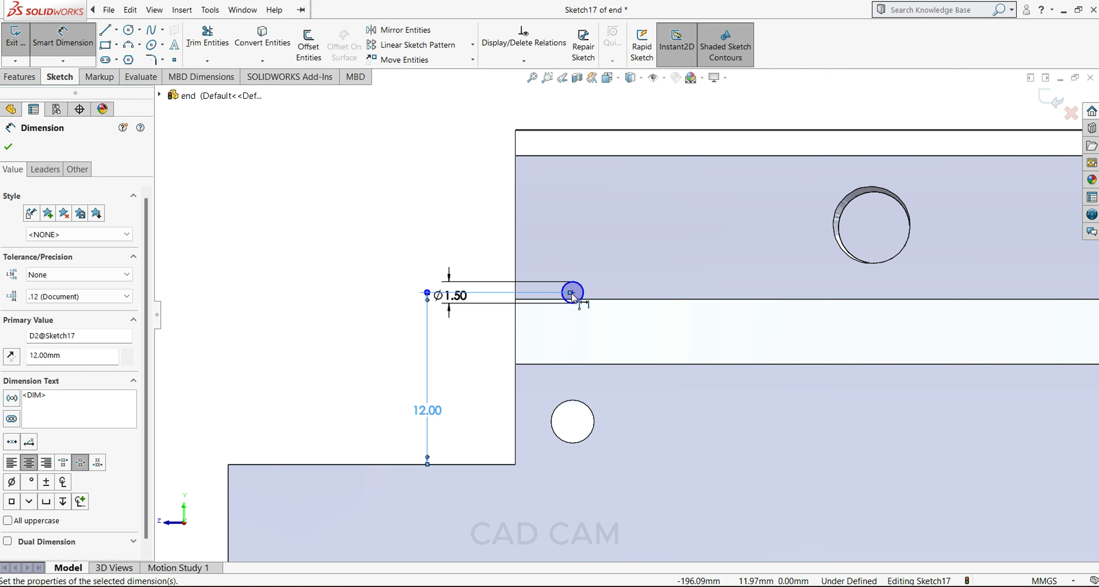
# Step: Dimension the 1.5 mm circle's centre 4 mm from the rail's vertical end edge
pyautogui.scroll(-3, 573, 298)
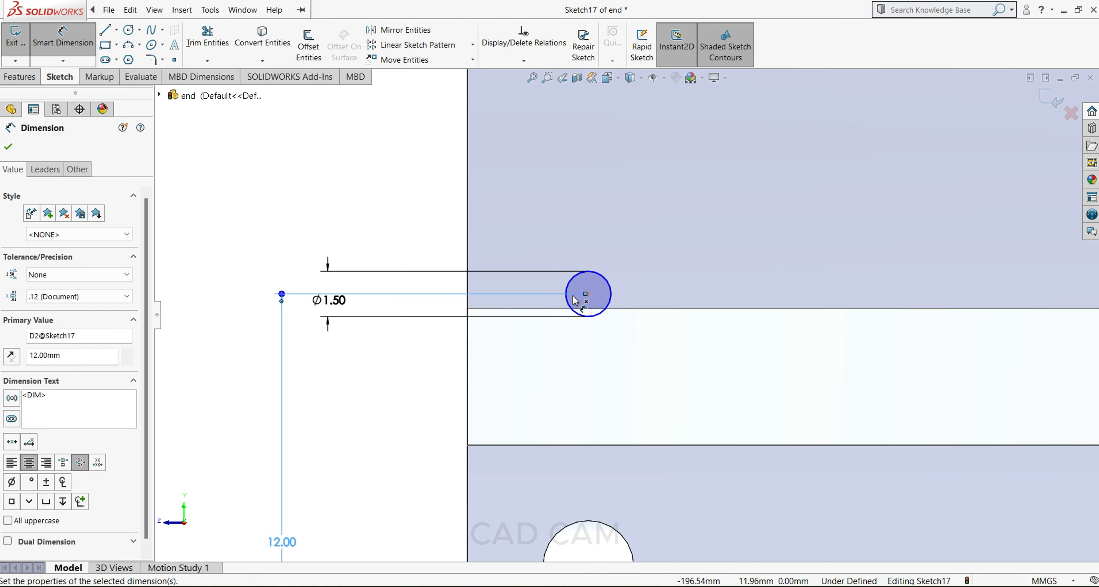
pyautogui.click(587, 294)
pyautogui.click(468, 291)
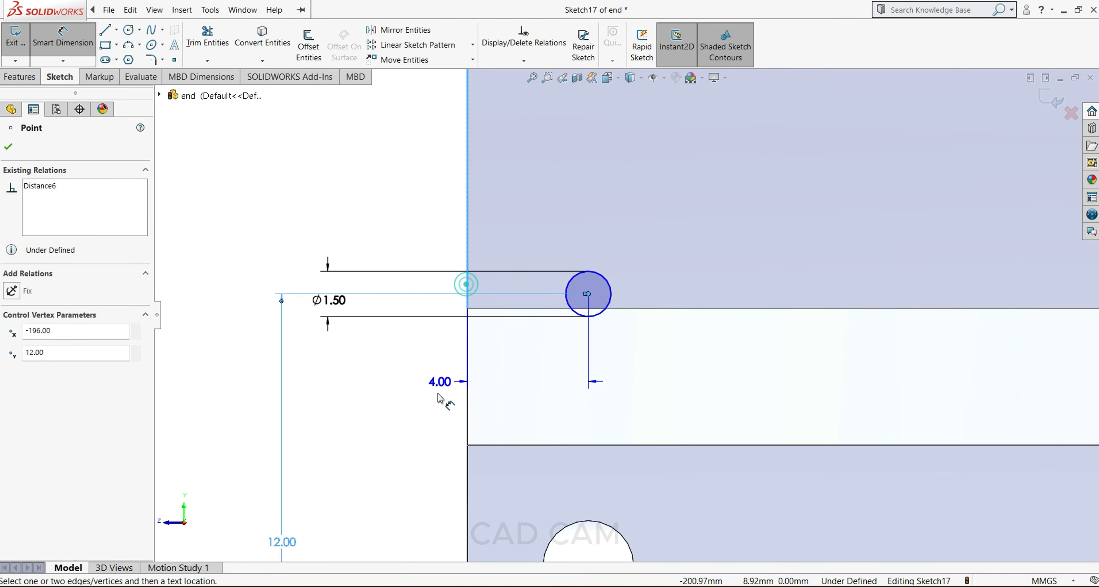
pyautogui.click(439, 407)
pyautogui.click(383, 397)
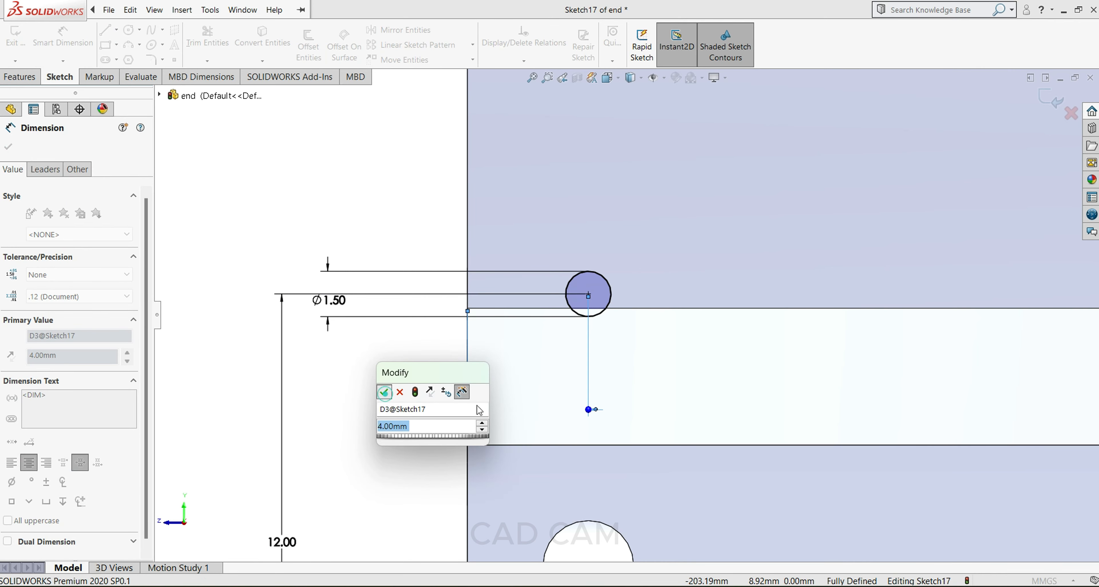
pyautogui.scroll(2, 598, 364)
pyautogui.click(8, 146)
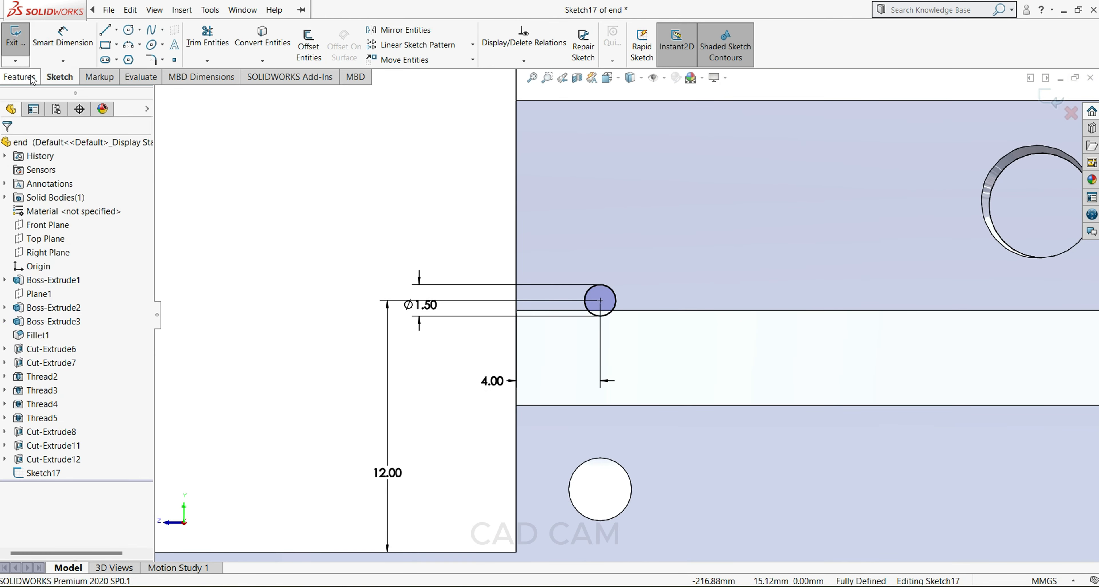
# Step: Cut-extrude the 1.5 mm circle blind 2 mm into the side face, with Direction 2 enabled at 3 mm blind
pyautogui.click(20, 77)
pyautogui.click(201, 59)
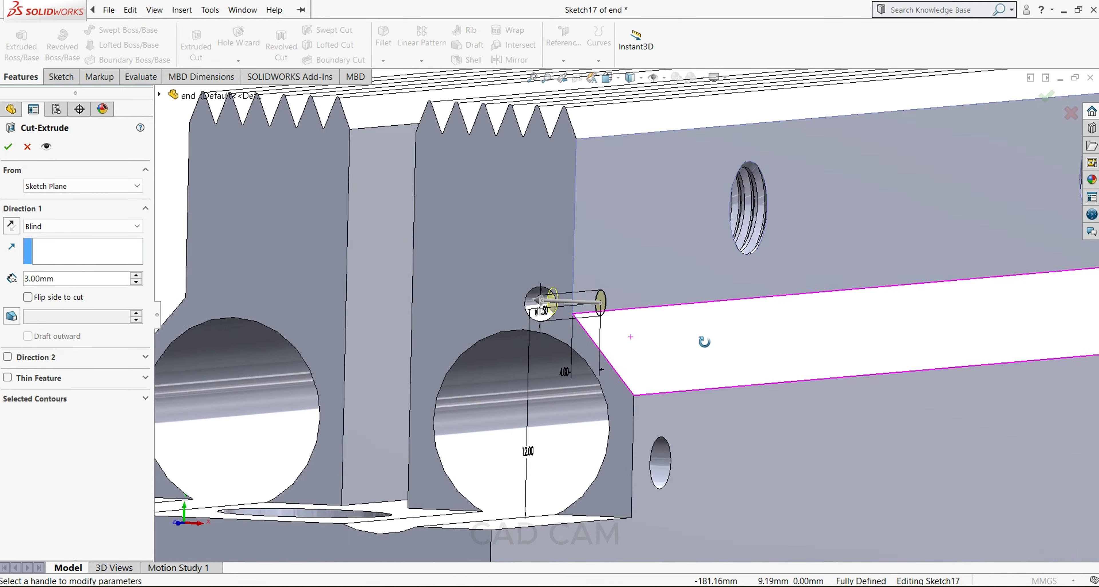
pyautogui.moveTo(704, 342); pyautogui.dragTo(732, 347, button='middle')
pyautogui.click(53, 276)
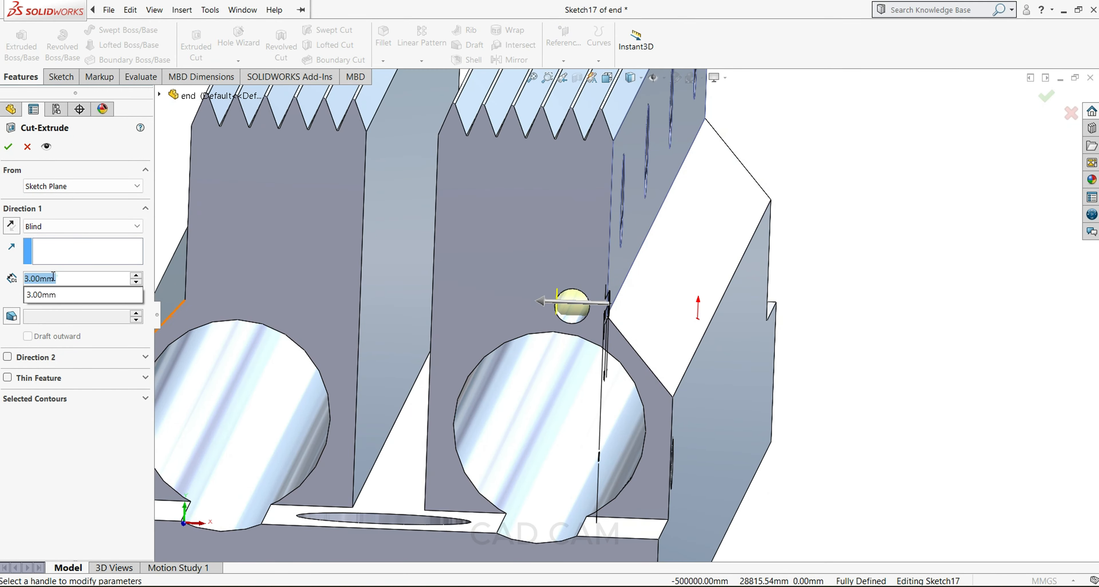
pyautogui.write('2')
pyautogui.press('Return')
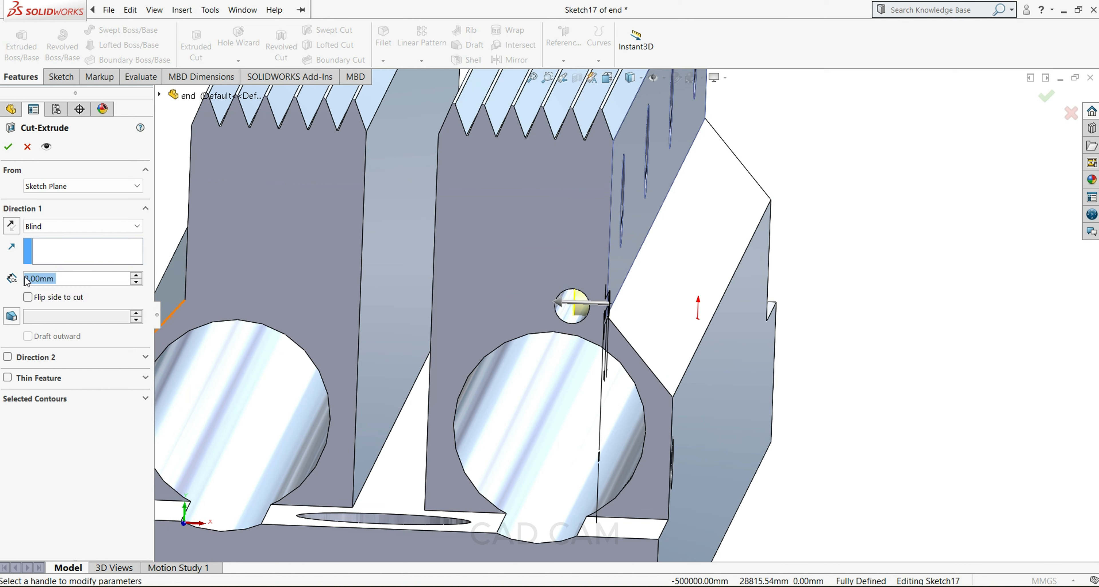
pyautogui.click(8, 358)
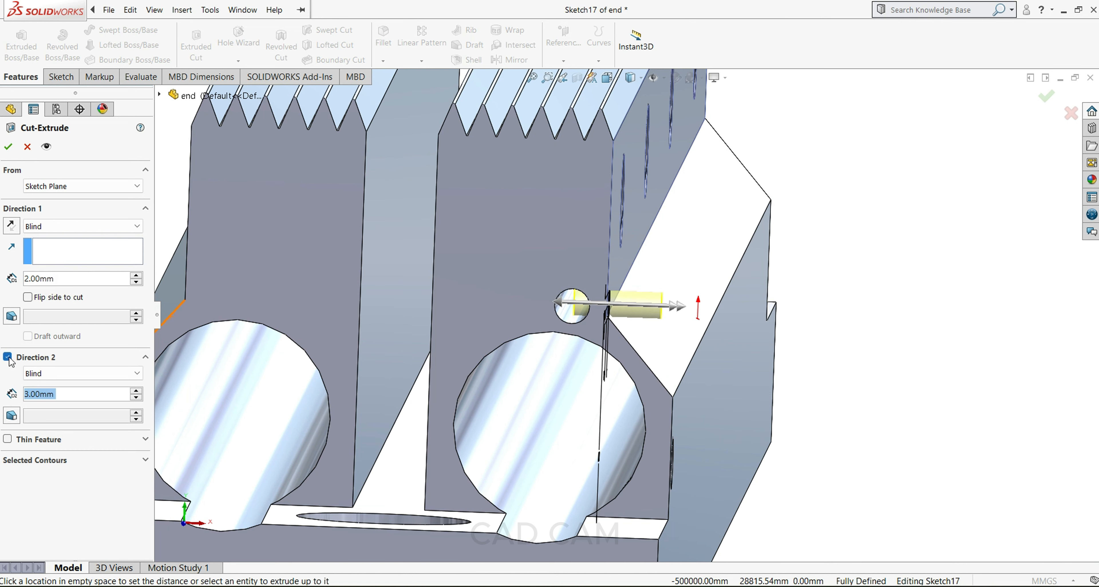
pyautogui.click(8, 147)
# Step: Cut an M3x0.5 metric tap thread 10 mm deep into the 3 mm side hole, starting from its outer edge
pyautogui.moveTo(574, 310); pyautogui.dragTo(606, 290, button='middle')
pyautogui.click(609, 282)
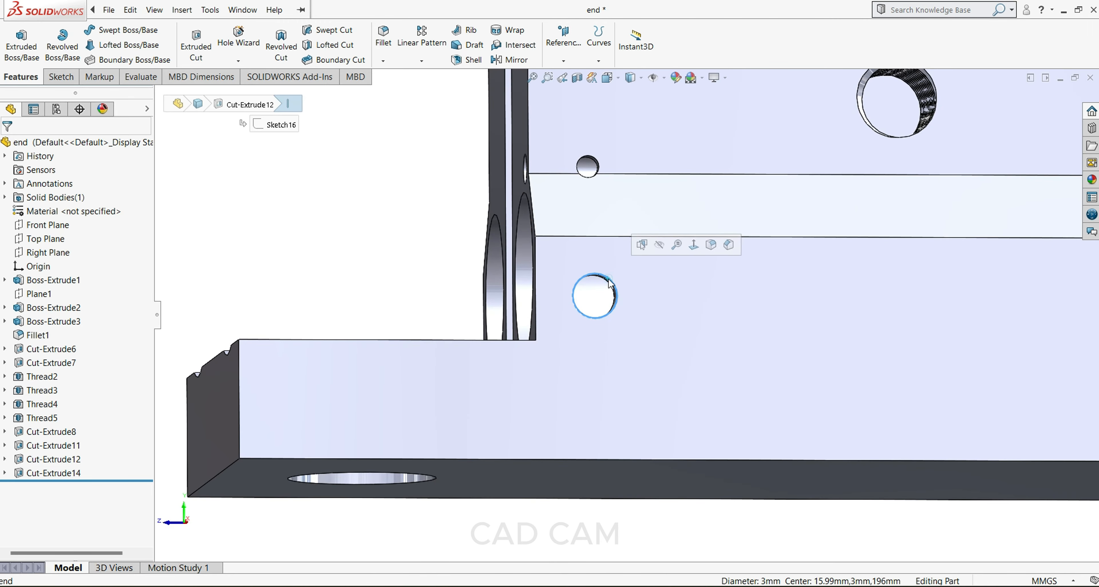
pyautogui.click(238, 61)
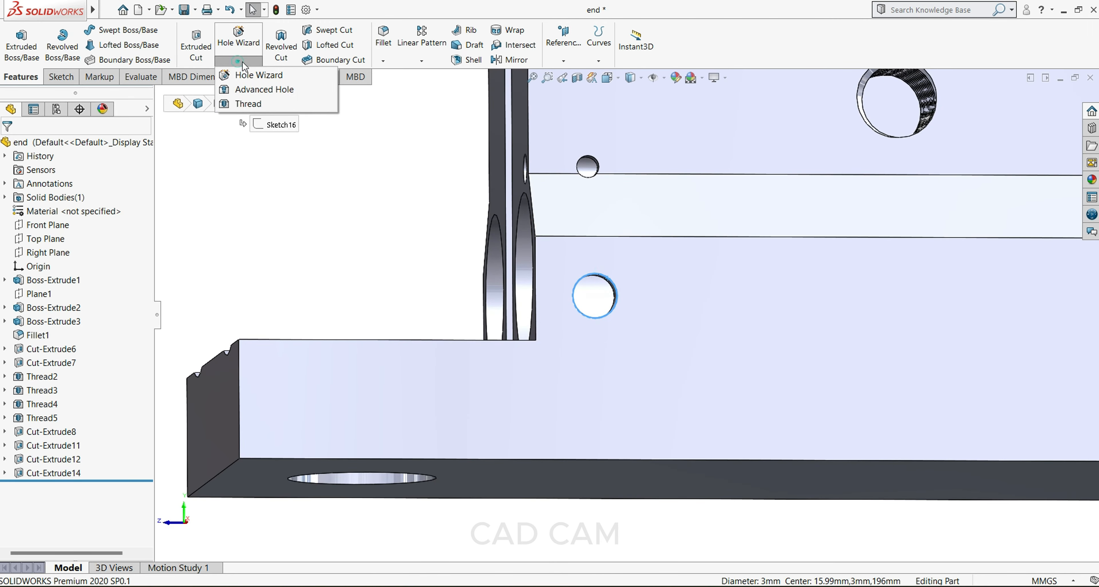
pyautogui.click(245, 104)
pyautogui.click(354, 272)
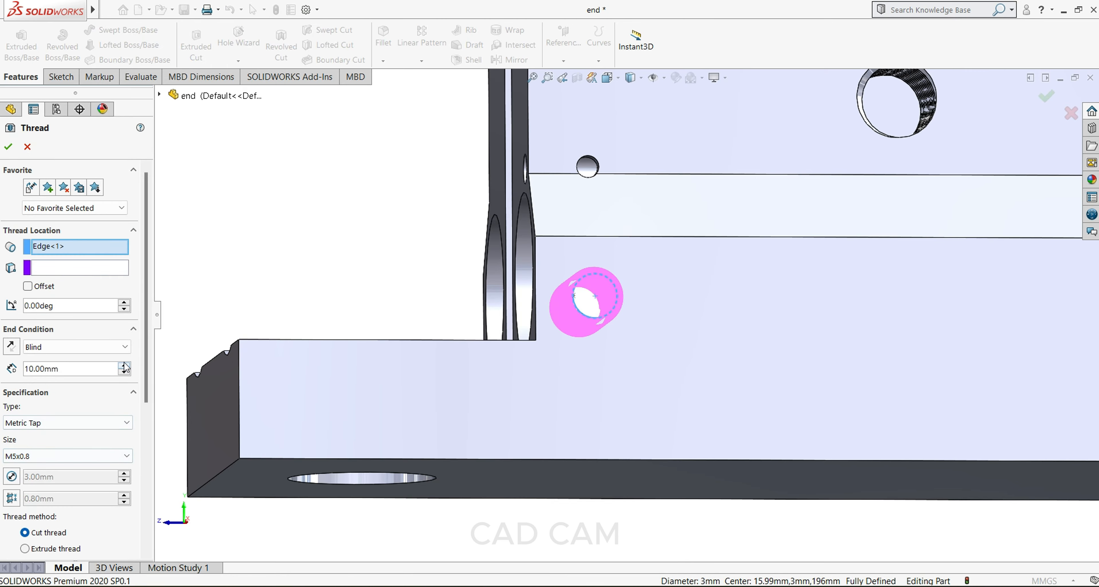
pyautogui.scroll(2, 393, 277)
pyautogui.moveTo(439, 284); pyautogui.dragTo(481, 351, button='middle')
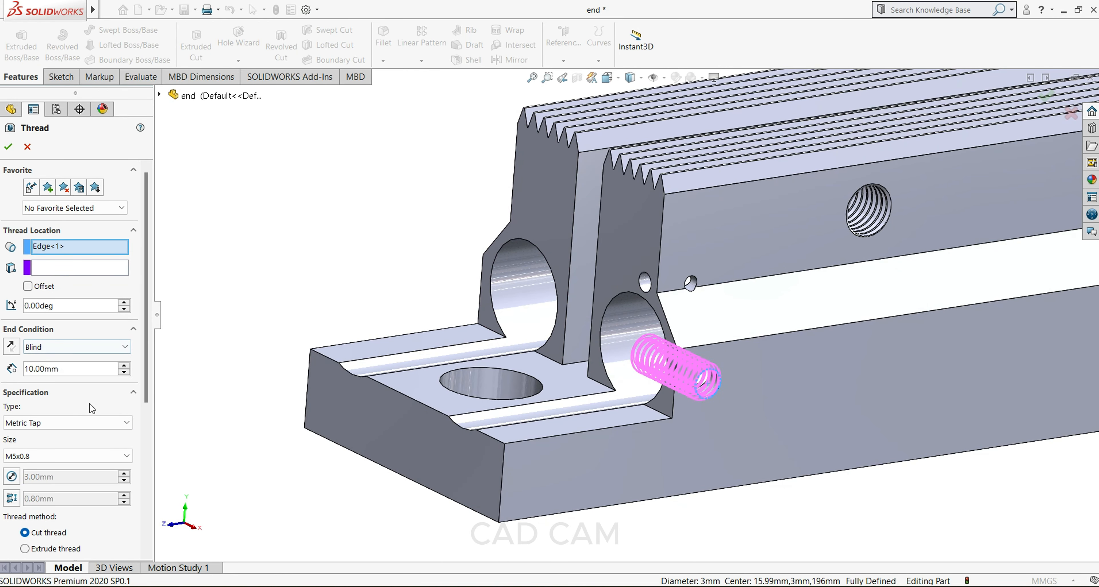
pyautogui.click(88, 459)
pyautogui.scroll(3, 54, 308)
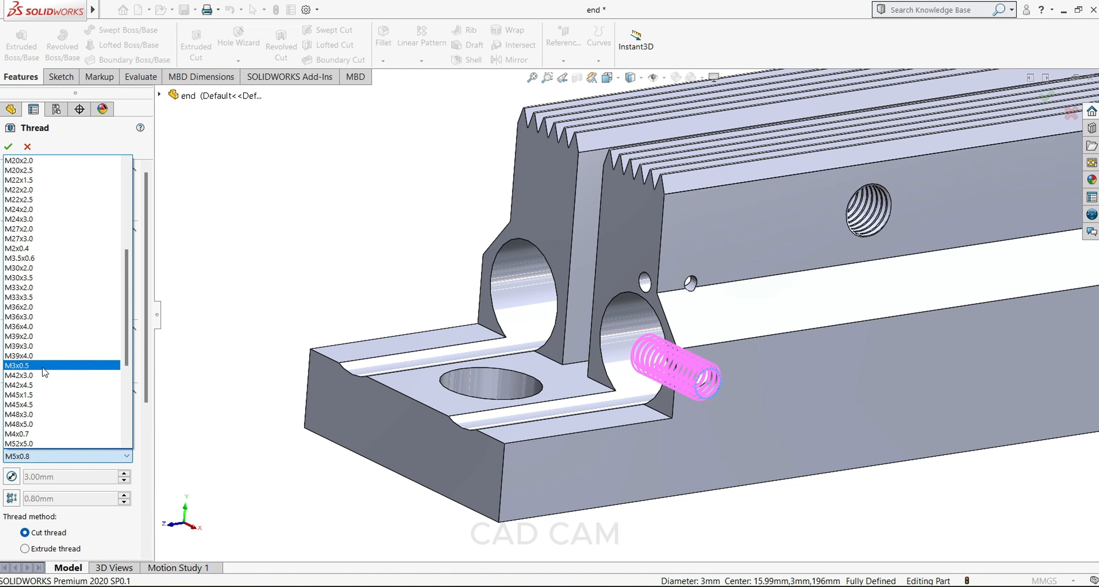
pyautogui.click(44, 368)
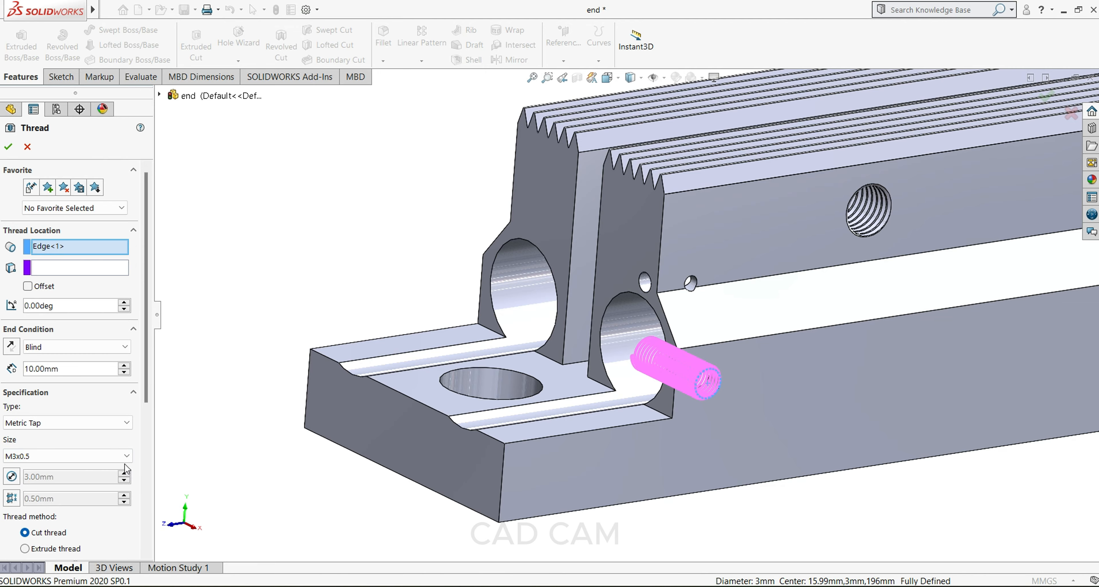
pyautogui.moveTo(273, 299); pyautogui.dragTo(244, 270, button='middle')
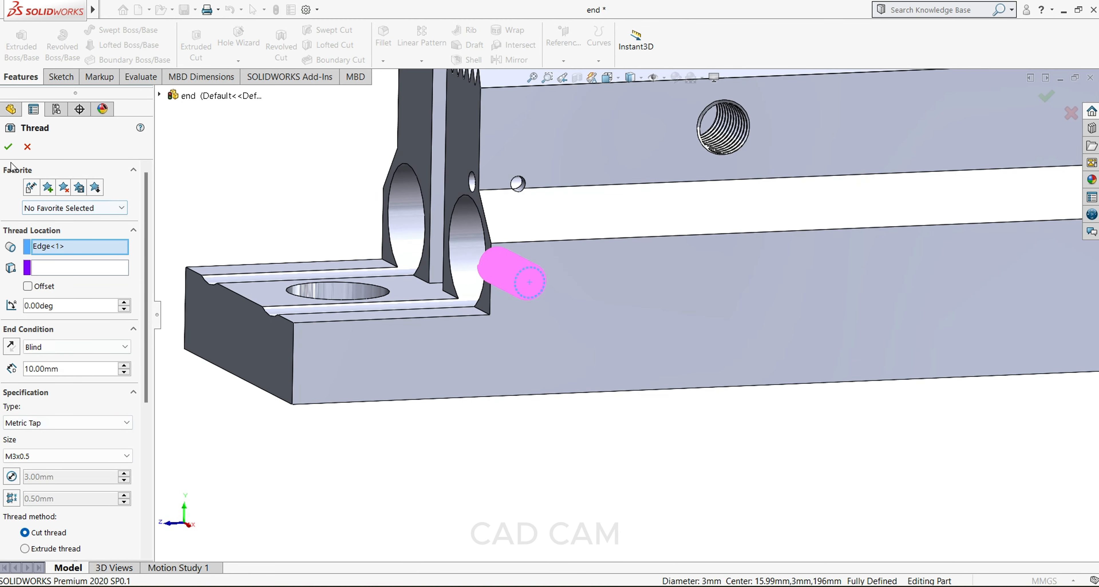
pyautogui.click(8, 147)
# Step: Start an M1.6x0.35 metric tap thread located on the circular edge of the 1.5 mm side hole
pyautogui.moveTo(471, 281); pyautogui.dragTo(551, 322, button='middle')
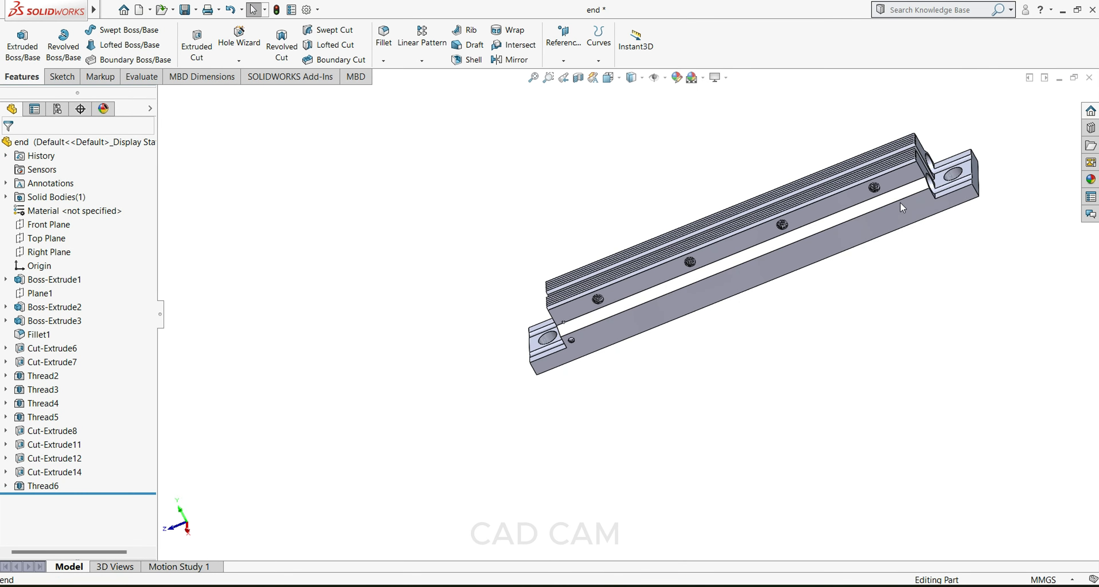
pyautogui.scroll(-2, 899, 205)
pyautogui.moveTo(649, 294); pyautogui.dragTo(436, 349, button='middle')
pyautogui.scroll(-4, 429, 364)
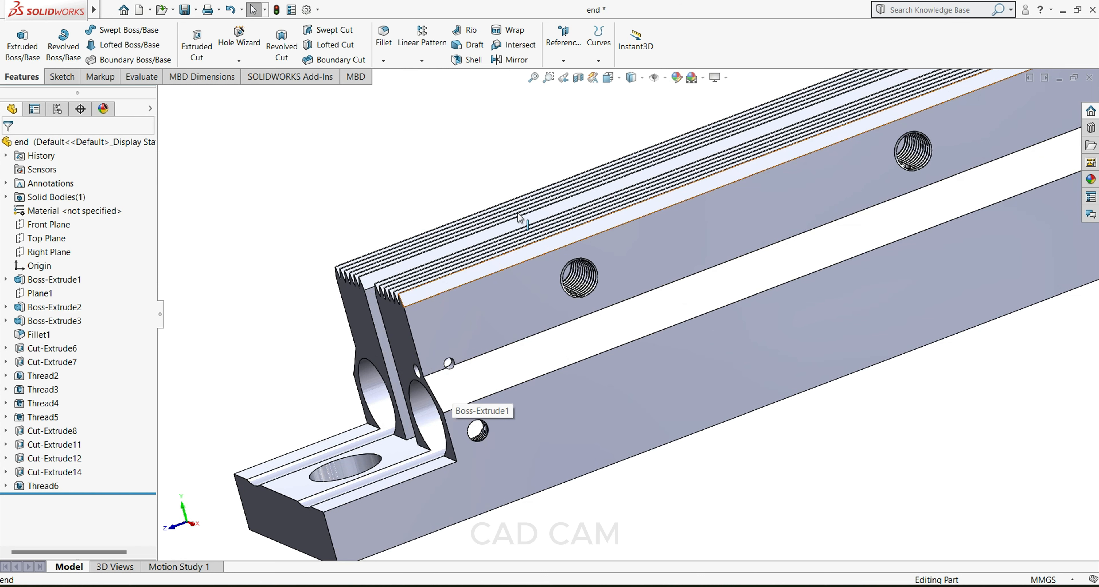
pyautogui.click(240, 60)
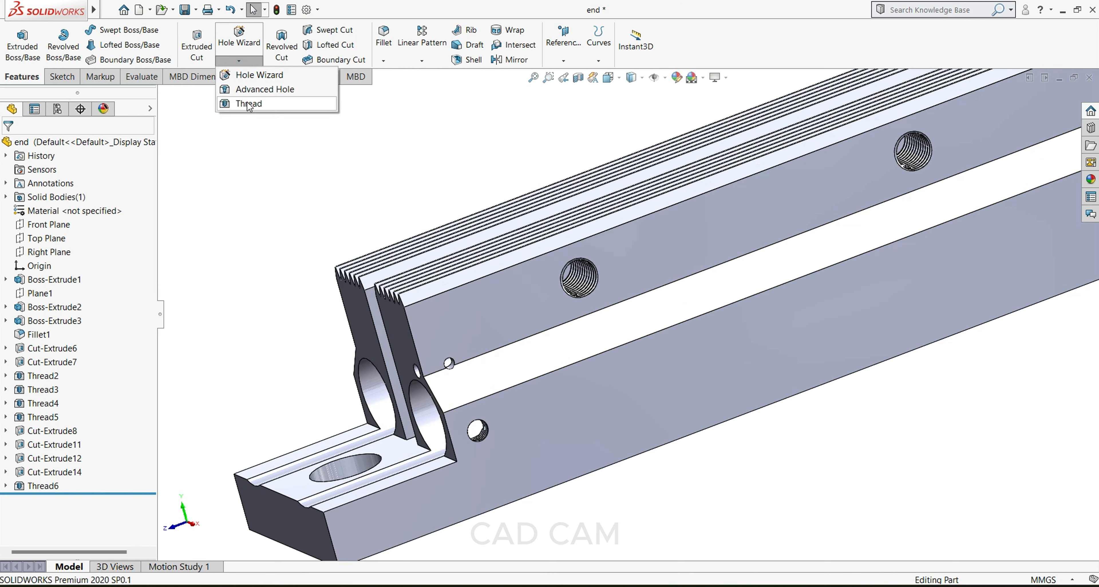
pyautogui.click(247, 103)
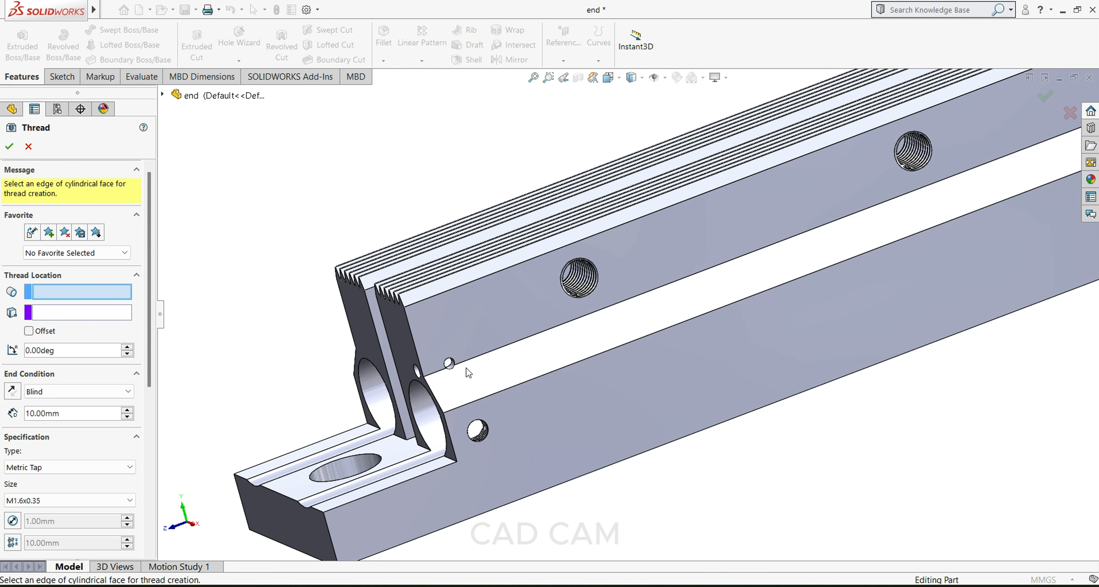
pyautogui.click(448, 362)
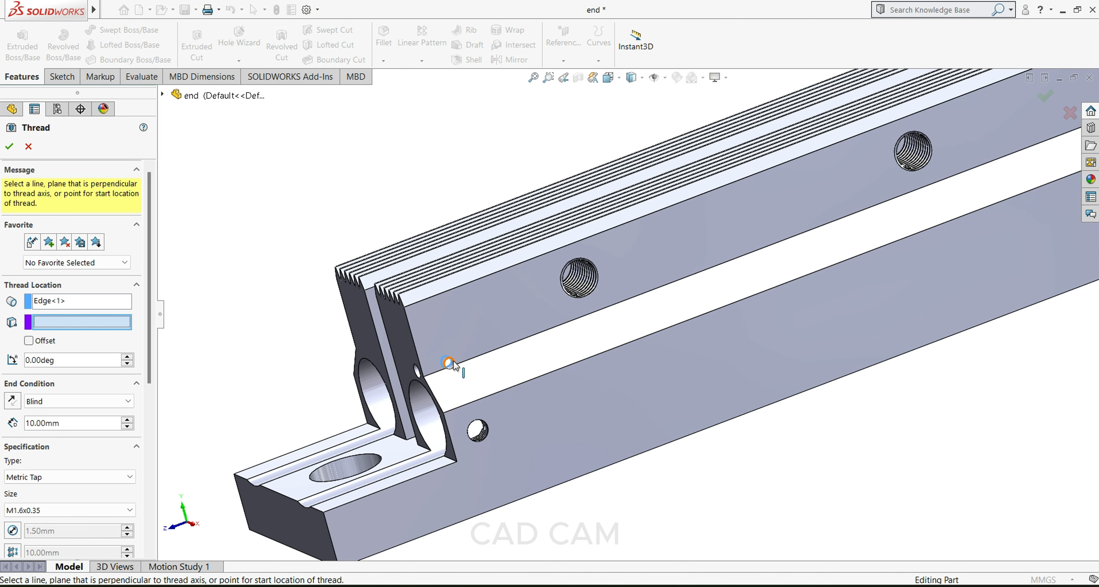
pyautogui.scroll(-3, 450, 363)
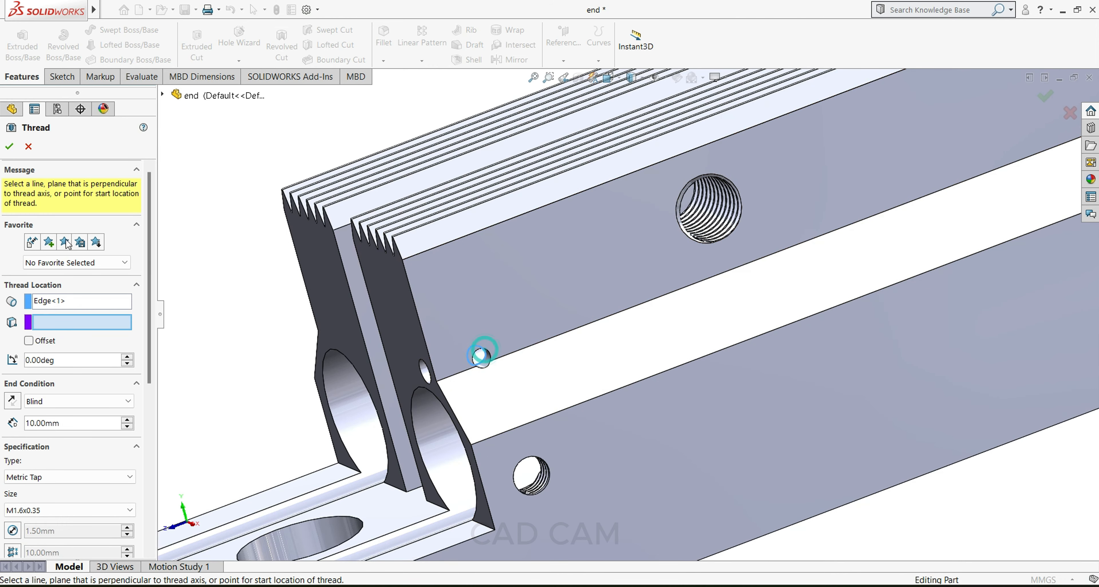
pyautogui.click(73, 302)
pyautogui.rightClick(79, 302)
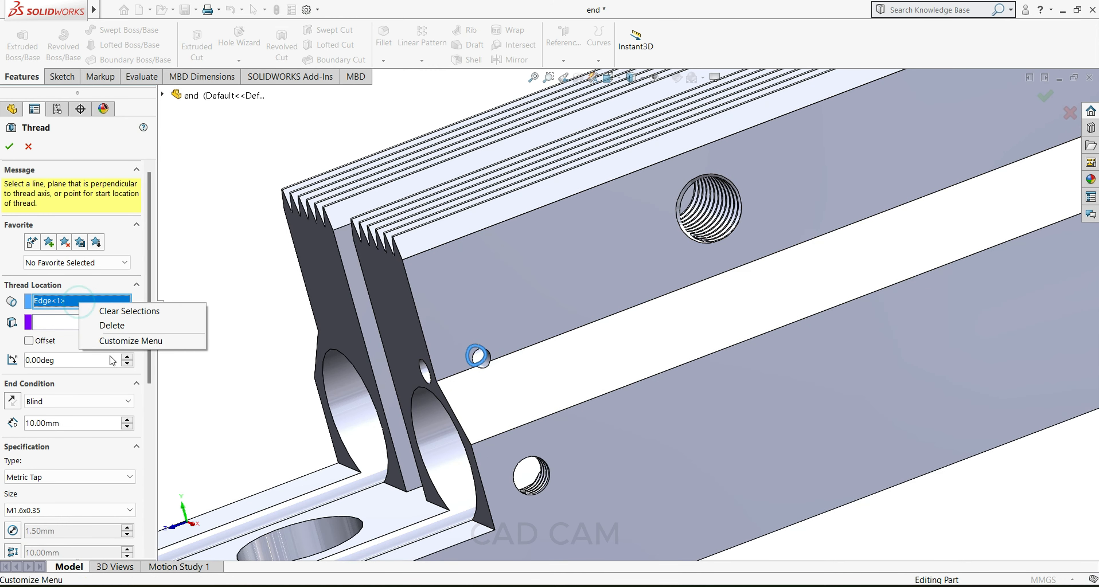
pyautogui.click(108, 326)
pyautogui.click(486, 354)
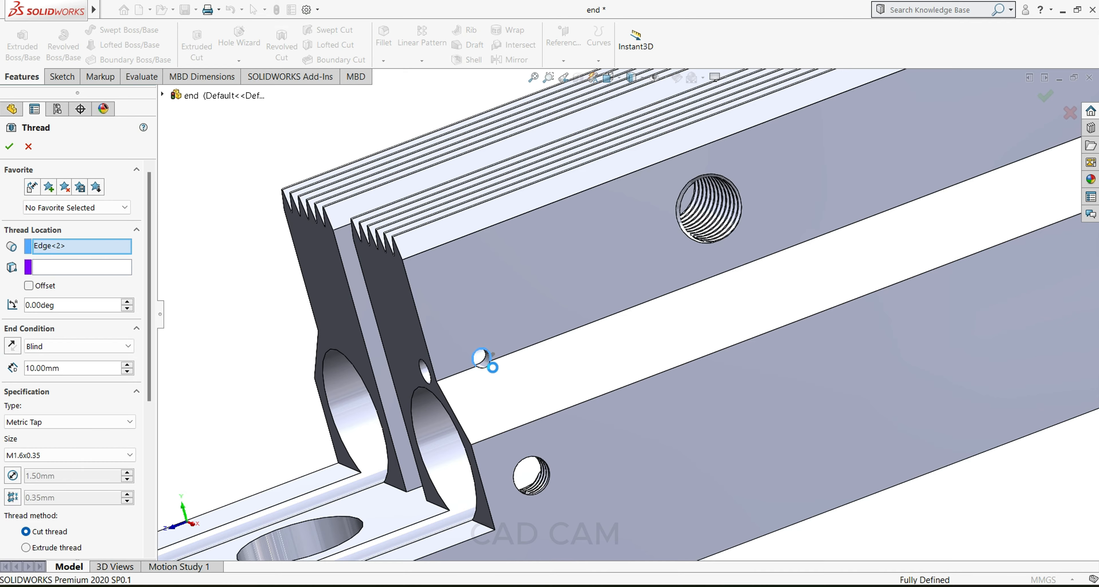
# Step: Offset the M1.6 thread's start 1 mm outward, reverse its direction into the part, and cut it 10 mm deep
pyautogui.moveTo(499, 374); pyautogui.dragTo(635, 413, button='middle')
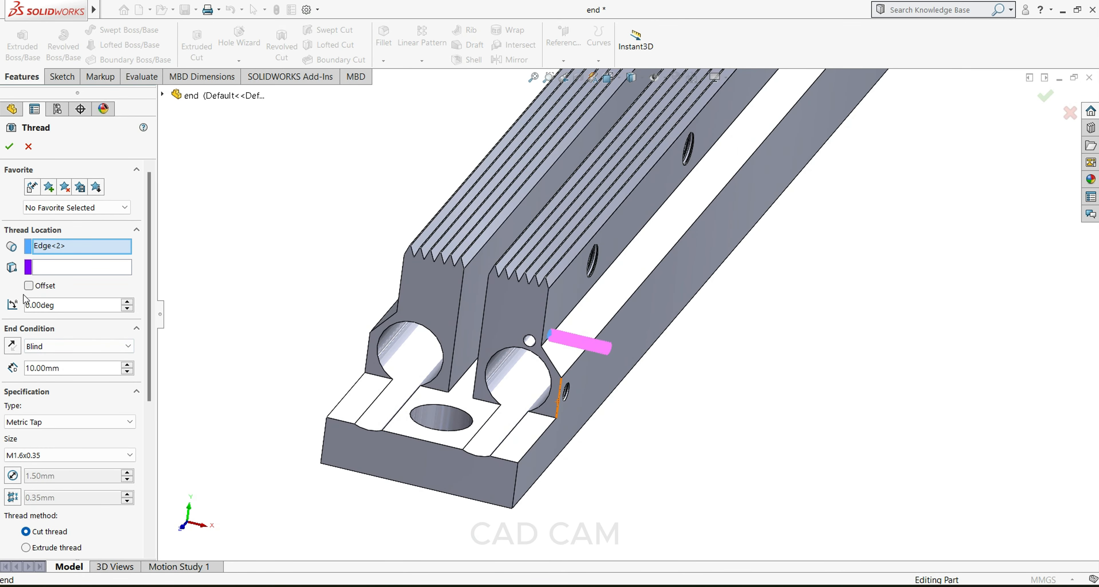
pyautogui.click(28, 286)
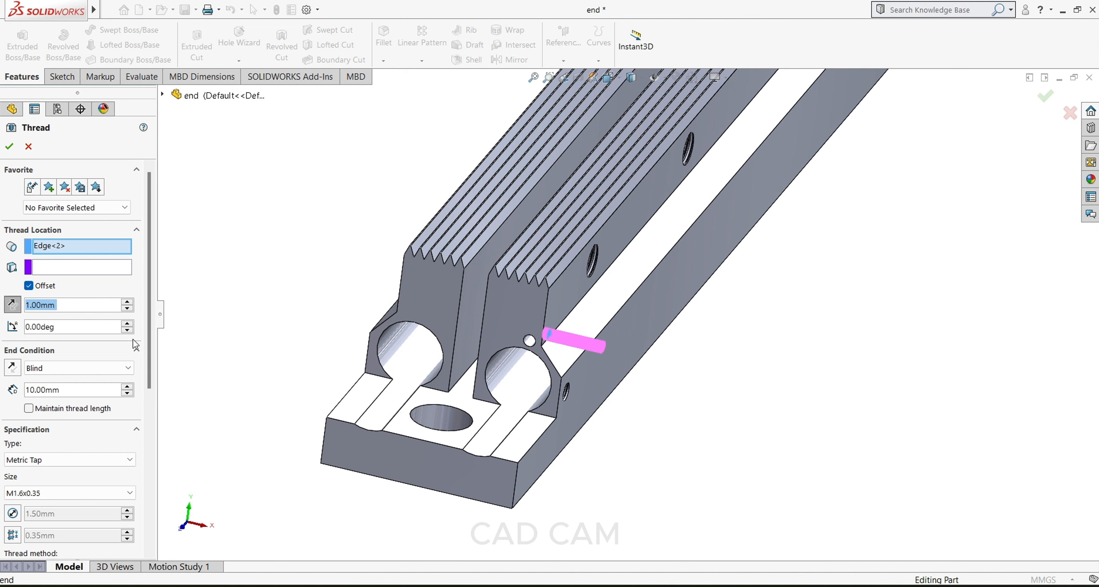
pyautogui.click(13, 368)
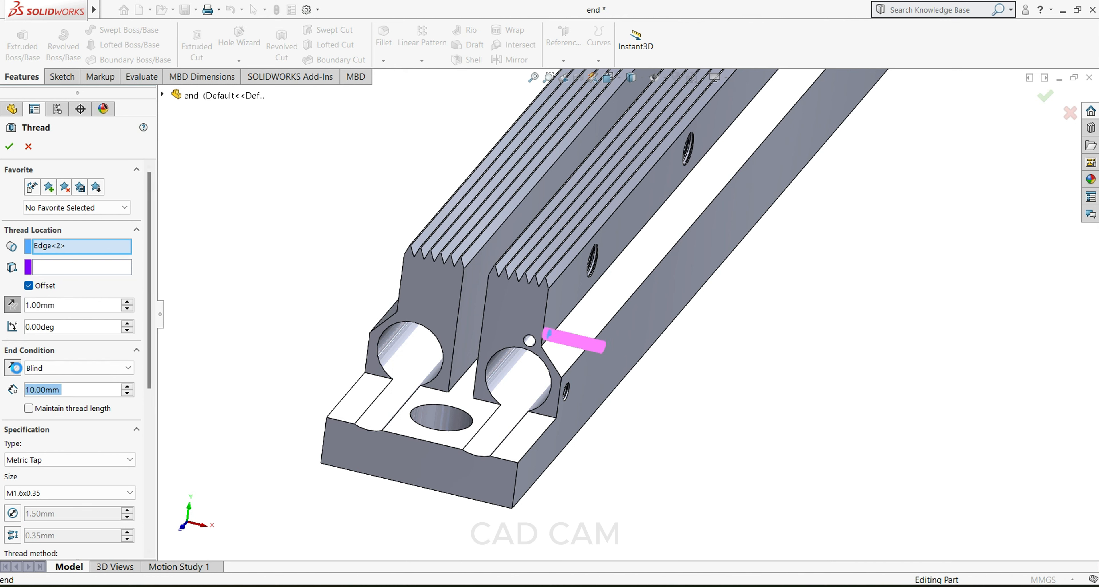
pyautogui.scroll(-3, 574, 380)
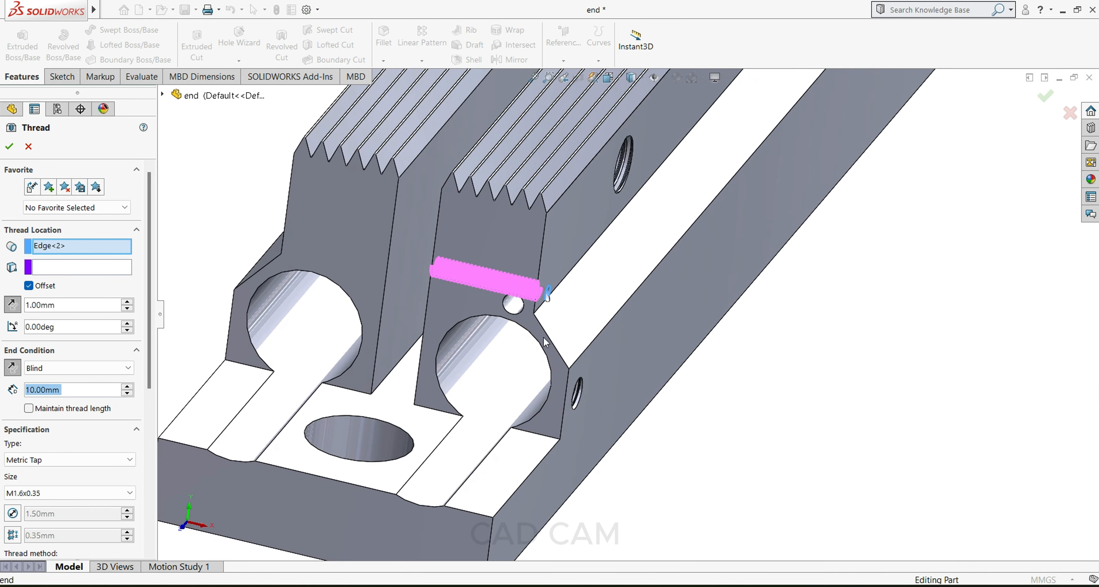
pyautogui.moveTo(574, 381); pyautogui.dragTo(562, 297, button='middle')
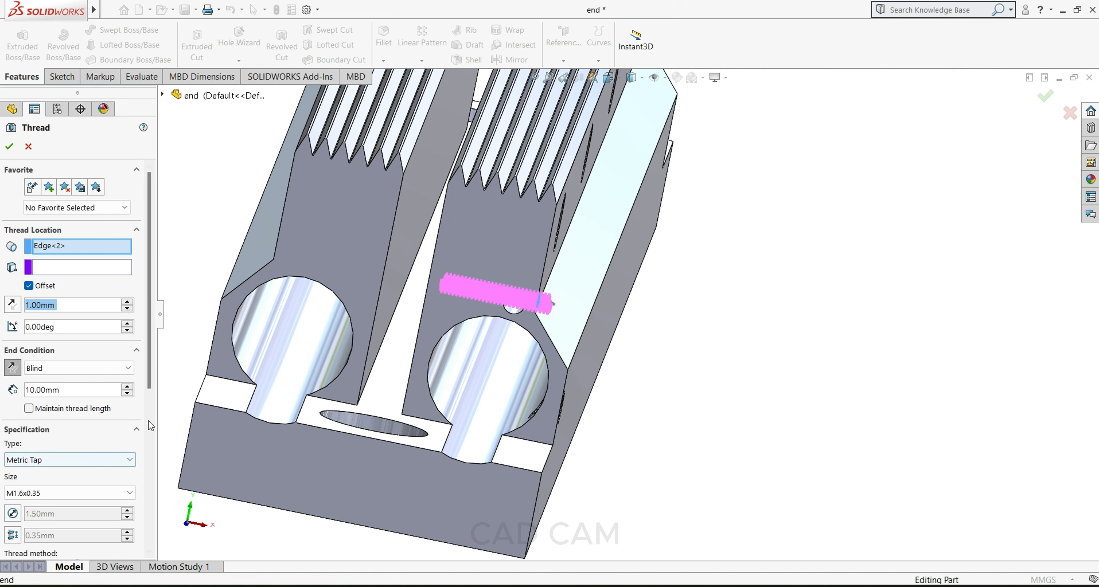
pyautogui.moveTo(146, 383); pyautogui.dragTo(157, 425)
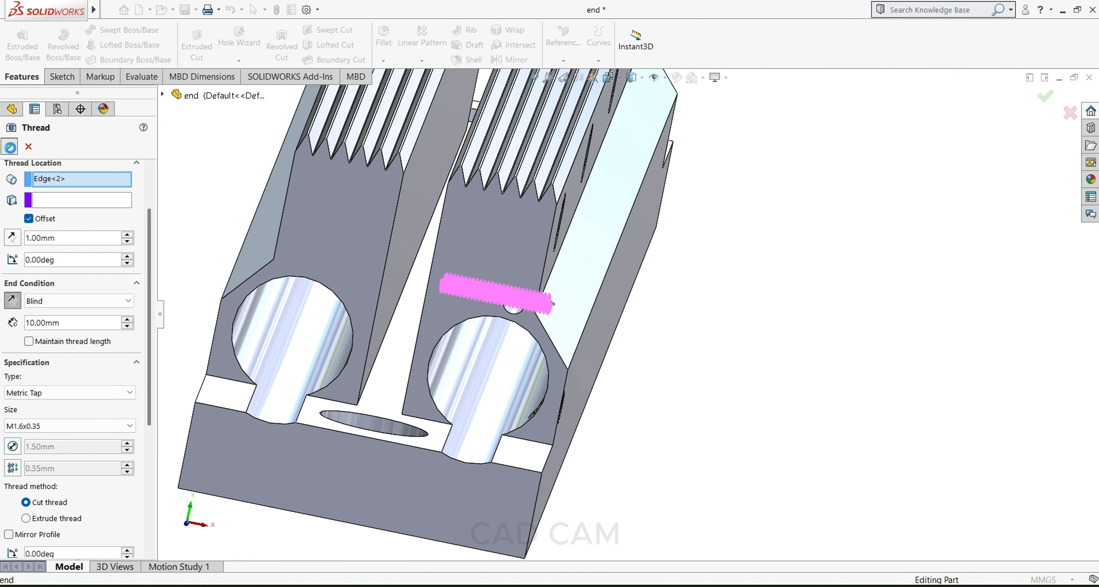
pyautogui.press('Return')
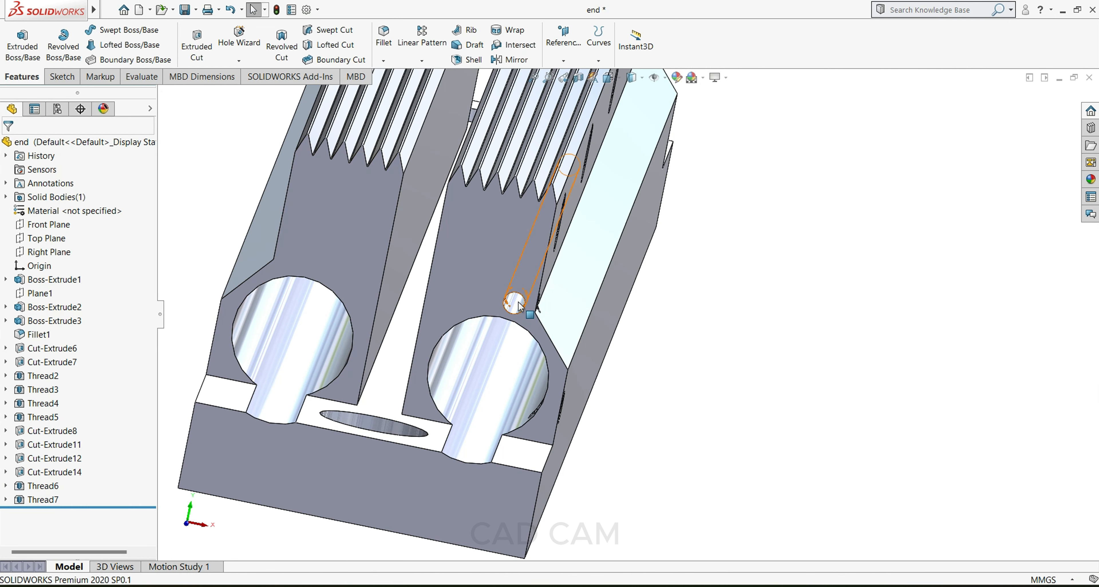
# Step: Edit the M1.6x0.35 thread in the 1.5 mm side hole and set its blind depth to 3 mm
pyautogui.scroll(-5, 517, 305)
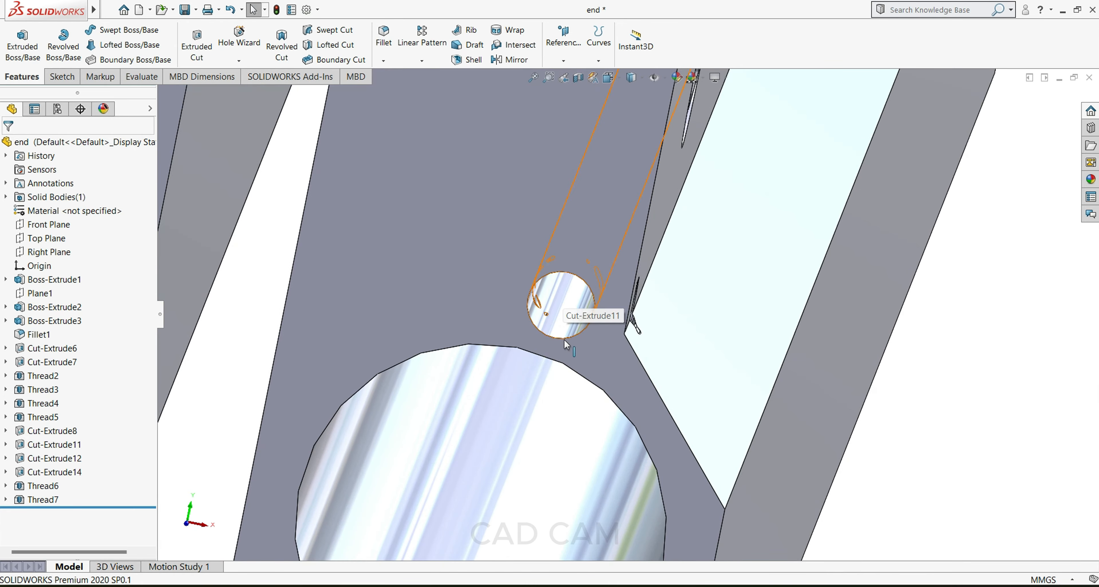
pyautogui.moveTo(566, 344); pyautogui.dragTo(628, 350, button='middle')
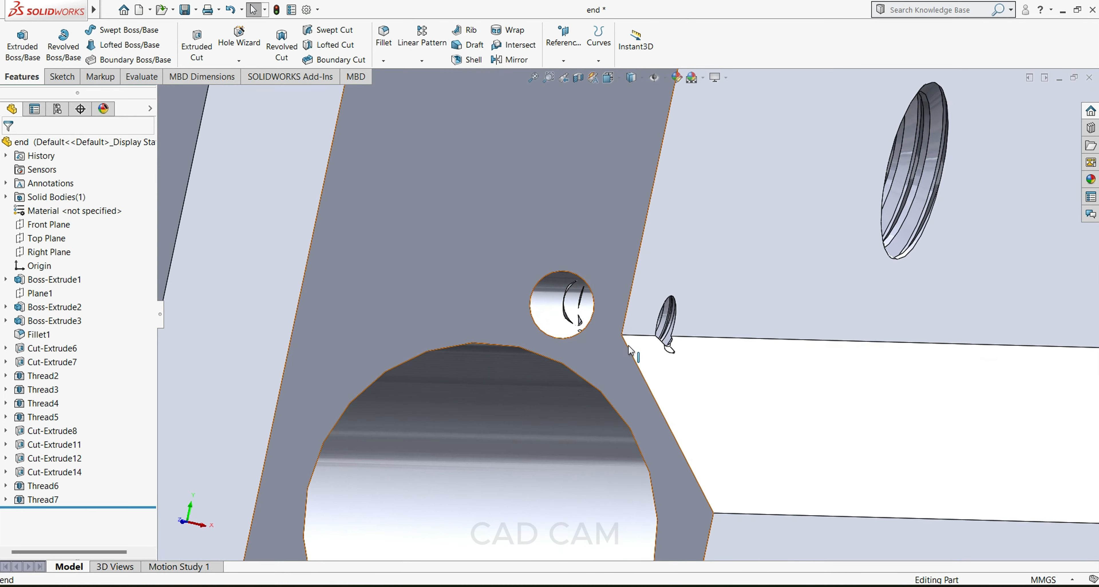
pyautogui.scroll(2, 630, 346)
pyautogui.scroll(-1, 678, 347)
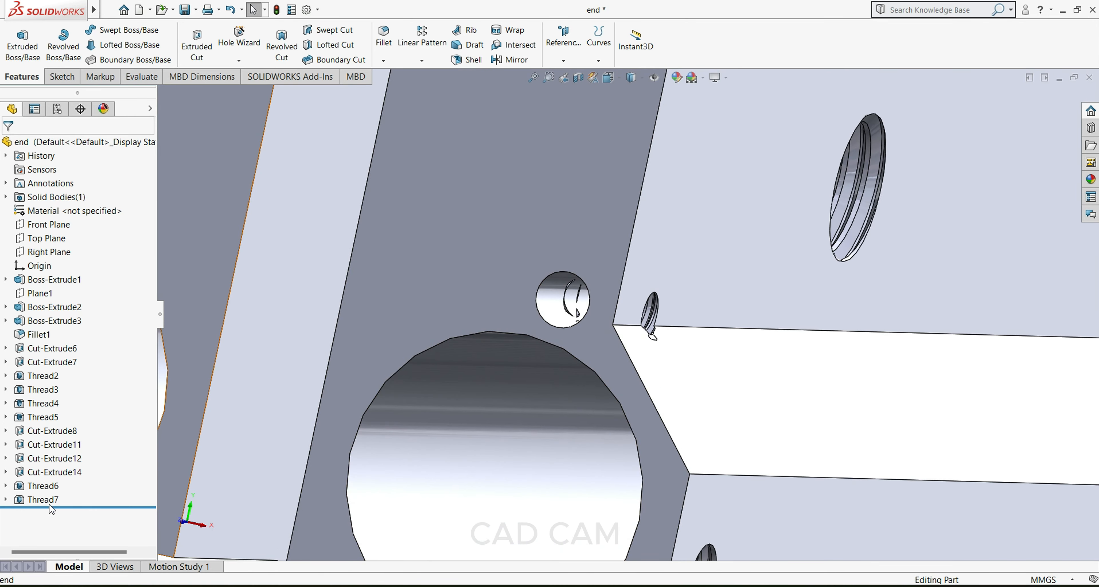
pyautogui.scroll(-3, 597, 299)
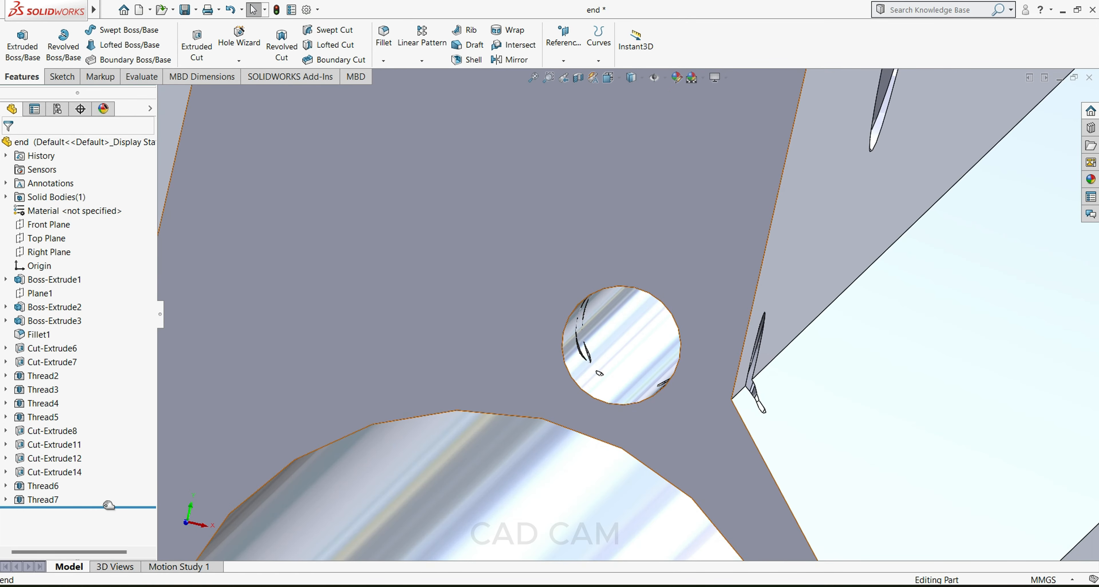
pyautogui.click(41, 500)
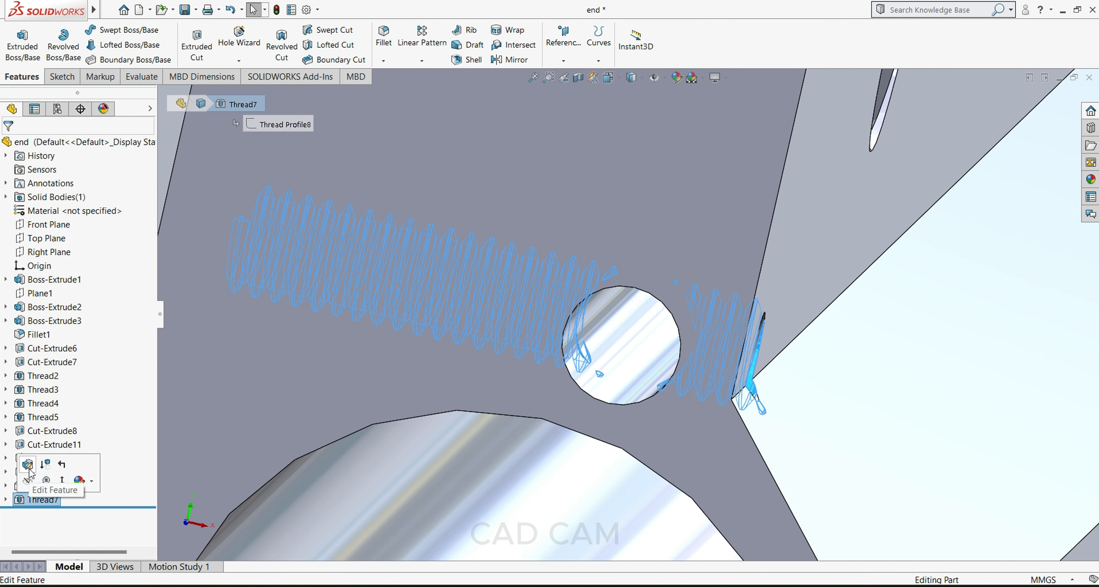
pyautogui.rightClick(41, 500)
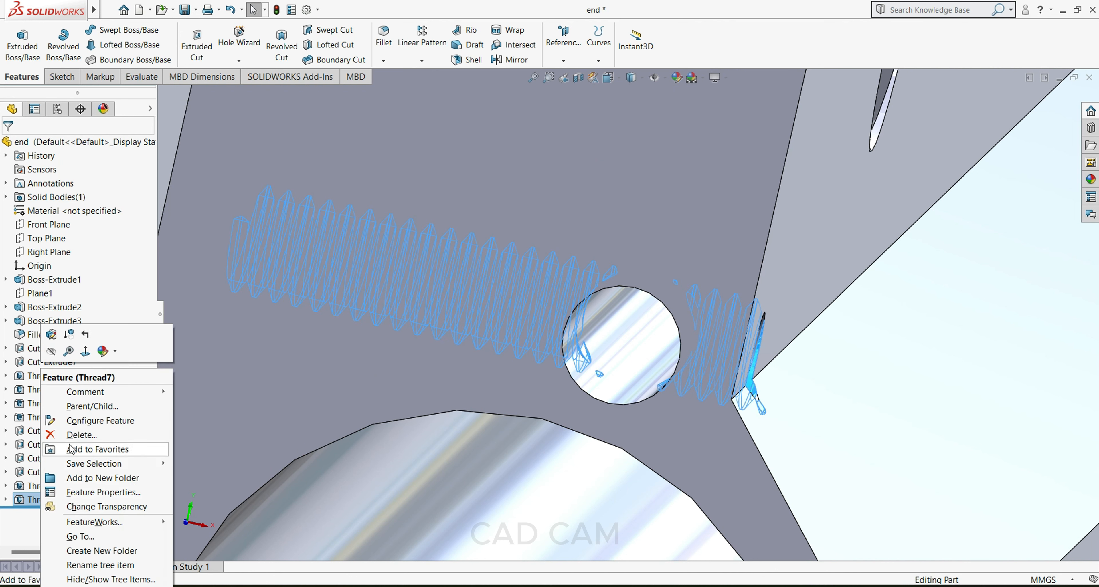
pyautogui.click(52, 335)
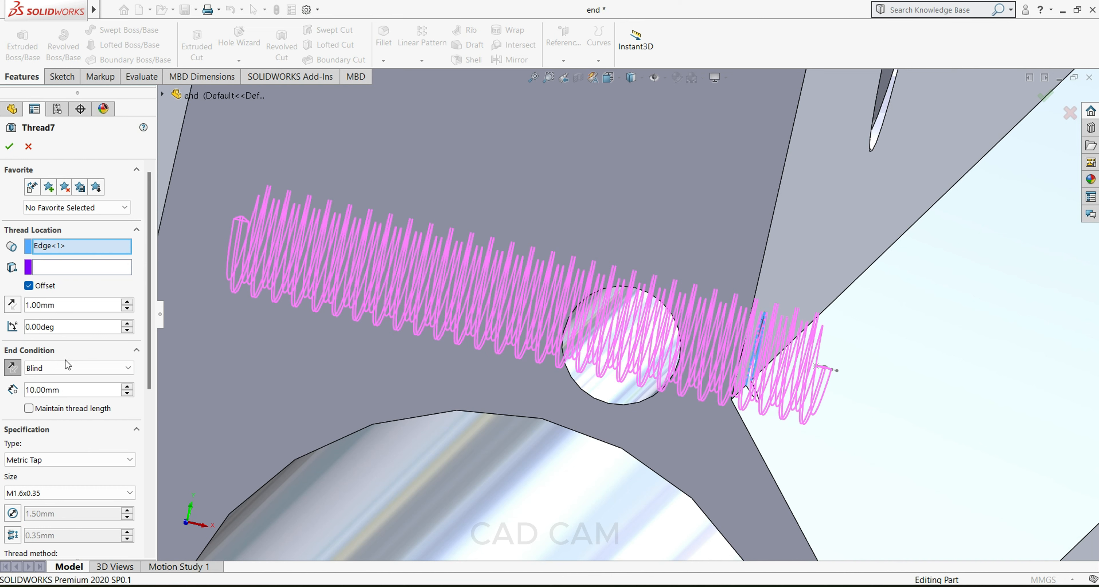
pyautogui.write('5')
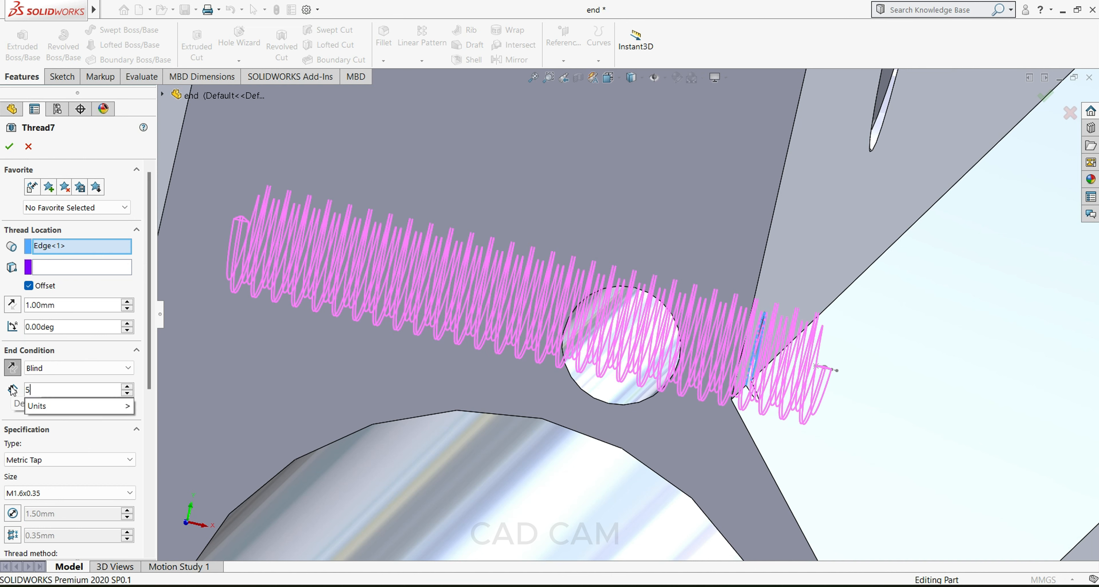
pyautogui.press('Return')
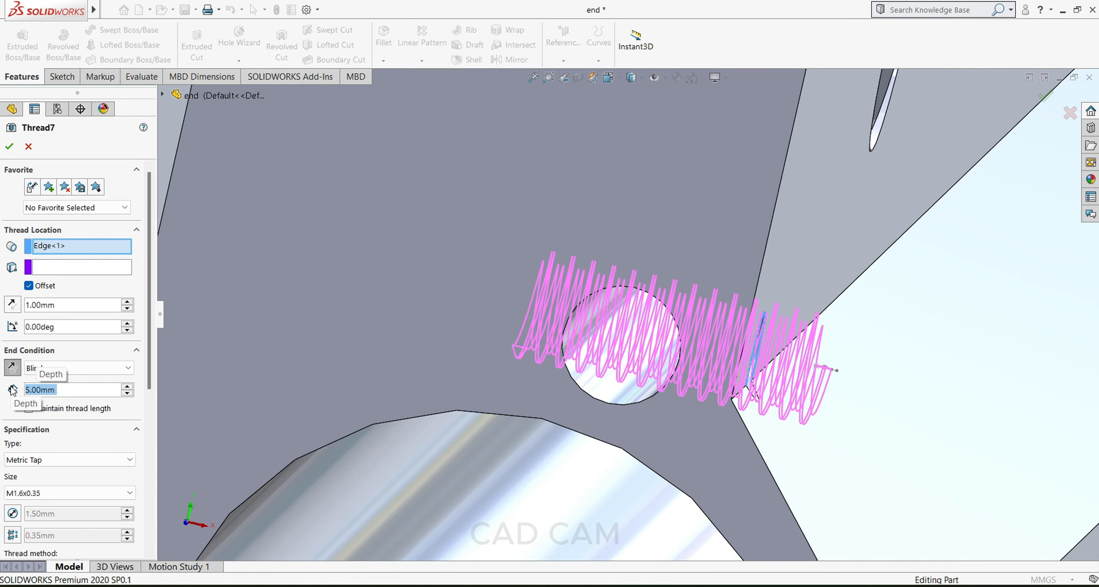
pyautogui.write('3')
pyautogui.press('Return')
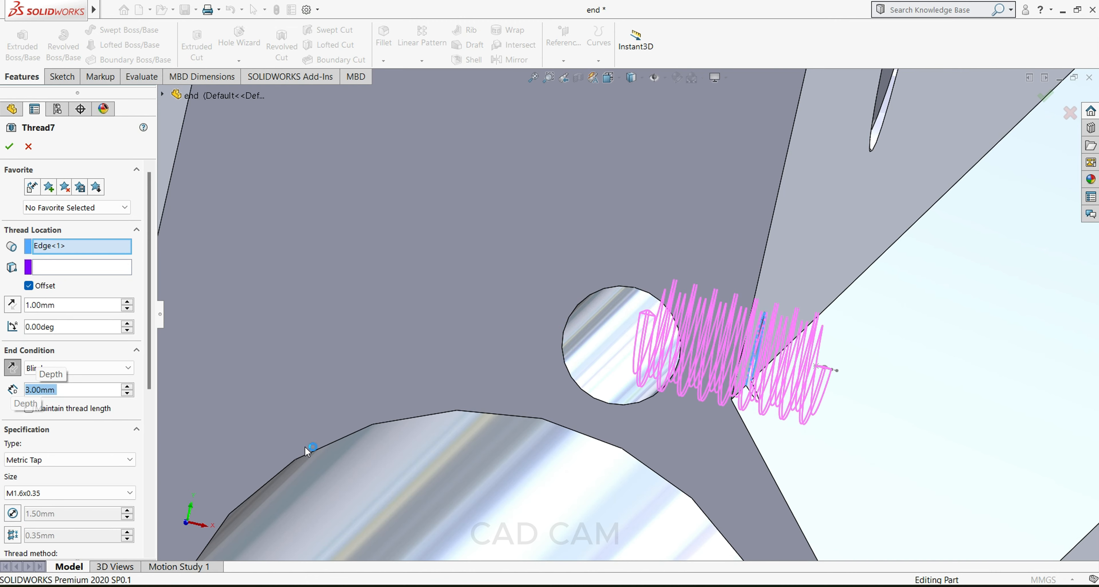
pyautogui.scroll(2, 525, 465)
pyautogui.moveTo(528, 467); pyautogui.dragTo(596, 460, button='middle')
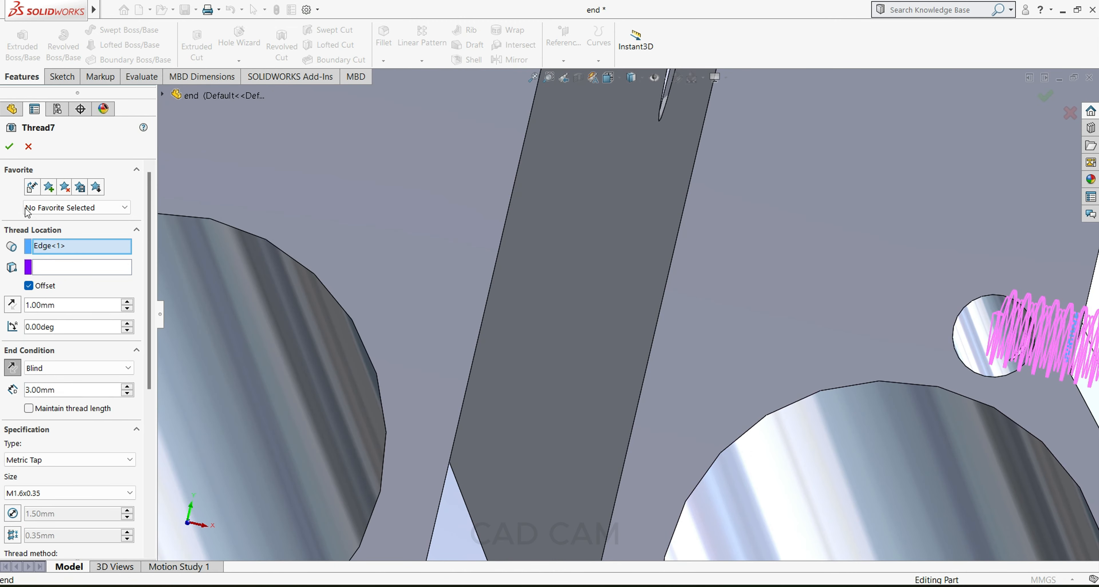
pyautogui.click(9, 147)
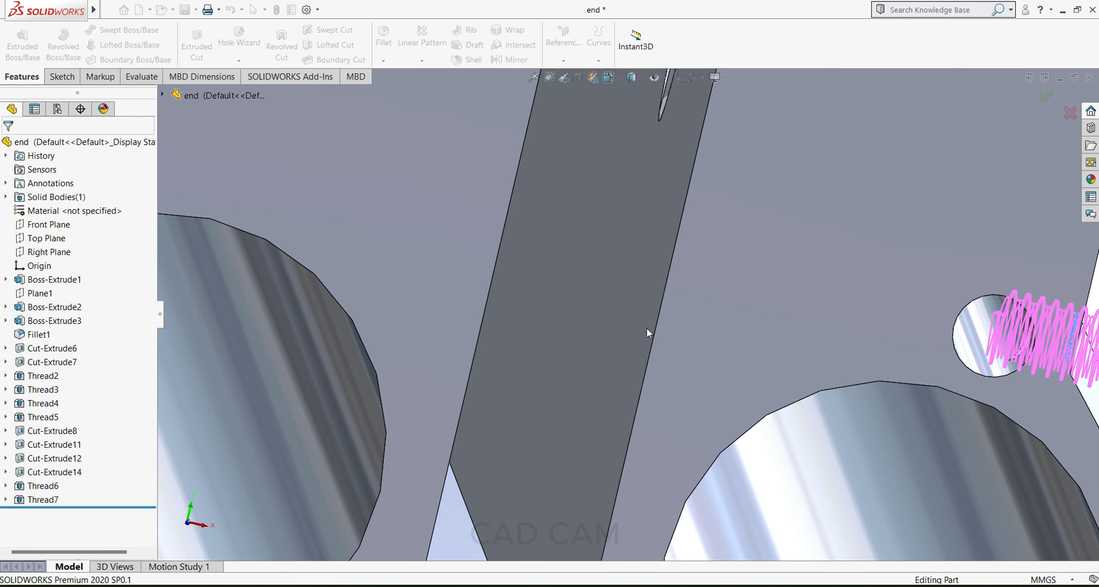
# Step: Examine the threaded holes near the part's end, the full rail length and the opposite side of the base
pyautogui.scroll(3, 964, 367)
pyautogui.moveTo(974, 364); pyautogui.dragTo(921, 355, button='middle')
pyautogui.scroll(6, 921, 354)
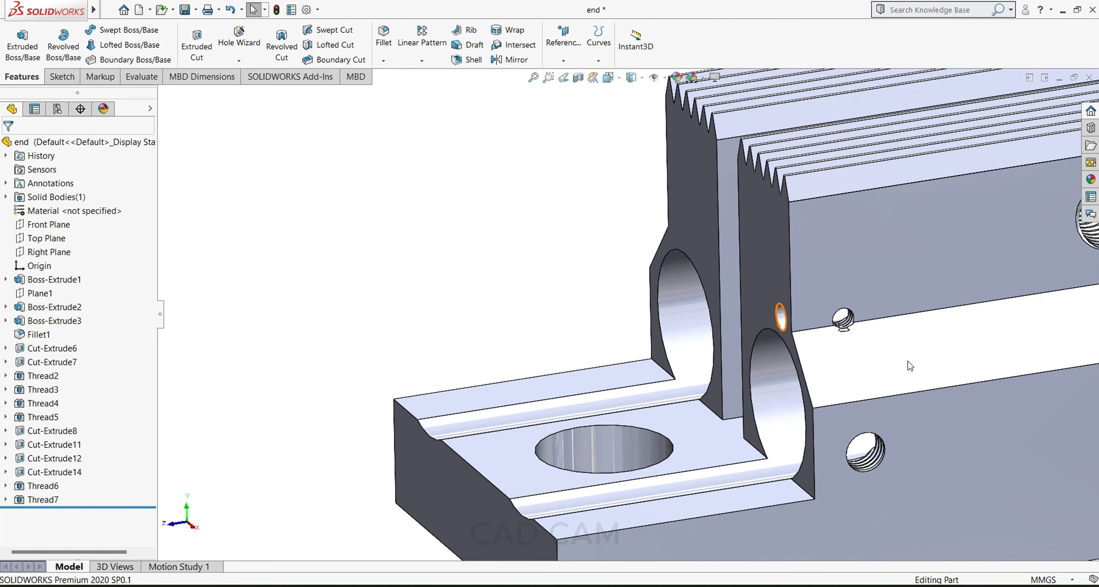
pyautogui.scroll(2, 942, 308)
pyautogui.scroll(-5, 980, 265)
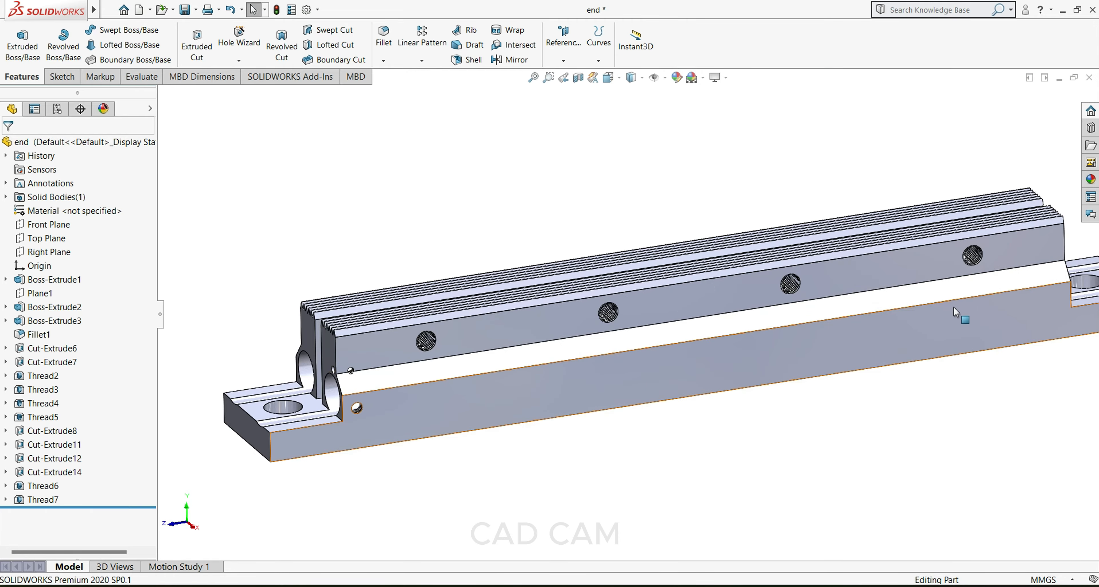
pyautogui.scroll(3, 955, 313)
pyautogui.moveTo(939, 319); pyautogui.dragTo(697, 358, button='middle')
pyautogui.scroll(-5, 554, 383)
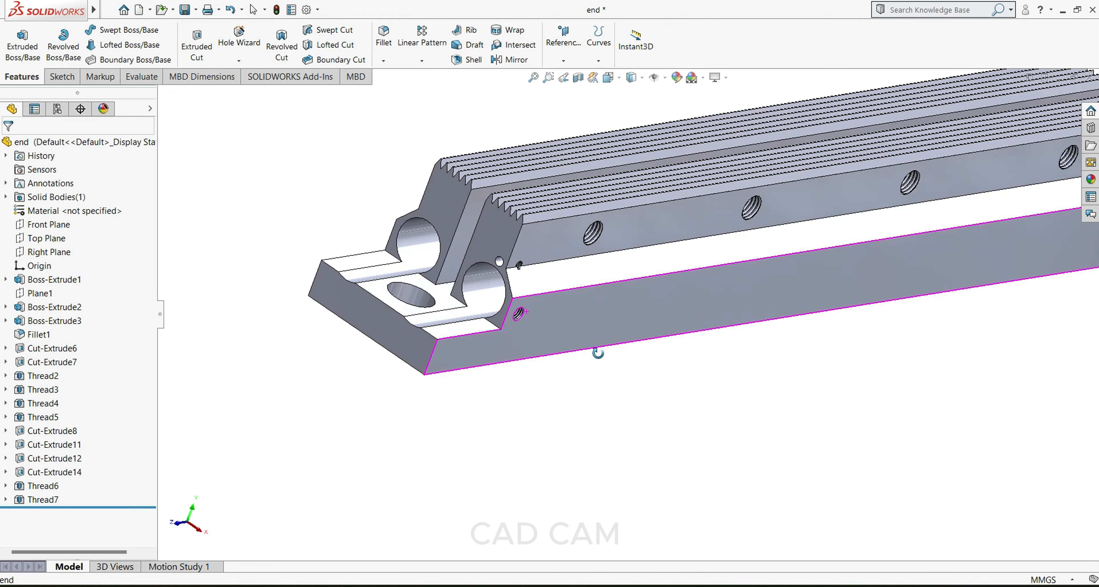
pyautogui.scroll(3, 598, 353)
pyautogui.moveTo(353, 226); pyautogui.dragTo(375, 278, button='middle')
pyautogui.scroll(-4, 554, 404)
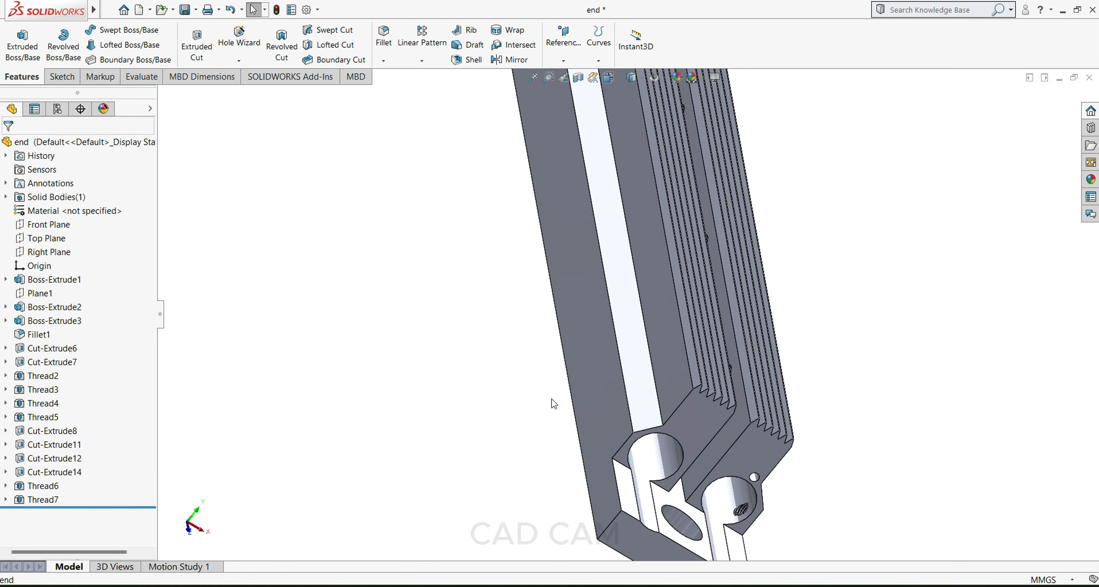
# Step: Start a sketch on the base's opposite, hole-free side face and view it normal to the sketch plane near the stepped end
pyautogui.click(613, 426)
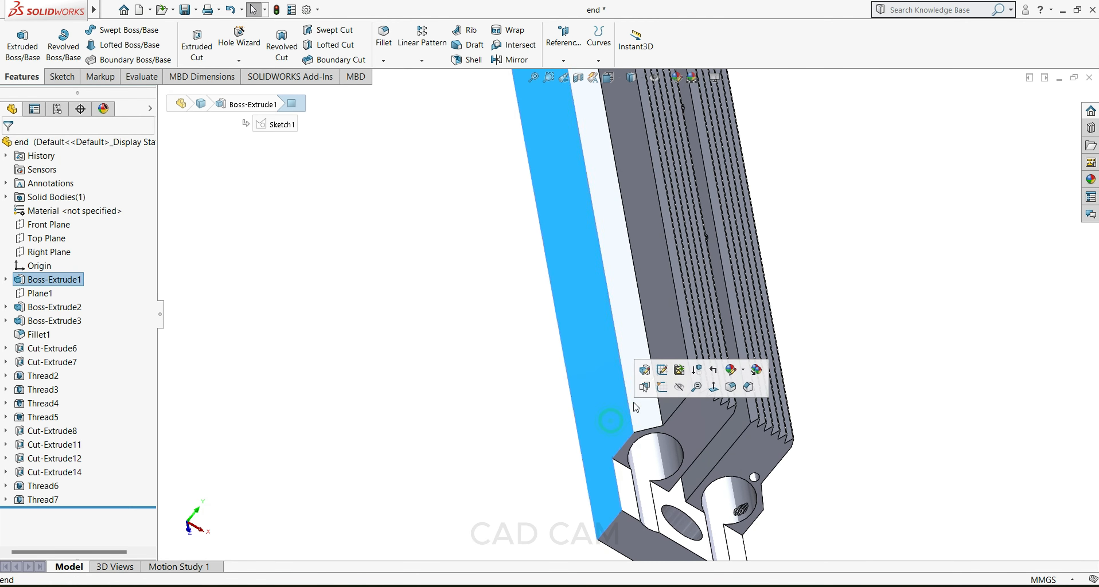
pyautogui.click(659, 394)
pyautogui.press('space')
pyautogui.click(354, 531)
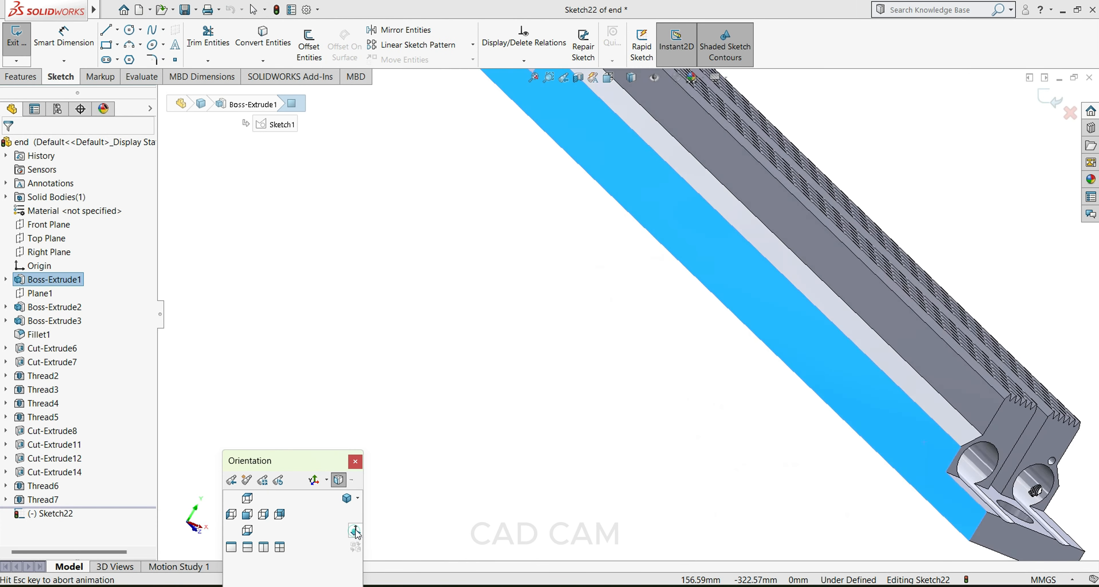
pyautogui.scroll(-4, 855, 295)
pyautogui.click(855, 304)
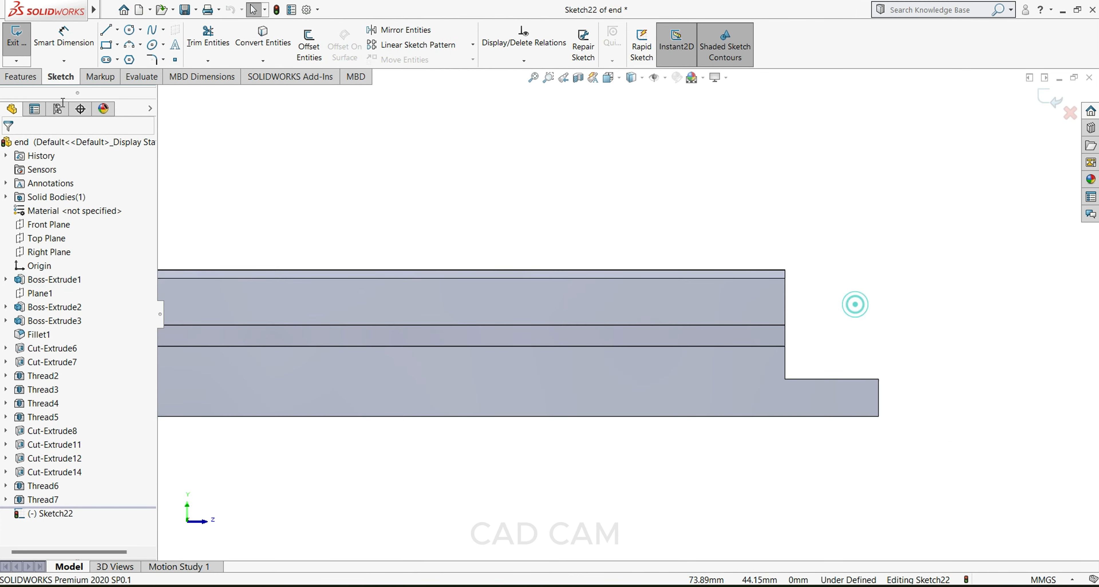
# Step: Sketch a circle about 5.4 mm in diameter on the side face, just inside the shoulder at the stepped end
pyautogui.click(130, 30)
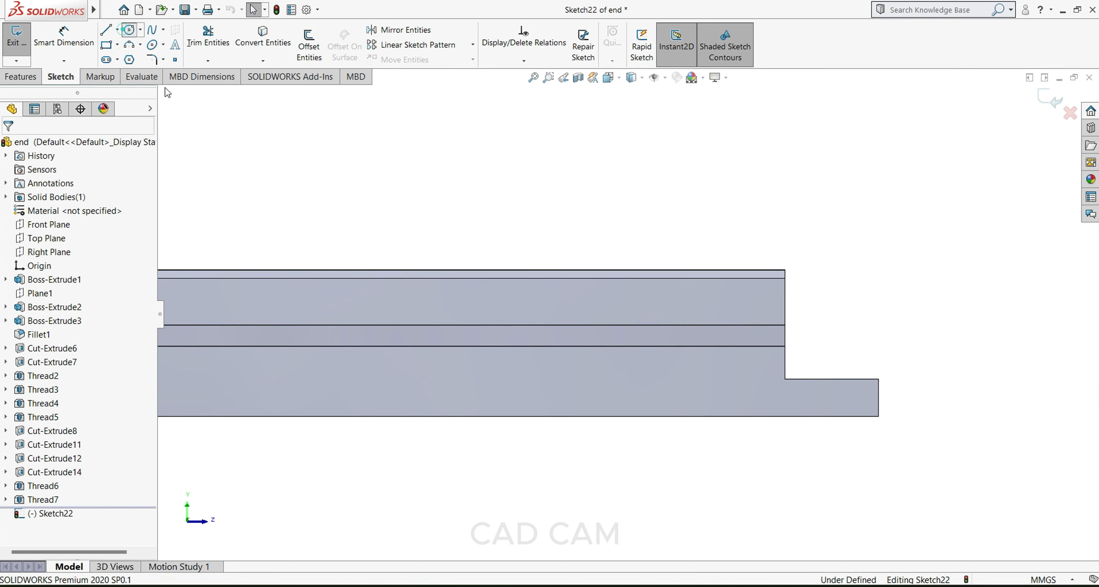
pyautogui.click(764, 362)
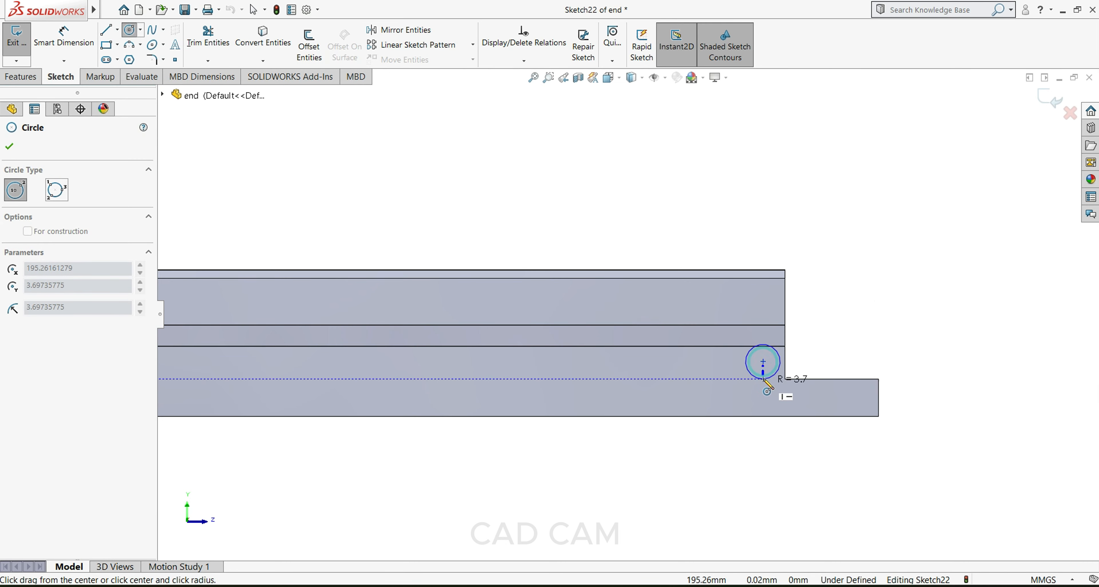
pyautogui.click(764, 374)
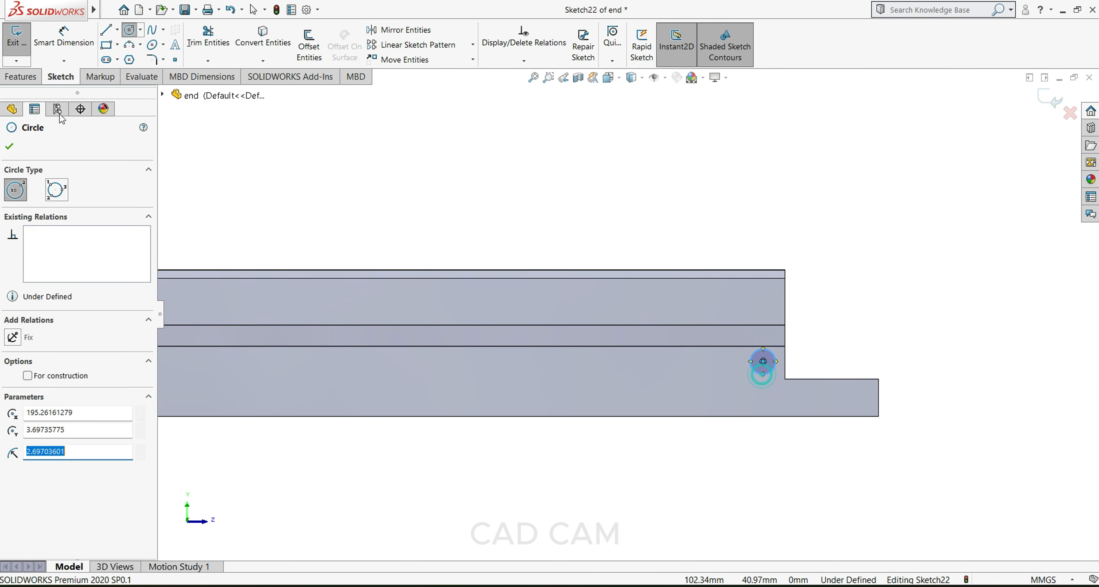
pyautogui.click(9, 147)
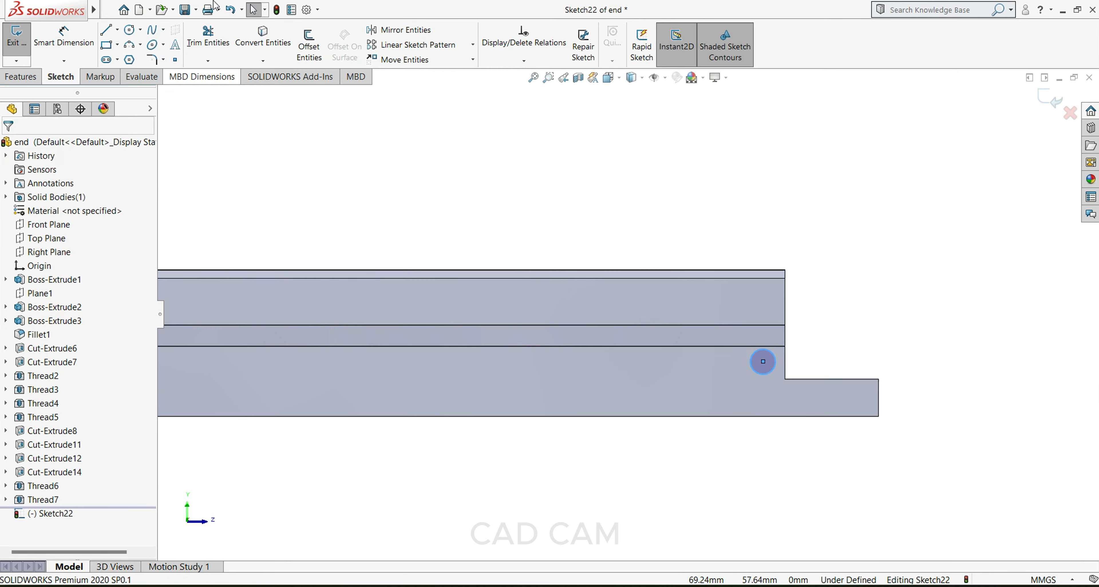
# Step: Dimension the circle's center 3 mm above the top edge of the base's end step
pyautogui.click(59, 42)
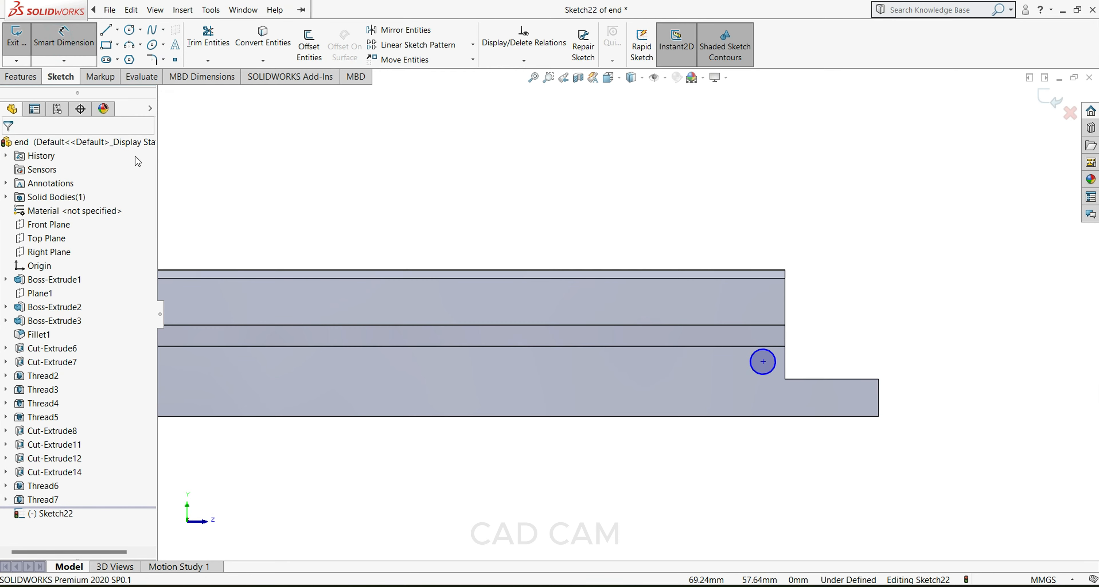
pyautogui.click(763, 362)
pyautogui.click(802, 379)
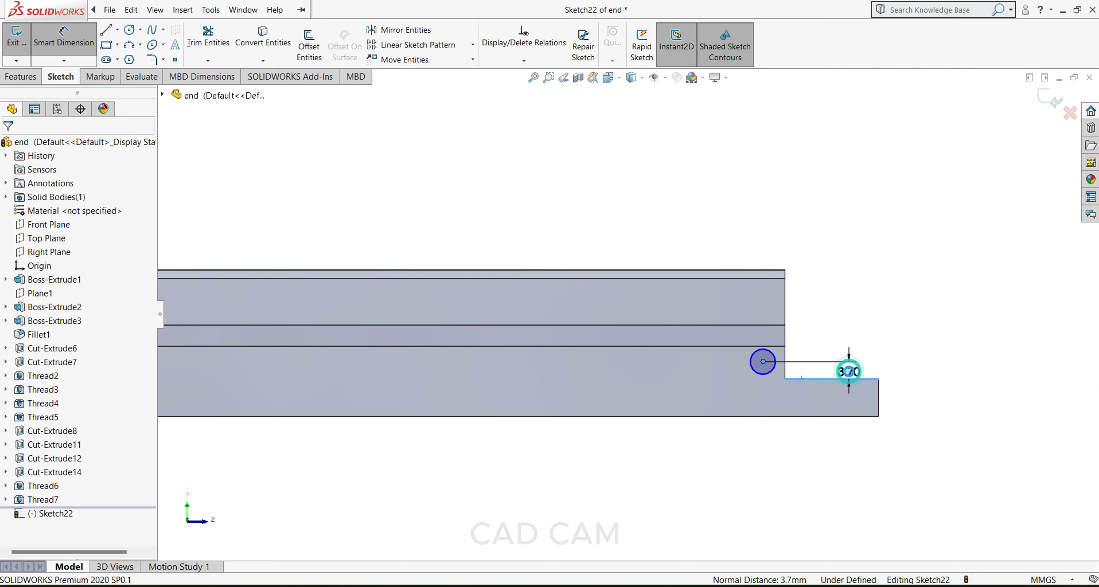
pyautogui.click(848, 372)
pyautogui.write('3')
pyautogui.write('35775mm')
pyautogui.press('Return')
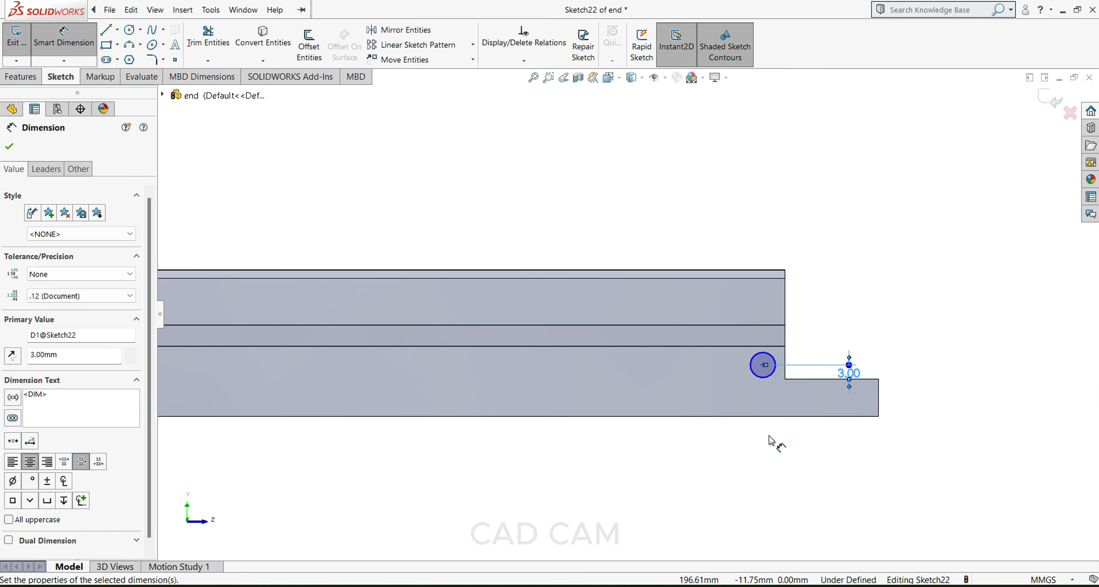
pyautogui.press('Escape')
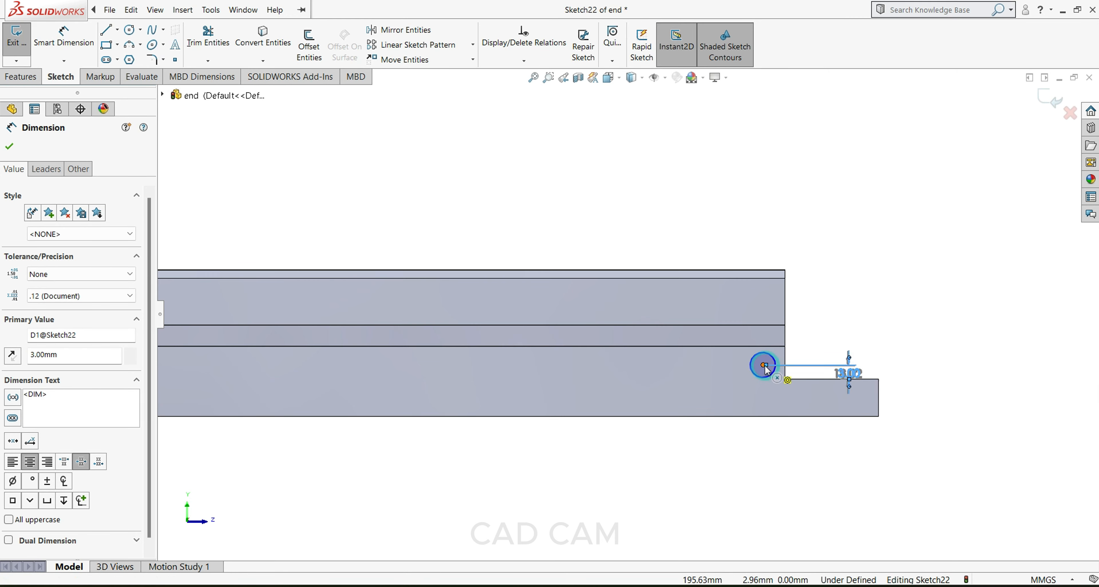
# Step: Dimension the circle's center 4 mm horizontally from the vertical shoulder edge
pyautogui.click(763, 364)
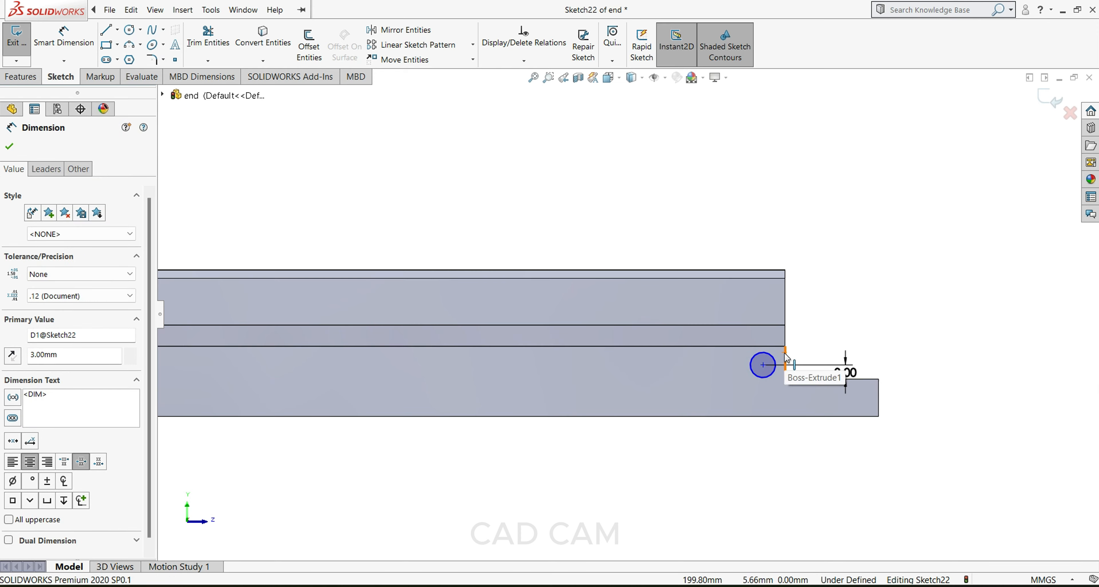
pyautogui.click(784, 353)
pyautogui.click(51, 48)
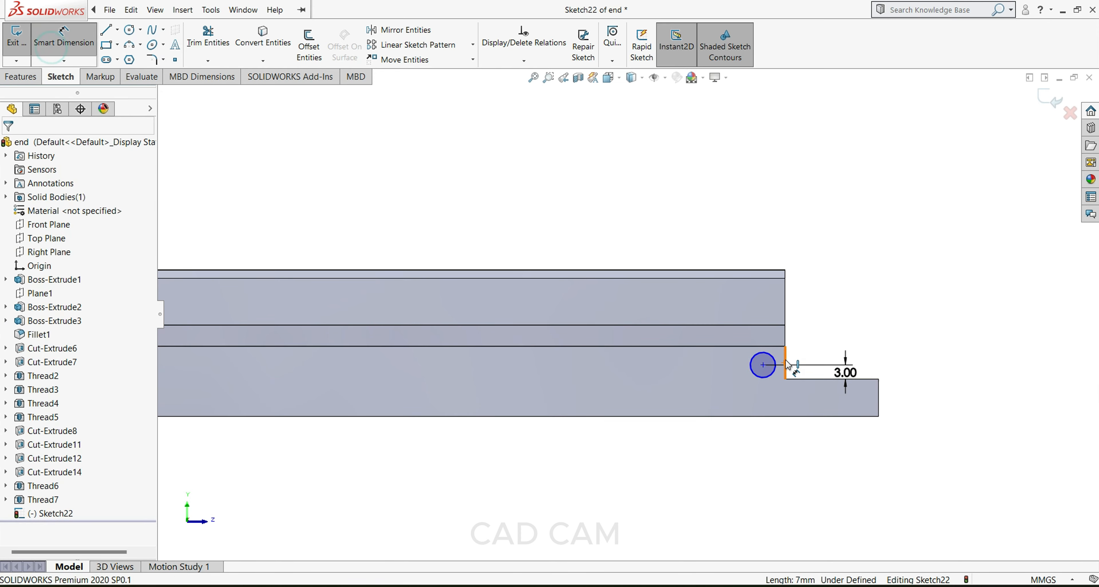
pyautogui.click(763, 365)
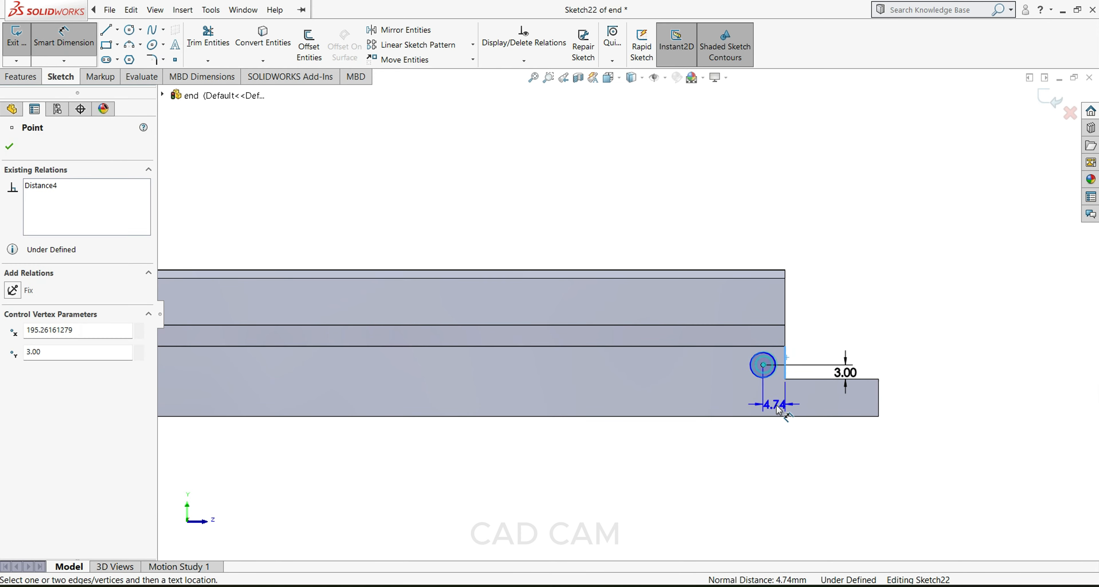
pyautogui.click(775, 406)
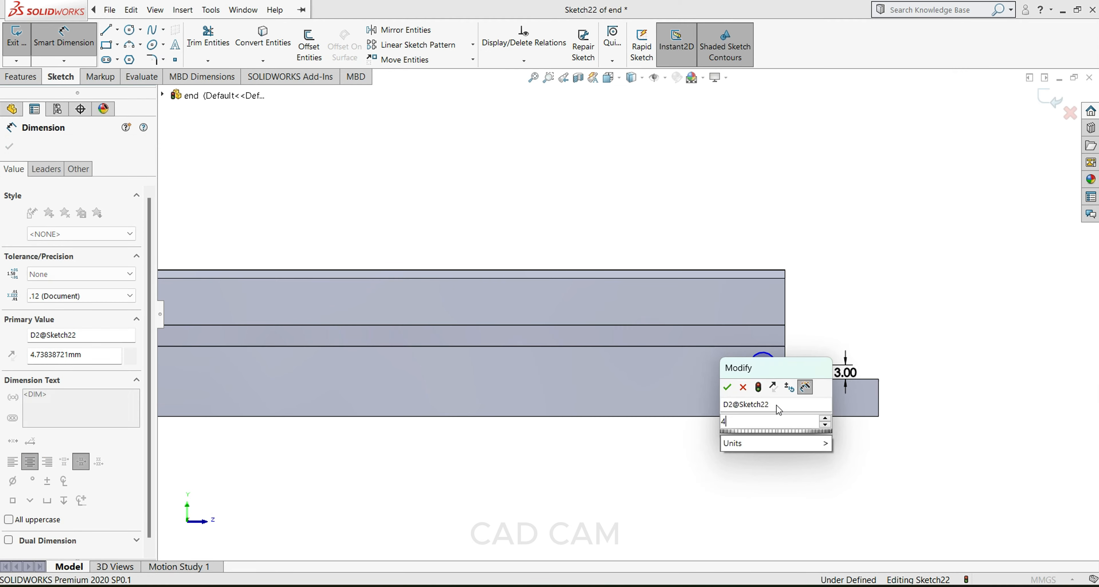
pyautogui.write('4')
pyautogui.press('Return')
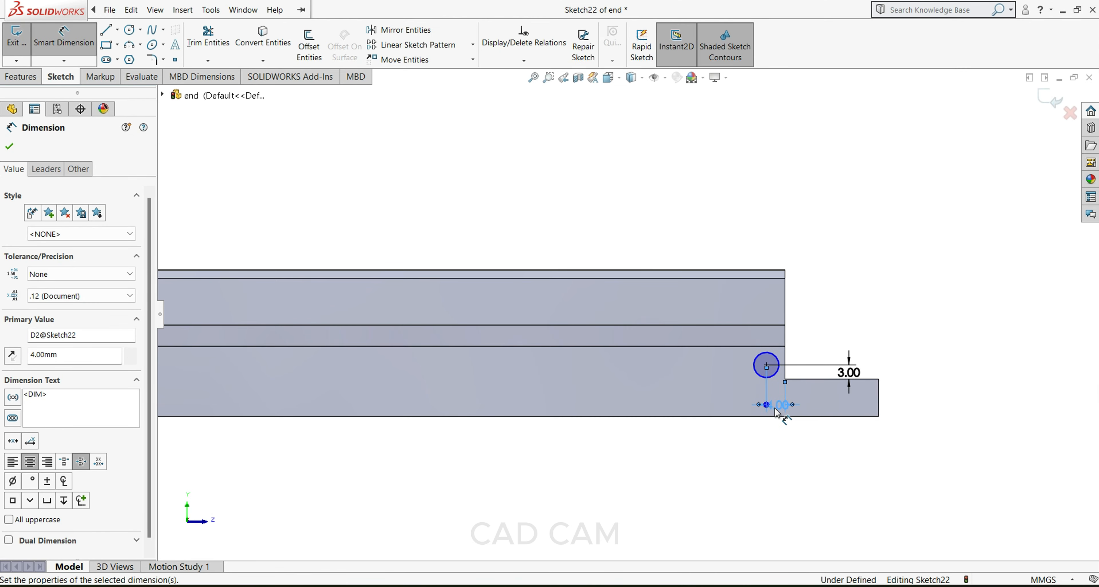
# Step: Dimension the side-face circle's diameter at 3 mm and finish dimensioning
pyautogui.click(759, 376)
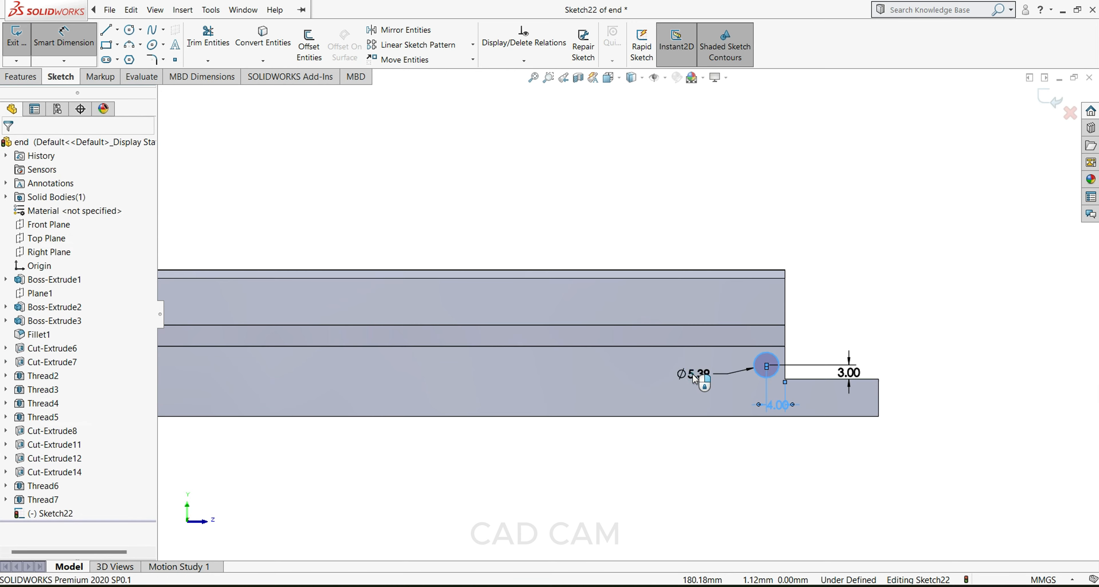
pyautogui.click(693, 374)
pyautogui.write('3')
pyautogui.press('Return')
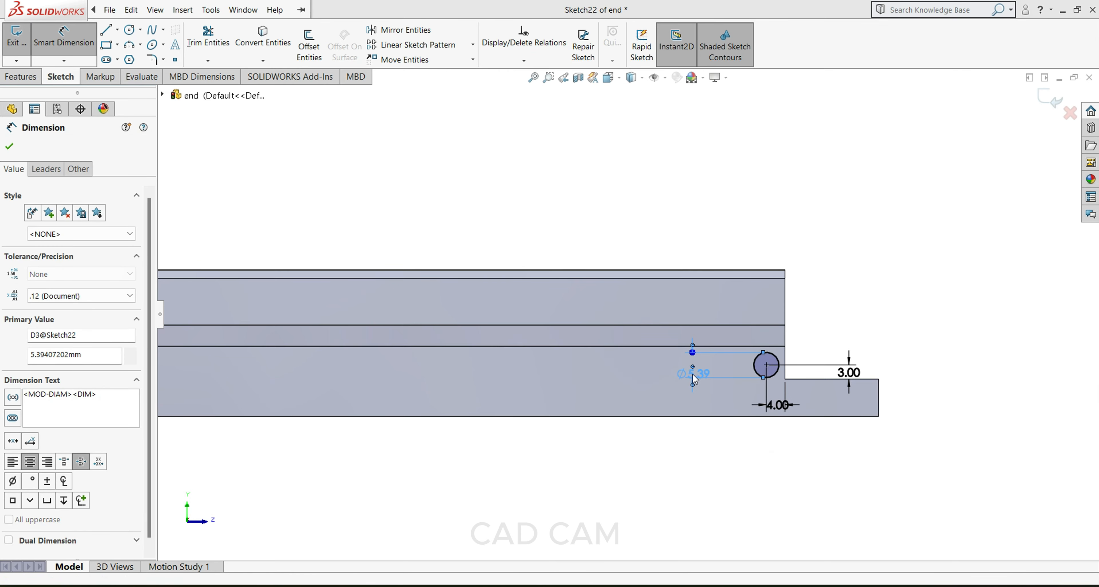
pyautogui.click(11, 147)
# Step: Cut-extrude the 3 mm circle blind to a depth of 10 mm through the side wall into the large bore
pyautogui.click(20, 81)
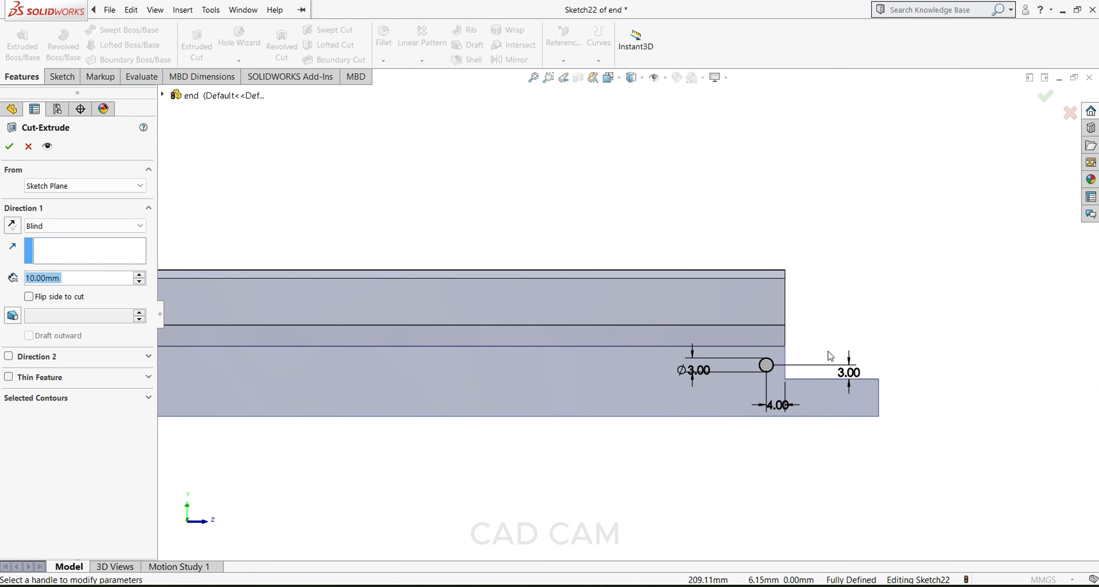
pyautogui.moveTo(712, 389); pyautogui.dragTo(677, 398, button='middle')
pyautogui.scroll(-4, 487, 389)
pyautogui.moveTo(567, 388); pyautogui.dragTo(555, 389, button='middle')
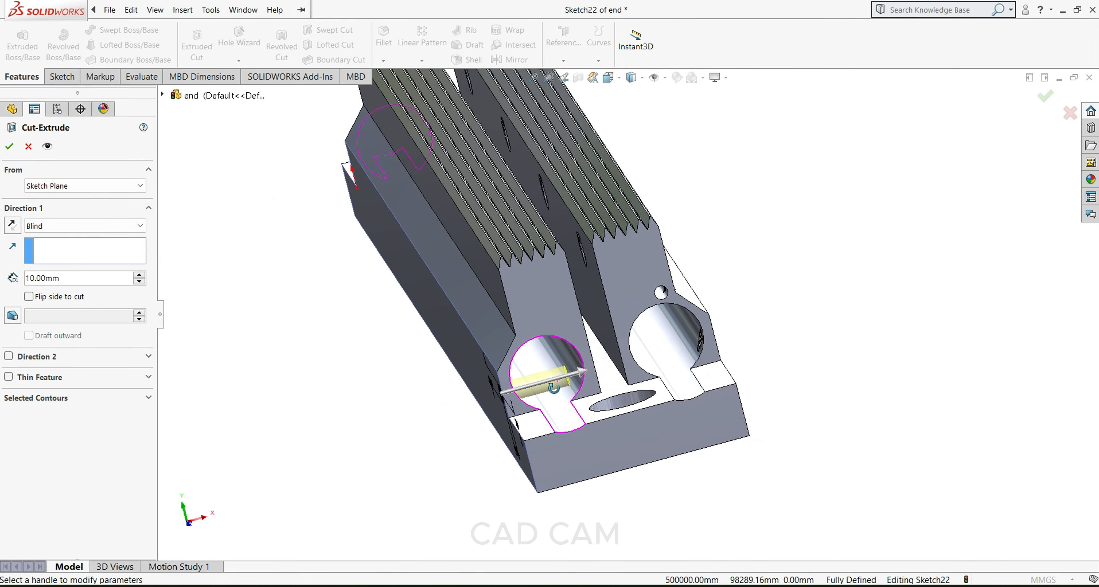
pyautogui.click(9, 146)
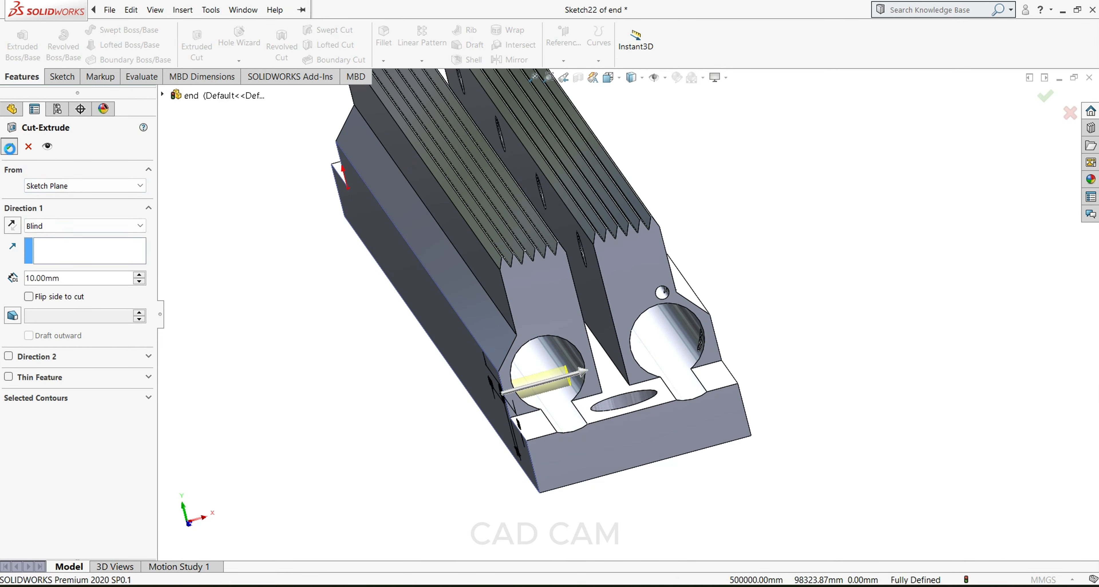
# Step: Start a cut thread on the new 3 mm side hole's outer edge using Metric Tap size M3x0.5
pyautogui.moveTo(459, 379); pyautogui.dragTo(487, 337, button='middle')
pyautogui.scroll(-1, 689, 308)
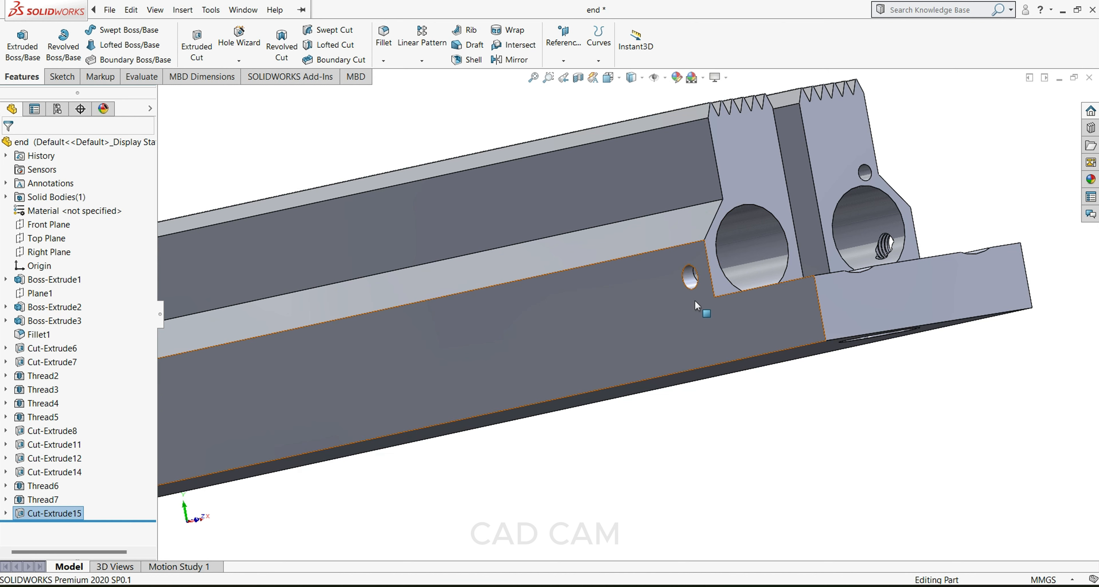
pyautogui.click(691, 278)
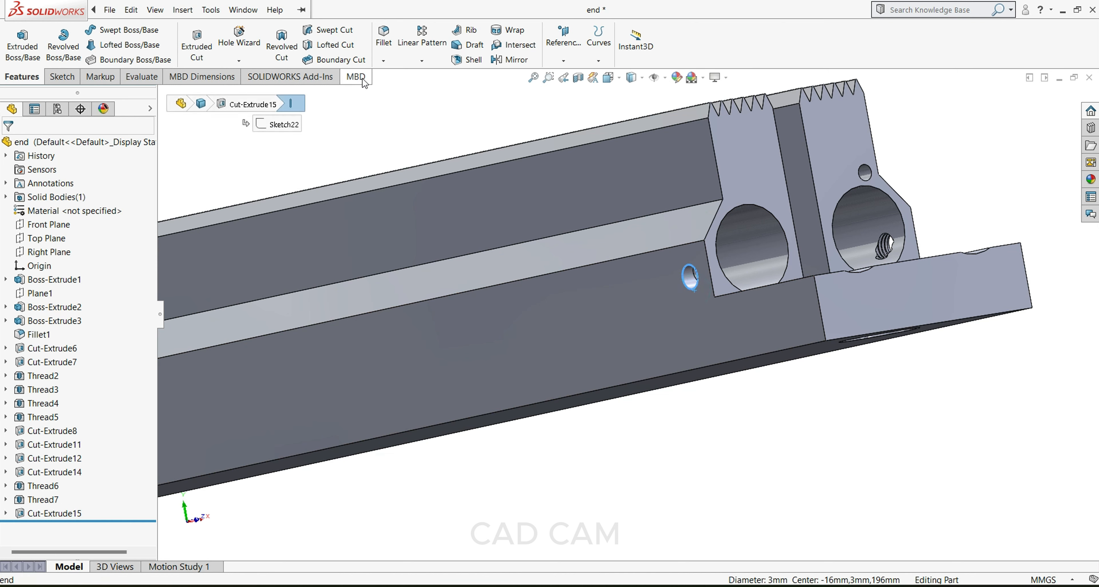
pyautogui.click(239, 62)
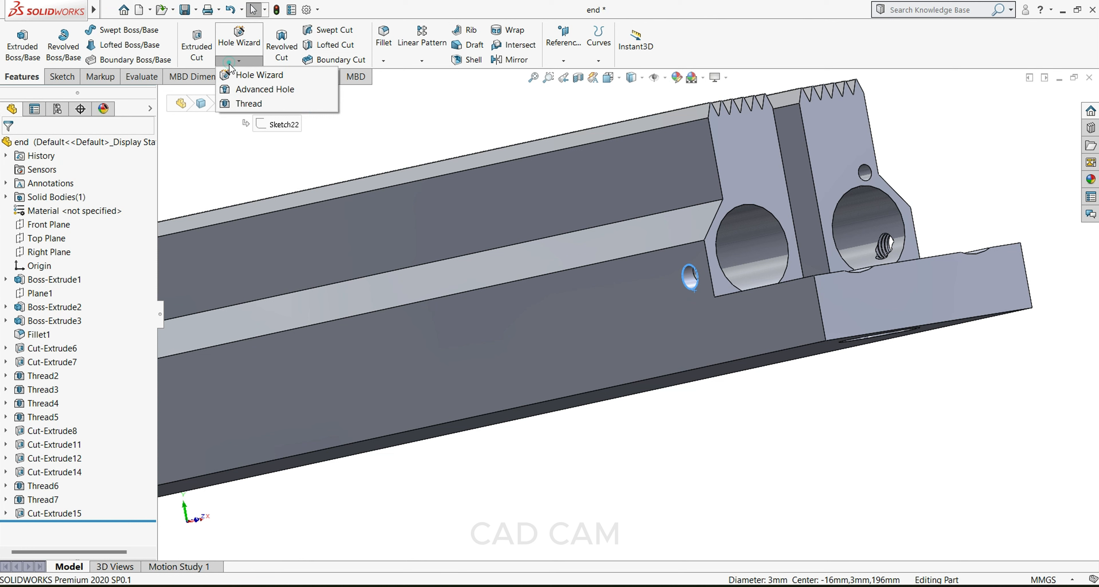
pyautogui.click(223, 101)
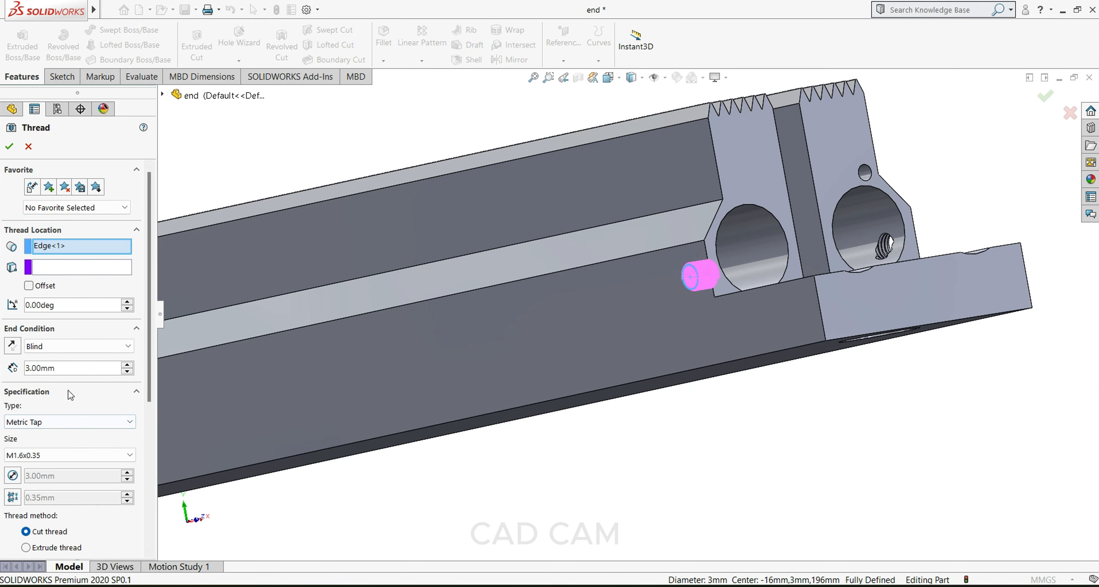
pyautogui.moveTo(522, 379); pyautogui.dragTo(567, 414, button='middle')
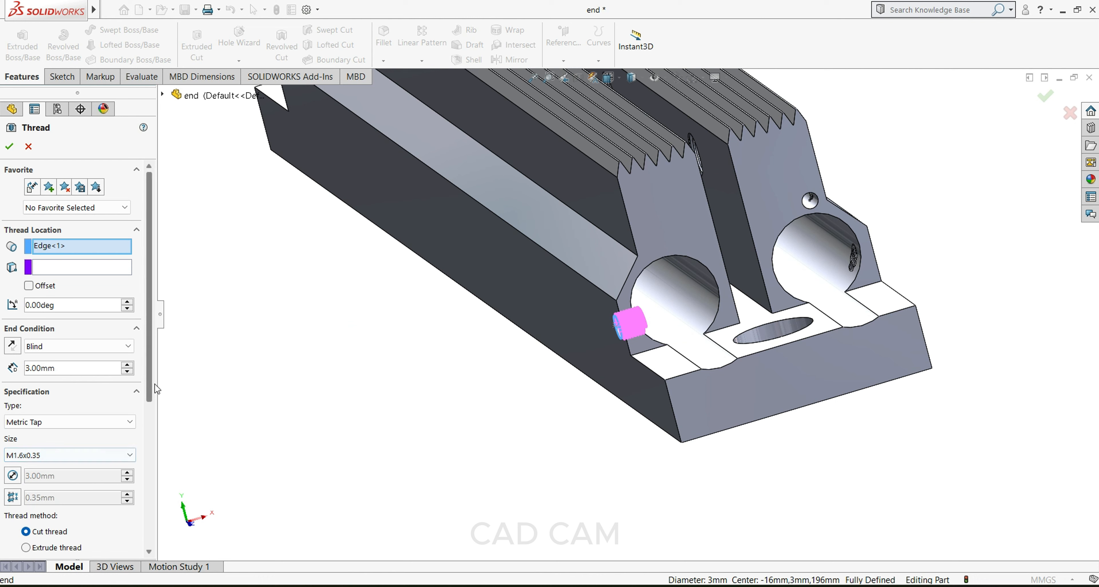
pyautogui.moveTo(154, 377); pyautogui.dragTo(152, 399)
pyautogui.click(120, 422)
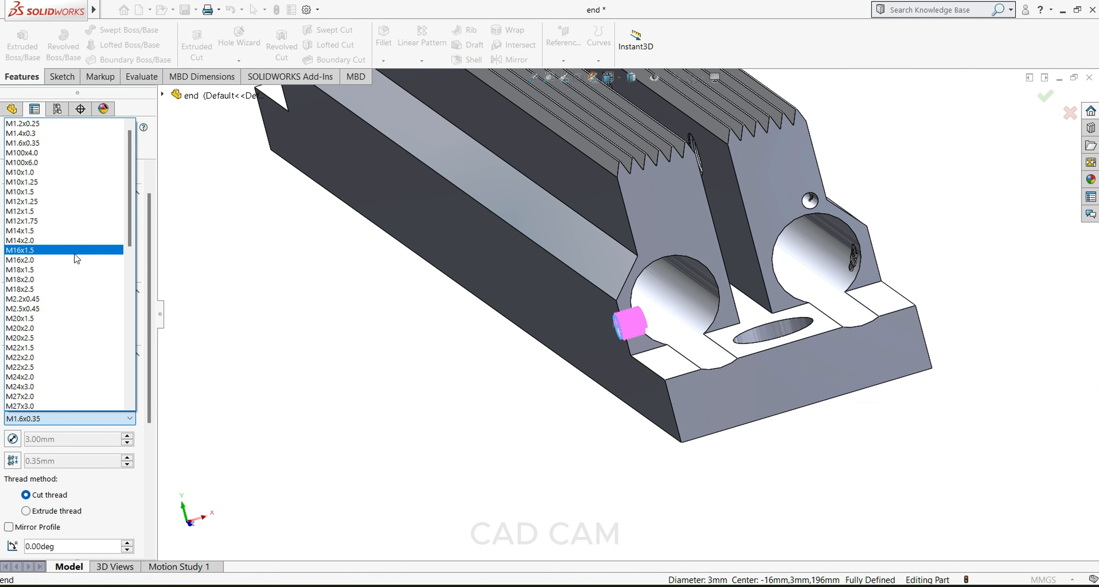
pyautogui.scroll(-7, 75, 259)
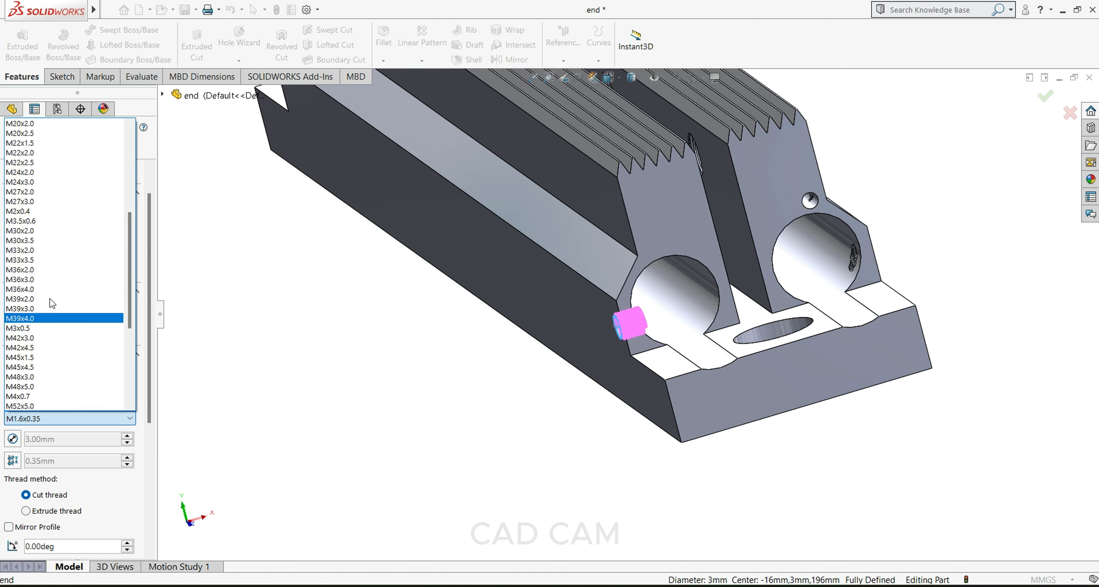
pyautogui.click(38, 329)
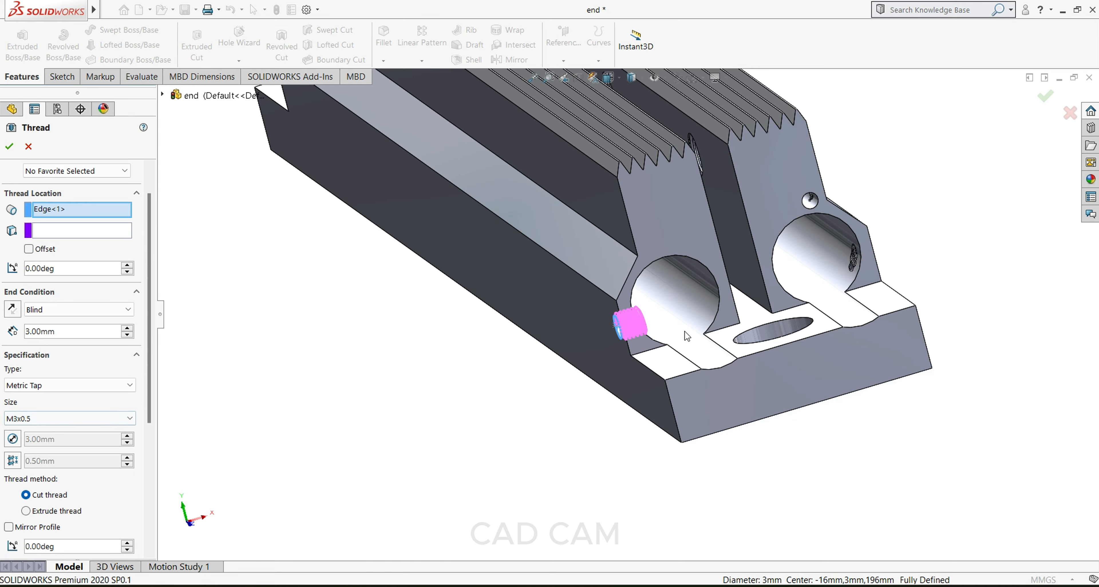
# Step: Offset the thread start 1 mm outward from the hole edge, set its blind depth to 4 mm and create the thread
pyautogui.scroll(-6, 687, 337)
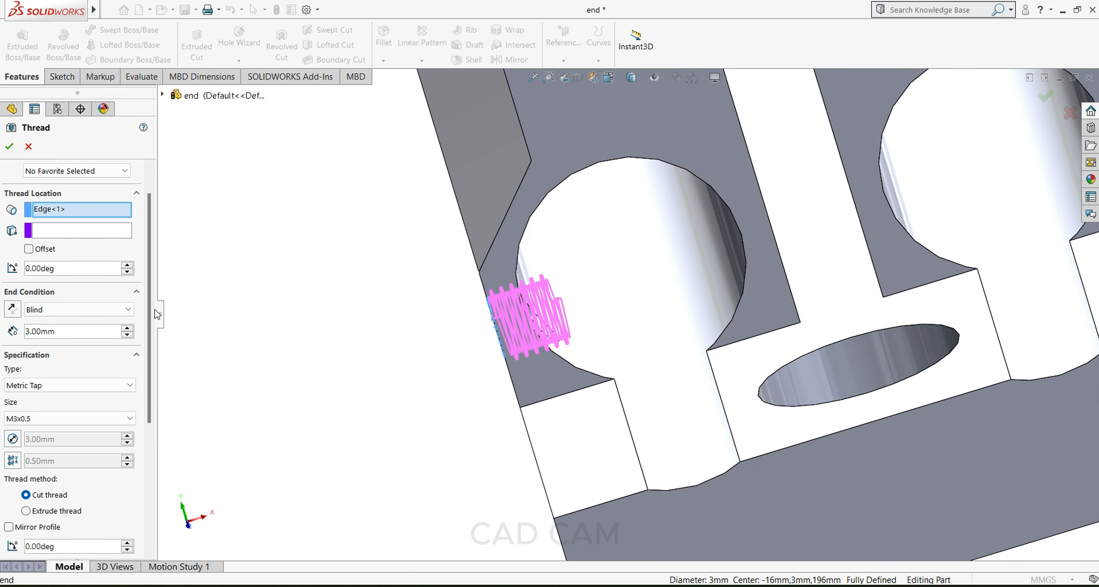
pyautogui.click(28, 249)
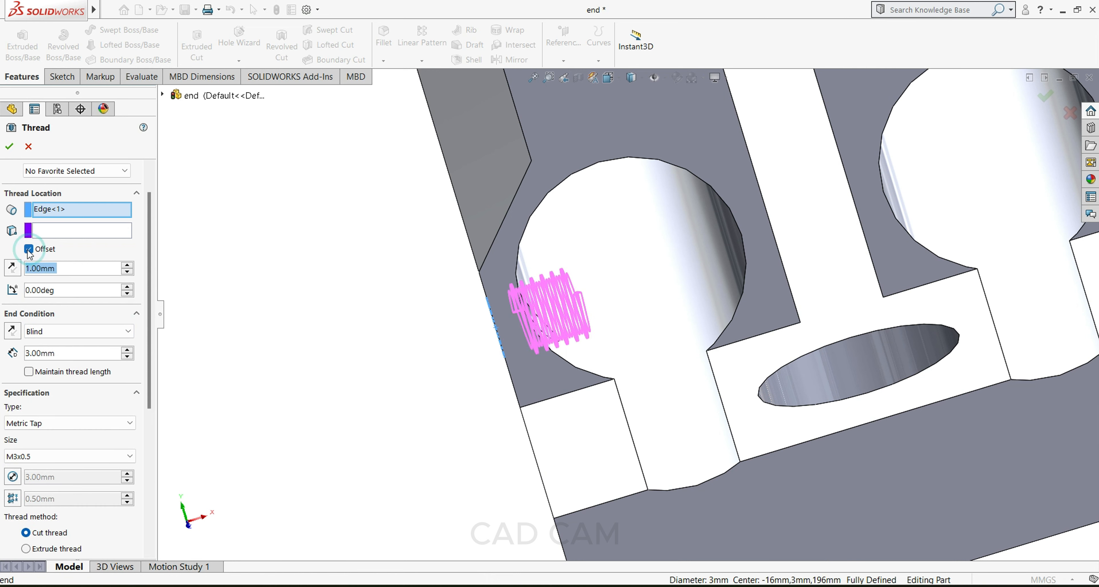
pyautogui.click(14, 272)
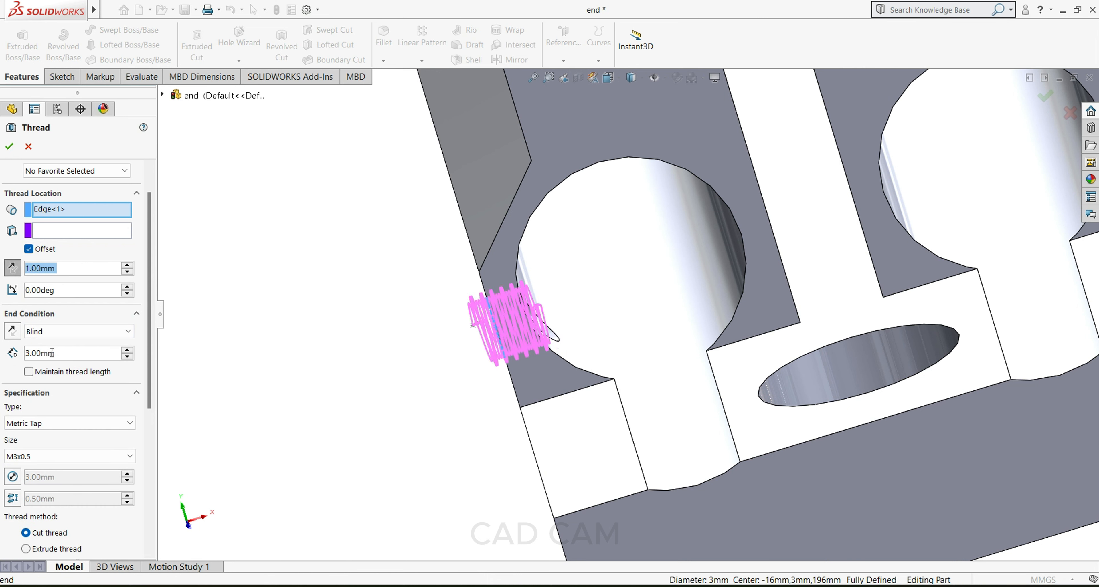
pyautogui.moveTo(60, 352); pyautogui.dragTo(27, 351)
pyautogui.write('4')
pyautogui.press('Return')
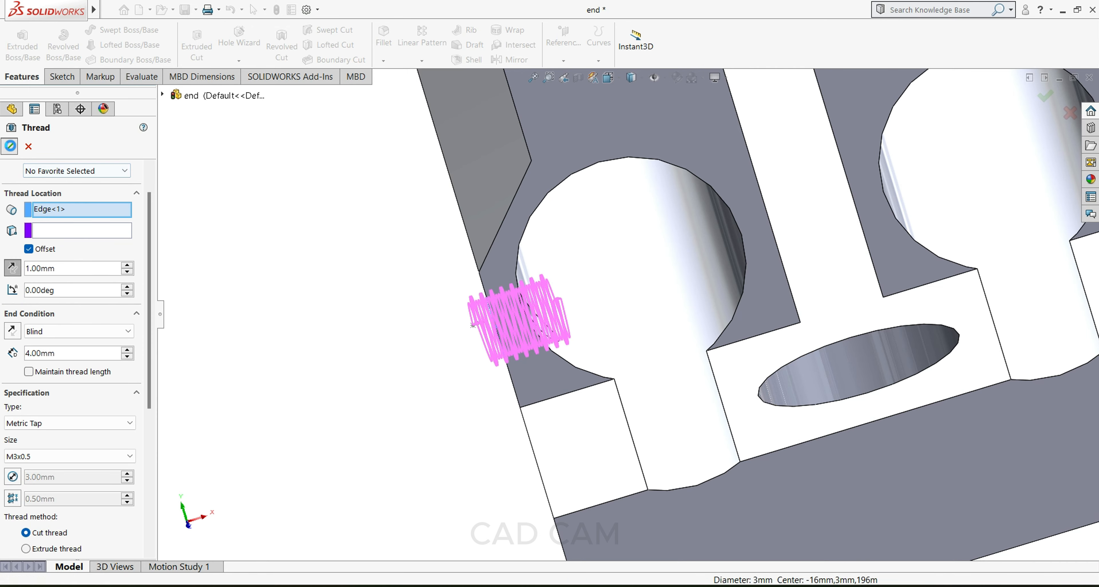
# Step: Apply the cast lead metal appearance to the whole part
pyautogui.scroll(10, 611, 323)
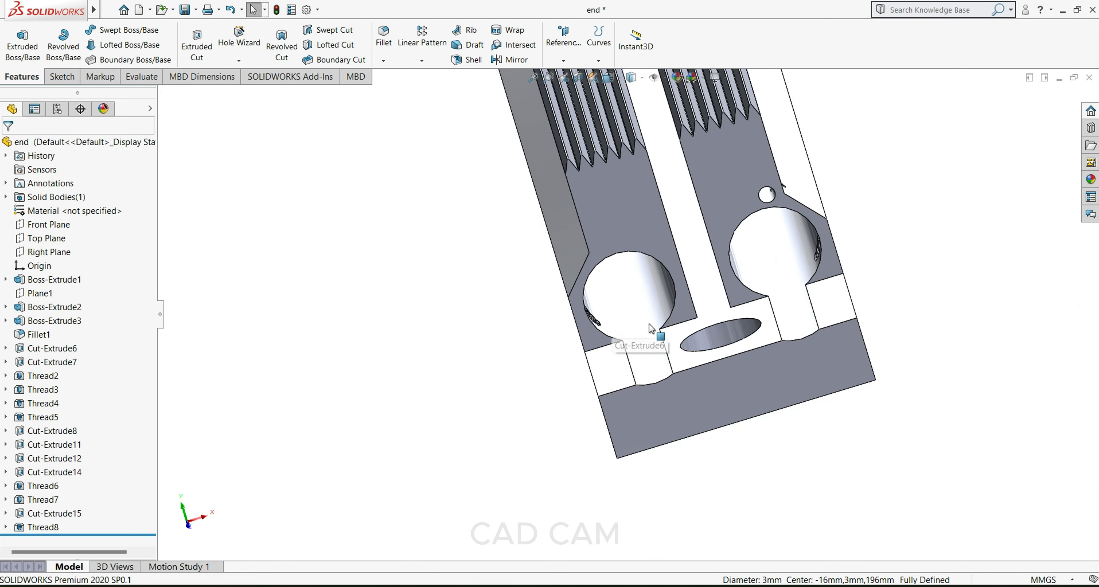
pyautogui.moveTo(693, 290); pyautogui.dragTo(754, 291, button='middle')
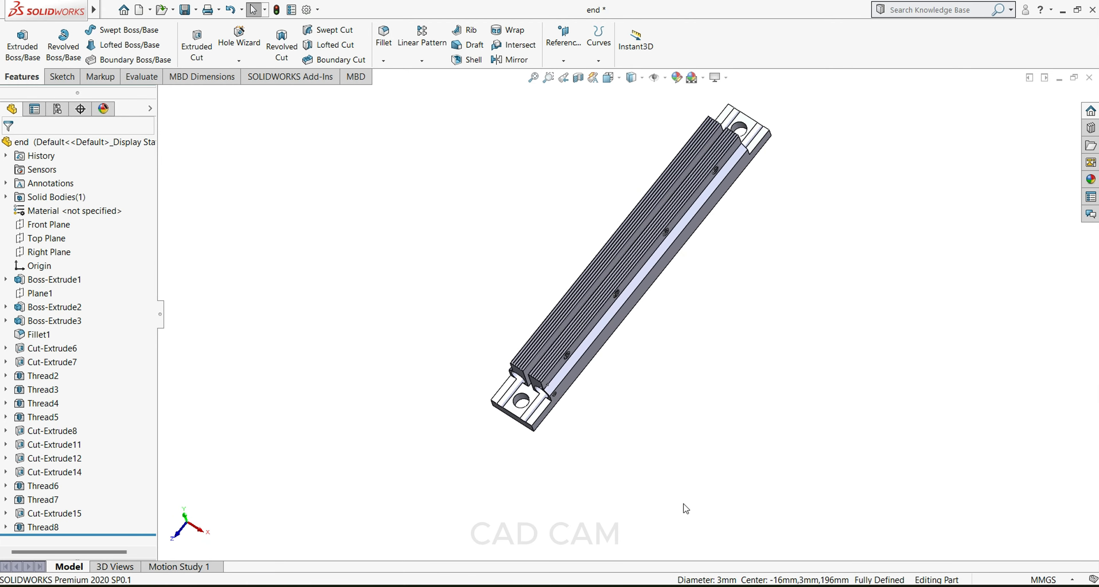
pyautogui.moveTo(686, 508); pyautogui.dragTo(663, 223, button='middle')
pyautogui.moveTo(744, 253); pyautogui.dragTo(765, 331, button='middle')
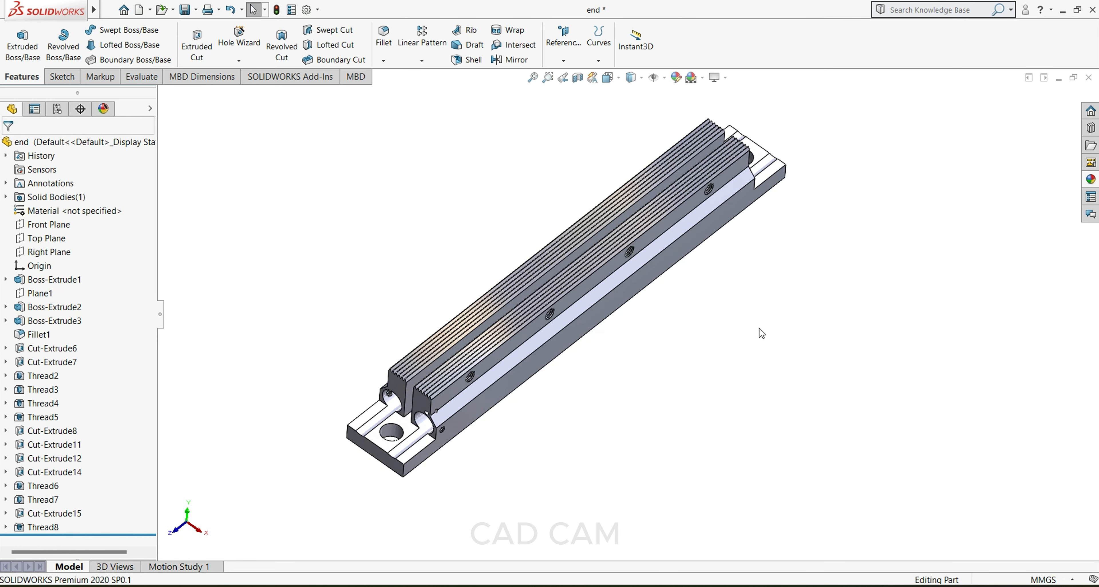
pyautogui.click(1087, 183)
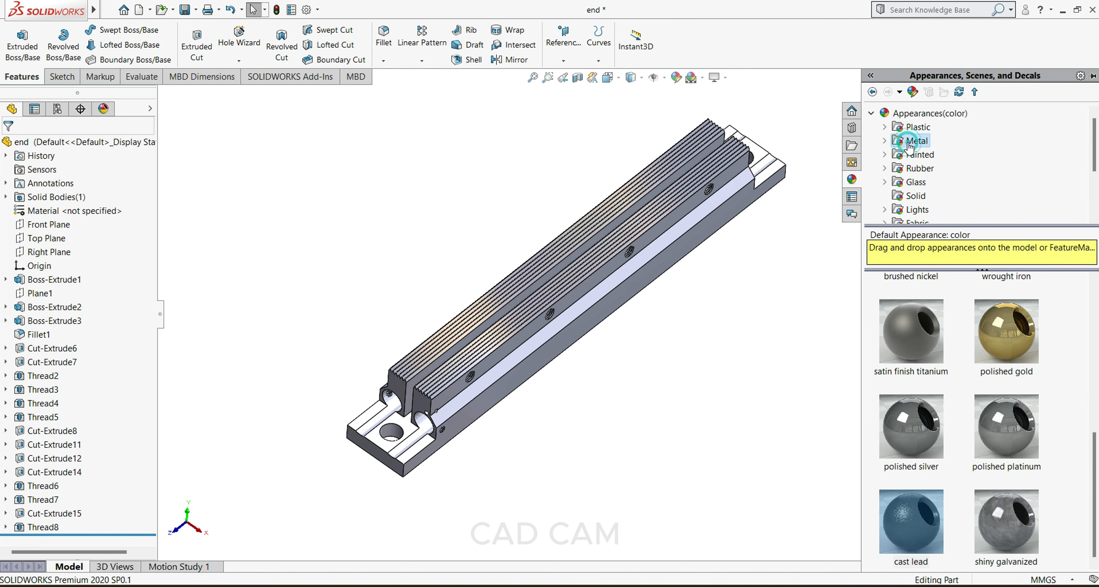
pyautogui.doubleClick(926, 542)
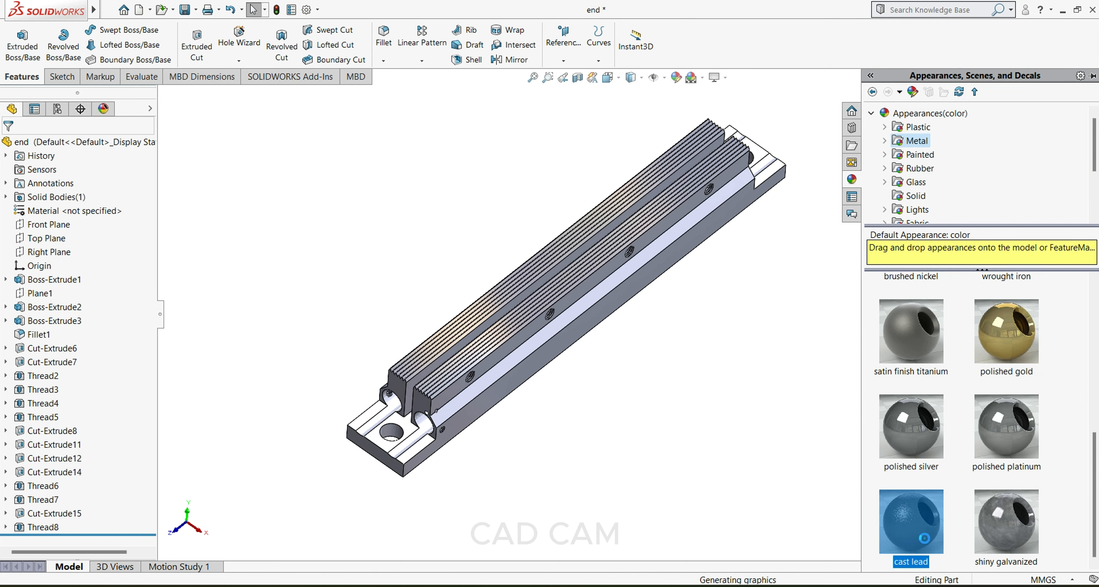
pyautogui.click(643, 417)
# Step: Examine the finished part's toothed rails, threaded side holes and stepped ends from several angles
pyautogui.scroll(-3, 613, 347)
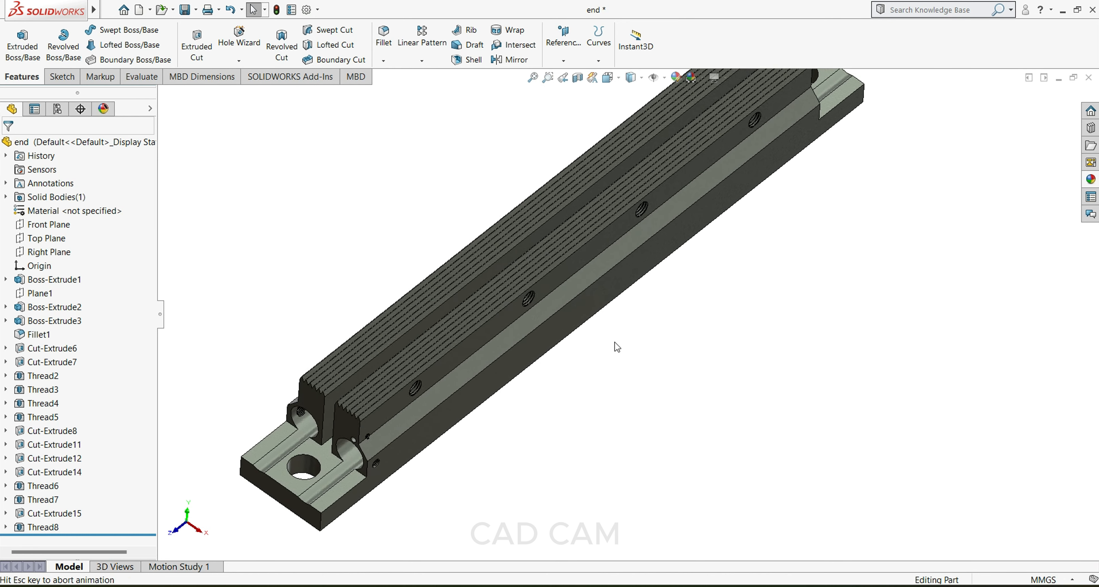
pyautogui.scroll(2, 582, 283)
pyautogui.scroll(-2, 685, 328)
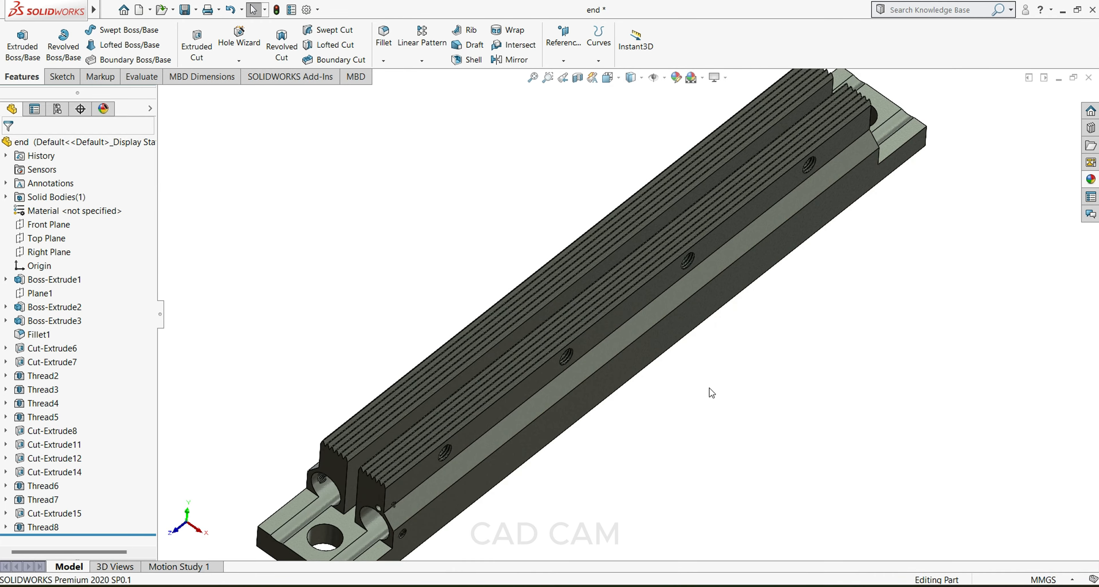
pyautogui.moveTo(673, 396)
pyautogui.mouseDown(button='middle')
pyautogui.moveTo(643, 440)
pyautogui.moveTo(704, 418)
pyautogui.moveTo(677, 374)
pyautogui.moveTo(638, 386)
pyautogui.moveTo(682, 411)
pyautogui.mouseUp(button='middle')
pyautogui.moveTo(779, 437); pyautogui.dragTo(844, 435, button='middle')
pyautogui.scroll(-4, 728, 348)
pyautogui.moveTo(715, 345); pyautogui.dragTo(815, 353, button='middle')
pyautogui.scroll(3, 854, 308)
pyautogui.scroll(-4, 804, 307)
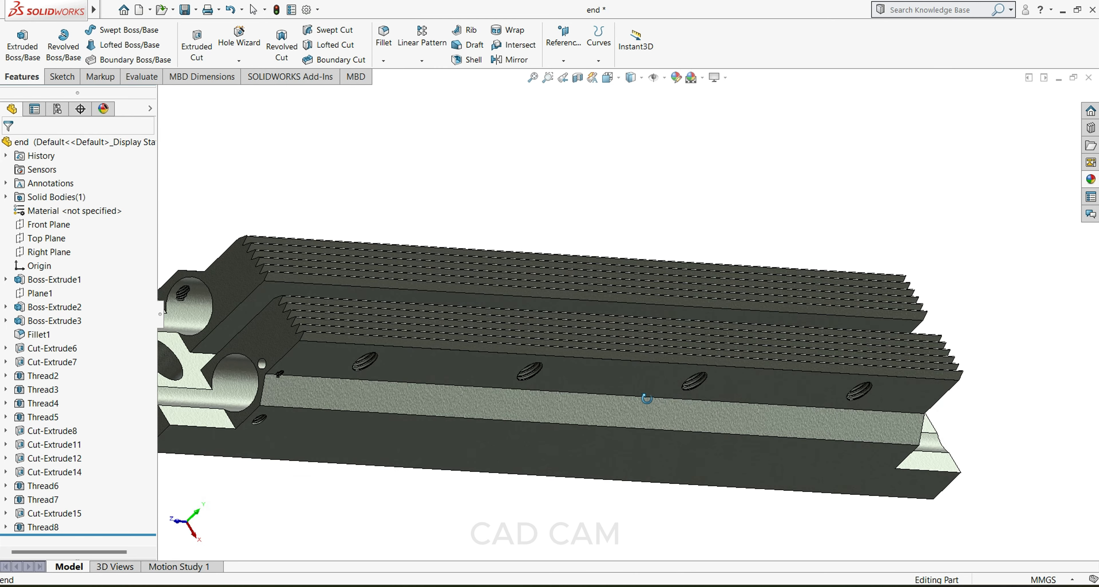